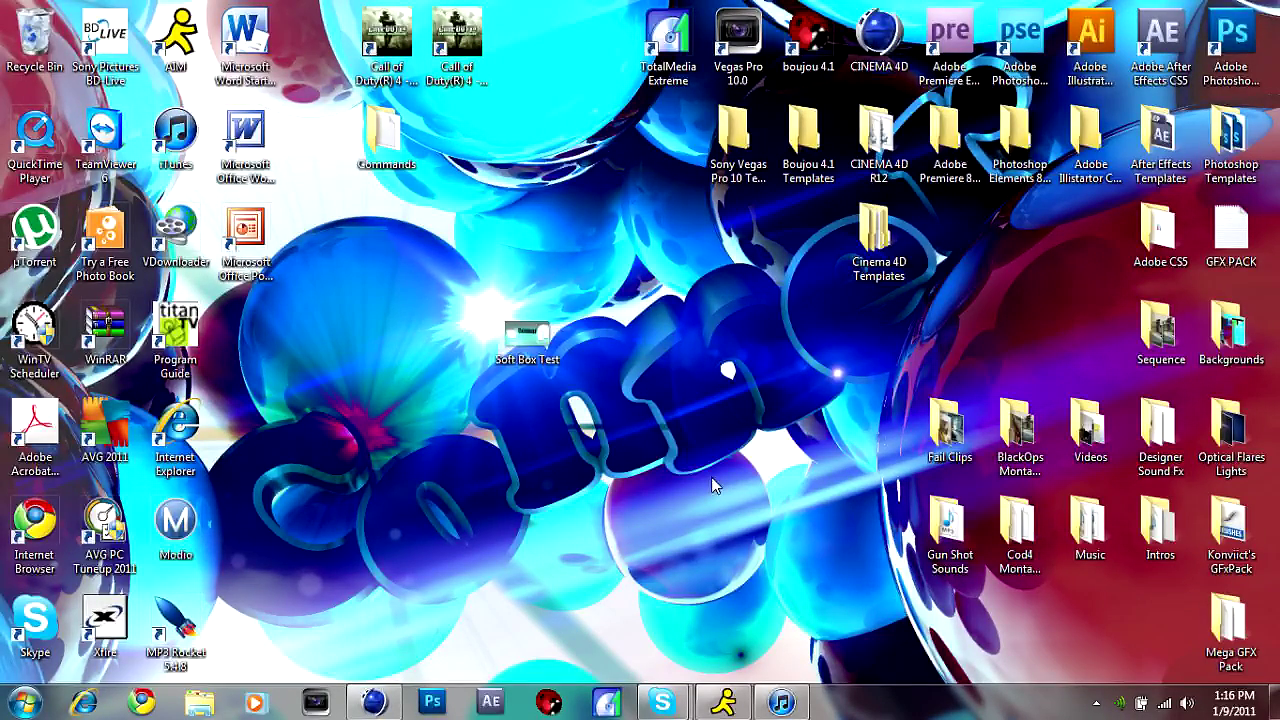
# - Open the Soft Box Test image from the desktop, view the sample render enlarged, and close the viewer
pyautogui.doubleClick(522, 340)
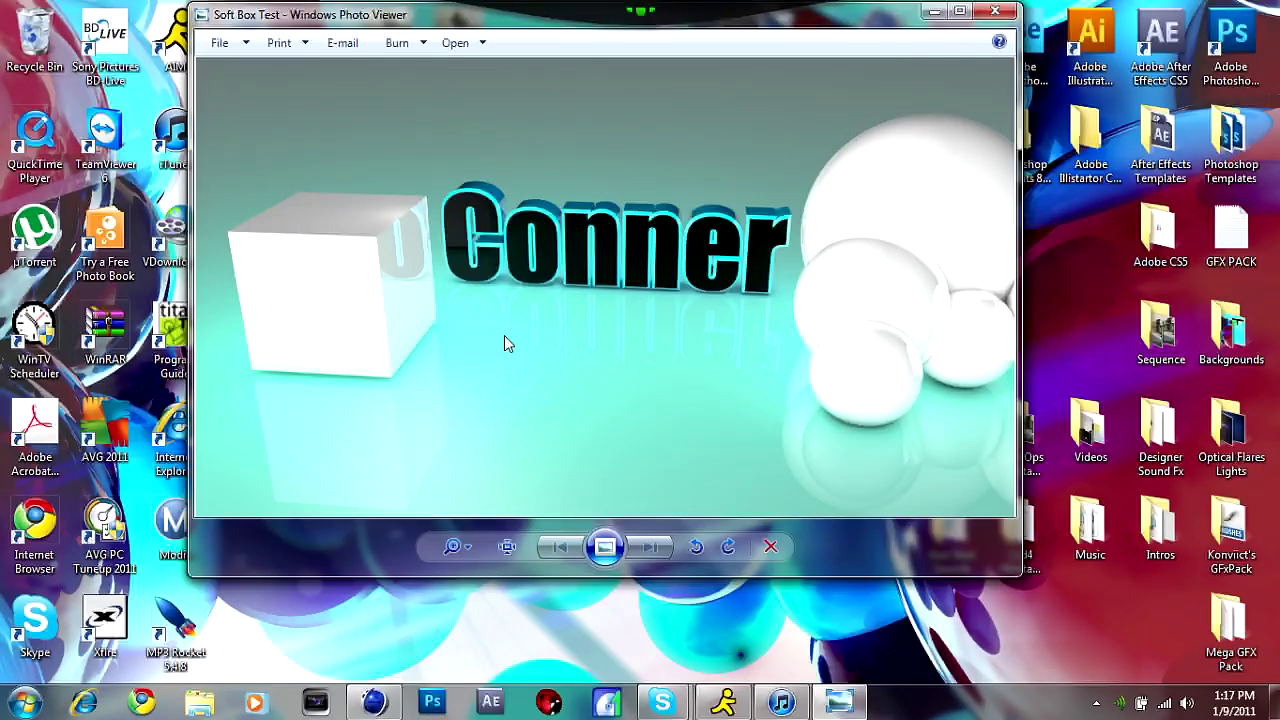
pyautogui.click(959, 12)
pyautogui.click(1220, 9)
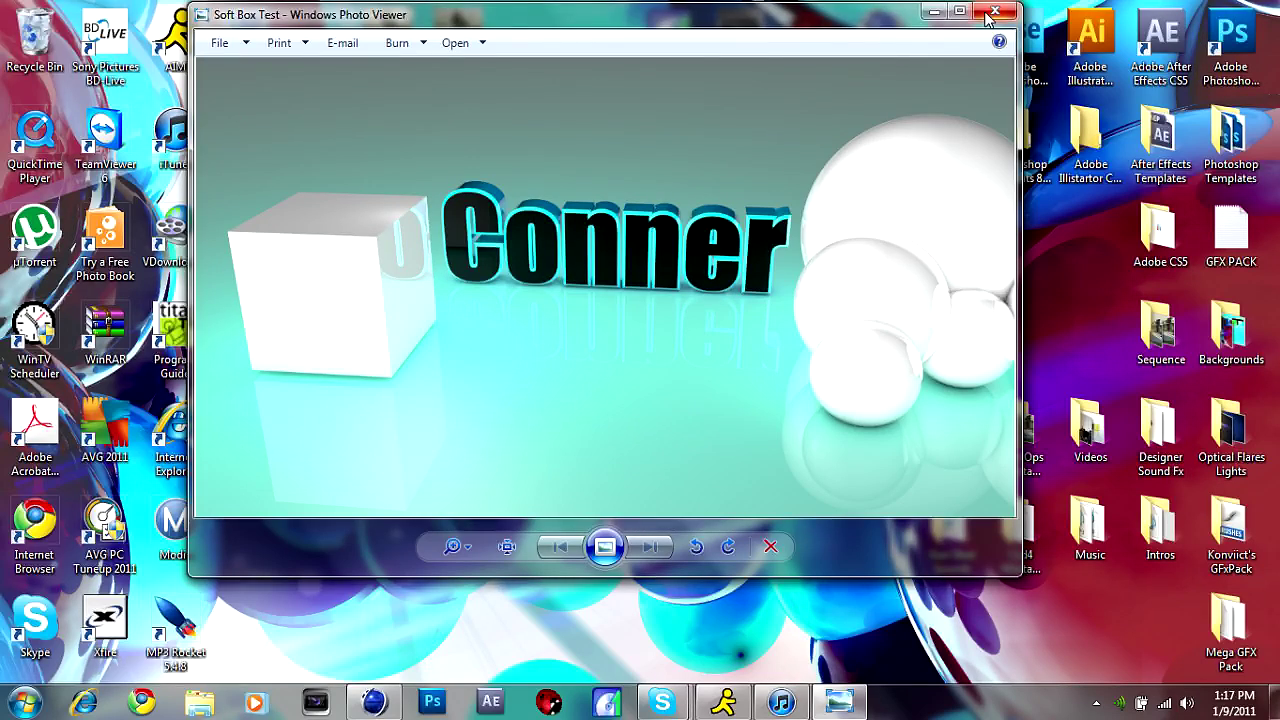
pyautogui.click(995, 12)
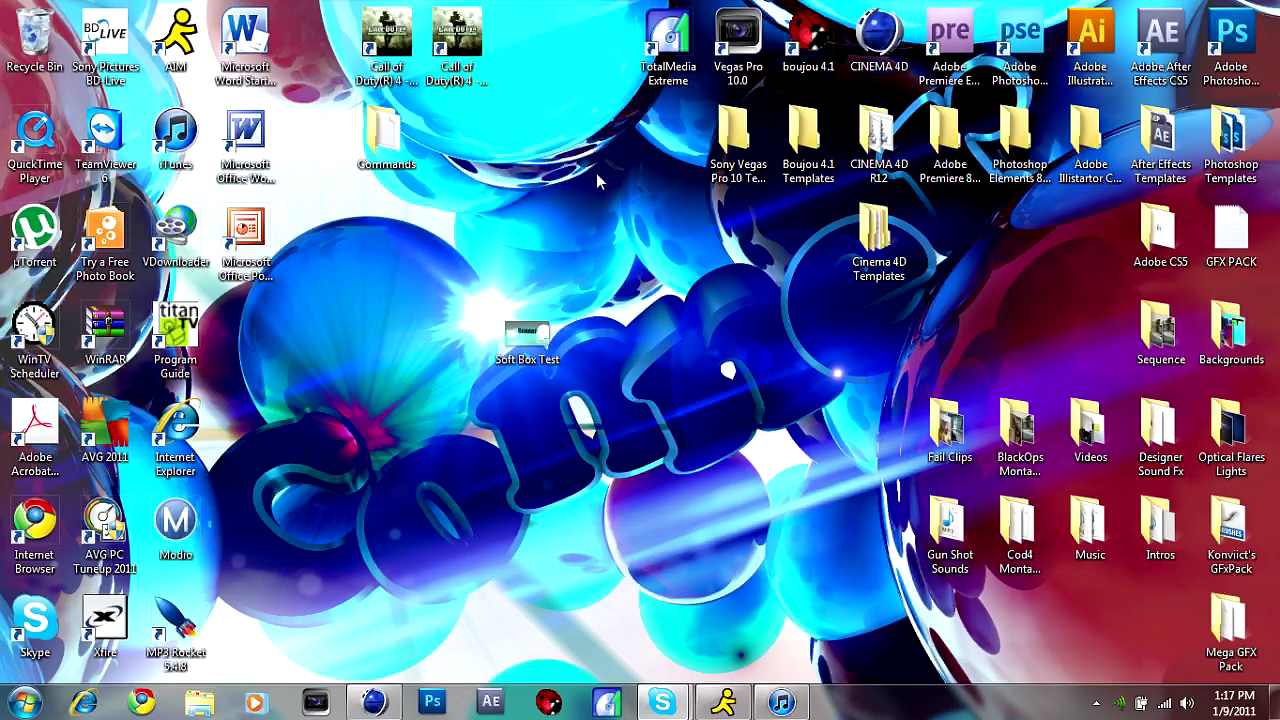
# - Switch to CINEMA 4D, collapse the SoftBox.1 group in the open scene, and create a new empty project
pyautogui.click(370, 702)
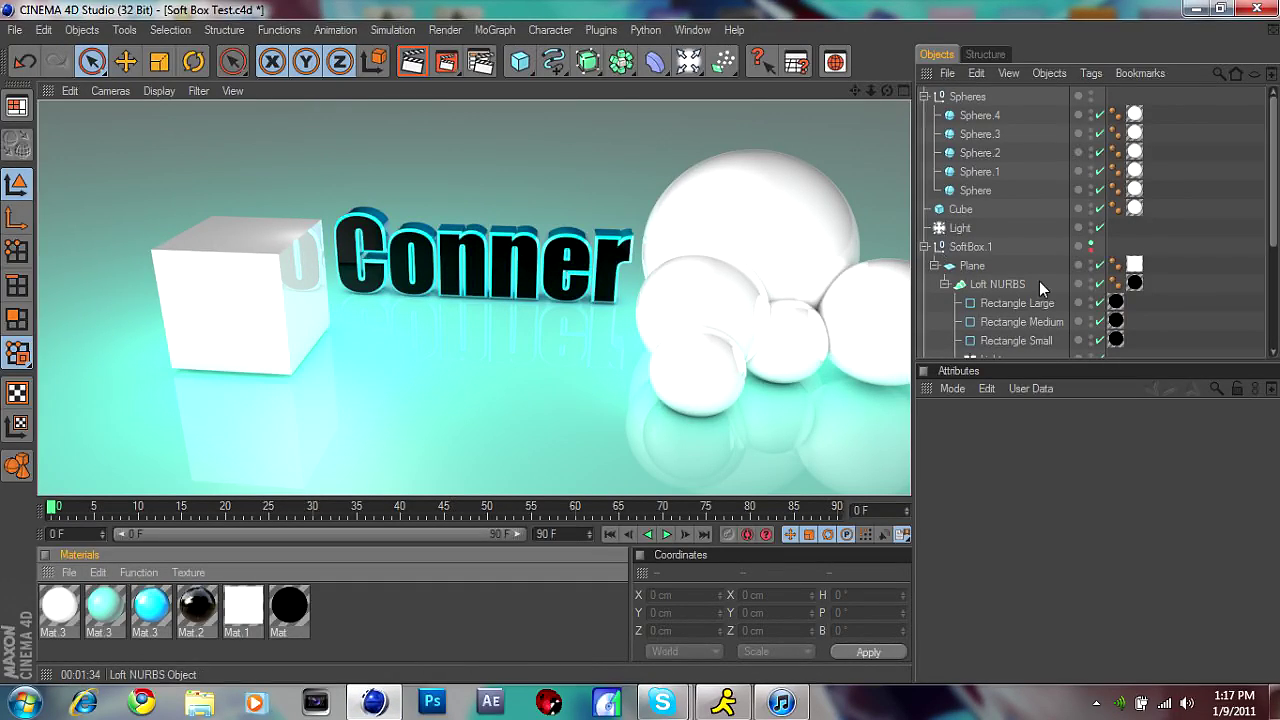
pyautogui.click(925, 247)
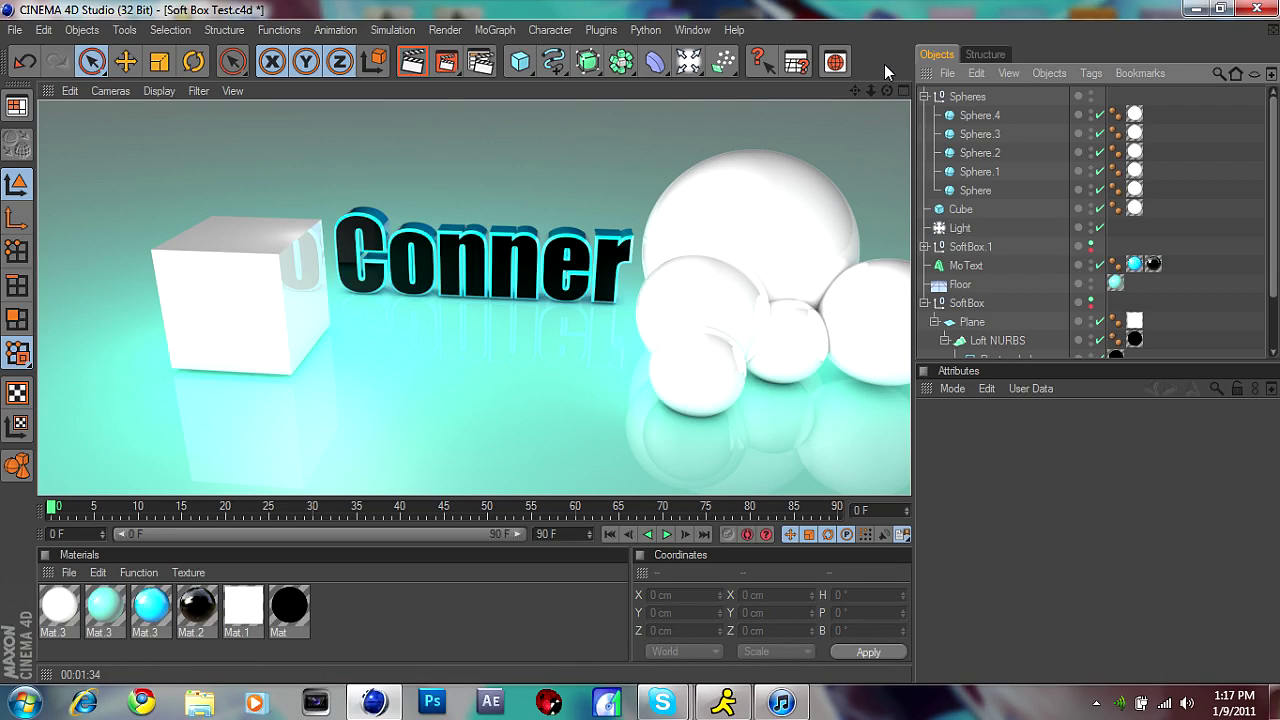
pyautogui.click(15, 29)
pyautogui.click(38, 57)
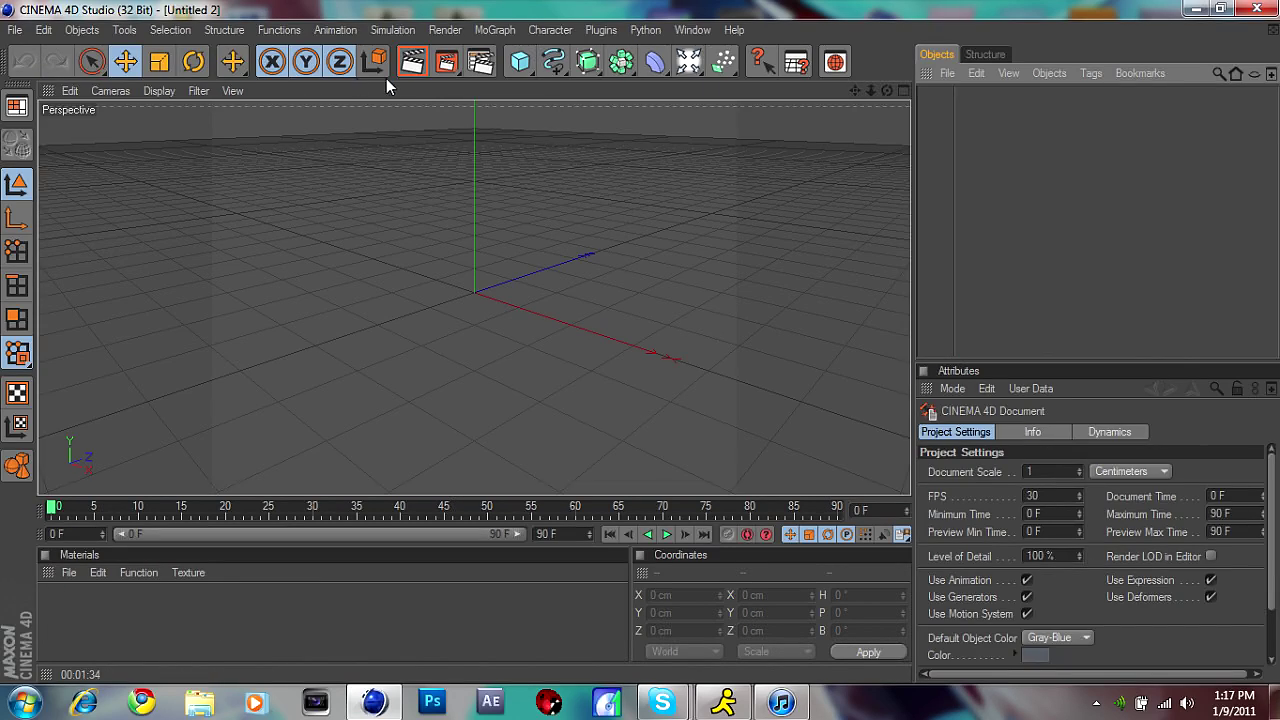
# - Add a rectangle spline to the scene and make two duplicates of it
pyautogui.moveTo(533, 60); pyautogui.dragTo(466, 176)
pyautogui.moveTo(573, 63); pyautogui.dragTo(626, 174)
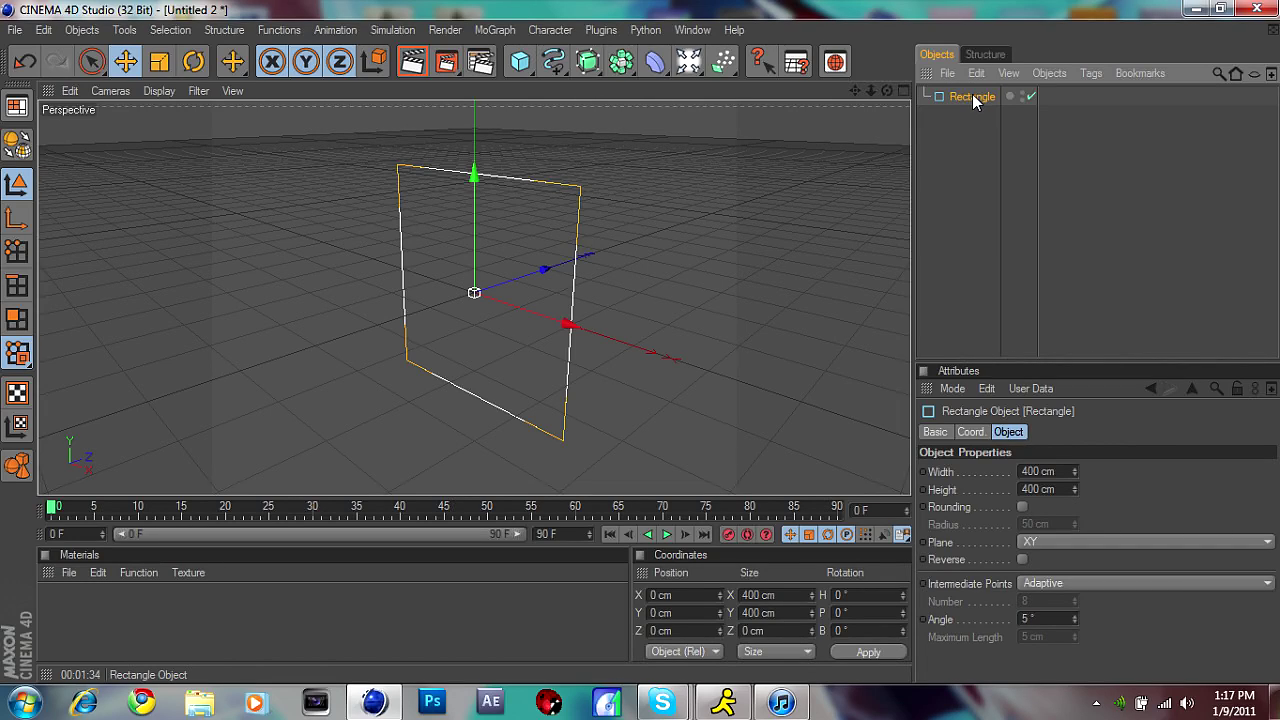
pyautogui.hotkey('ctrl', 'c')
pyautogui.hotkey('ctrl', 'v')
pyautogui.hotkey('ctrl', 'v')
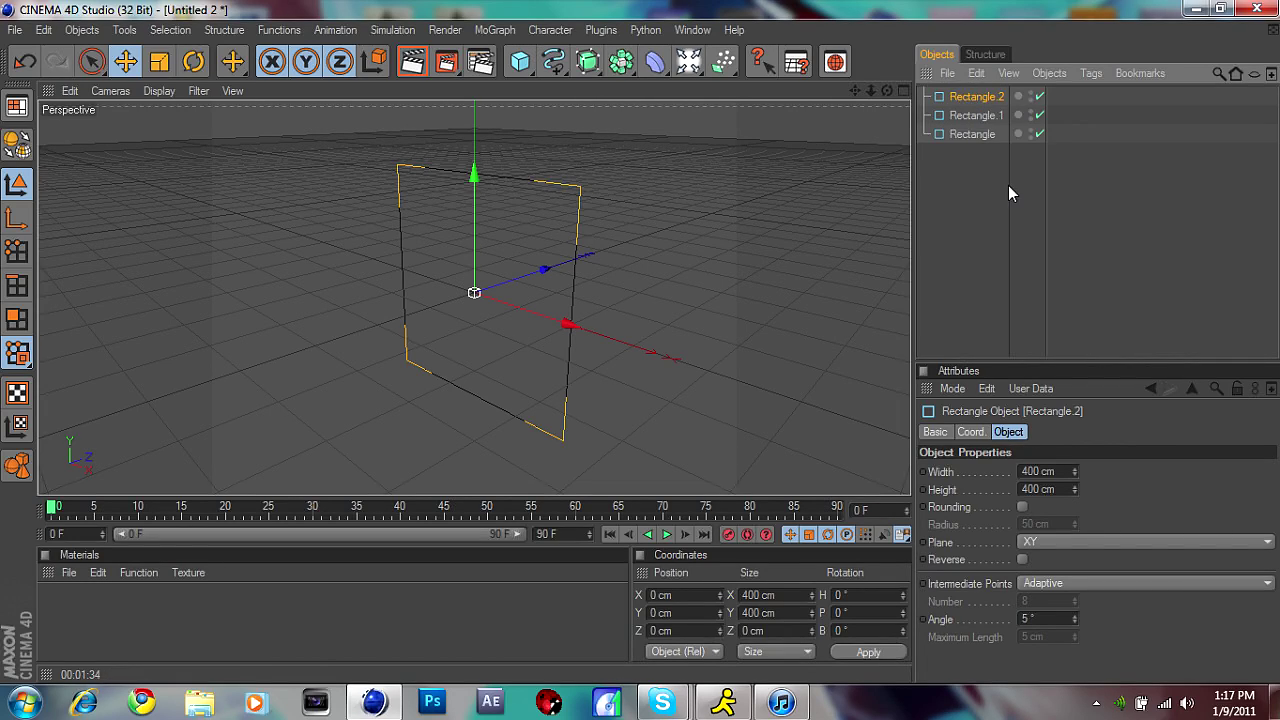
# - Rename the original rectangle as Large and its first copy as Medium
pyautogui.doubleClick(969, 133)
pyautogui.click(1001, 133)
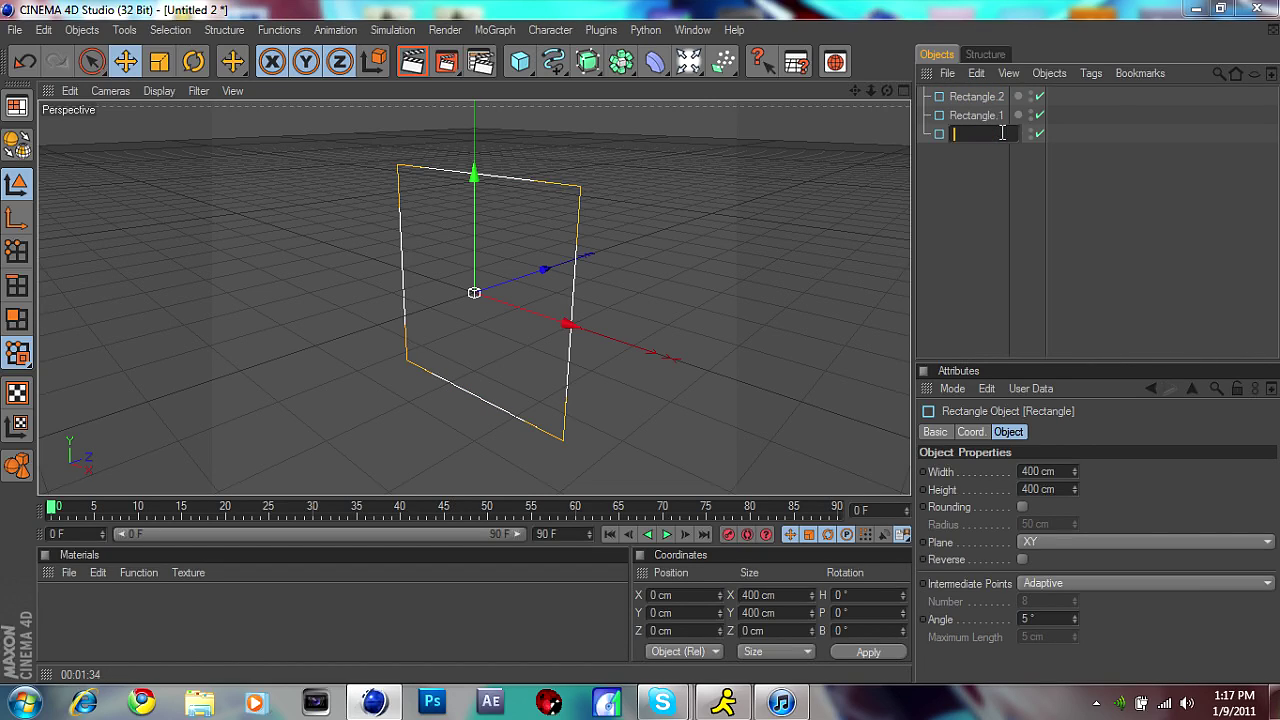
pyautogui.write('Large')
pyautogui.press('Return')
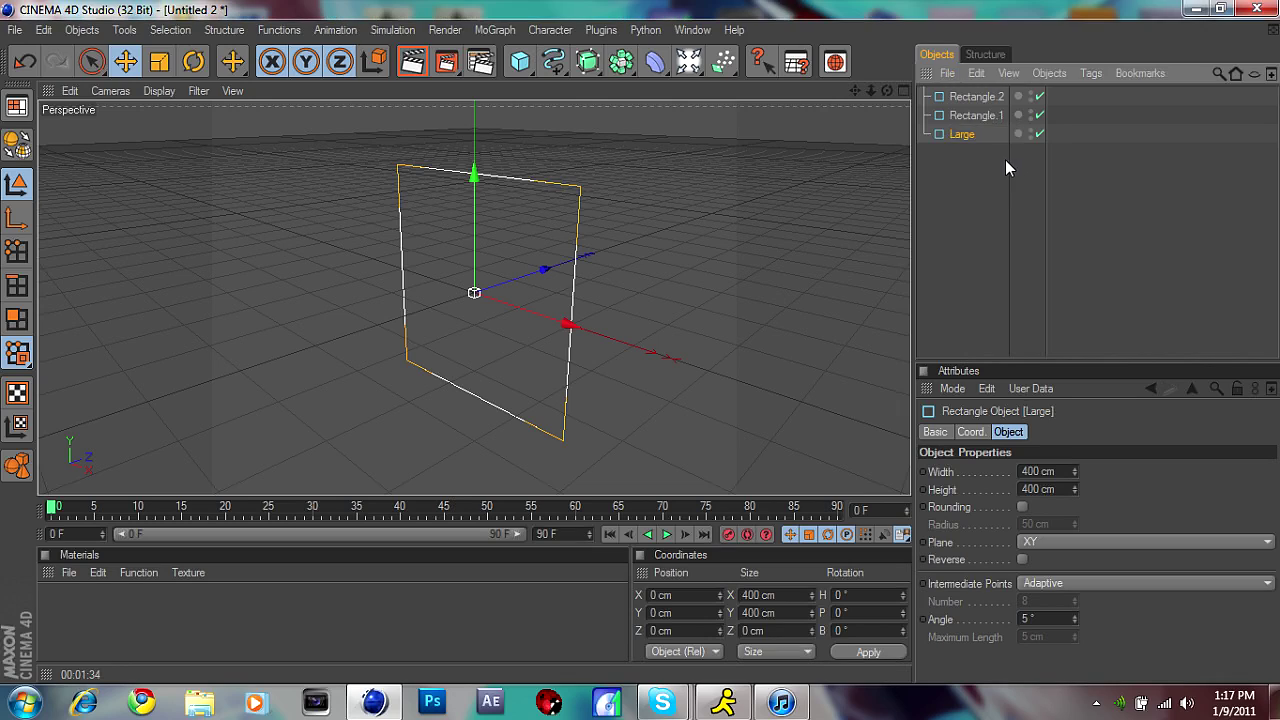
pyautogui.doubleClick(978, 115)
pyautogui.press('BackSpace')
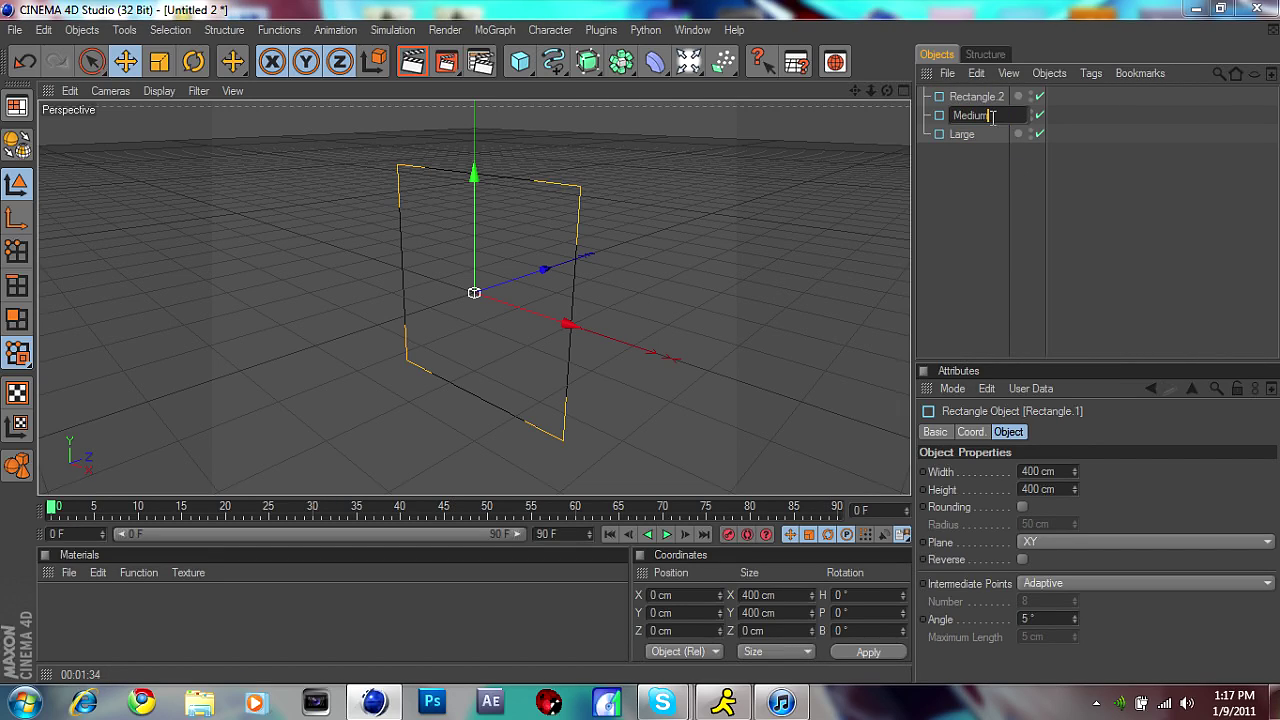
pyautogui.press('Return')
# - Rename the second rectangle copy as Small and deselect all objects
pyautogui.doubleClick(980, 96)
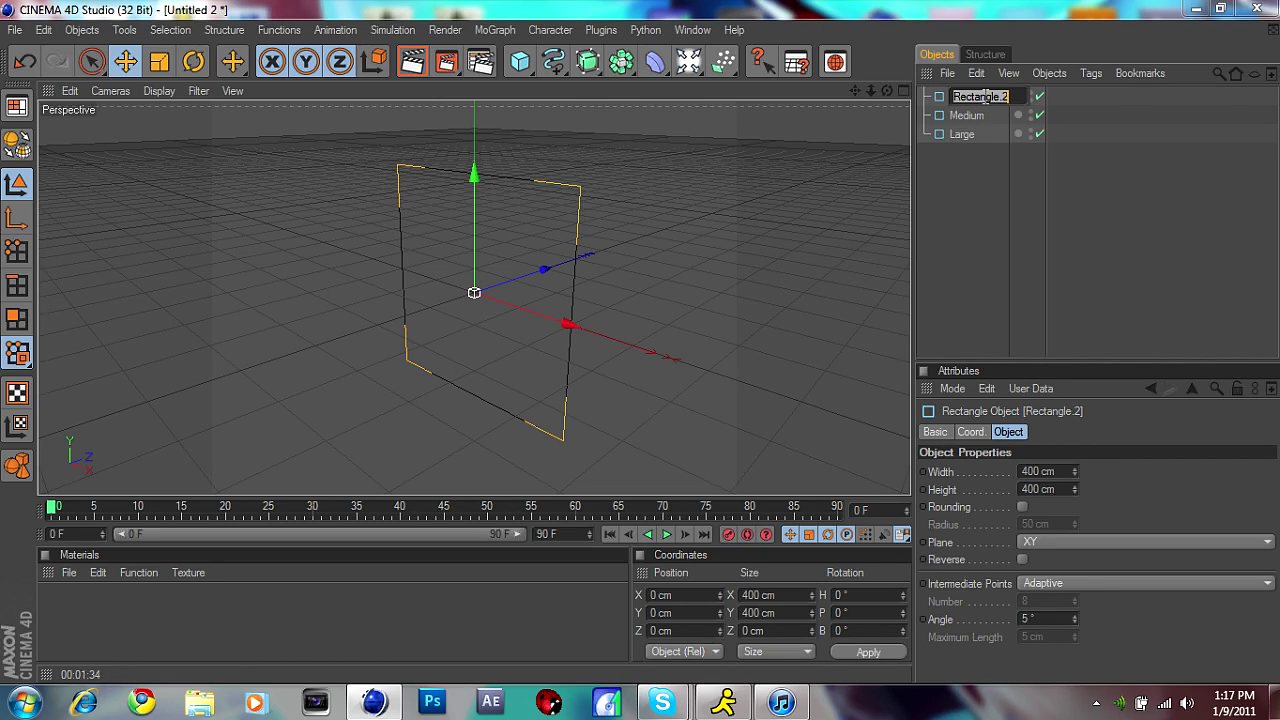
pyautogui.press('BackSpace')
pyautogui.write('Sm')
pyautogui.press('BackSpace')
pyautogui.press('BackSpace')
pyautogui.write('ll')
pyautogui.press('Return')
pyautogui.click(962, 215)
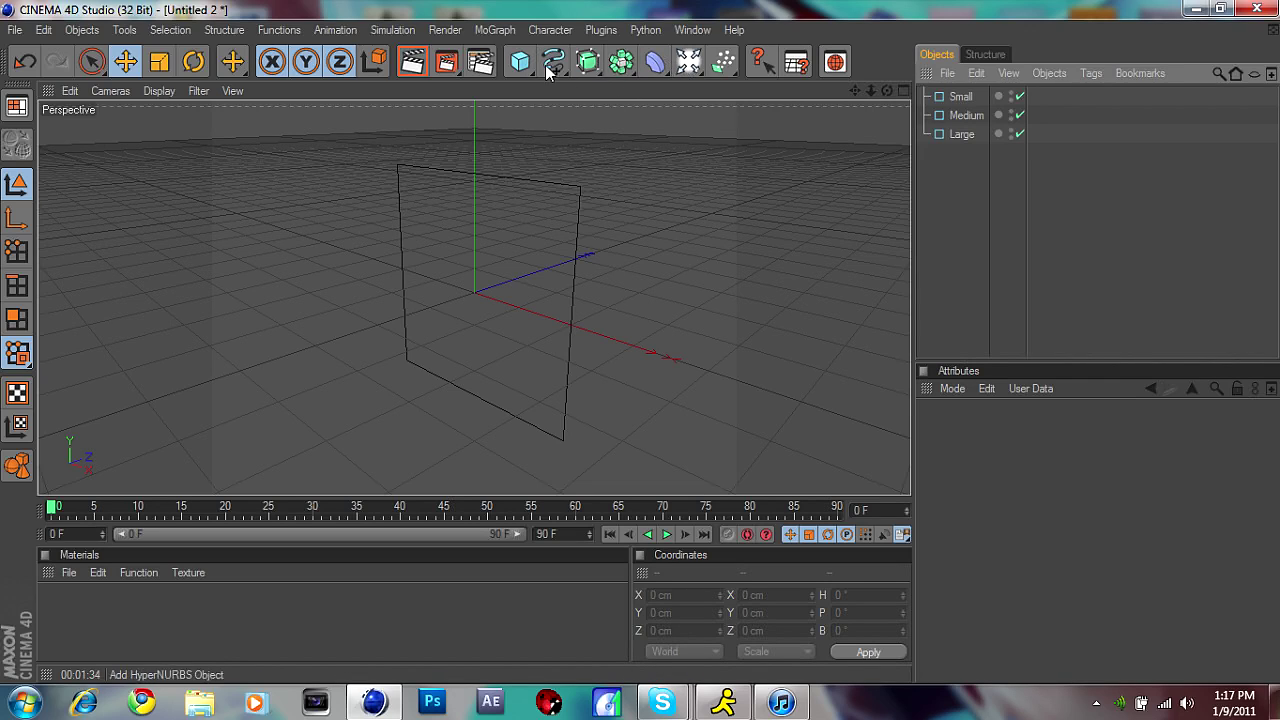
# - Add a plane primitive and a Loft NURBS object to the scene
pyautogui.moveTo(520, 62); pyautogui.dragTo(729, 115)
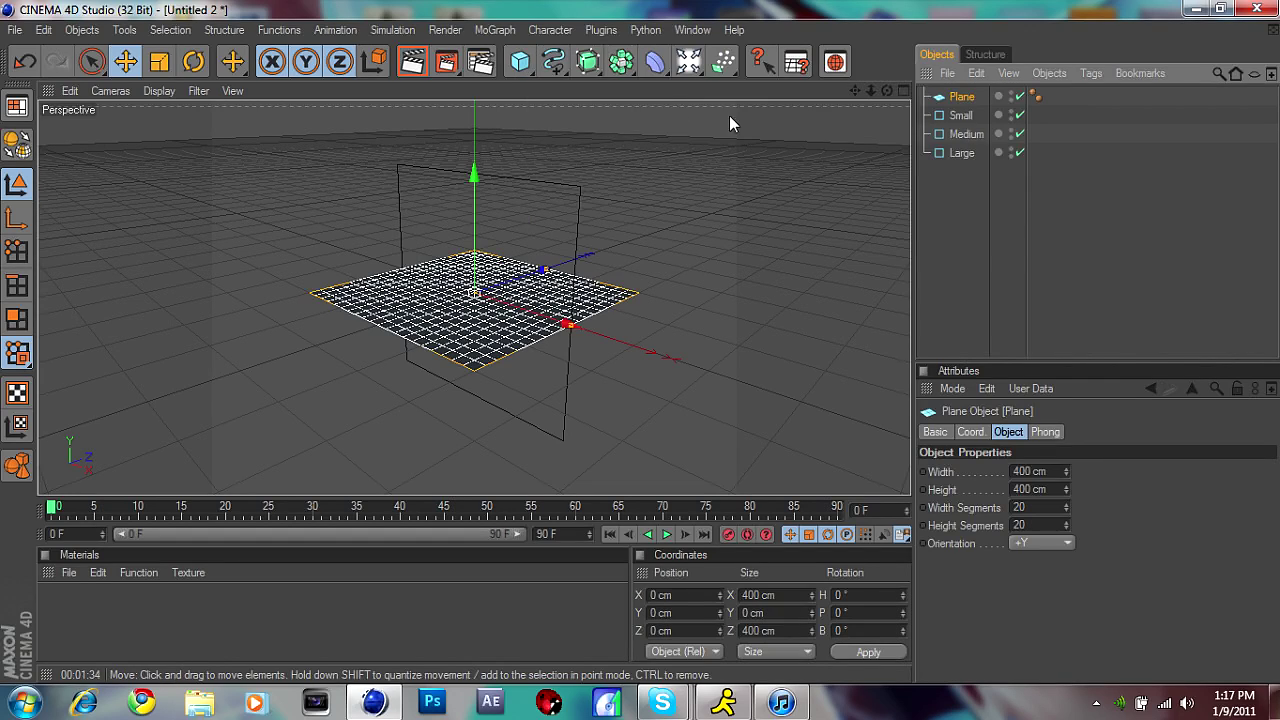
pyautogui.moveTo(590, 64); pyautogui.dragTo(780, 114)
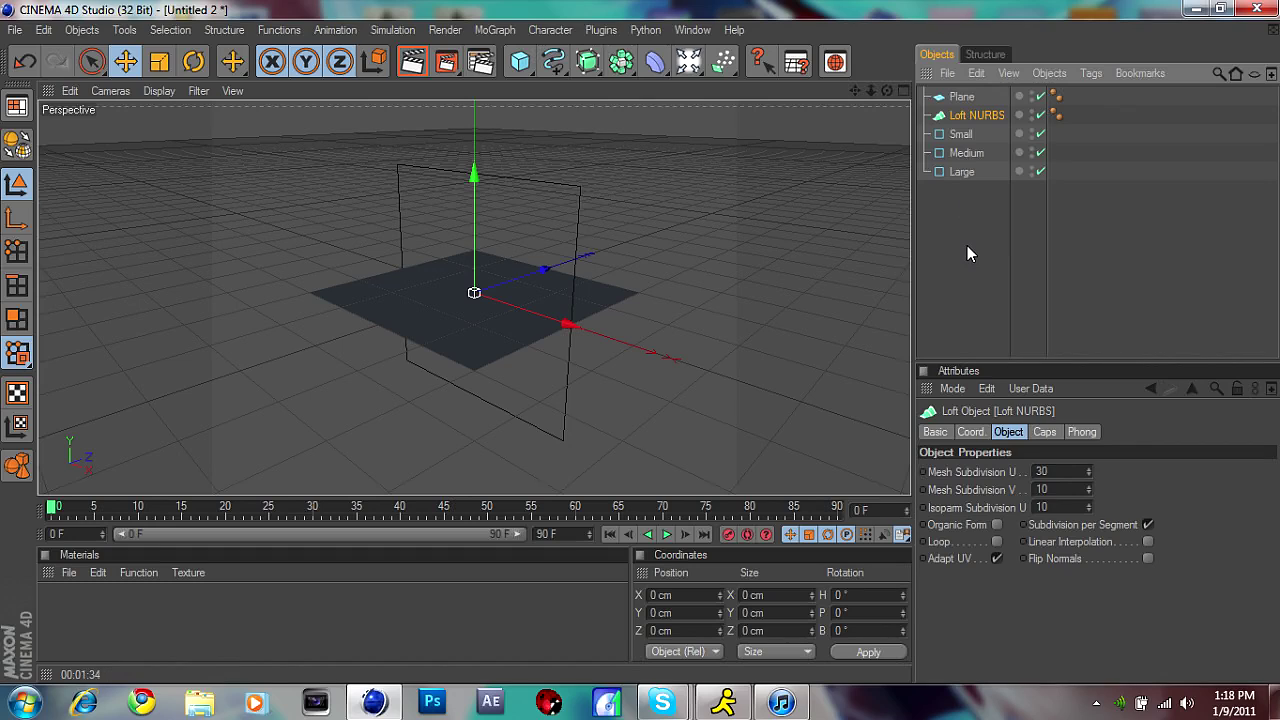
# - Set the plane's pitch rotation to 90° and place the Loft NURBS object above the plane in the hierarchy order
pyautogui.click(960, 98)
pyautogui.click(857, 614)
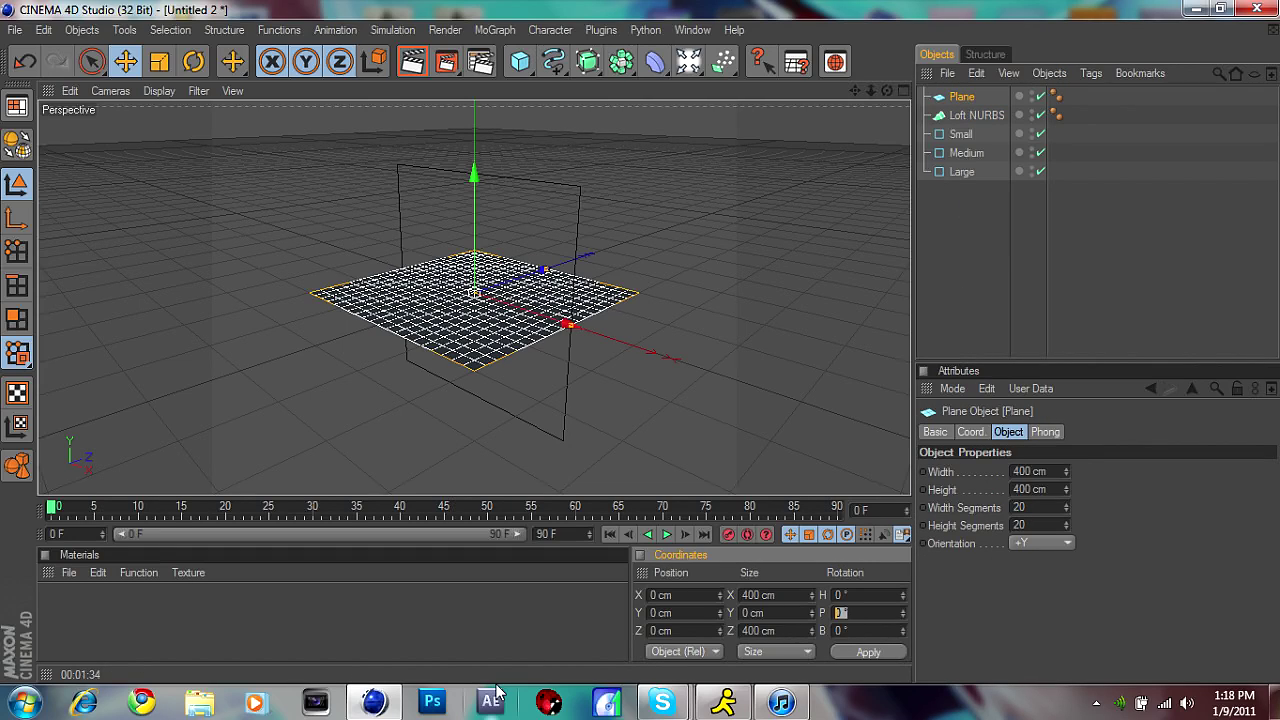
pyautogui.write('90')
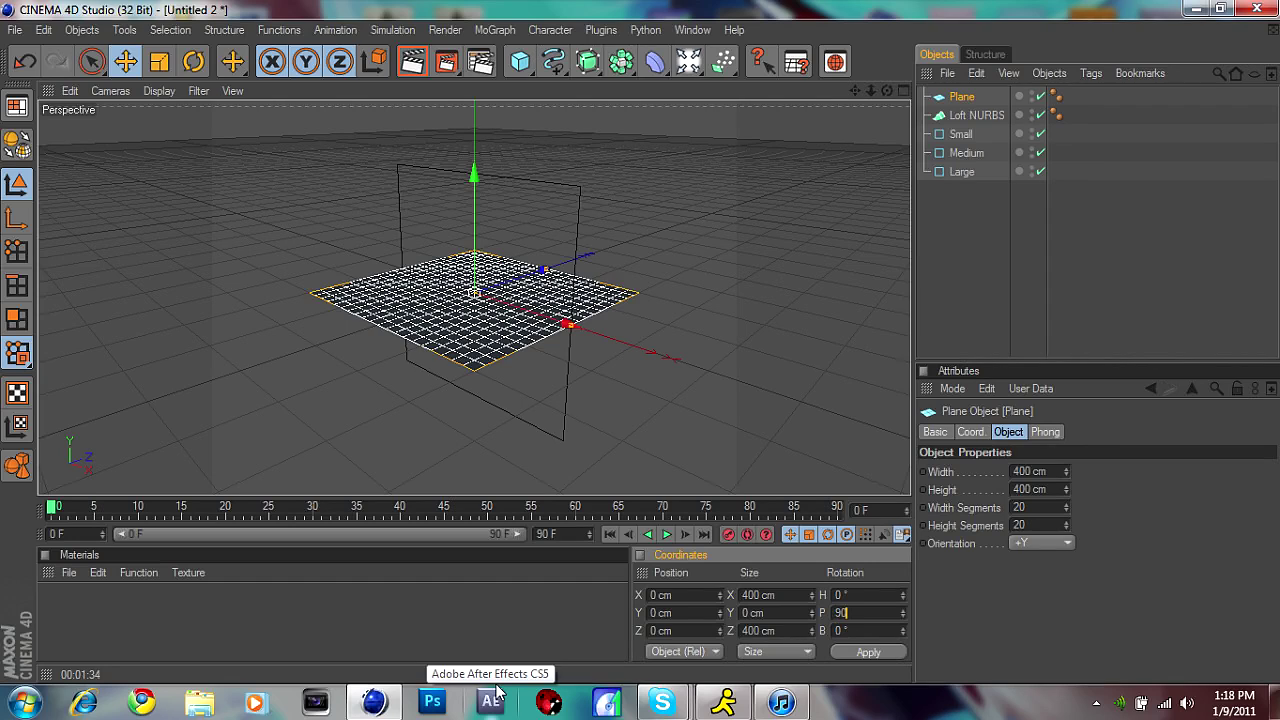
pyautogui.press('Return')
pyautogui.click(1061, 263)
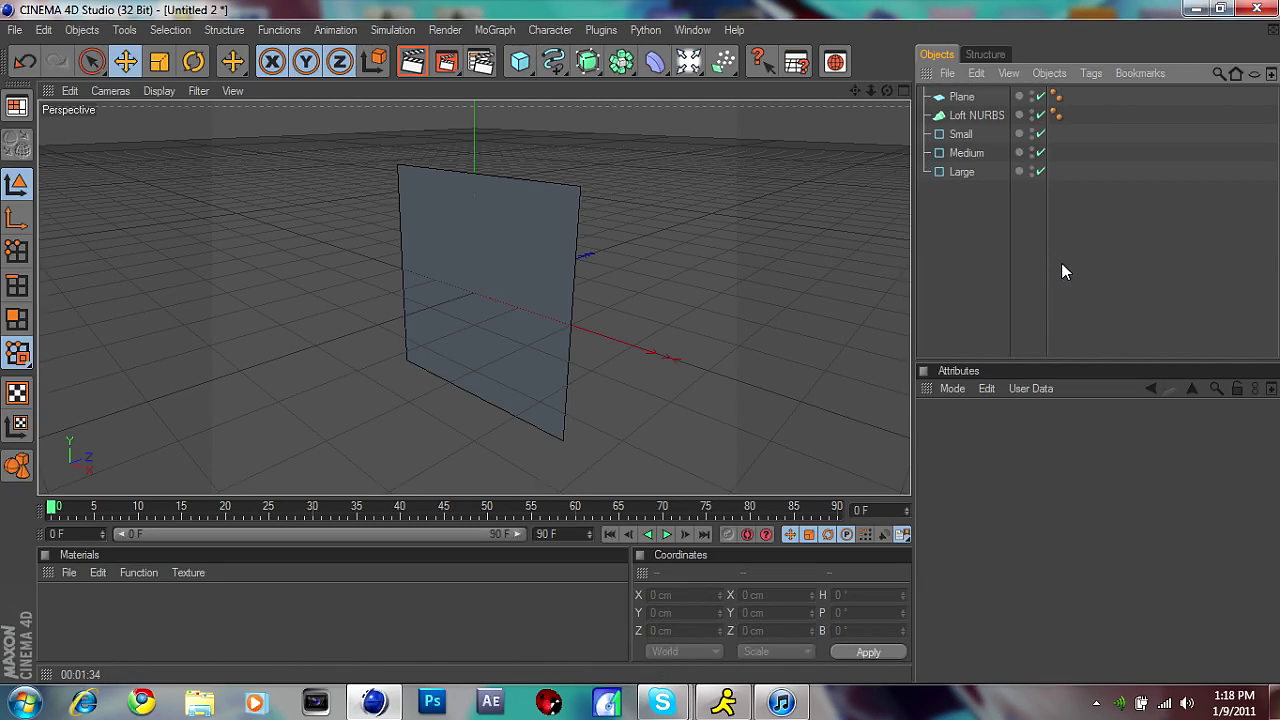
pyautogui.moveTo(960, 115)
pyautogui.mouseDown()
pyautogui.moveTo(968, 138)
pyautogui.moveTo(966, 72)
pyautogui.moveTo(965, 92)
pyautogui.mouseUp()
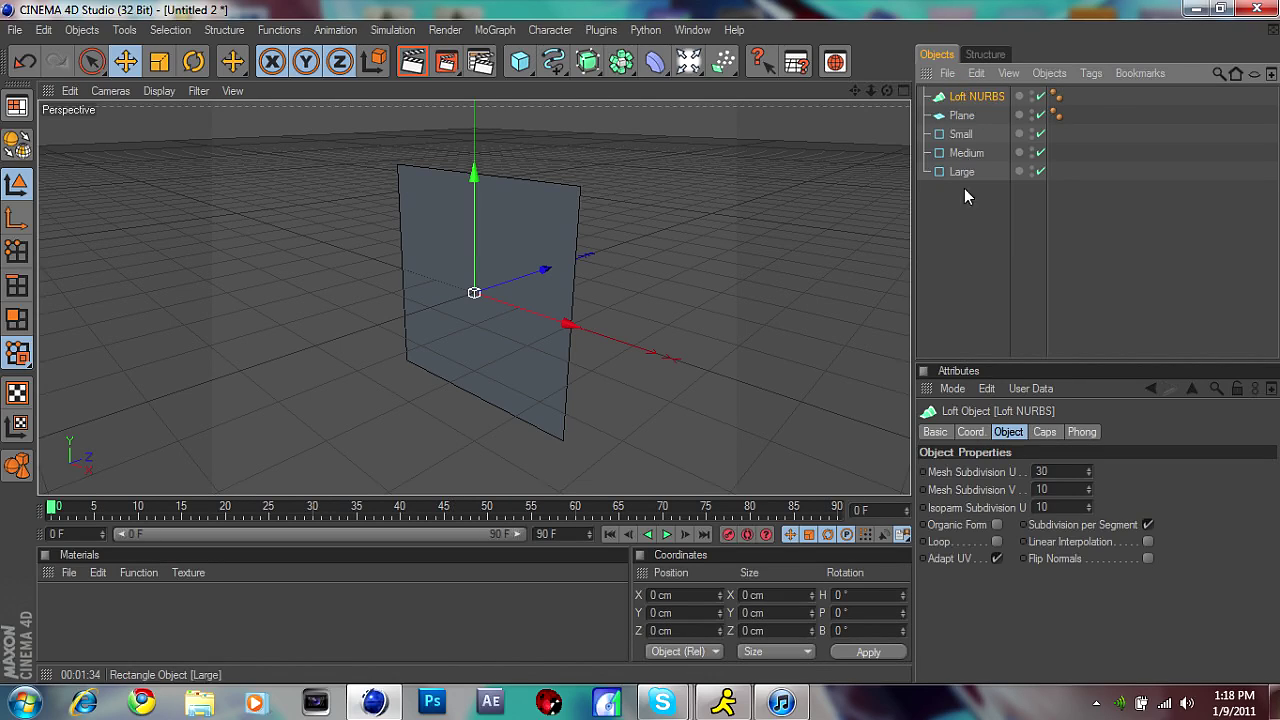
pyautogui.click(969, 209)
# - Add a light with visible light kept at None and set its intensity to 85%
pyautogui.click(692, 62)
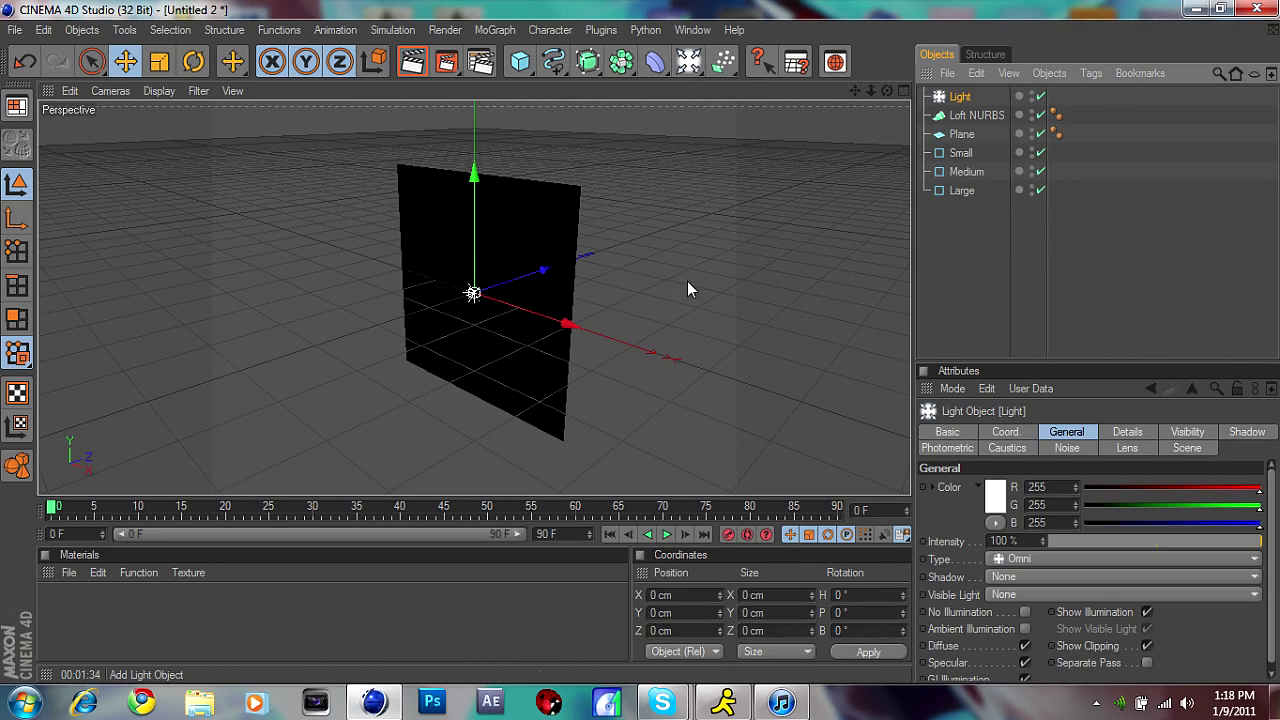
pyautogui.click(1028, 590)
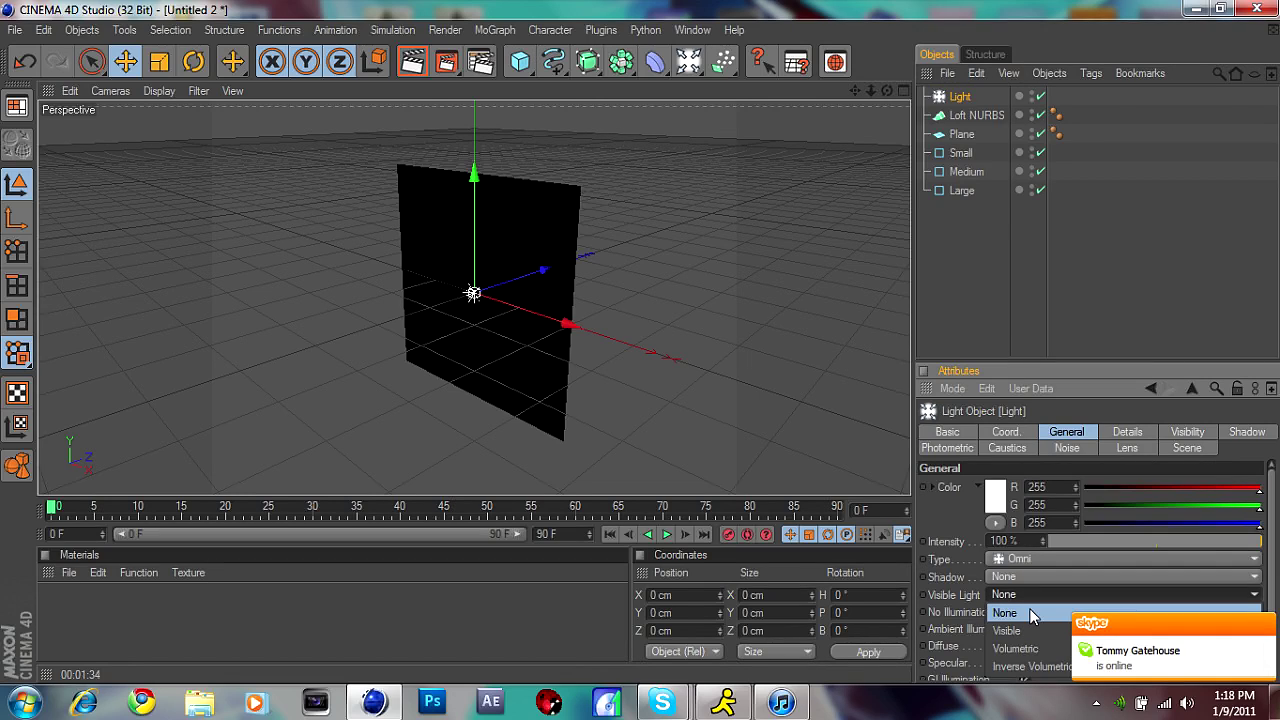
pyautogui.click(1029, 610)
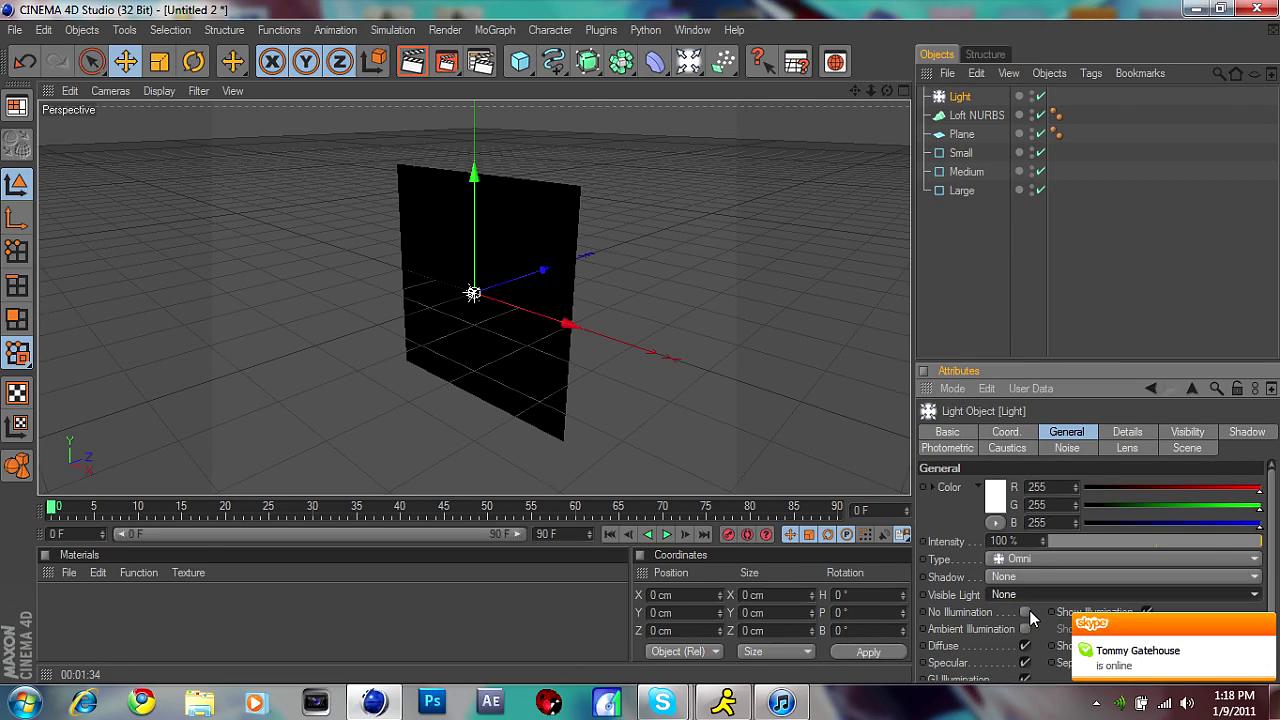
pyautogui.click(1264, 627)
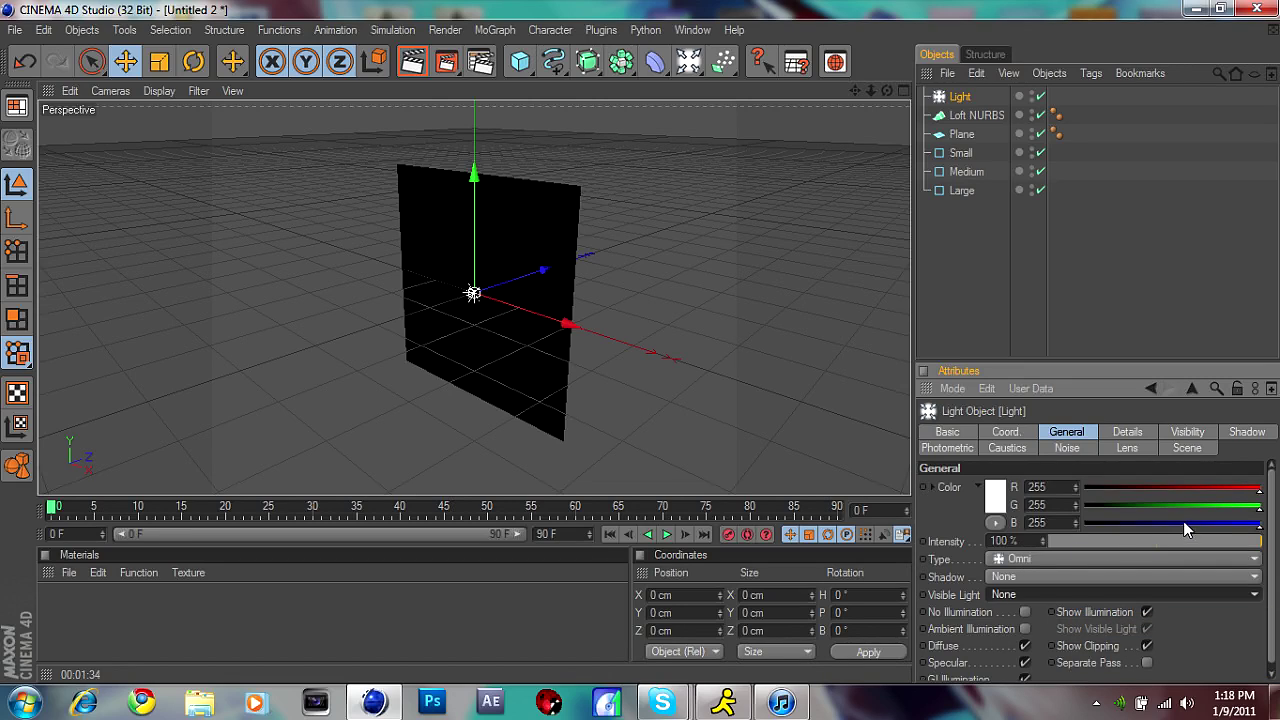
pyautogui.doubleClick(1003, 541)
pyautogui.press('BackSpace')
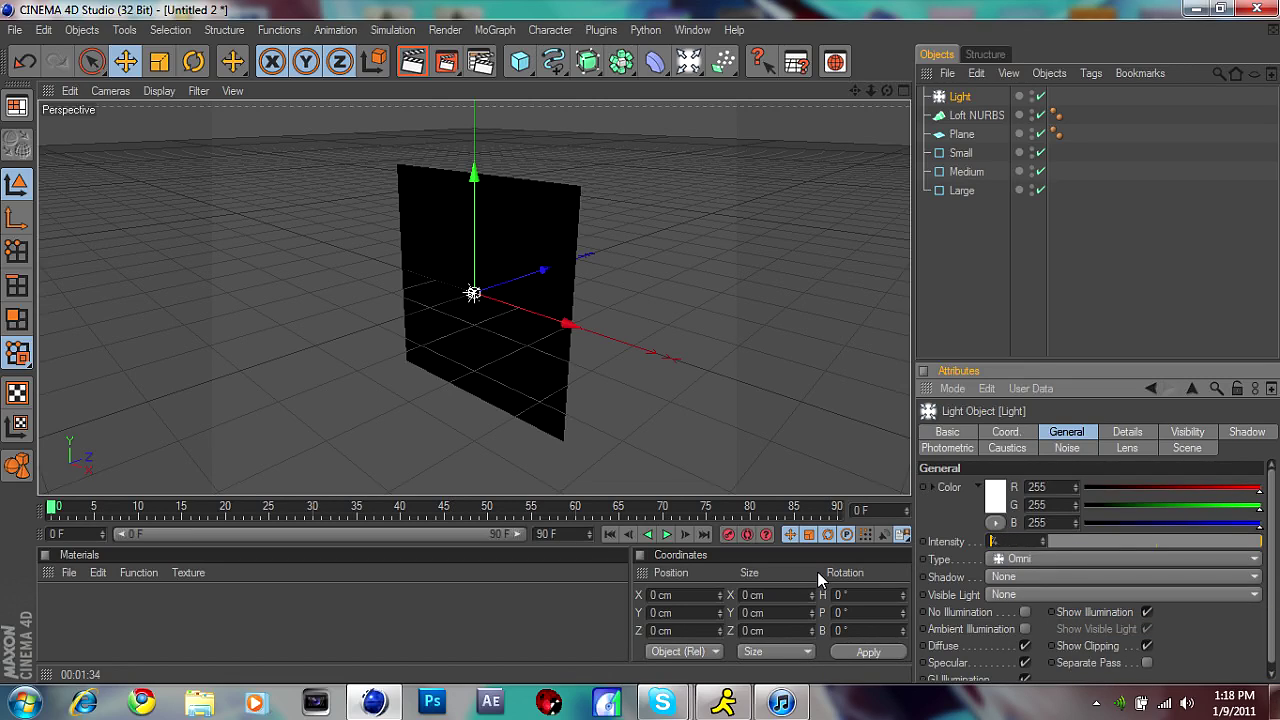
pyautogui.write('85')
pyautogui.press('Return')
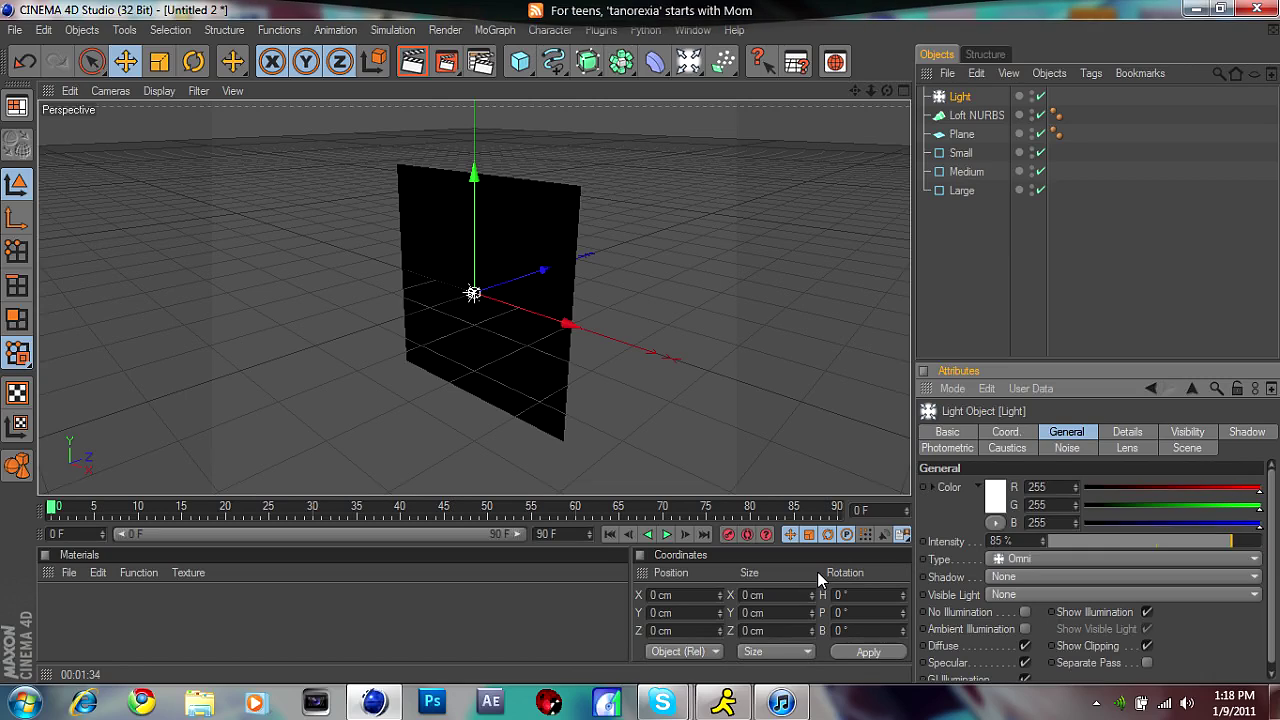
# - Set the light's type to Area and its shadow to Area
pyautogui.click(1046, 557)
pyautogui.click(1017, 440)
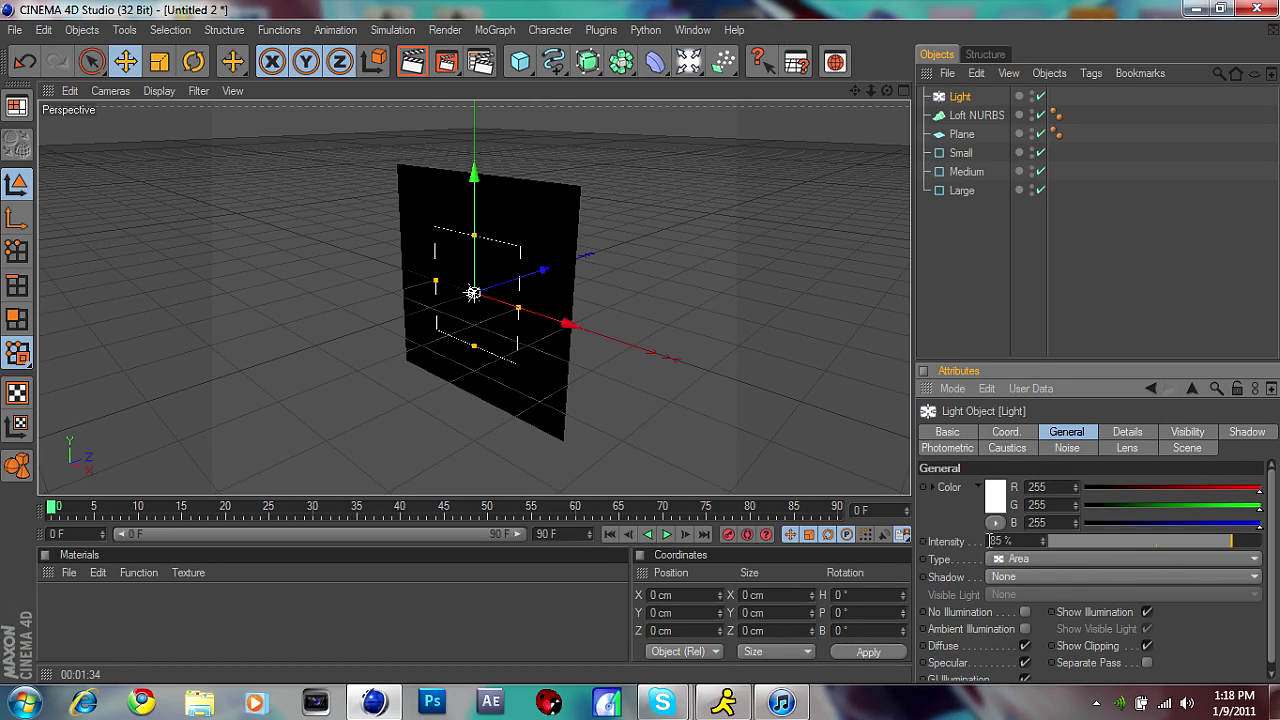
pyautogui.click(1027, 571)
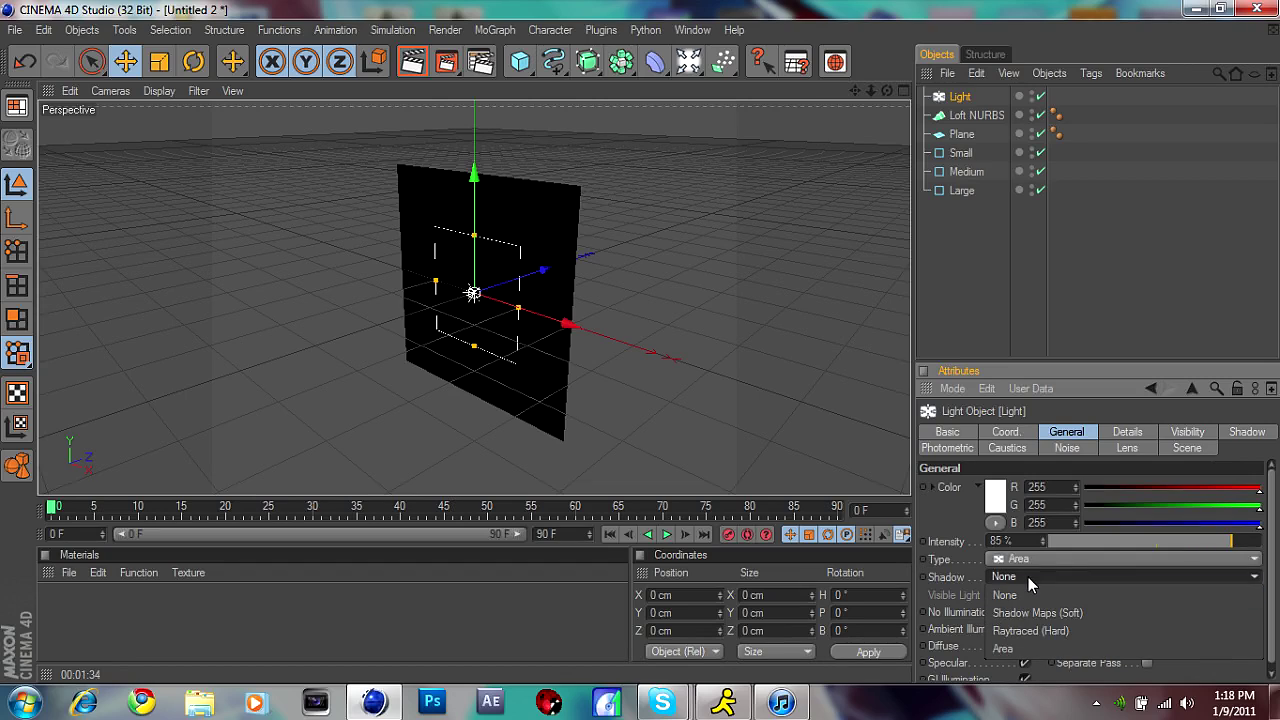
pyautogui.click(1025, 650)
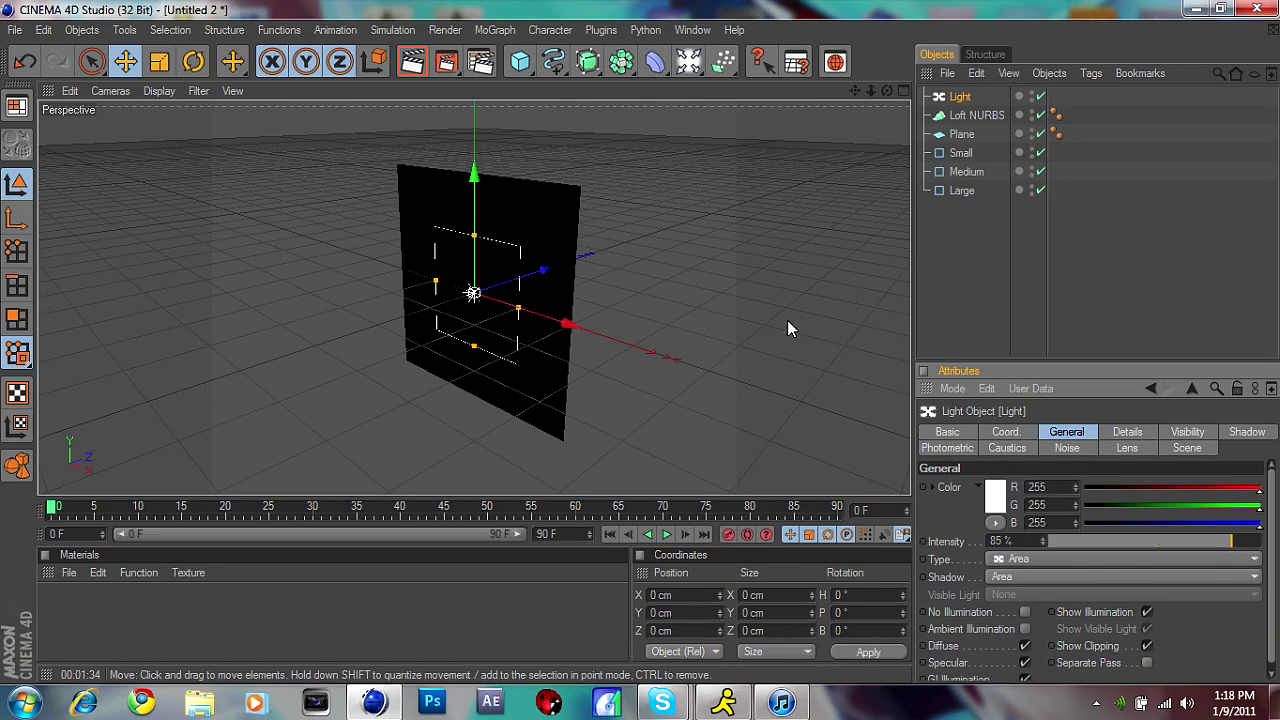
# - Try to set the light's size to 400 cm through its coordinates to match the plane
pyautogui.click(960, 134)
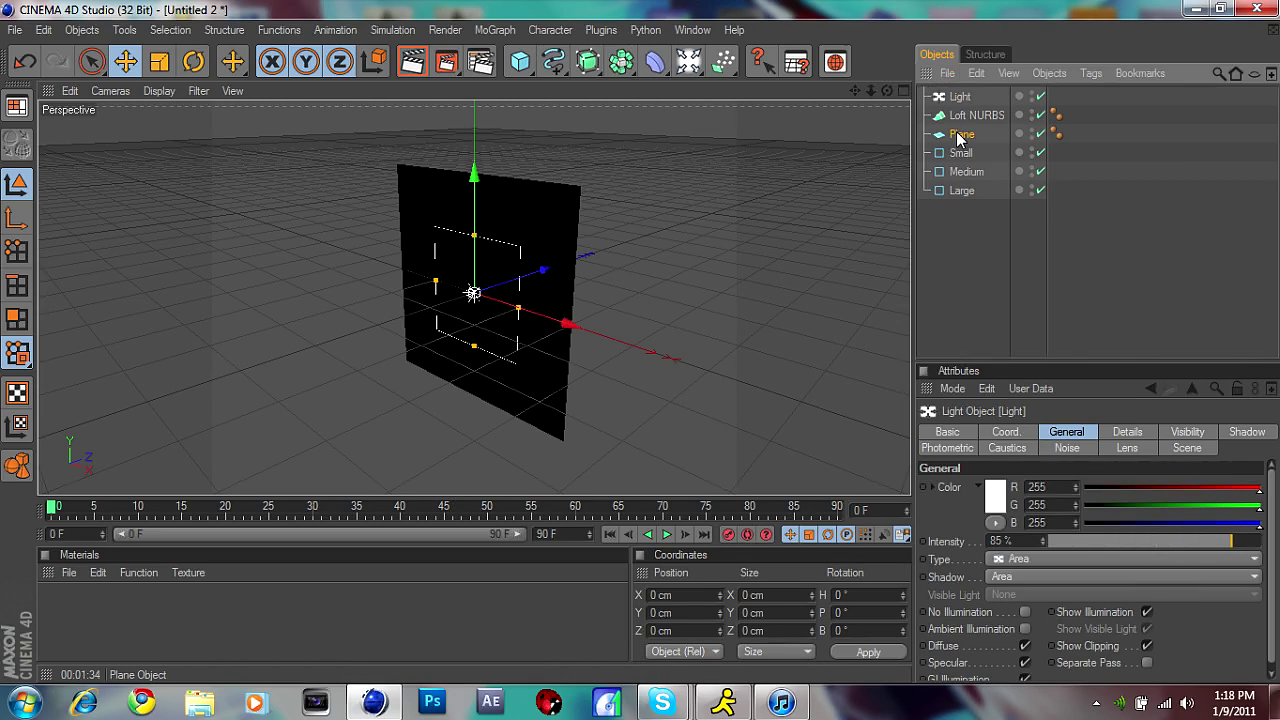
pyautogui.click(955, 97)
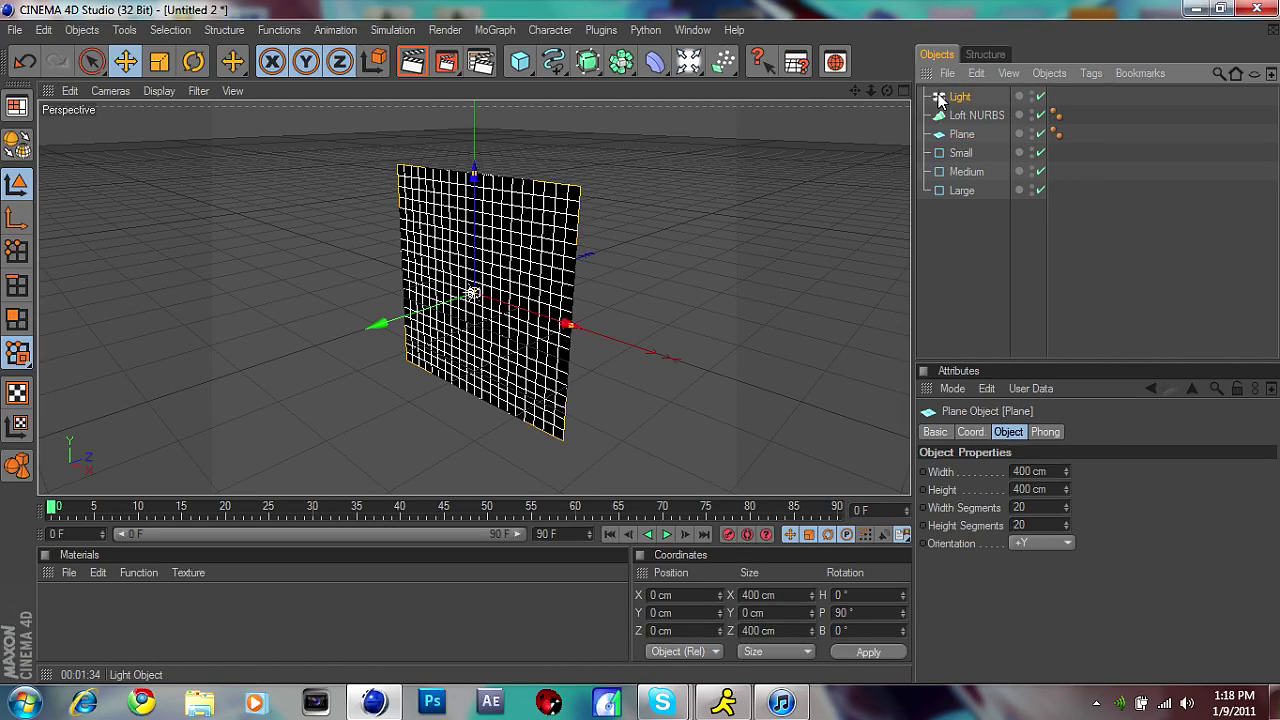
pyautogui.click(783, 595)
pyautogui.press('BackSpace')
pyautogui.write('400')
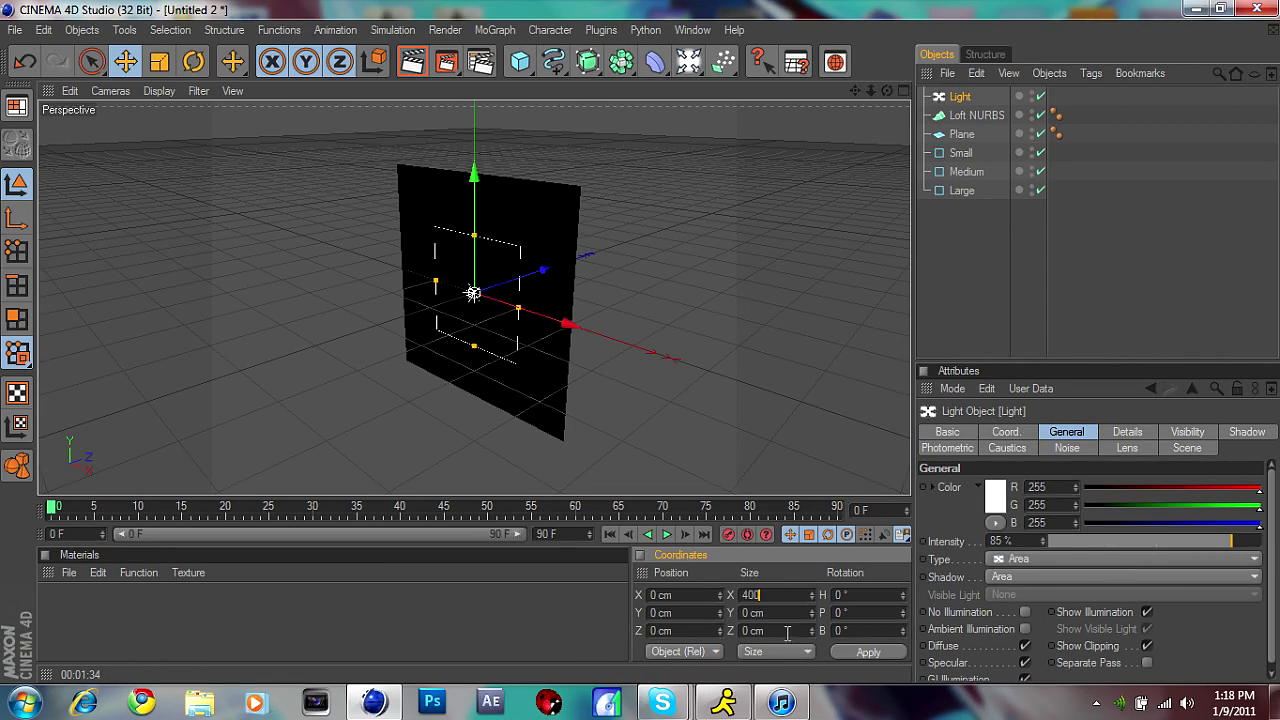
pyautogui.press('BackSpace')
pyautogui.write('400')
pyautogui.press('Escape')
# - Stretch the area light's width and height in the viewport to match the edges of the plane
pyautogui.moveTo(887, 90); pyautogui.dragTo(1025, 93)
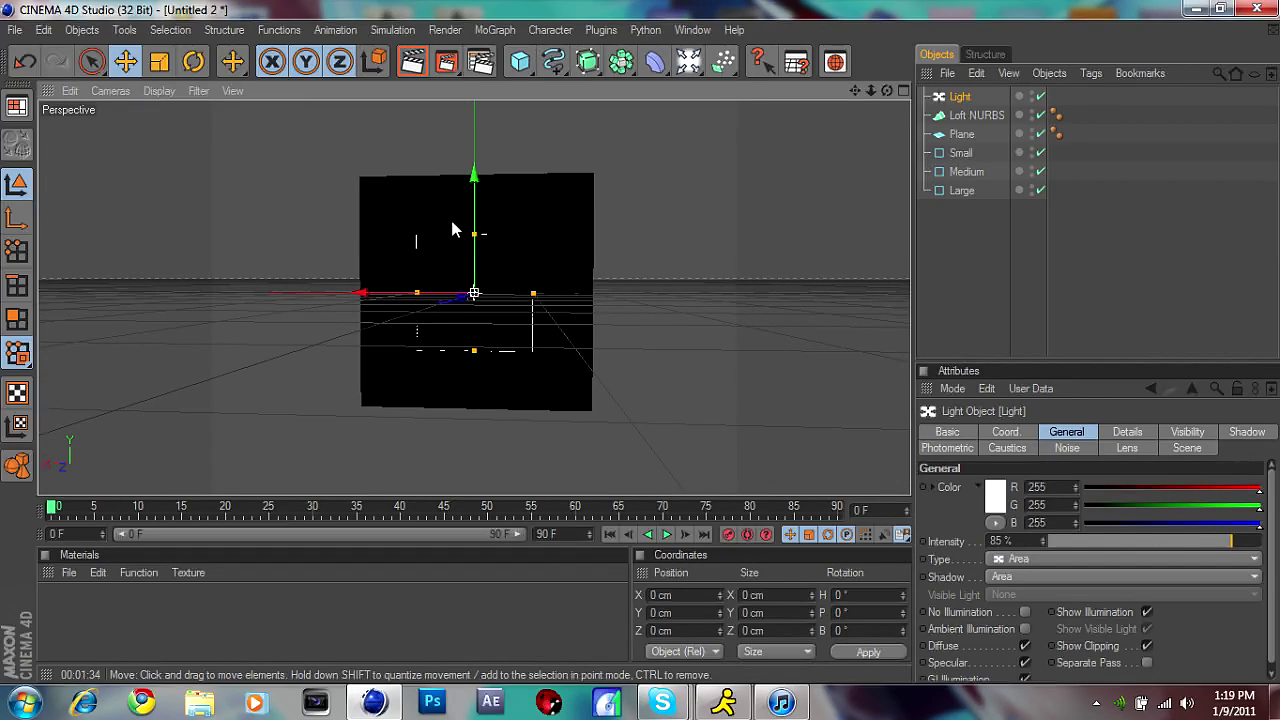
pyautogui.moveTo(537, 292); pyautogui.dragTo(589, 293)
pyautogui.moveTo(474, 235); pyautogui.dragTo(474, 175)
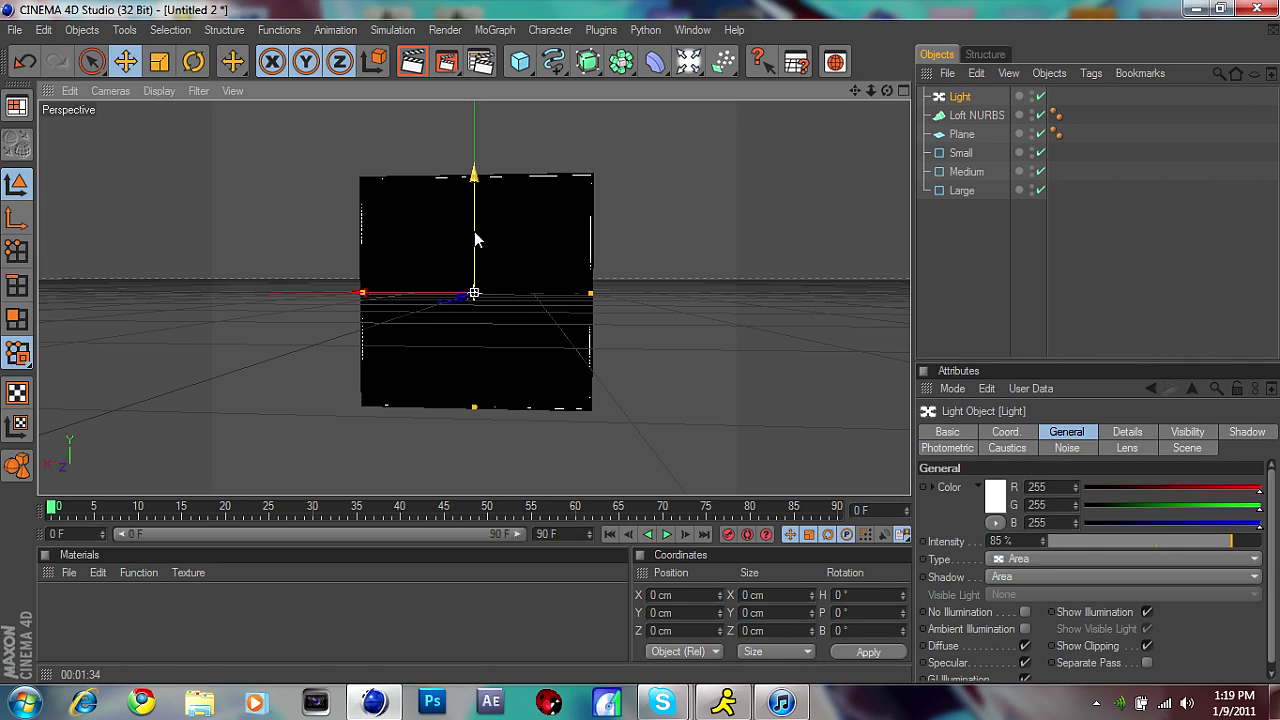
# - Move the area light about 11 cm along Z so it sits just in front of the plane
pyautogui.moveTo(887, 91); pyautogui.dragTo(846, 131)
pyautogui.moveTo(591, 306); pyautogui.dragTo(596, 304)
pyautogui.moveTo(476, 293); pyautogui.dragTo(481, 293)
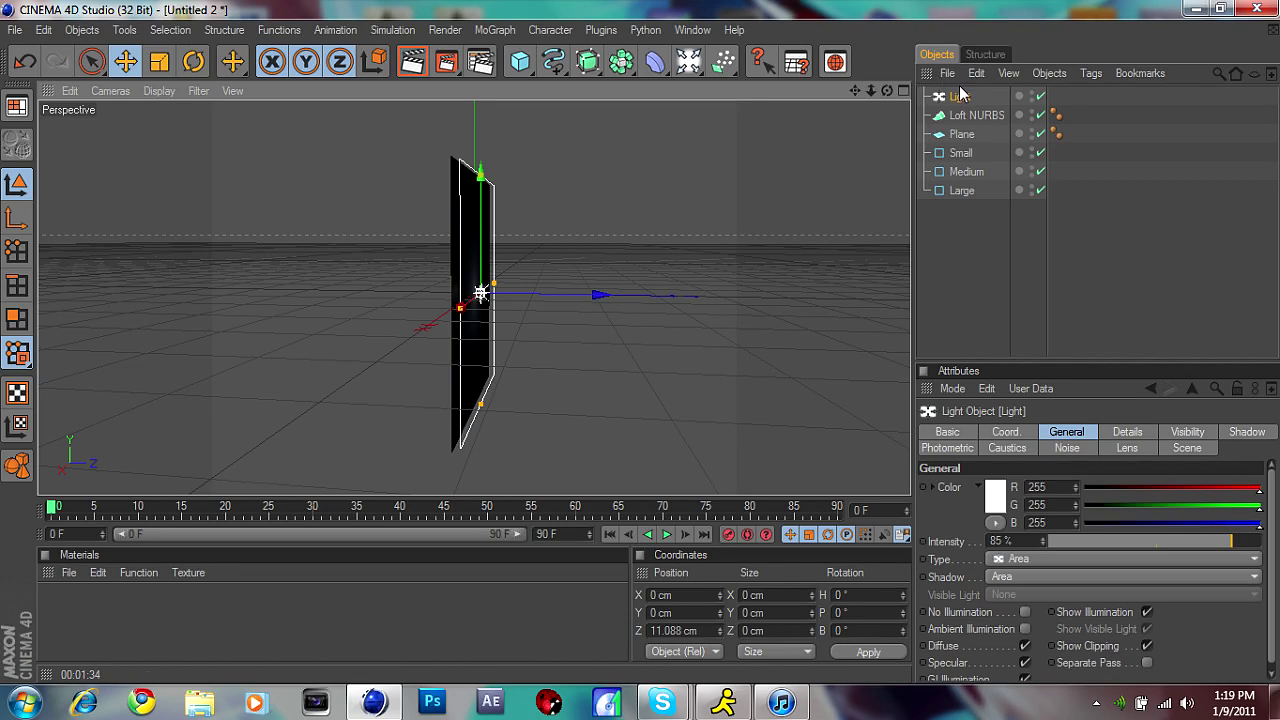
# - Nest the Small, Medium and Large rectangle splines under the Loft NURBS
pyautogui.click(979, 118)
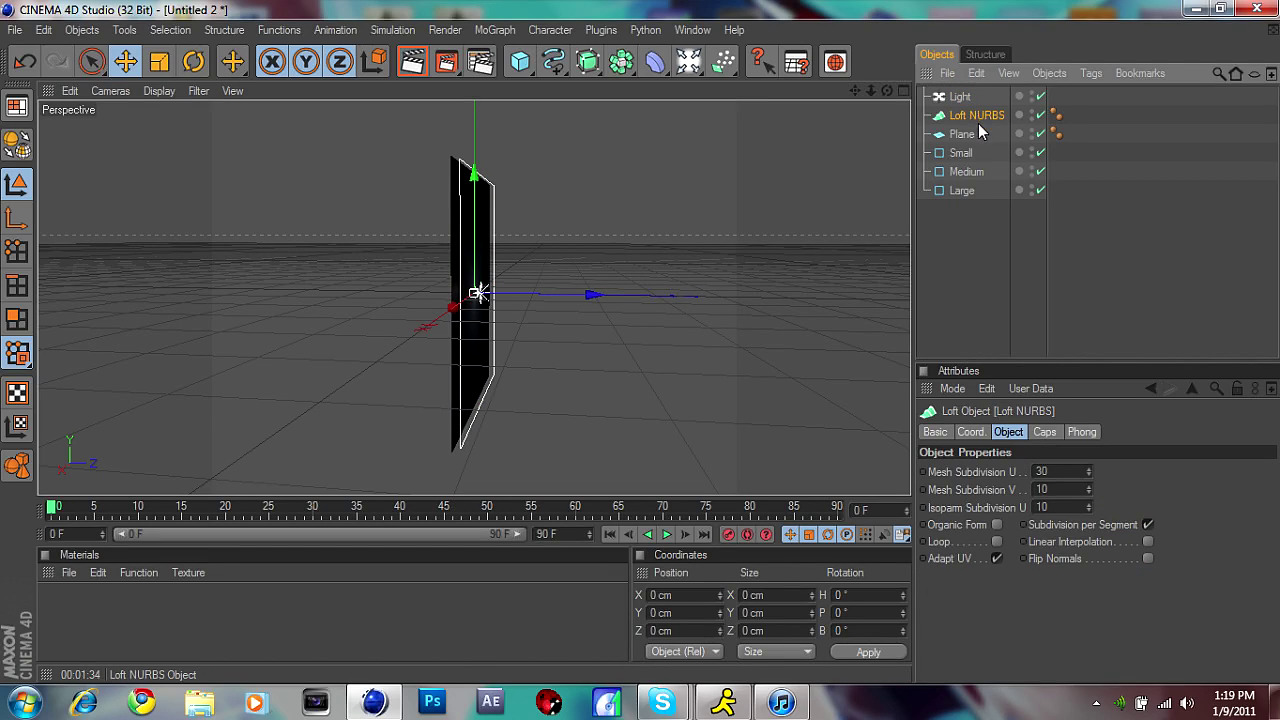
pyautogui.click(958, 173)
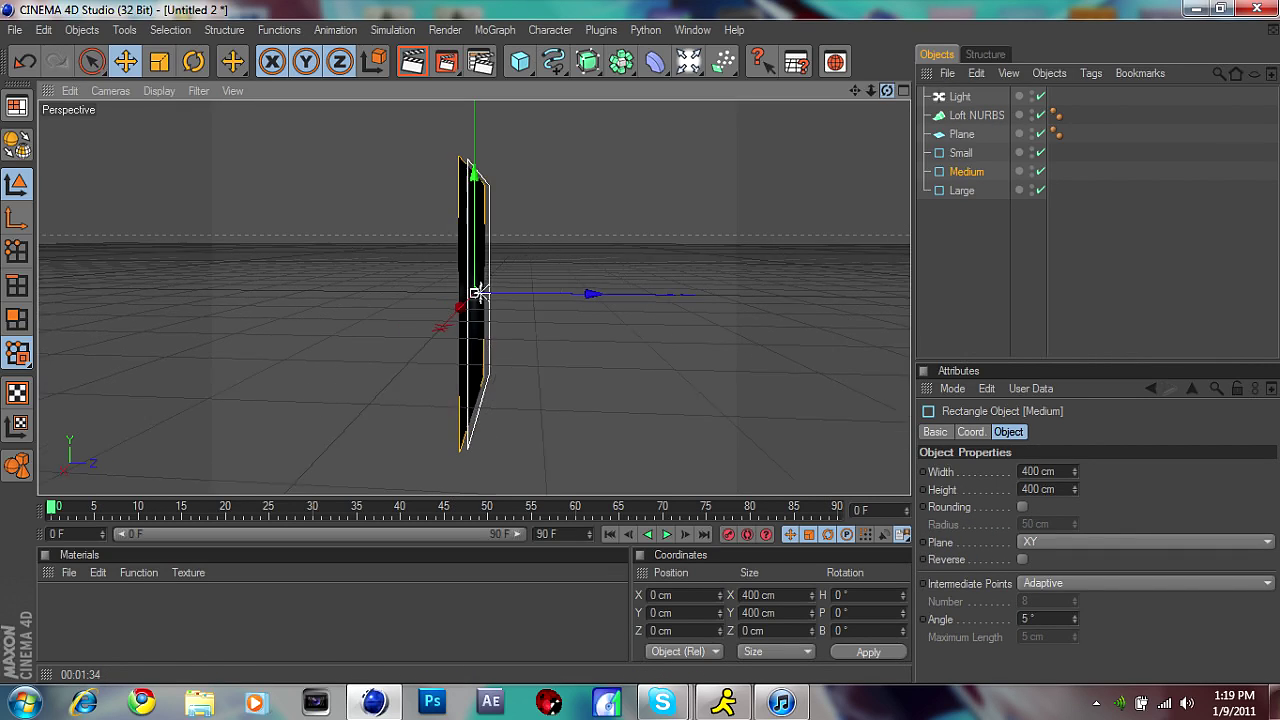
pyautogui.click(978, 115)
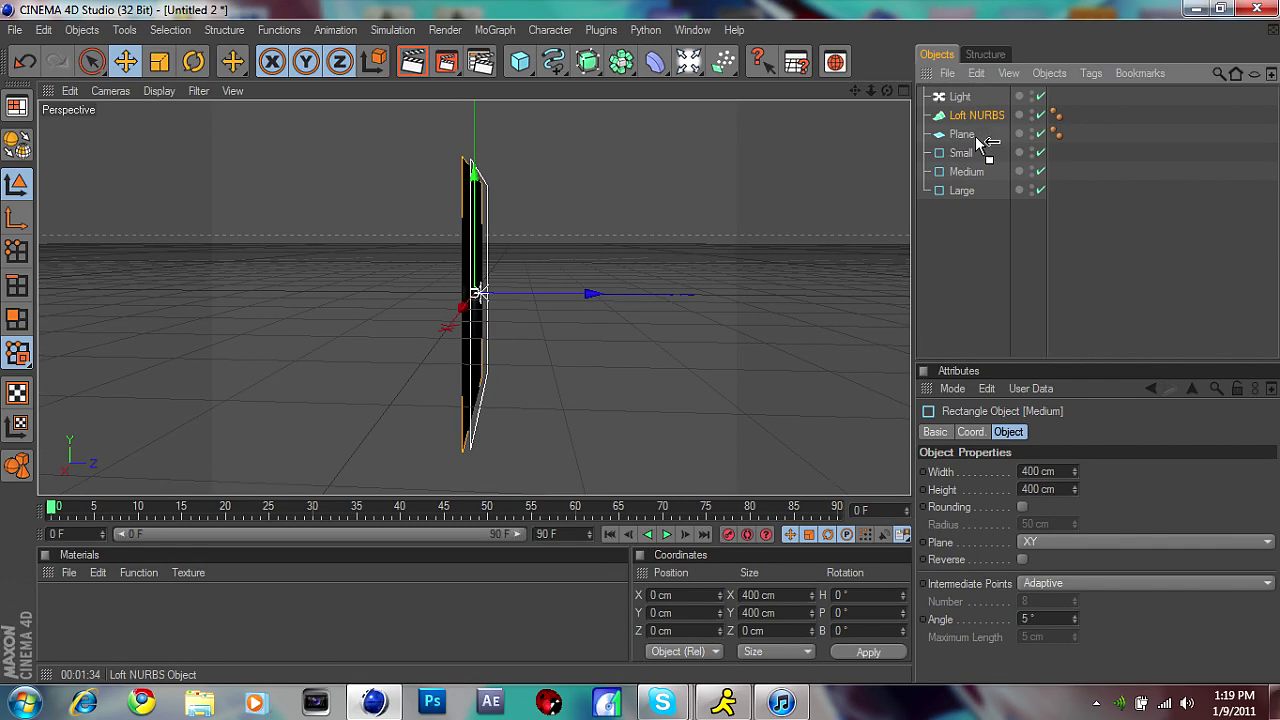
pyautogui.moveTo(978, 147); pyautogui.dragTo(976, 148)
pyautogui.moveTo(974, 201); pyautogui.dragTo(958, 134)
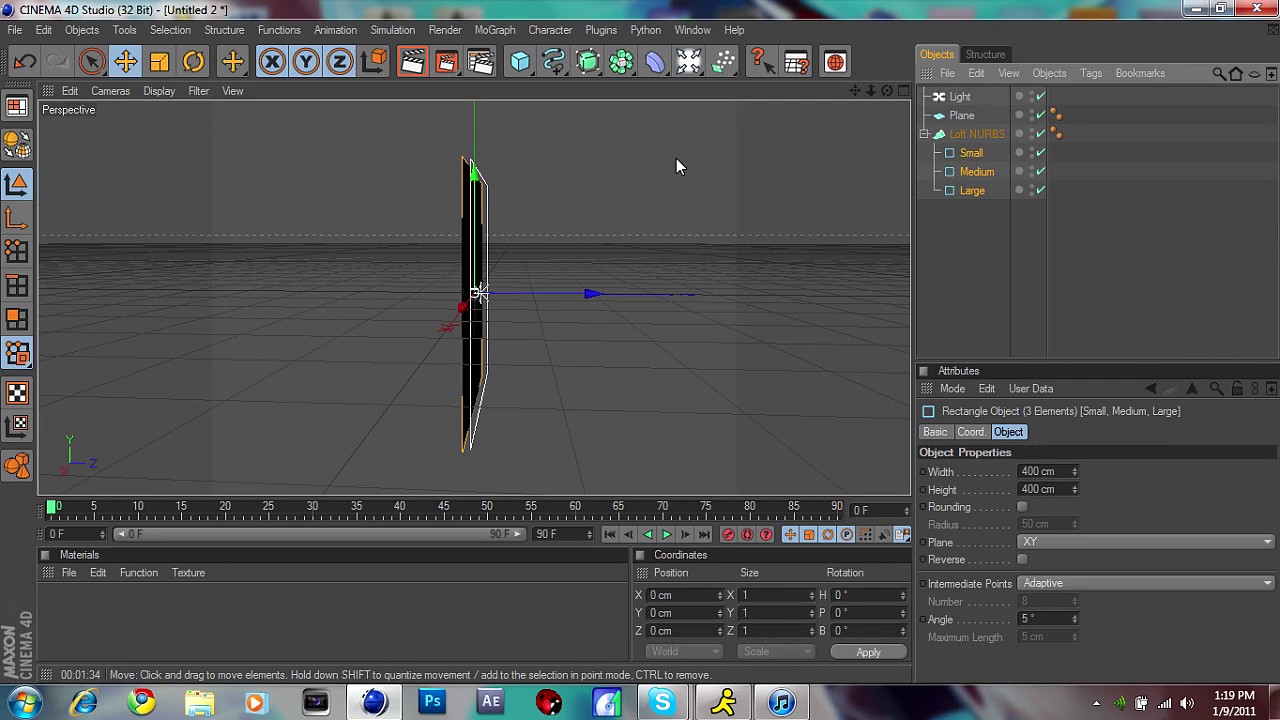
# - Add a floor object and lower it to about -235 cm on Y, beneath the panel
pyautogui.moveTo(869, 90); pyautogui.dragTo(869, 95)
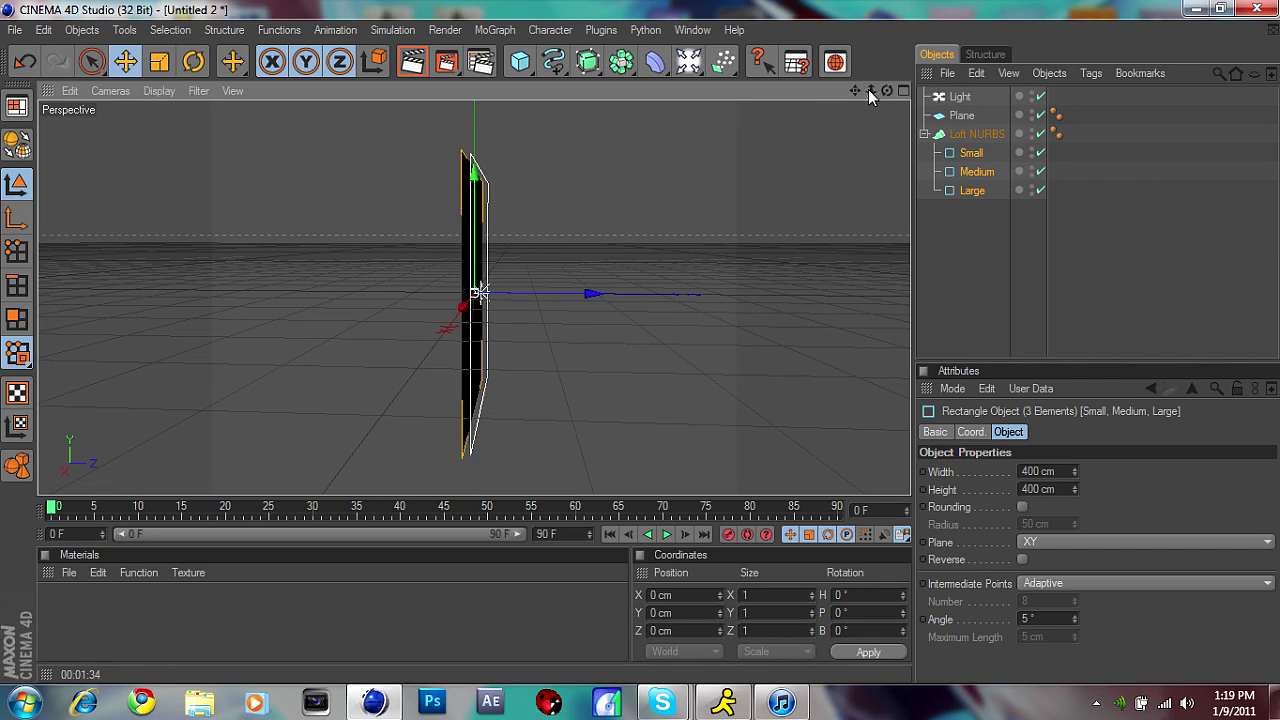
pyautogui.moveTo(688, 62); pyautogui.dragTo(862, 211)
pyautogui.moveTo(475, 224); pyautogui.dragTo(475, 308)
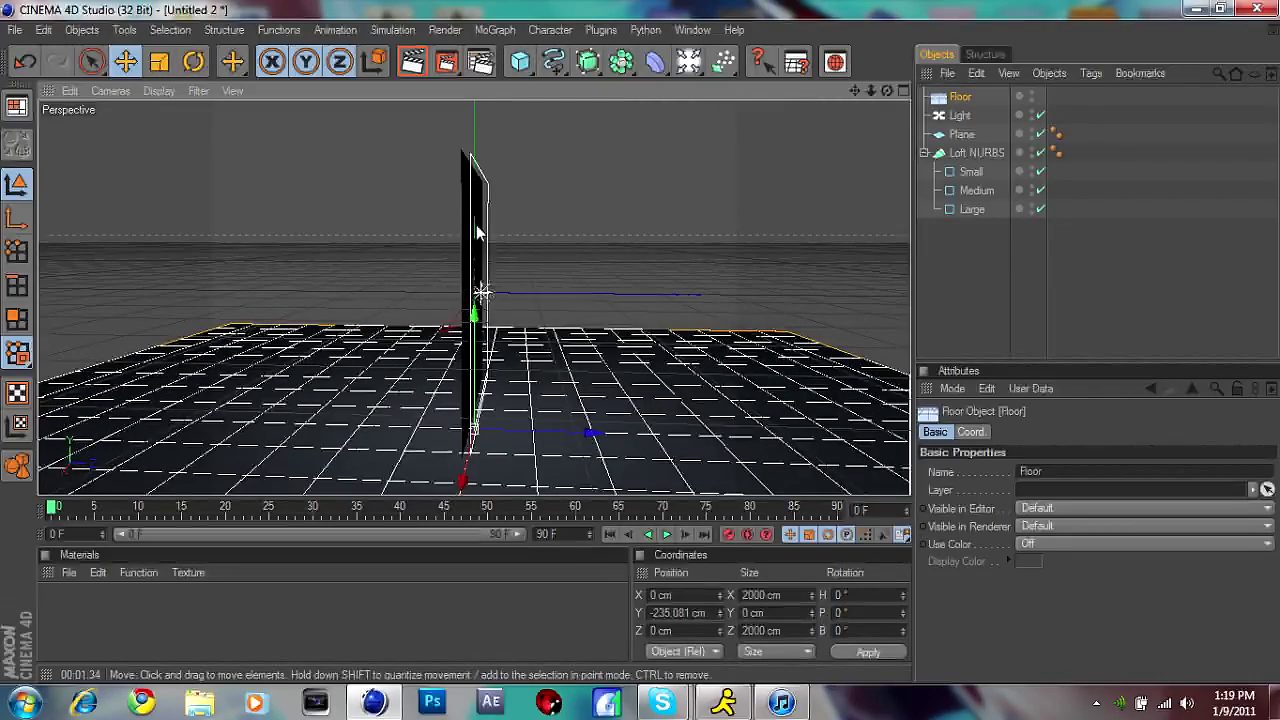
pyautogui.click(983, 252)
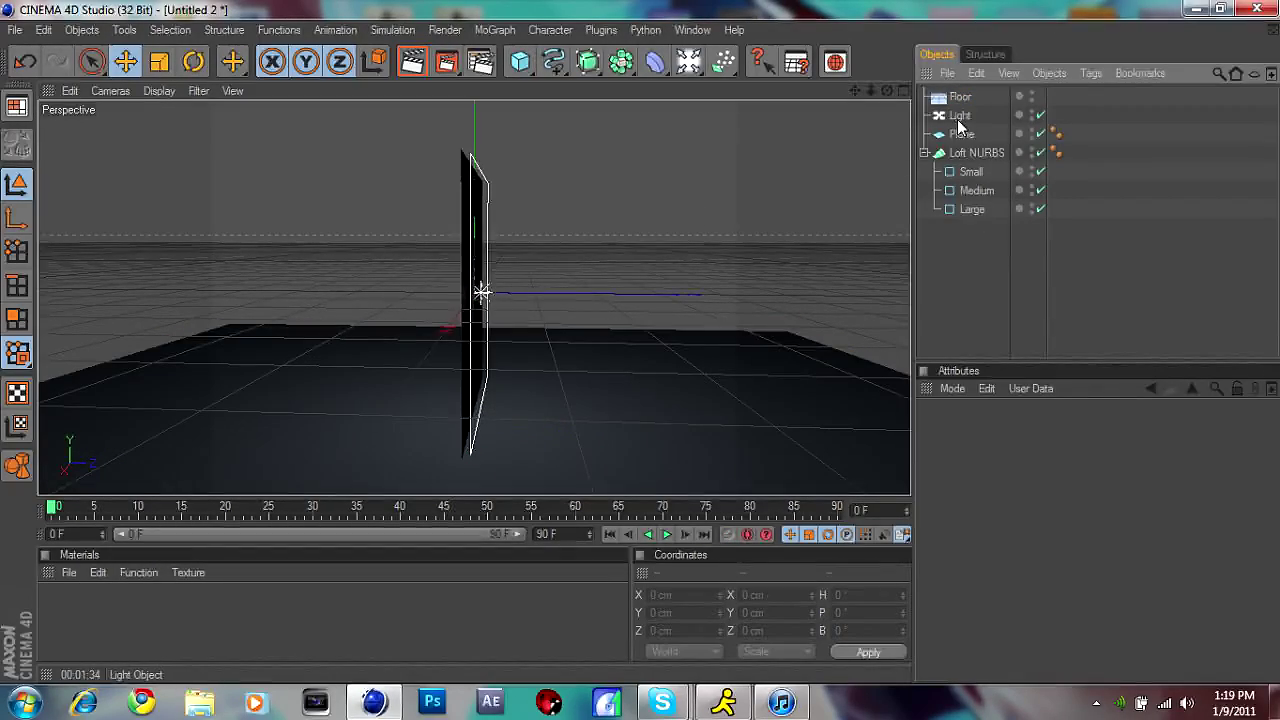
# - Try to tilt the plane and the Loft NURBS with its splines to a plane pitch of about 64°, leaving out the light
pyautogui.moveTo(983, 252); pyautogui.dragTo(944, 126)
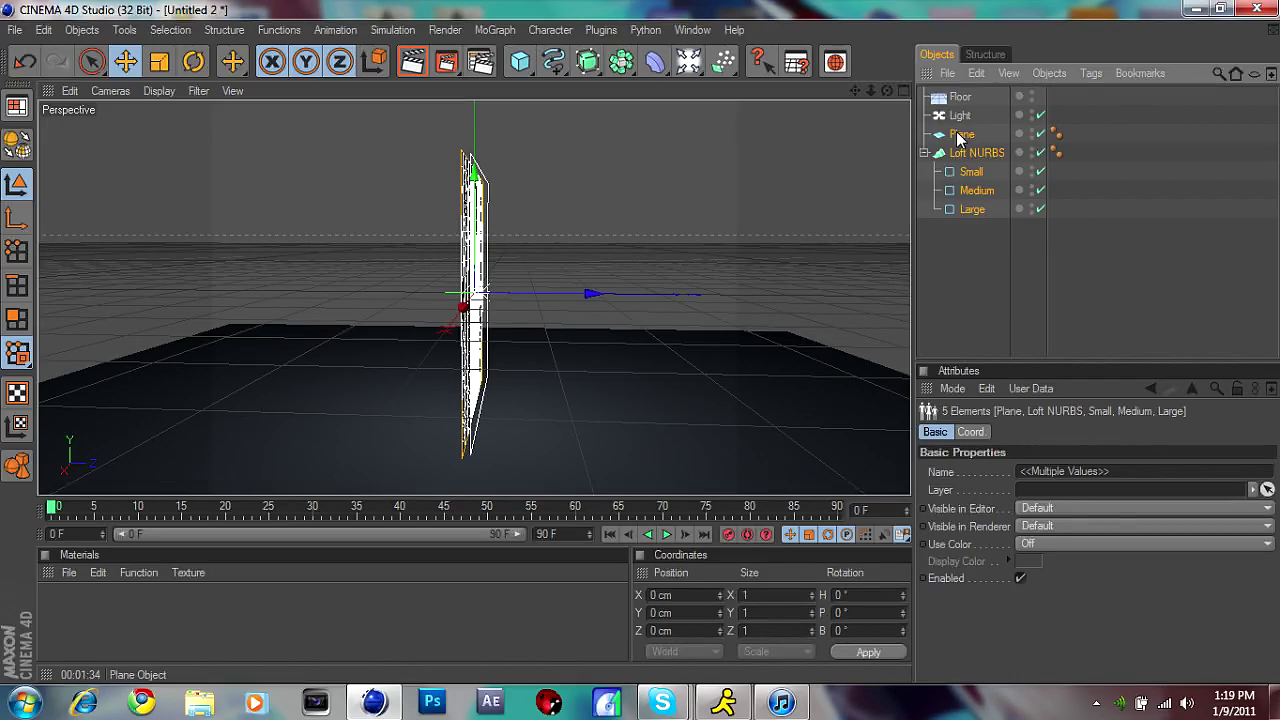
pyautogui.click(193, 61)
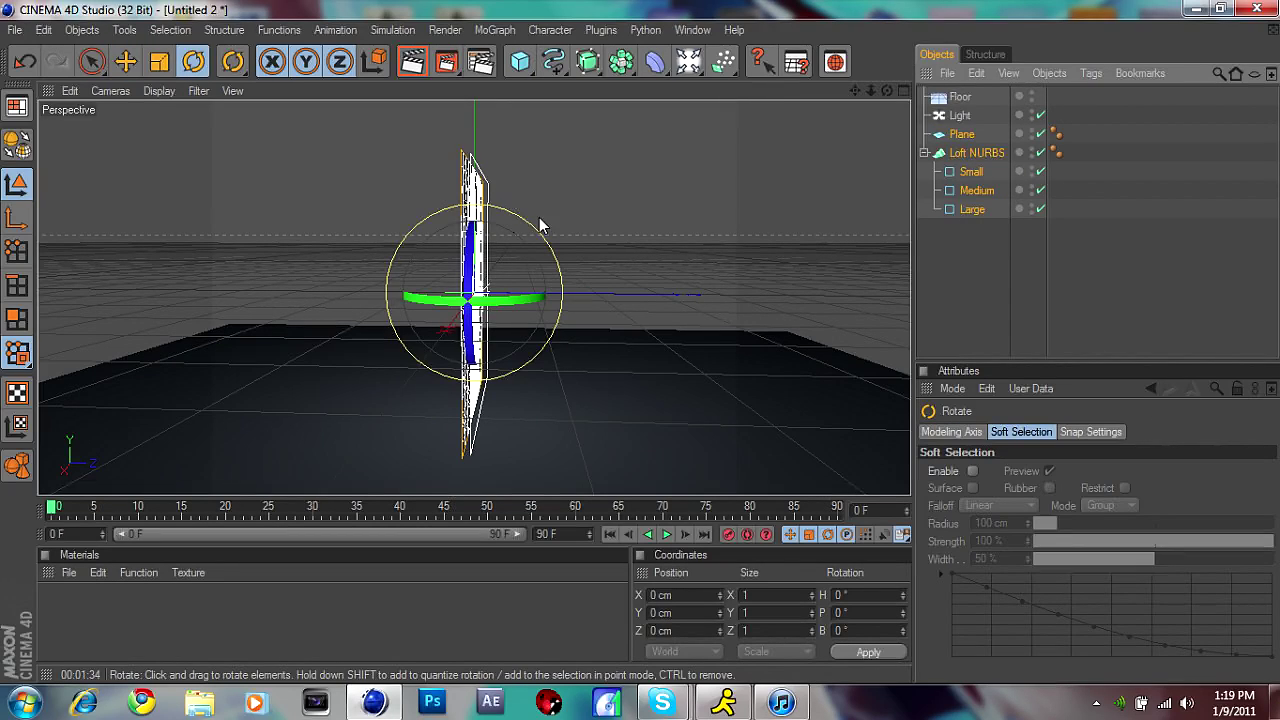
pyautogui.moveTo(532, 244); pyautogui.dragTo(548, 273)
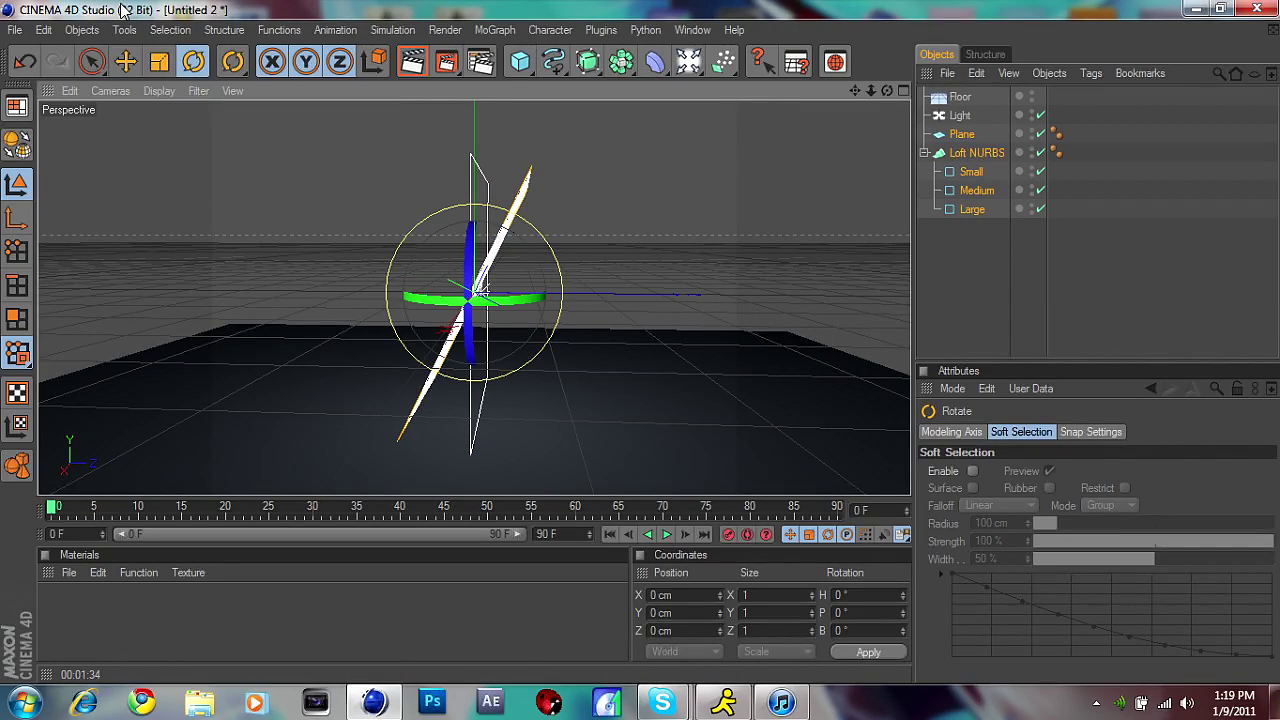
pyautogui.click(91, 62)
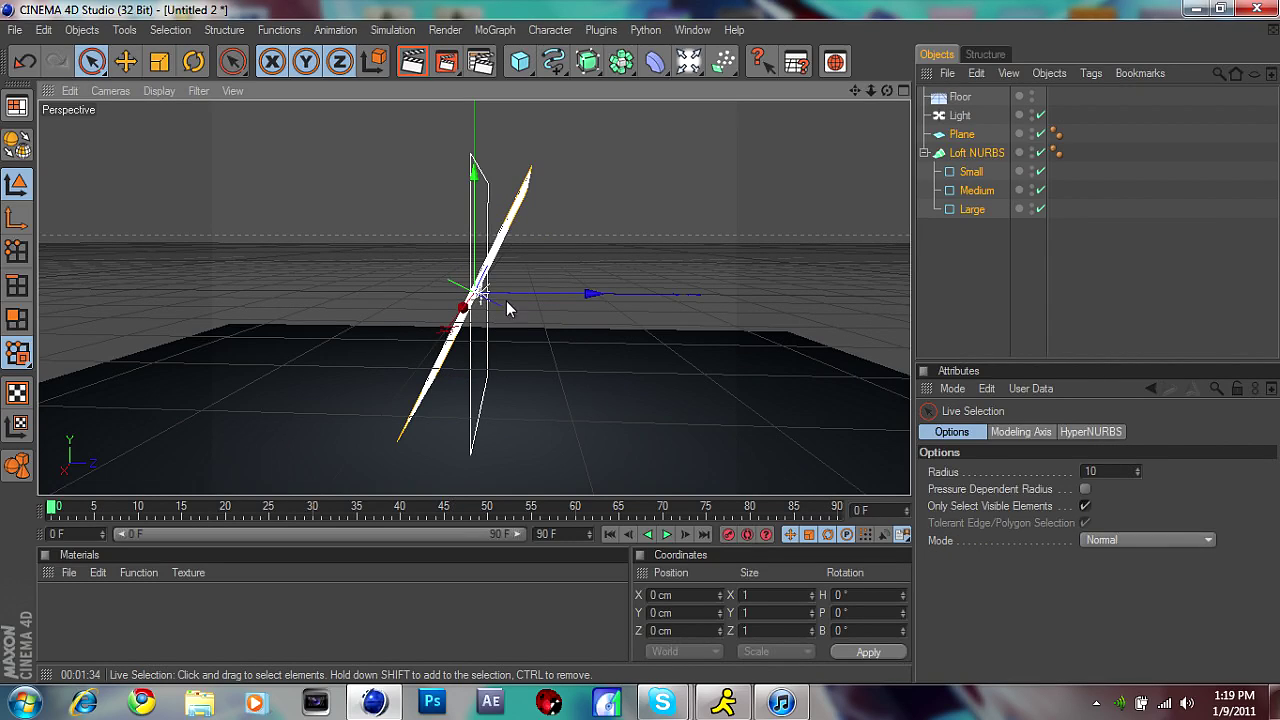
pyautogui.moveTo(887, 90); pyautogui.dragTo(835, 96)
pyautogui.click(962, 134)
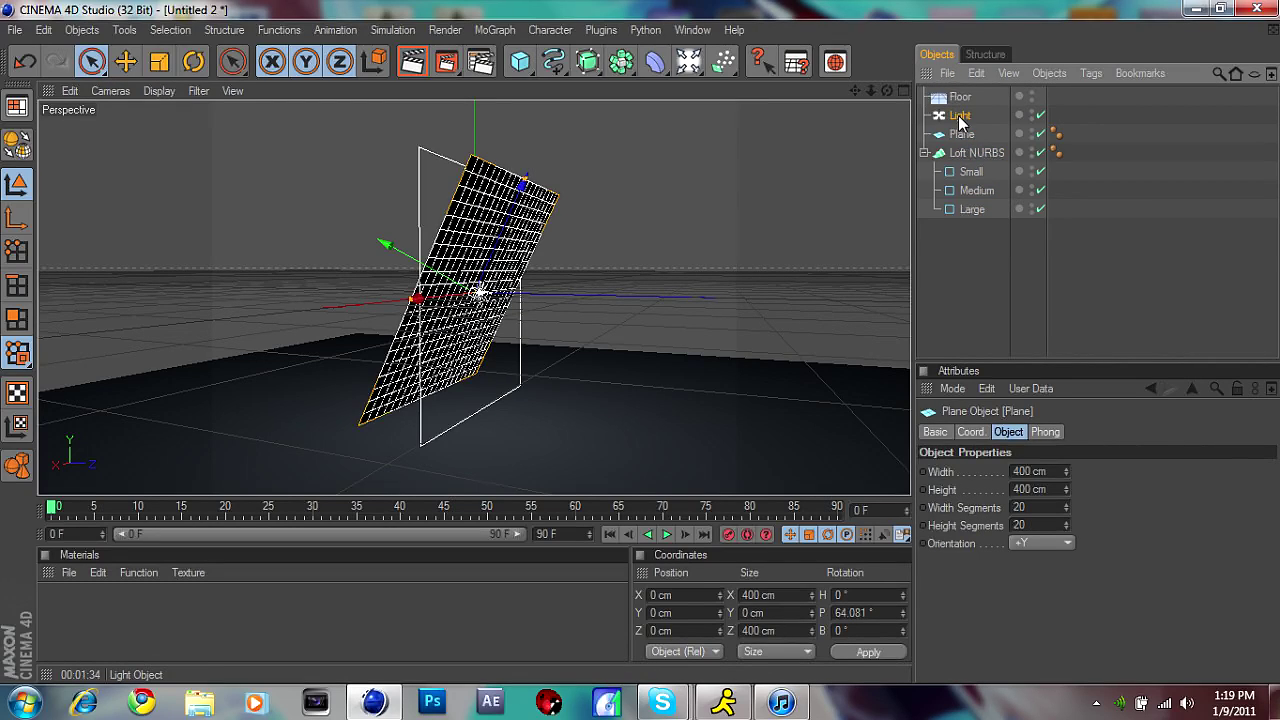
pyautogui.click(959, 115)
# - Undo the rotation of the plane and the Loft NURBS
pyautogui.click(24, 61)
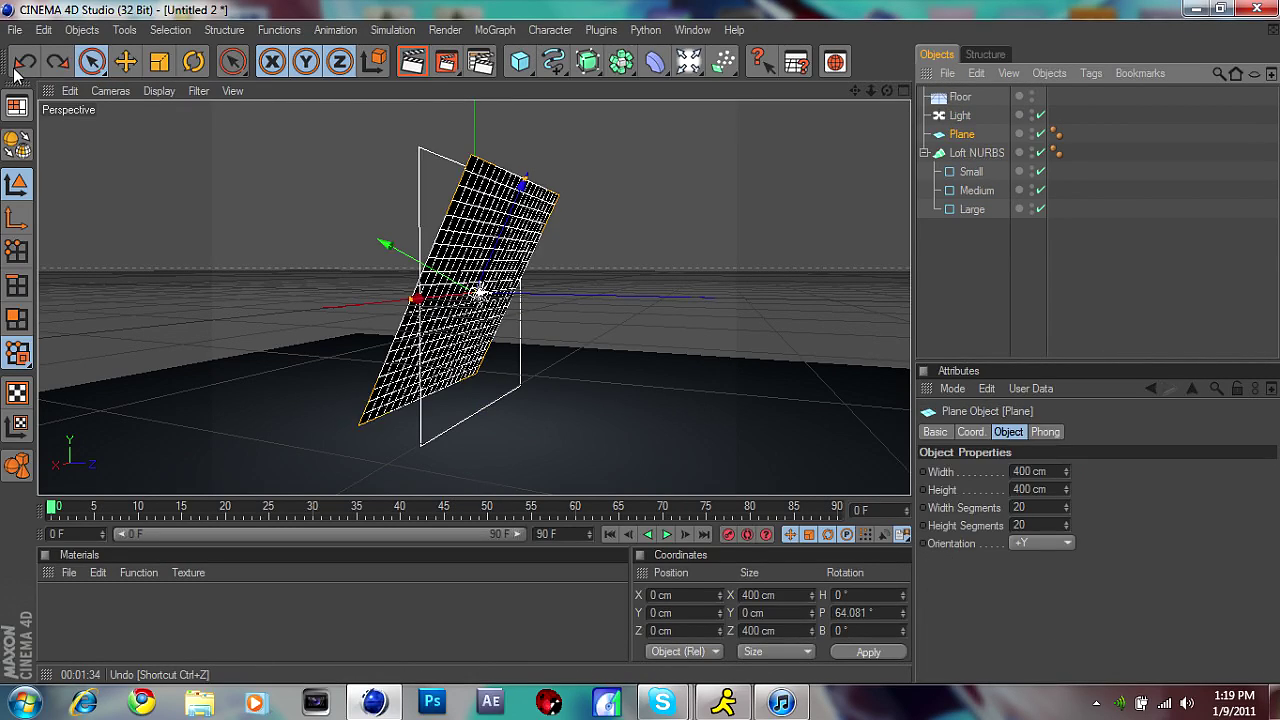
pyautogui.hotkey('ctrl', 'z')
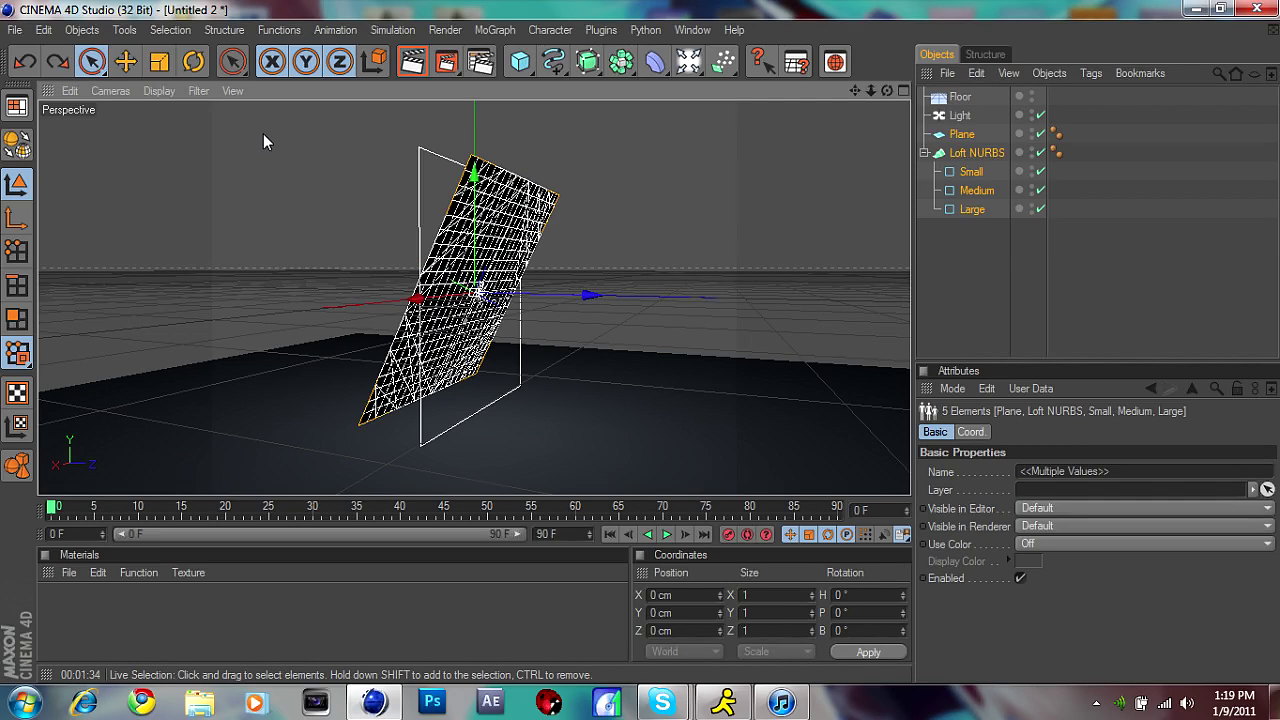
pyautogui.hotkey('ctrl', 'z')
# - Rotate the light, plane and Loft NURBS with its splines together to a plane pitch of about 69°
pyautogui.moveTo(985, 297); pyautogui.dragTo(950, 110)
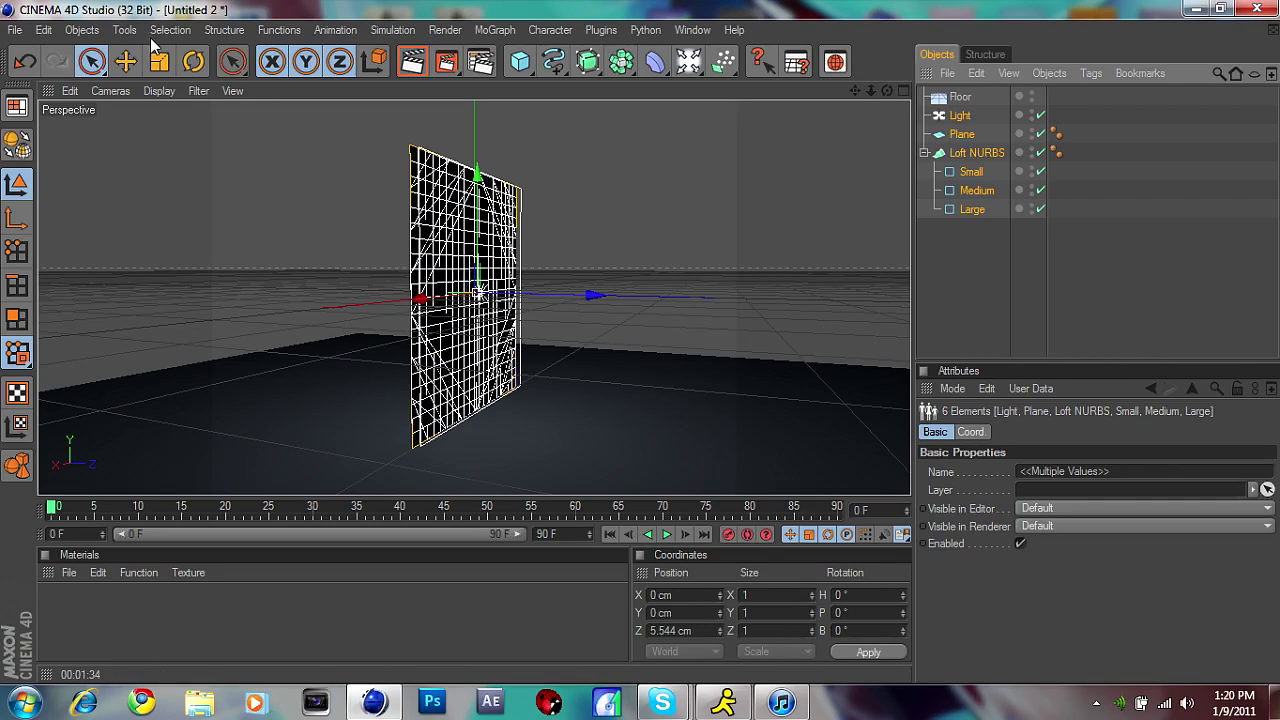
pyautogui.click(193, 61)
pyautogui.moveTo(538, 270); pyautogui.dragTo(544, 293)
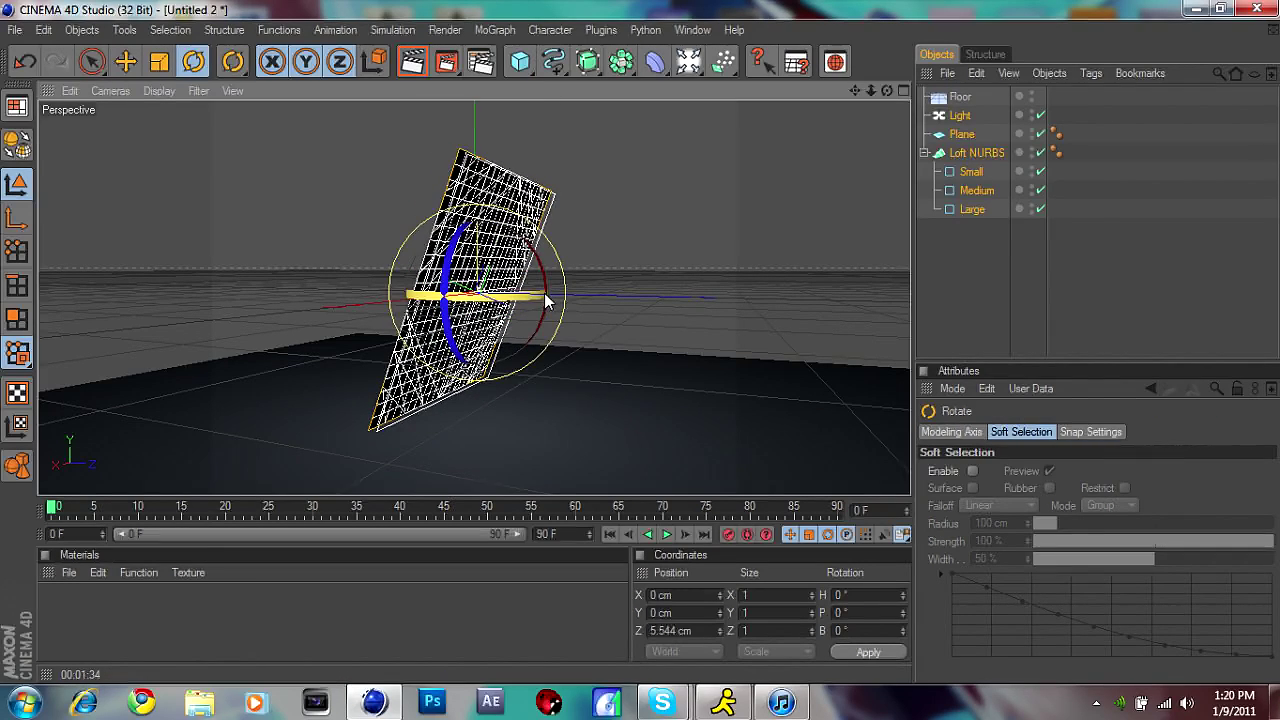
pyautogui.click(91, 62)
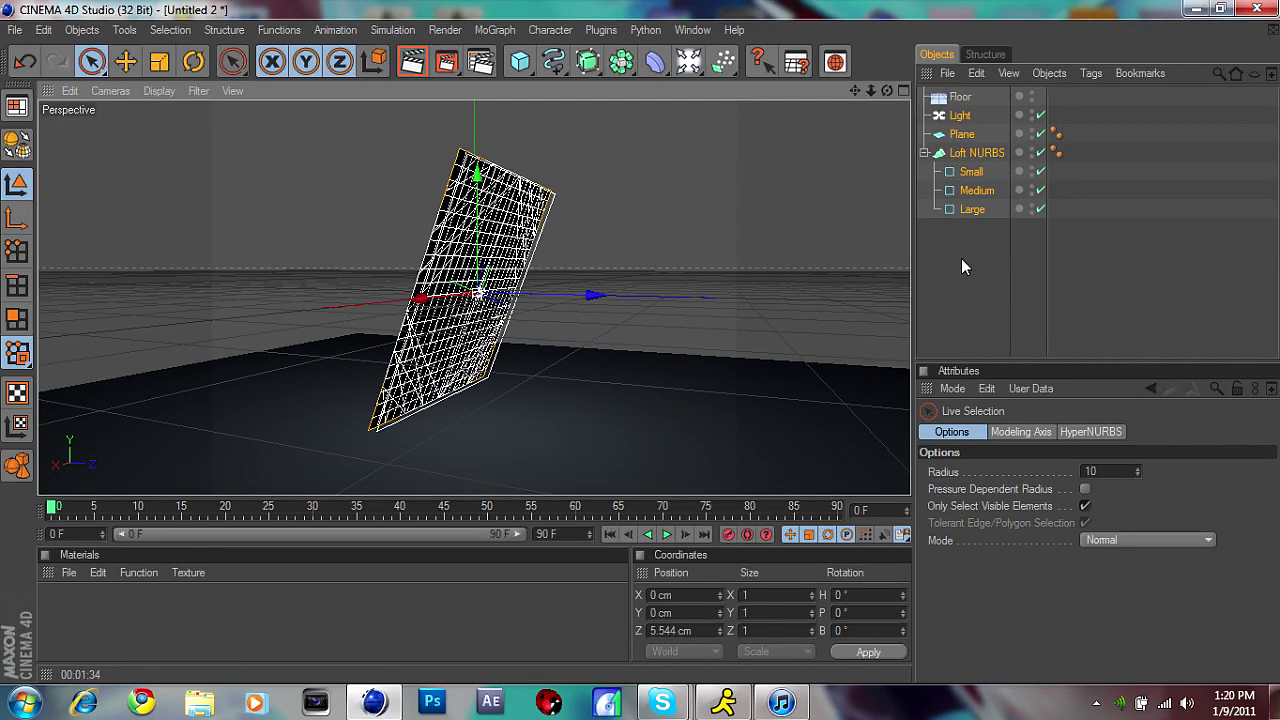
# - Move the Medium rectangle to about -104 cm on Z and set its width and height to 200 cm
pyautogui.click(977, 190)
pyautogui.moveTo(578, 337); pyautogui.dragTo(520, 310)
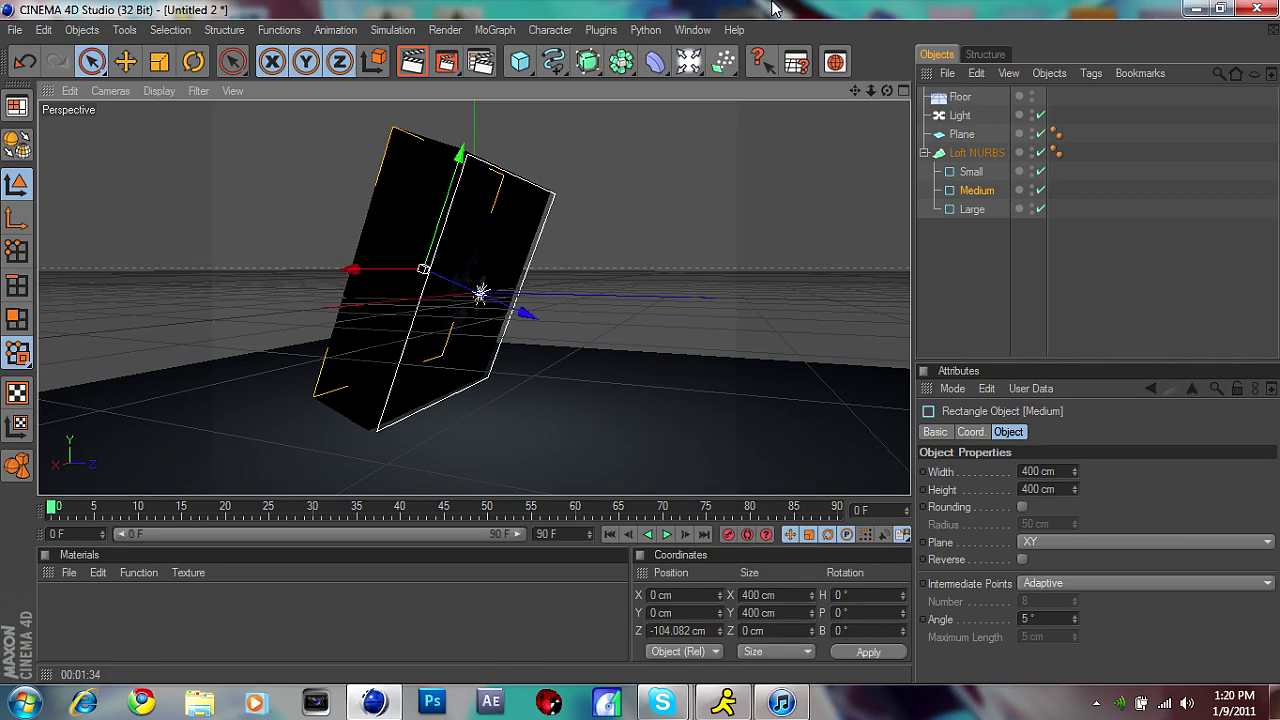
pyautogui.moveTo(880, 280)
pyautogui.keyDown('alt'); pyautogui.mouseDown()
pyautogui.moveTo(888, 315)
pyautogui.moveTo(892, 275)
pyautogui.mouseUp(); pyautogui.keyUp('alt')
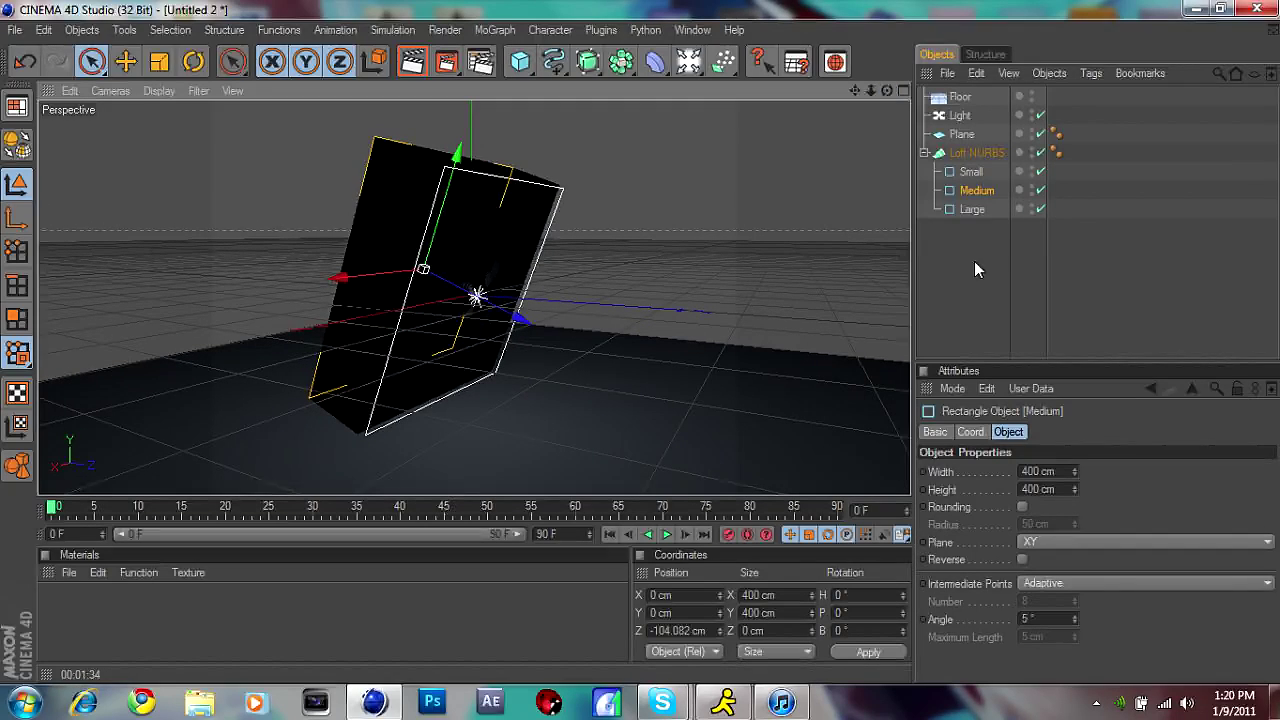
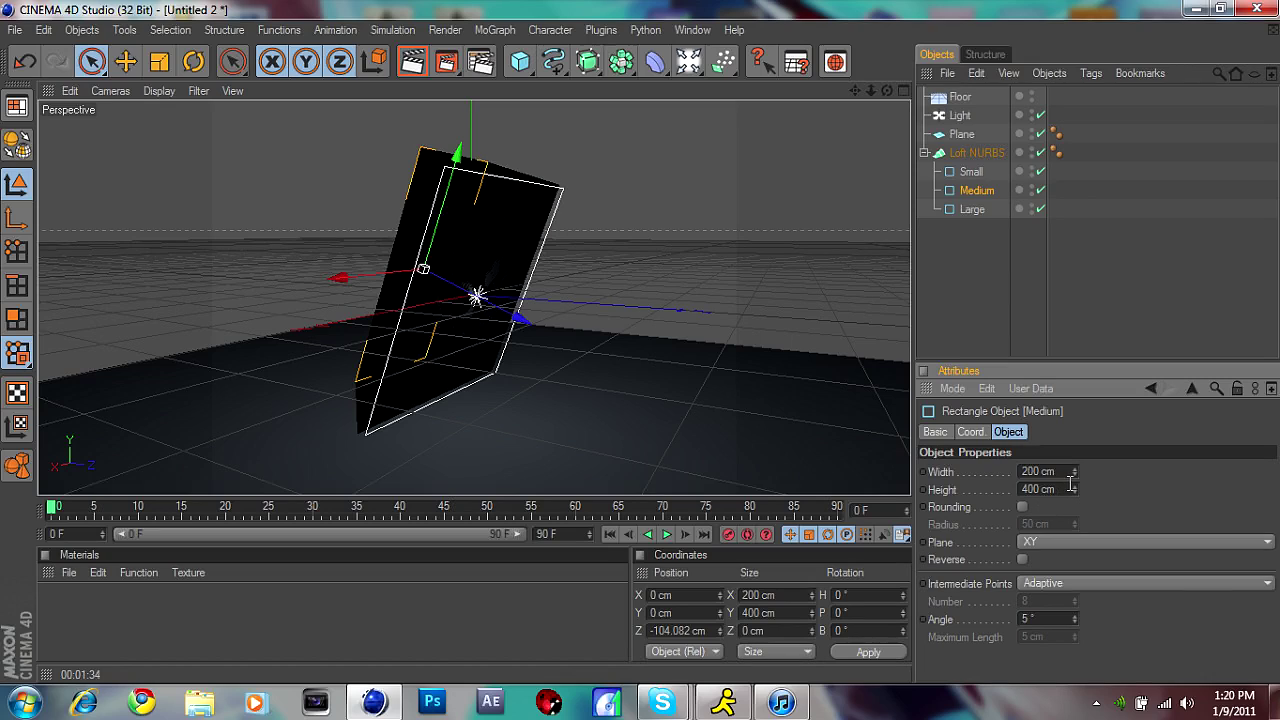
pyautogui.press('BackSpace')
pyautogui.write('200')
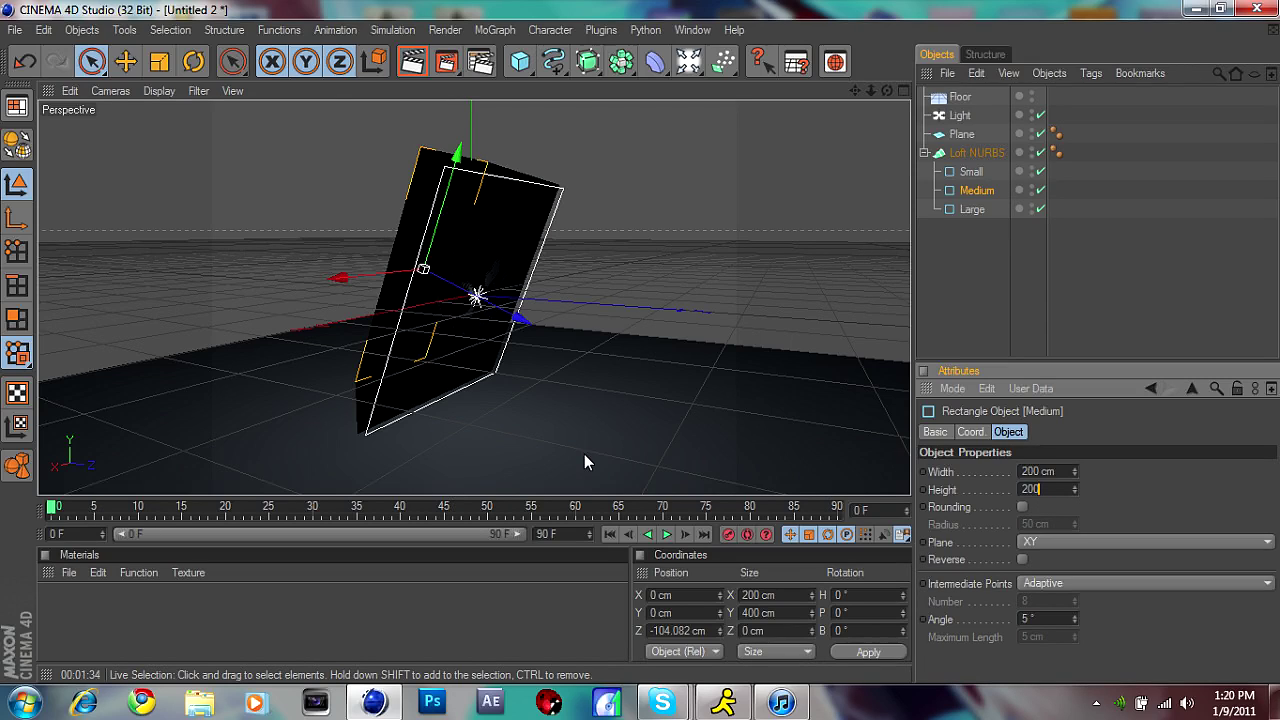
pyautogui.press('Return')
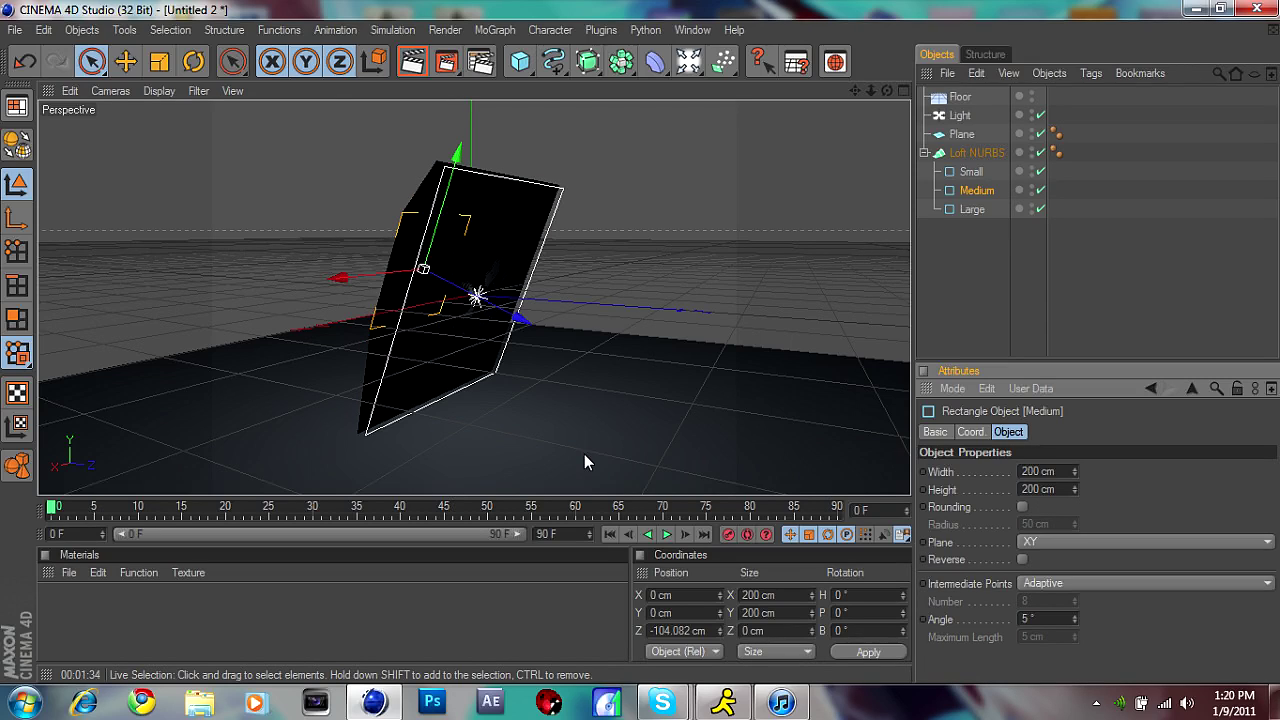
# - Set the Small rectangle's width and height to 50 cm and move it to about -216 cm on Z
pyautogui.click(971, 172)
pyautogui.doubleClick(1032, 474)
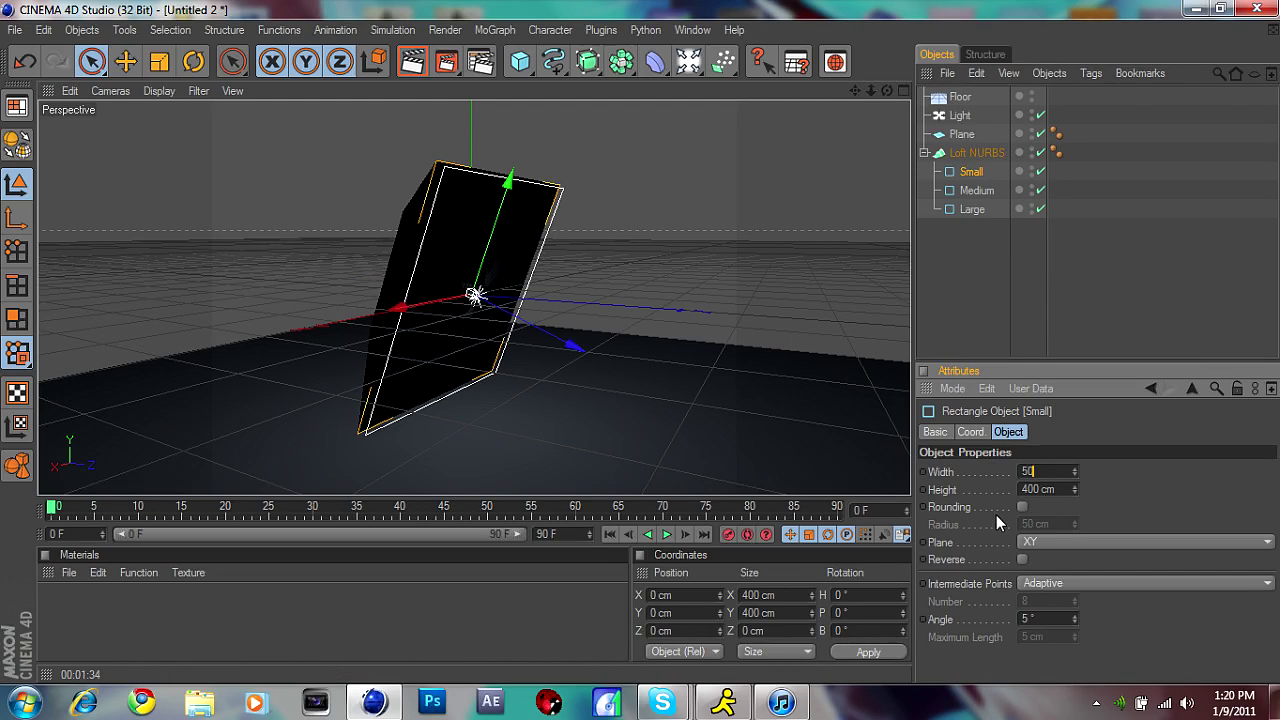
pyautogui.doubleClick(1063, 490)
pyautogui.press('BackSpace')
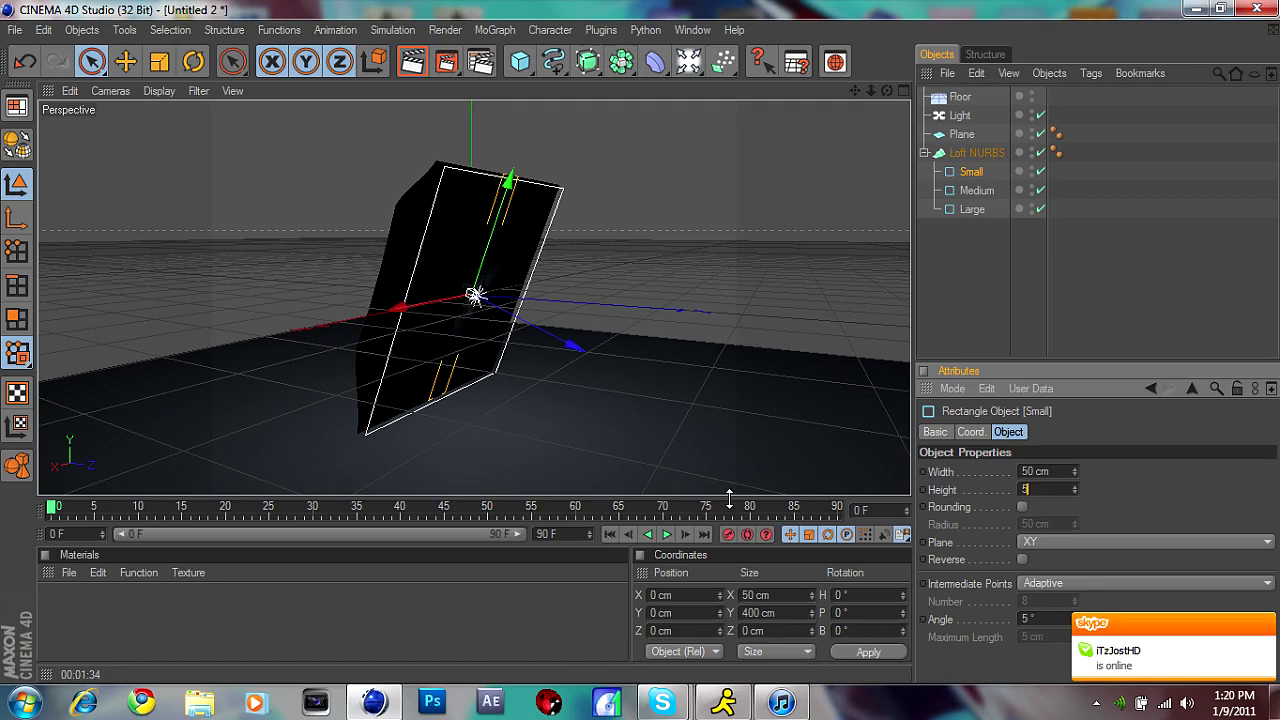
pyautogui.write('50')
pyautogui.press('Return')
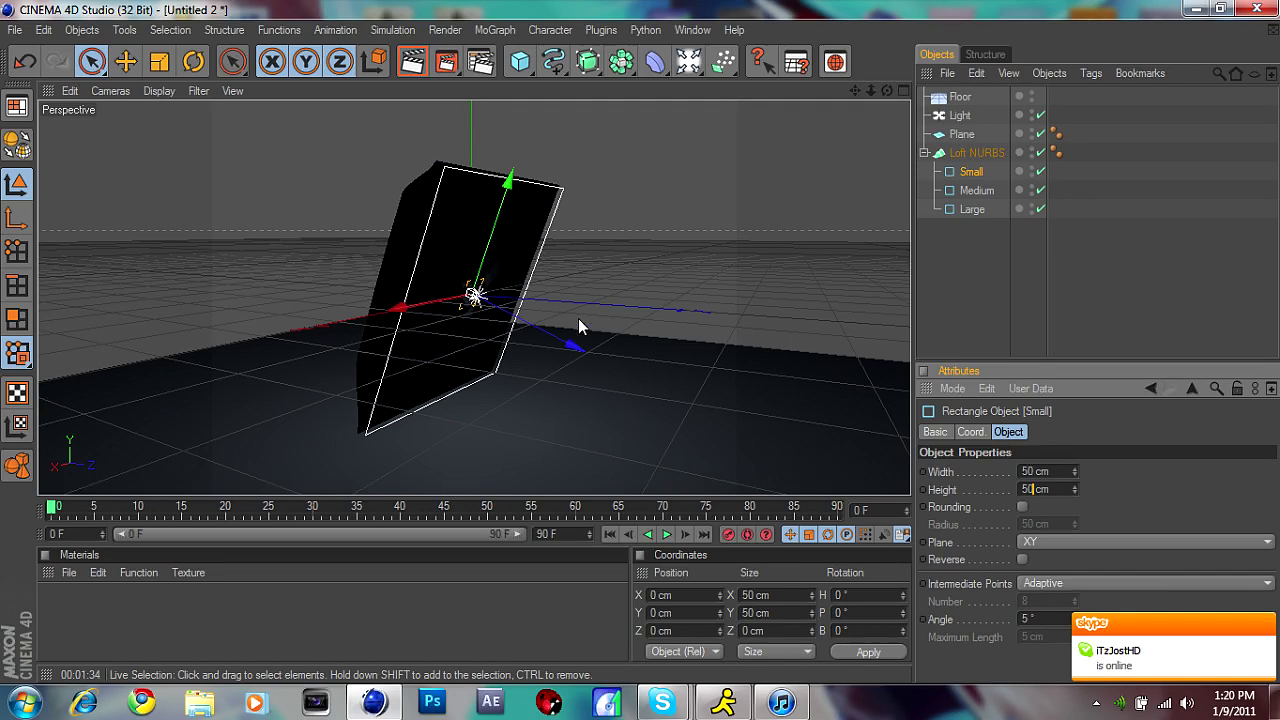
pyautogui.moveTo(574, 343); pyautogui.dragTo(495, 340)
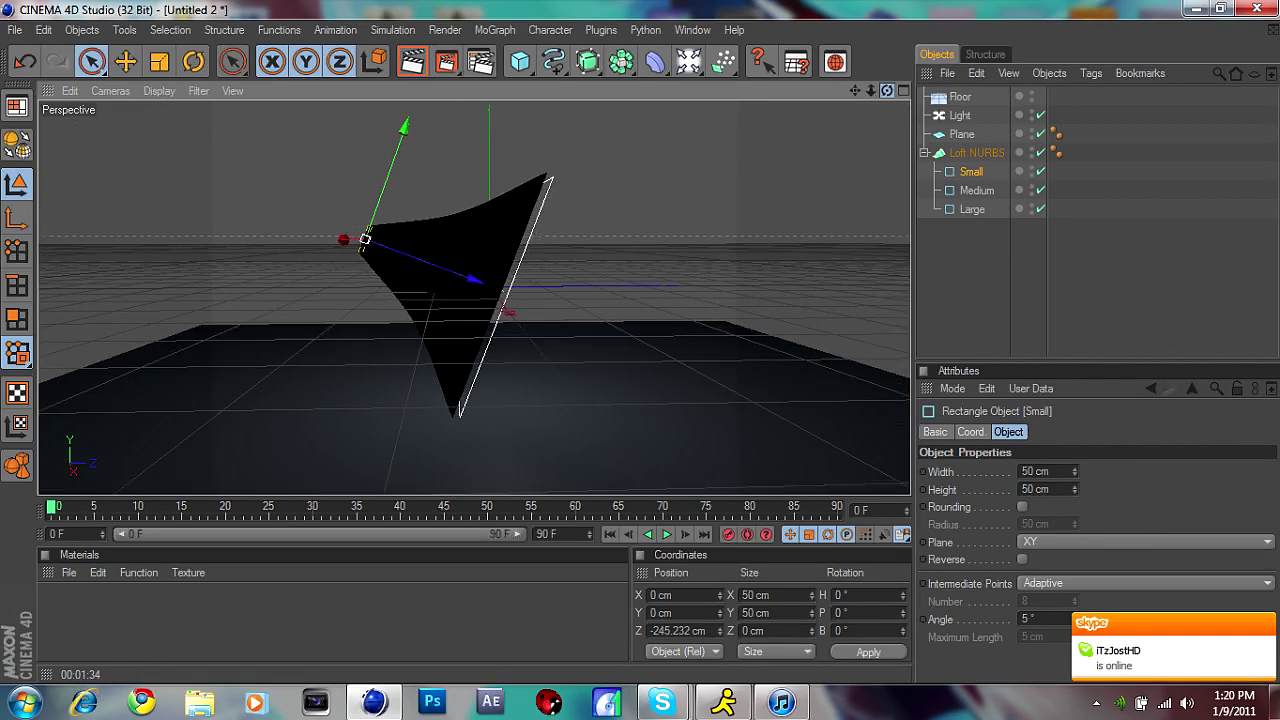
pyautogui.moveTo(470, 277)
pyautogui.mouseDown()
pyautogui.moveTo(480, 281)
pyautogui.moveTo(465, 283)
pyautogui.mouseUp()
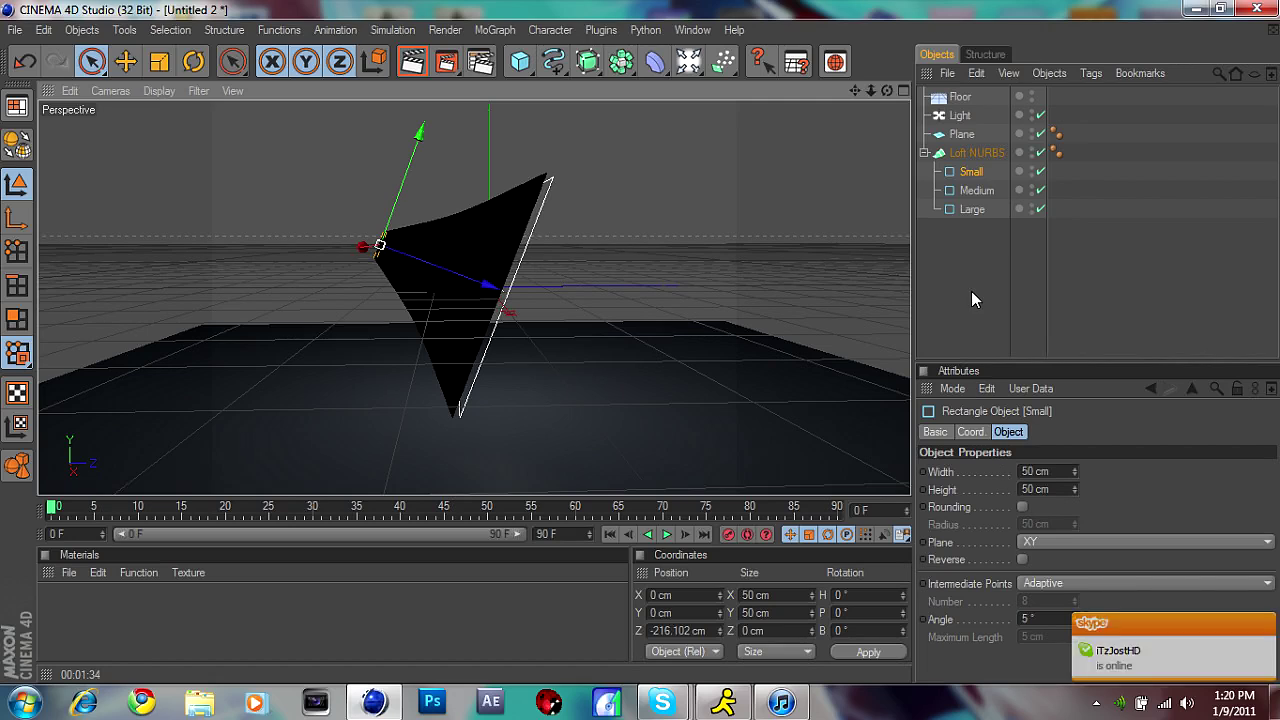
# - Nest the Loft NURBS and its rectangles under the plane
pyautogui.click(958, 137)
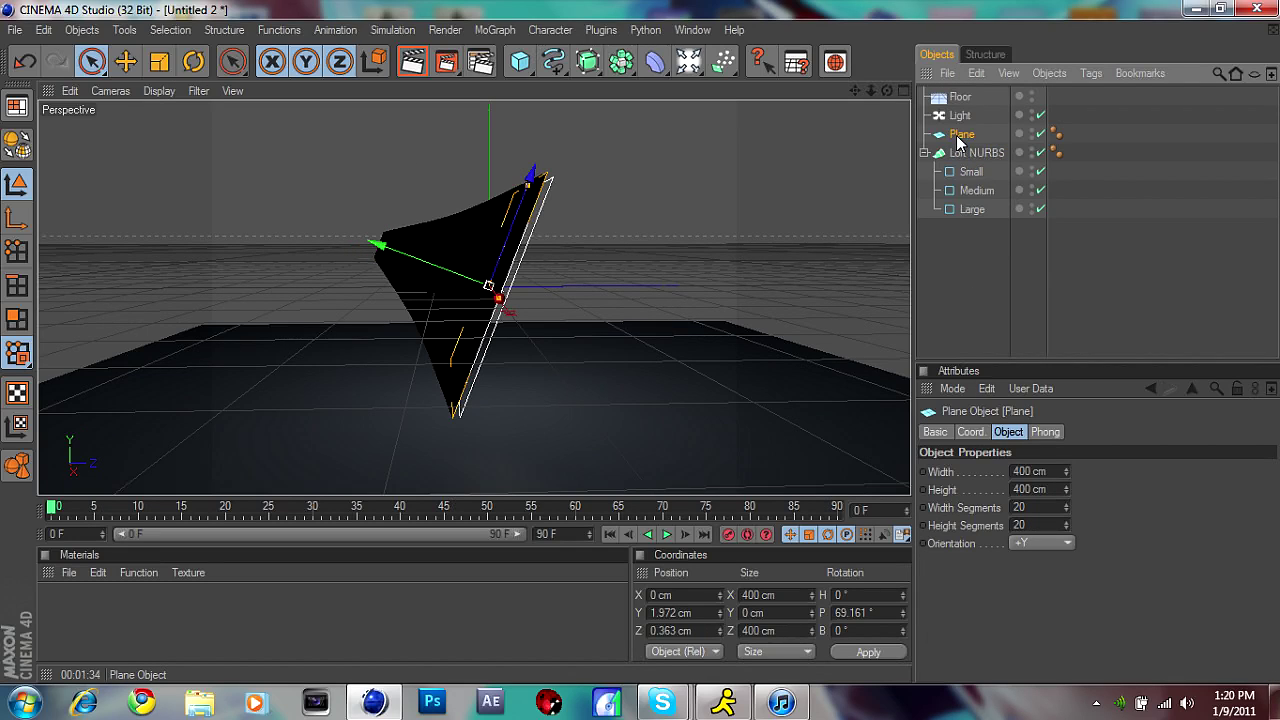
pyautogui.moveTo(968, 145); pyautogui.dragTo(962, 136)
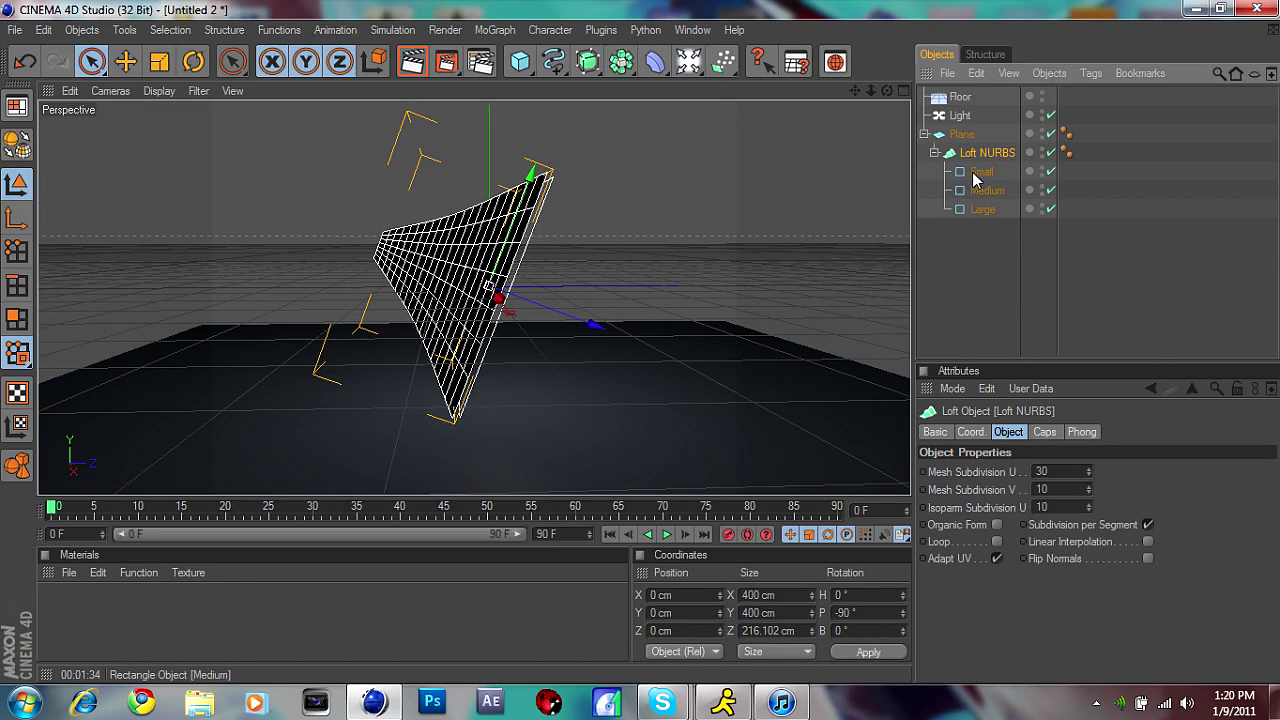
pyautogui.click(964, 138)
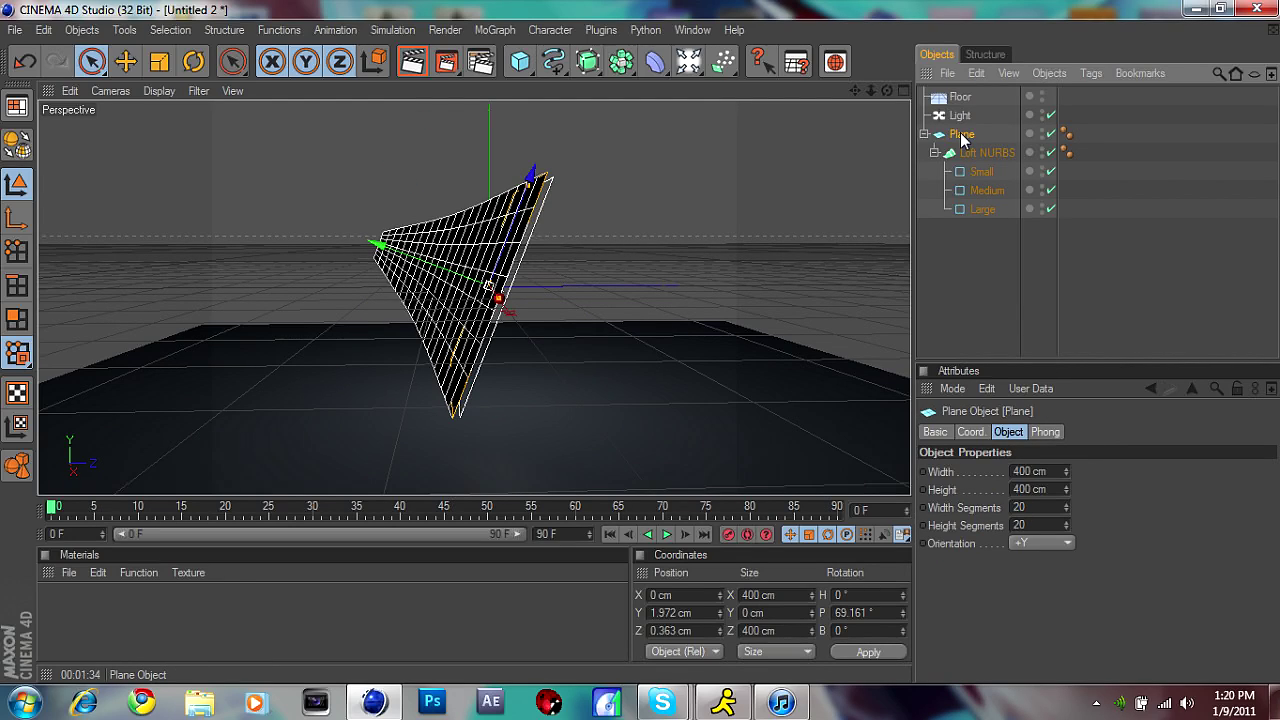
pyautogui.doubleClick(963, 136)
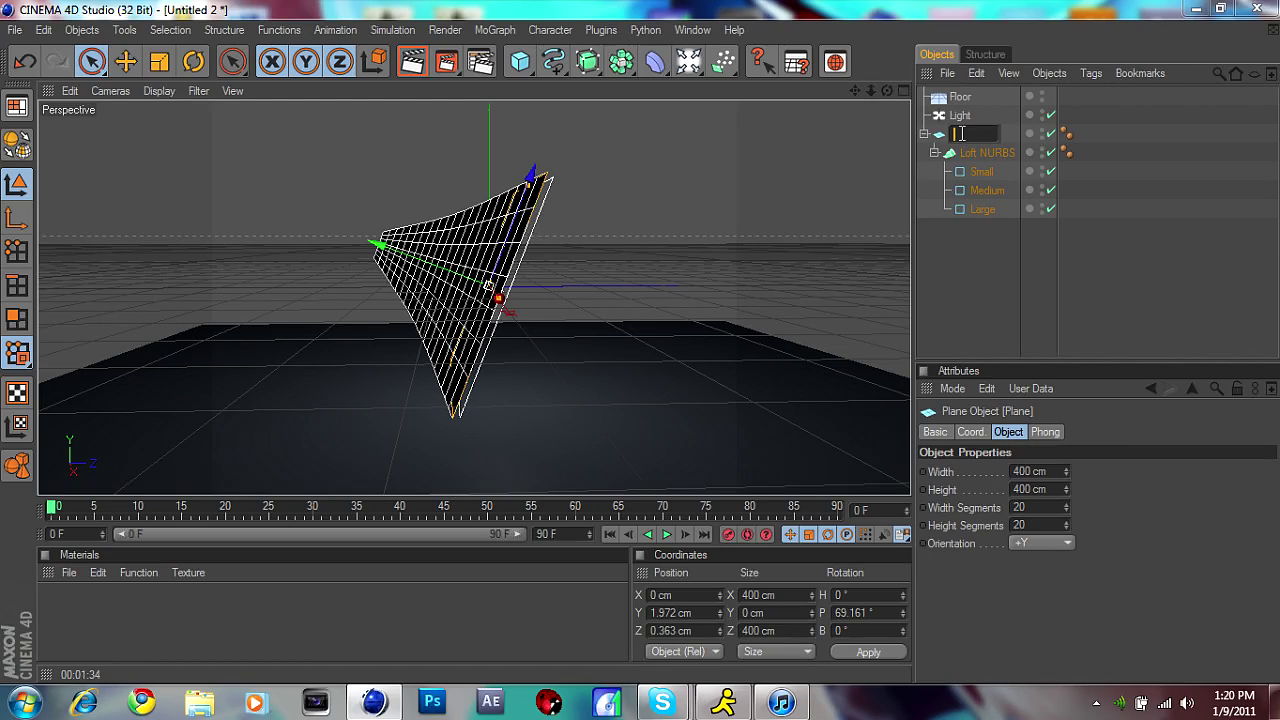
pyautogui.press('Escape')
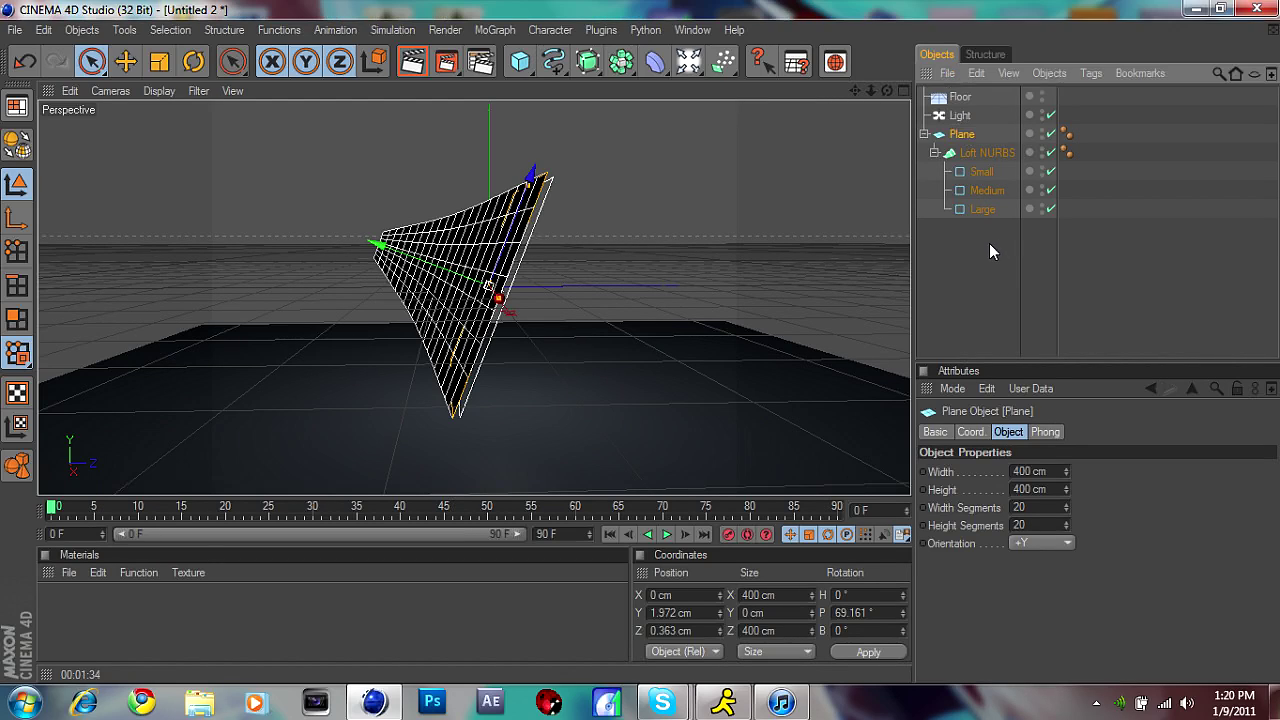
# - Add a null object and nest the plane with its whole hierarchy under it
pyautogui.click(82, 30)
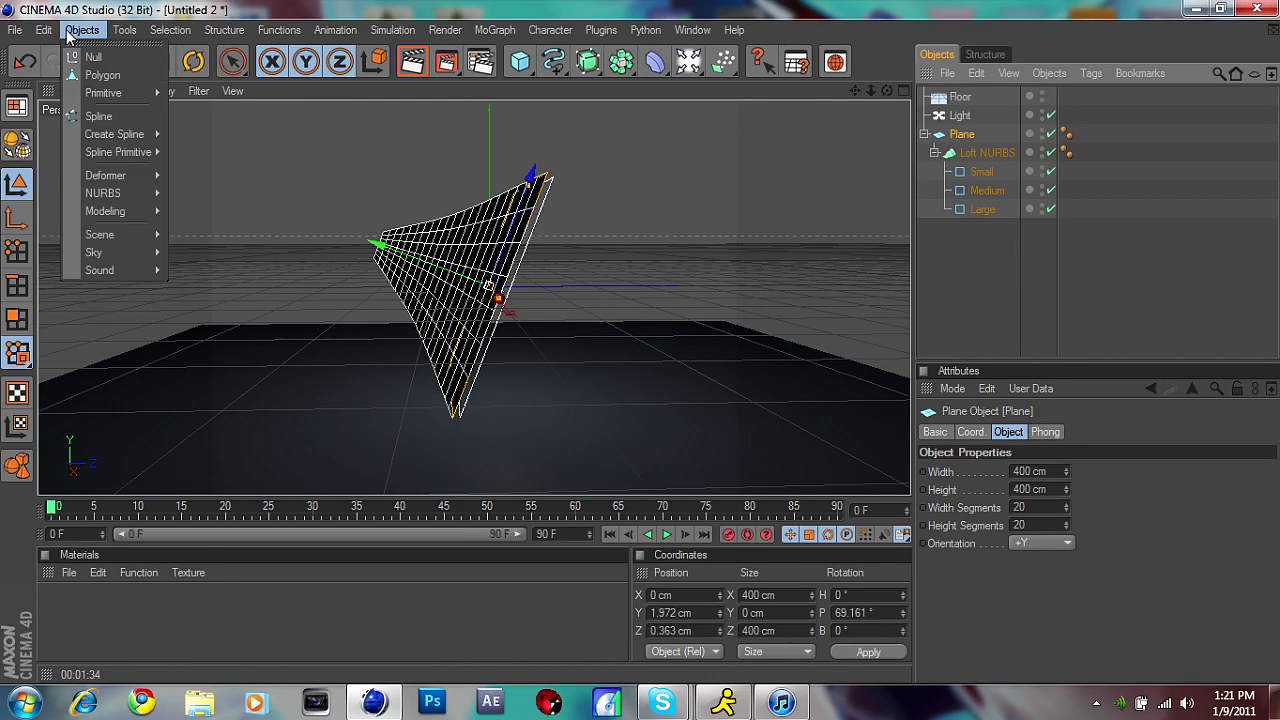
pyautogui.click(86, 50)
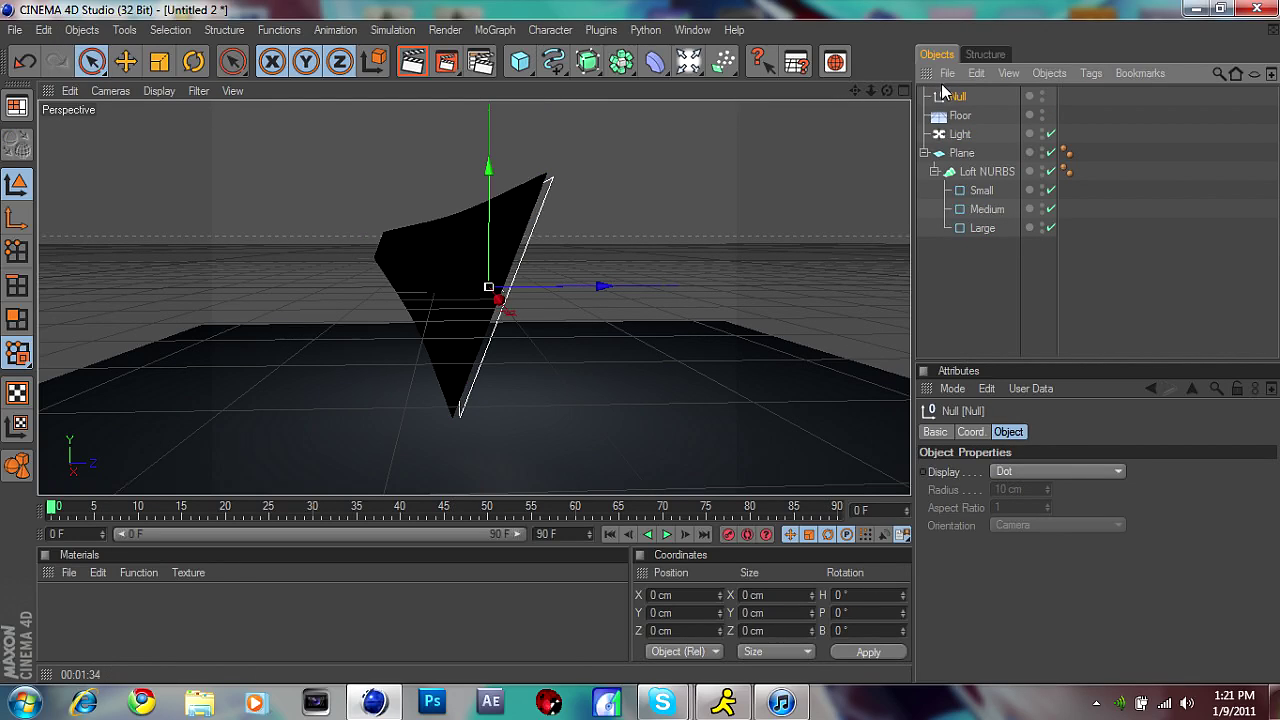
pyautogui.moveTo(955, 97); pyautogui.dragTo(956, 135)
pyautogui.click(960, 152)
# - Rename the null object as SoftBox
pyautogui.doubleClick(960, 134)
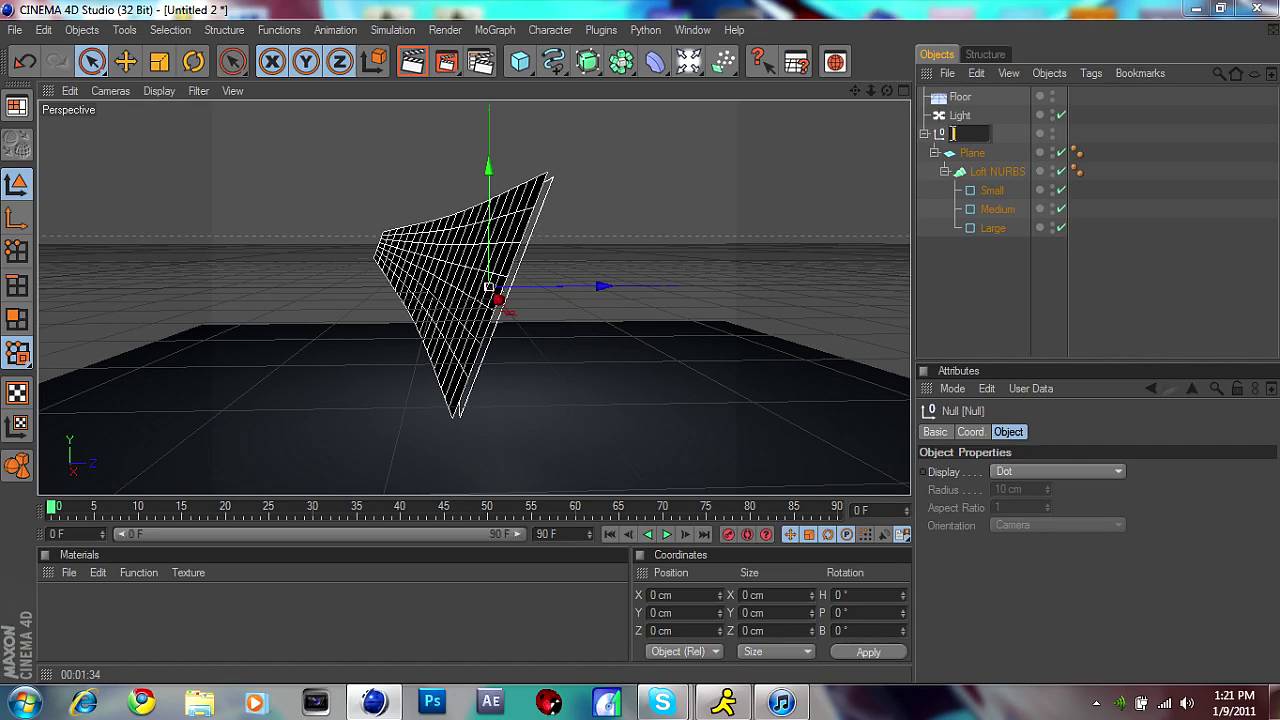
pyautogui.write('SoftBox')
pyautogui.press('Return')
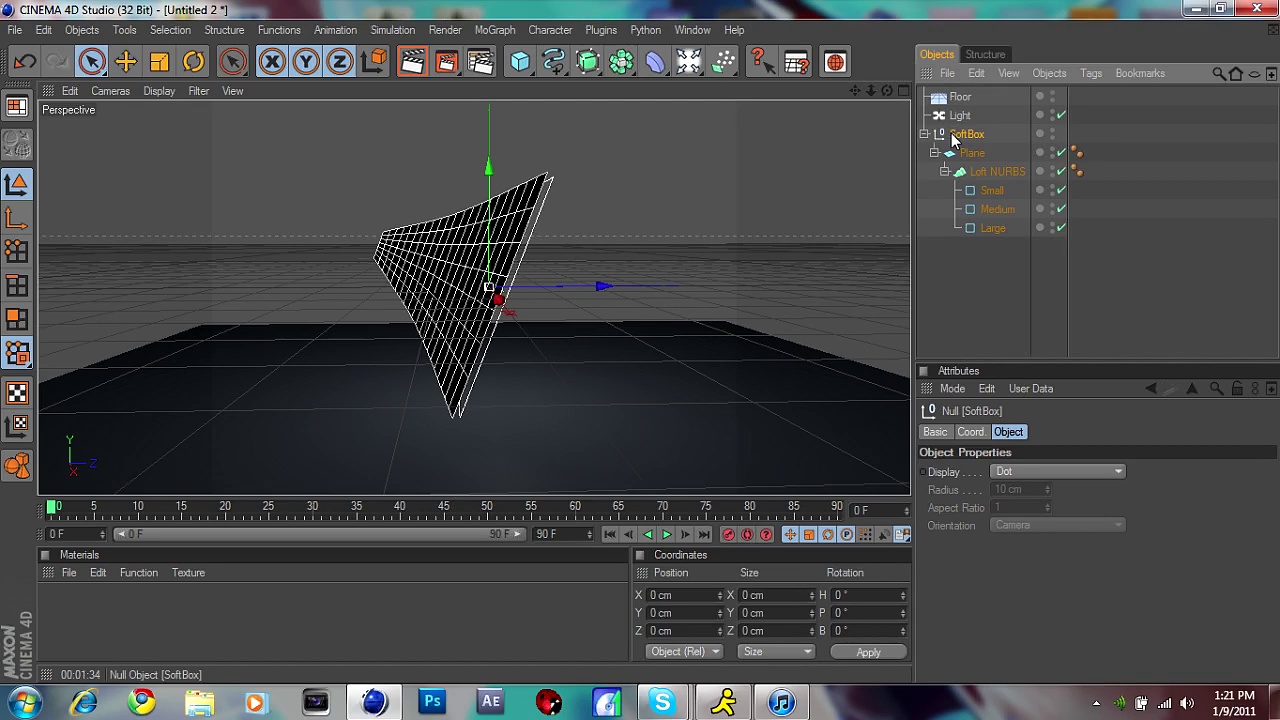
pyautogui.click(1000, 274)
# - Try moving the plane with its nested loft along the plane's normal, and undo the move
pyautogui.moveTo(888, 90); pyautogui.dragTo(990, 94)
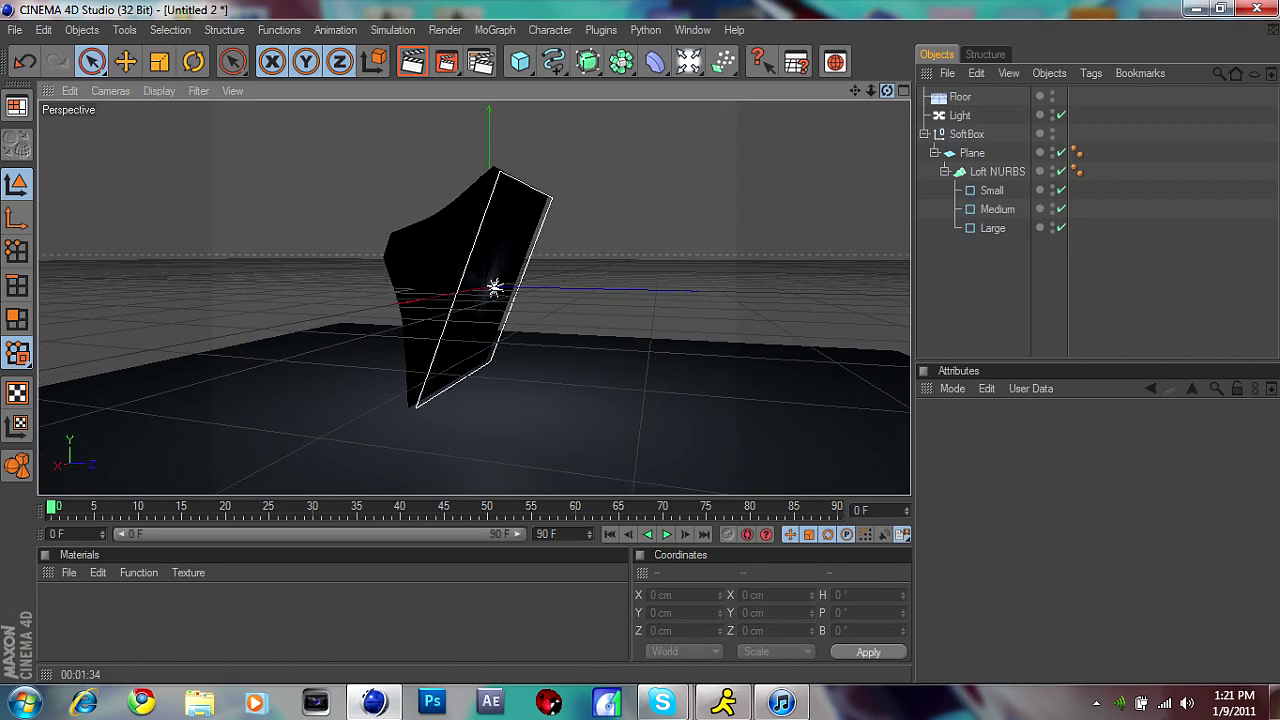
pyautogui.click(481, 249)
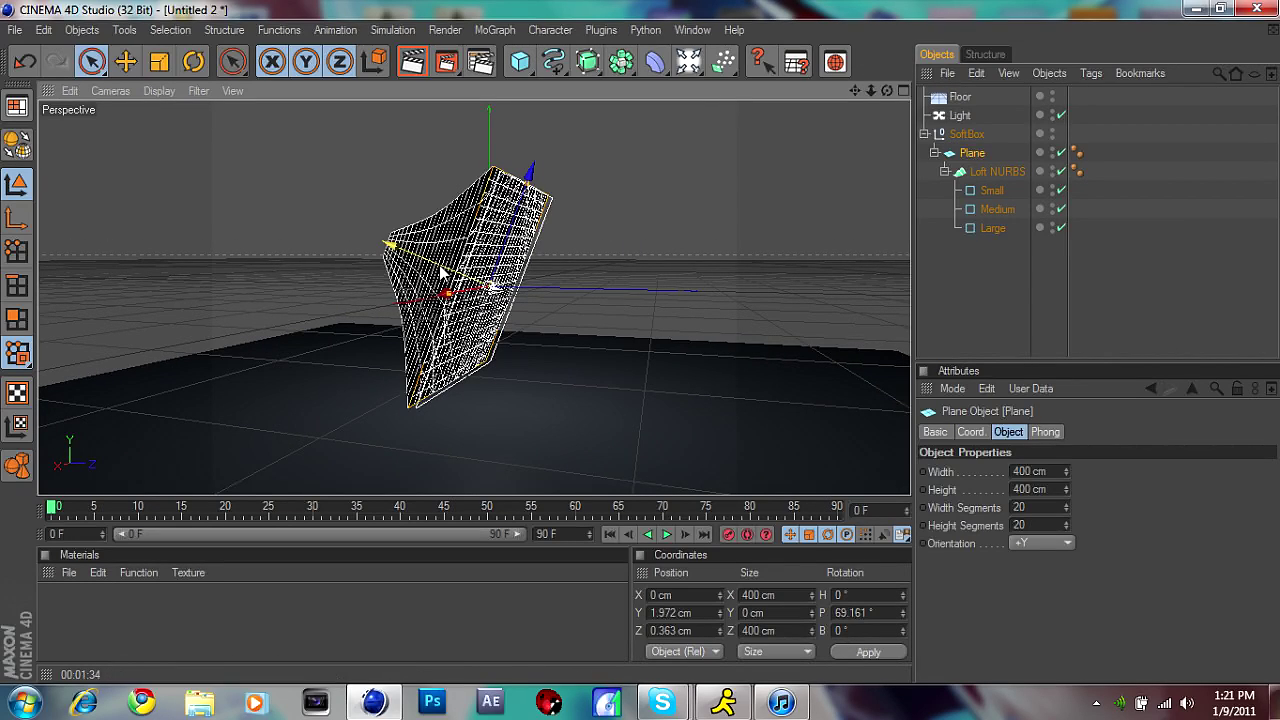
pyautogui.moveTo(441, 272); pyautogui.dragTo(439, 265)
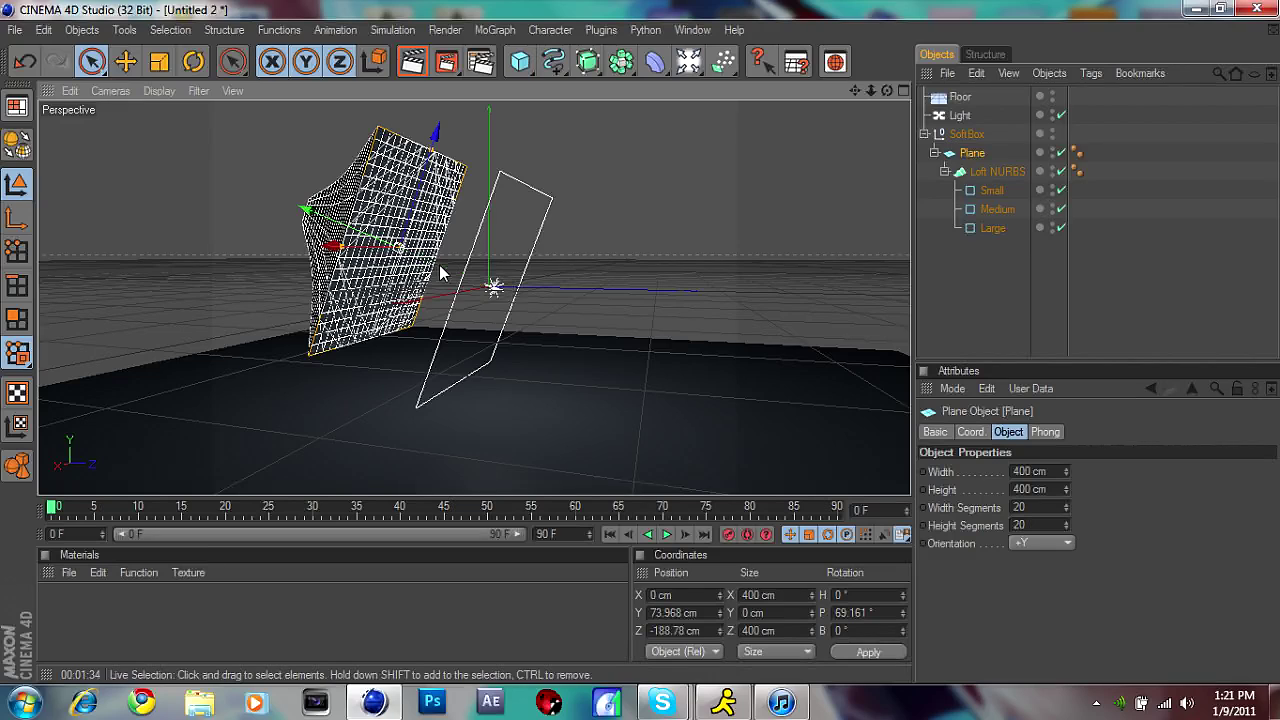
pyautogui.hotkey('ctrl', 'z')
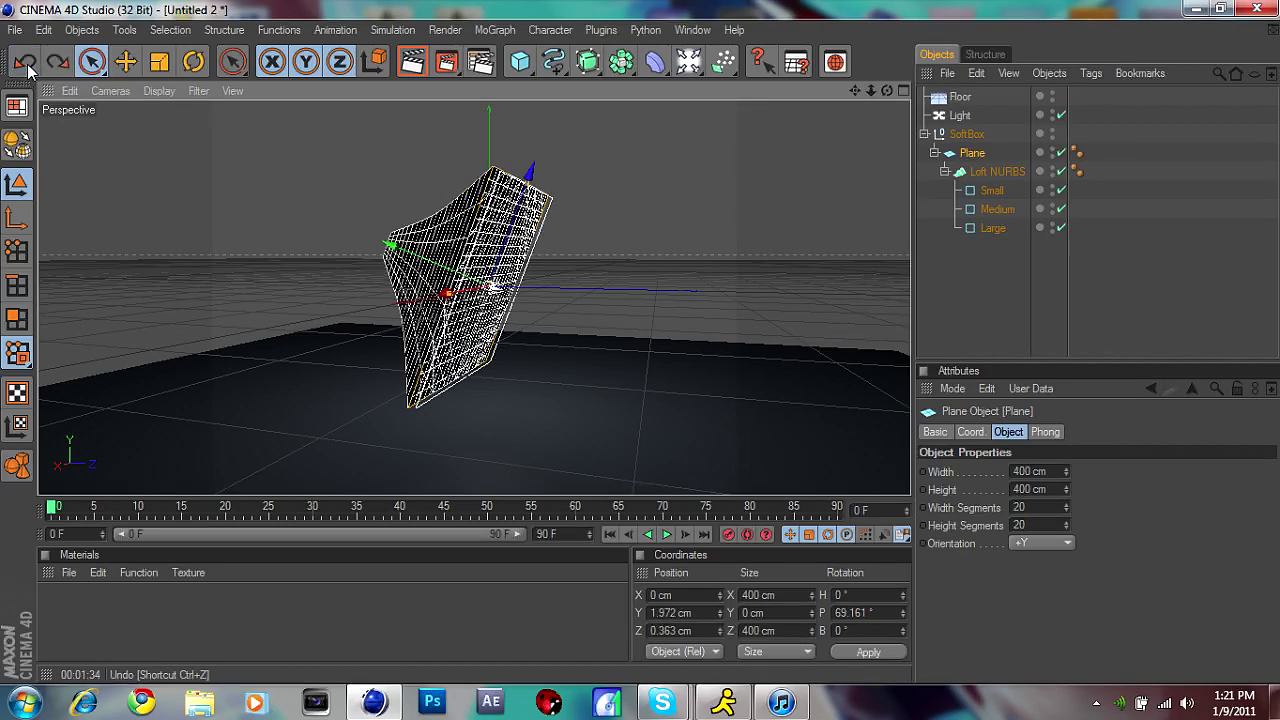
# - Nest the light under the Loft NURBS and place it below the Large rectangle in the hierarchy
pyautogui.click(940, 116)
pyautogui.moveTo(940, 116); pyautogui.dragTo(970, 175)
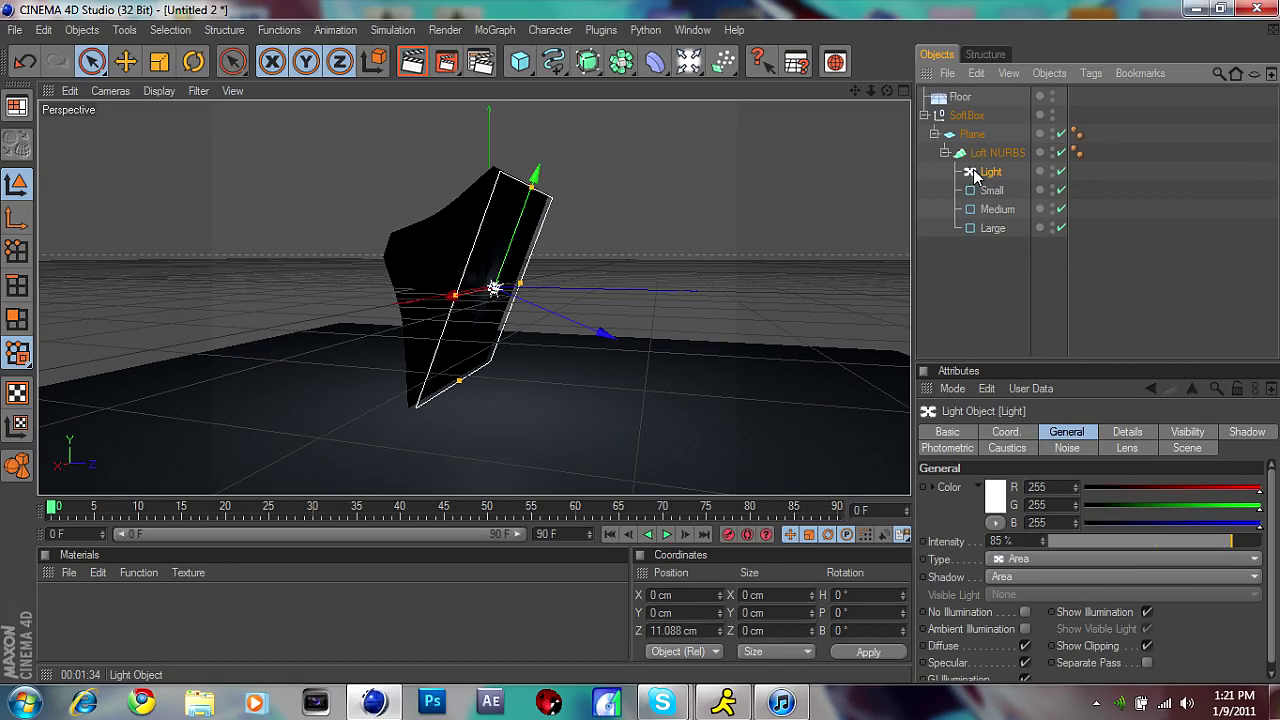
pyautogui.moveTo(973, 231); pyautogui.dragTo(974, 241)
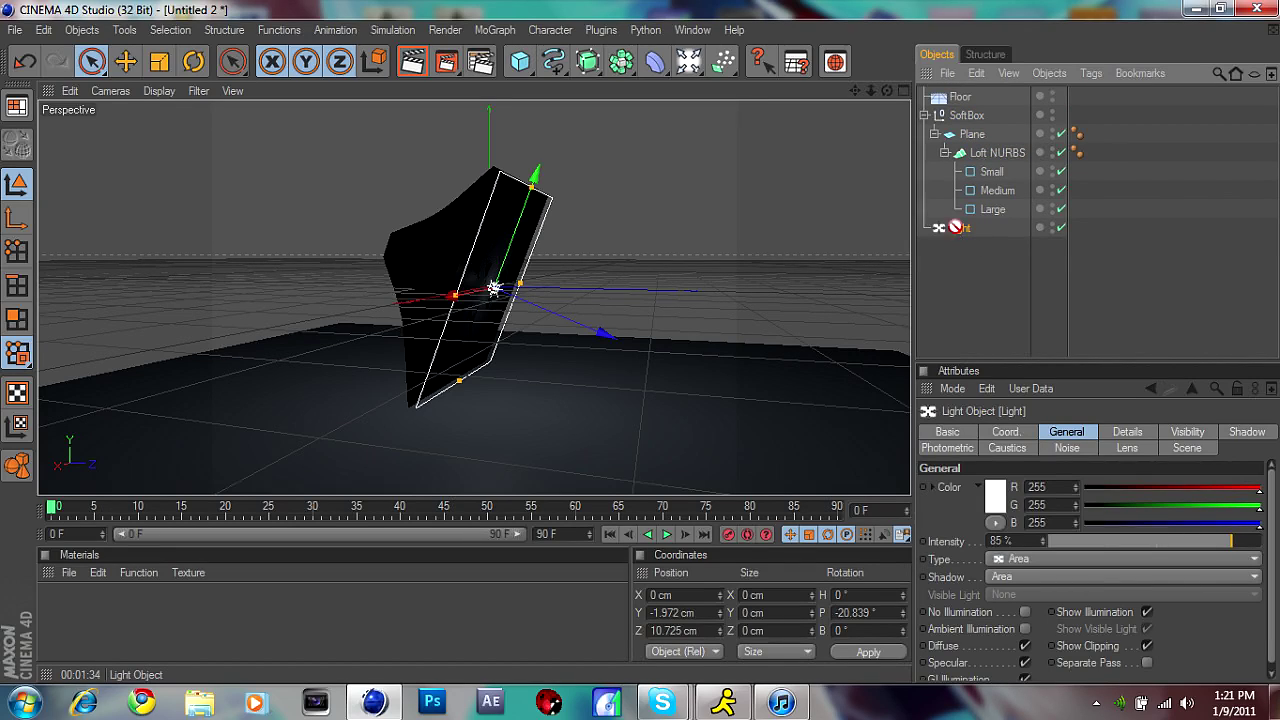
pyautogui.moveTo(990, 152); pyautogui.dragTo(992, 167)
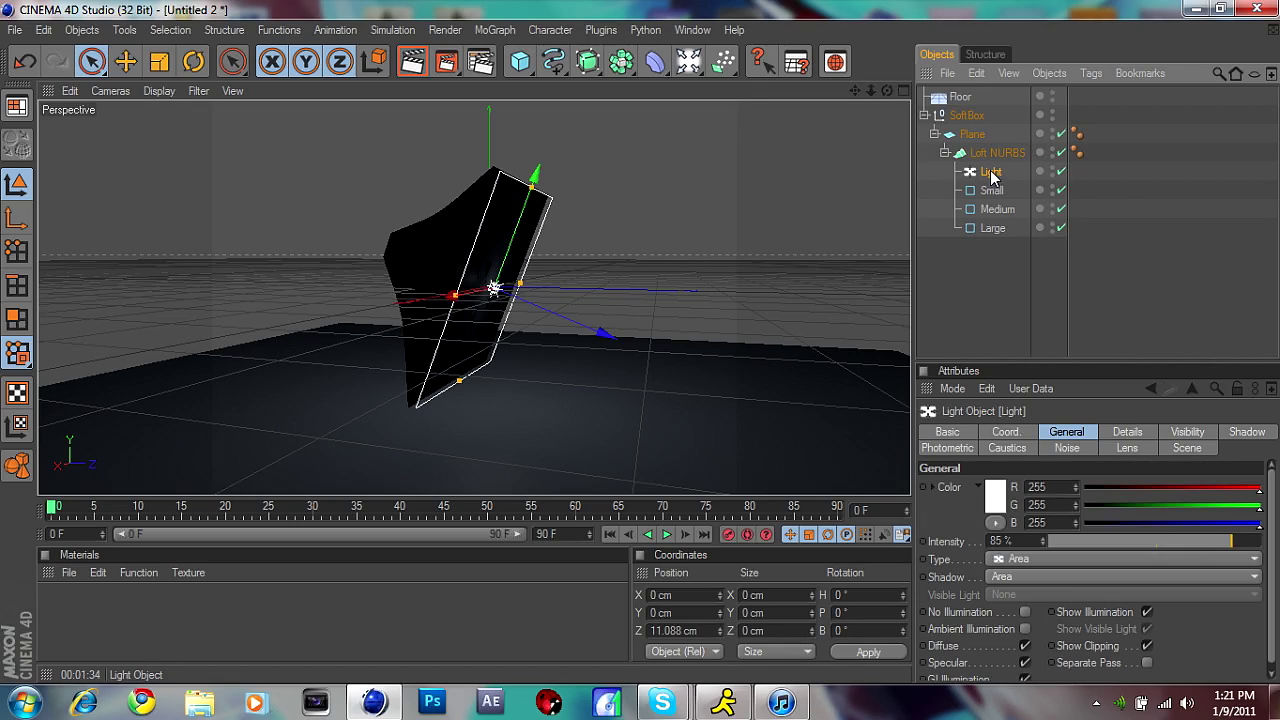
pyautogui.moveTo(991, 188); pyautogui.dragTo(996, 238)
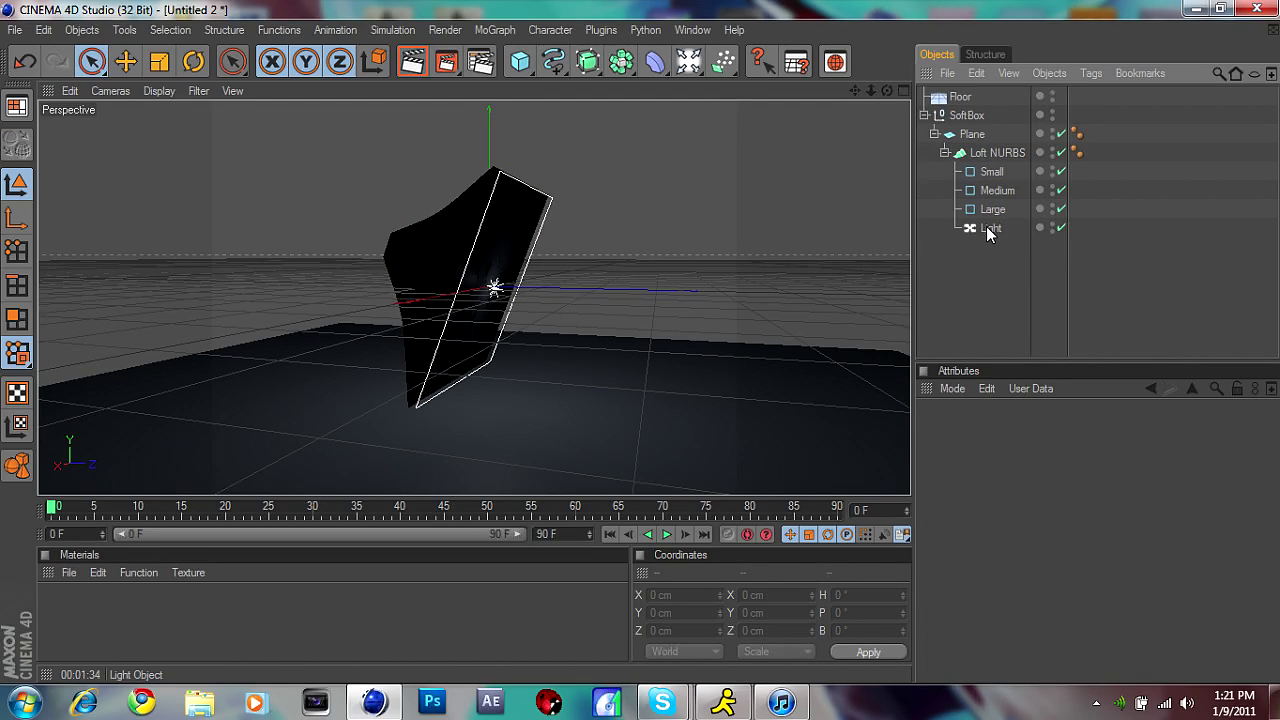
pyautogui.click(989, 229)
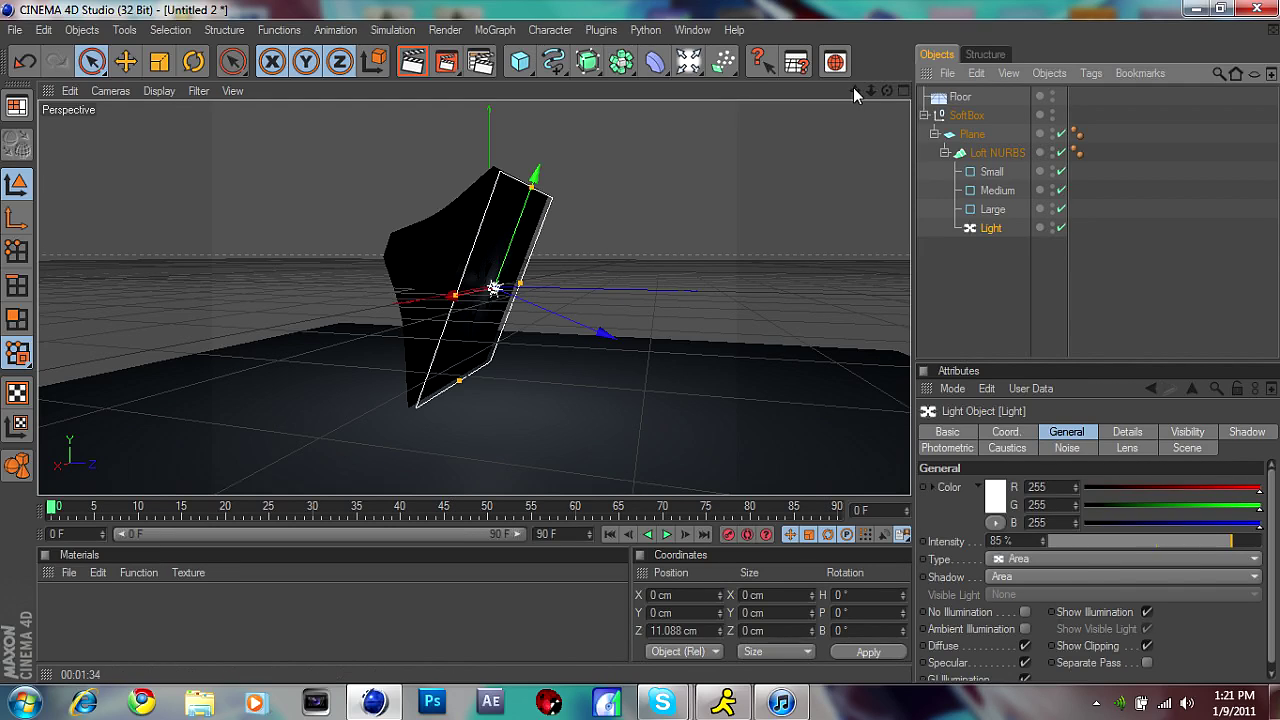
# - Move the light forward along its Z axis to about 18 cm, away from the plane
pyautogui.moveTo(889, 88)
pyautogui.mouseDown()
pyautogui.moveTo(872, 90)
pyautogui.moveTo(889, 90)
pyautogui.mouseUp()
pyautogui.click(600, 320)
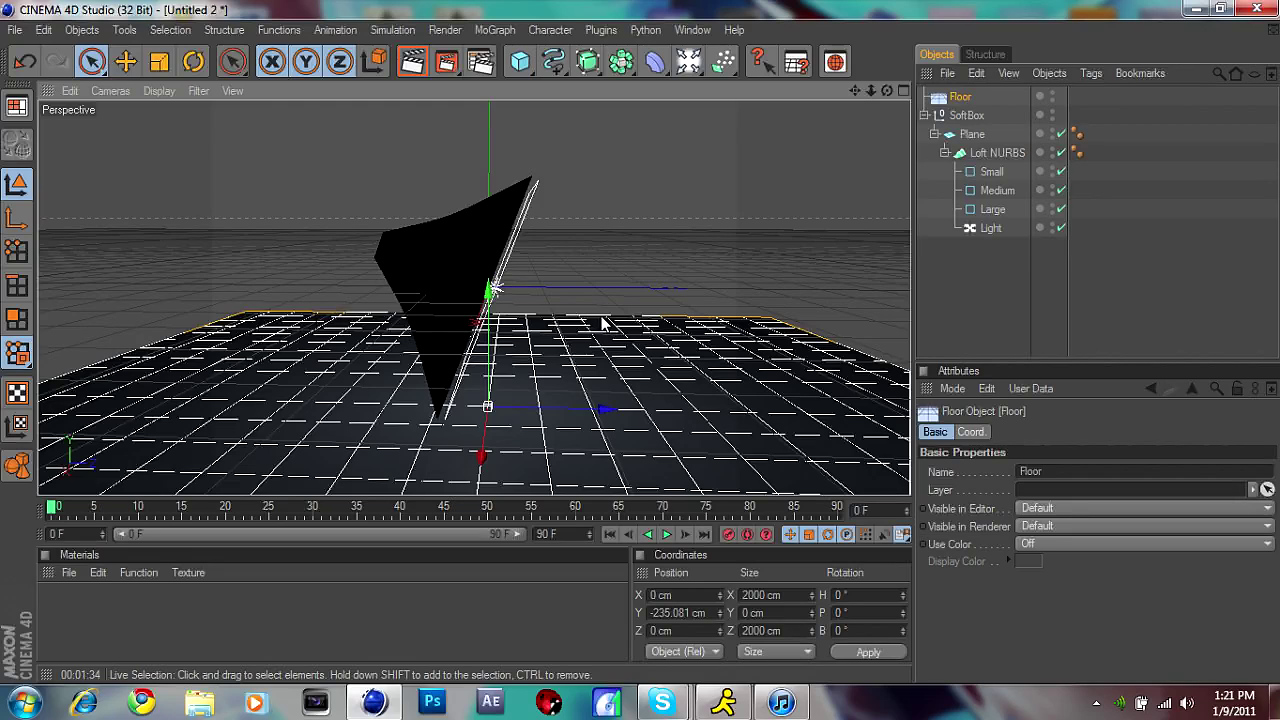
pyautogui.click(973, 228)
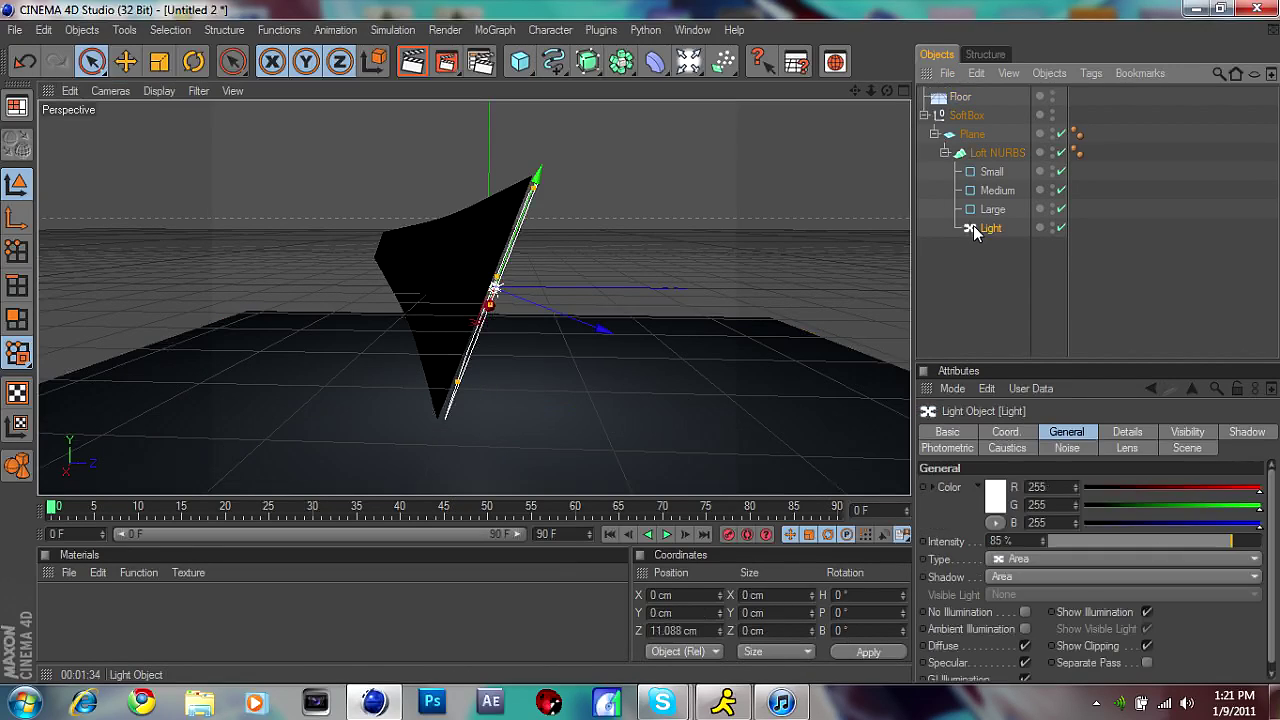
pyautogui.moveTo(564, 311); pyautogui.dragTo(370, 322)
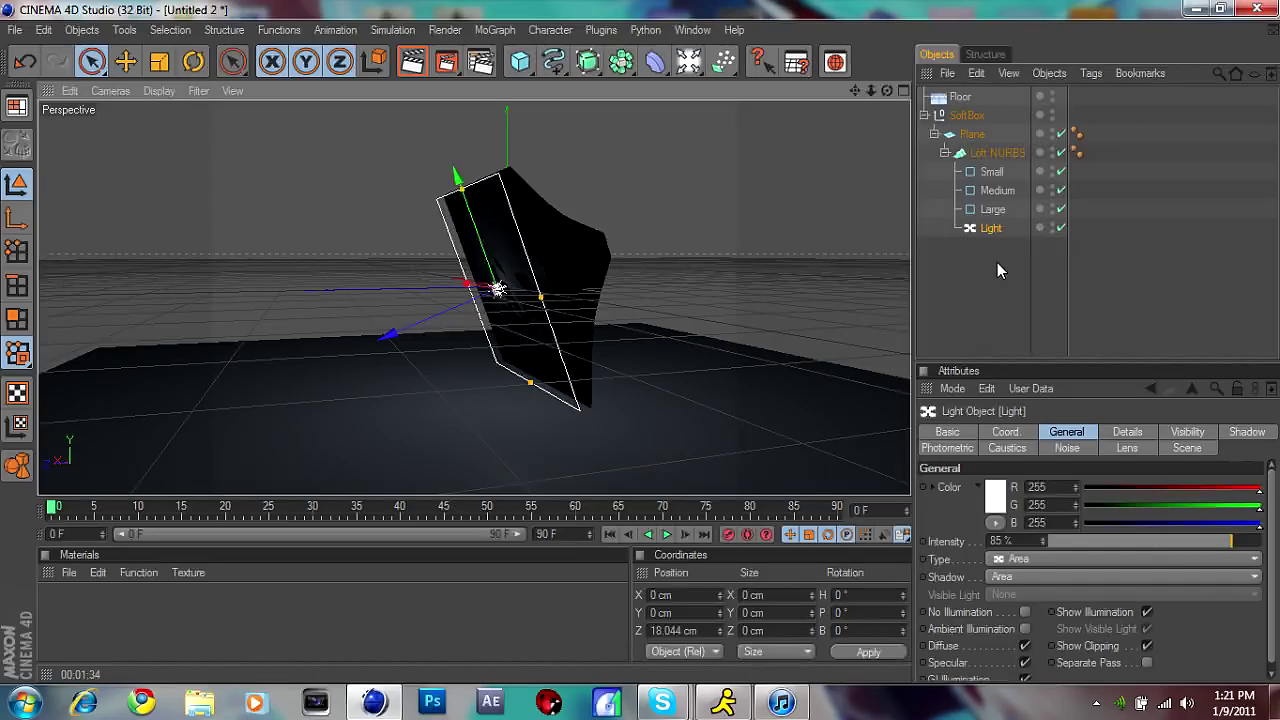
# - Move the SoftBox null to about 160 cm on Y and -260 cm on Z, raising the whole light above the floor
pyautogui.click(966, 115)
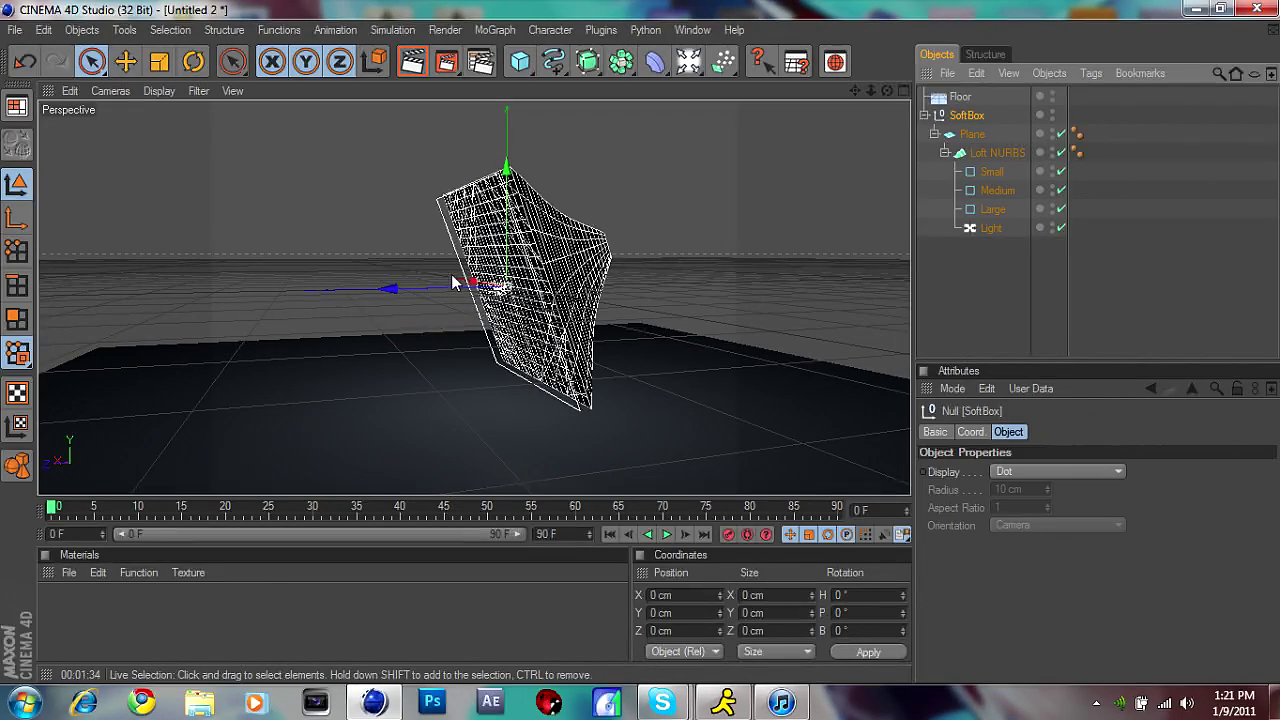
pyautogui.moveTo(445, 290); pyautogui.dragTo(535, 288)
pyautogui.moveTo(603, 251)
pyautogui.mouseDown()
pyautogui.moveTo(604, 232)
pyautogui.moveTo(605, 245)
pyautogui.mouseUp()
pyautogui.moveTo(496, 179); pyautogui.dragTo(521, 178)
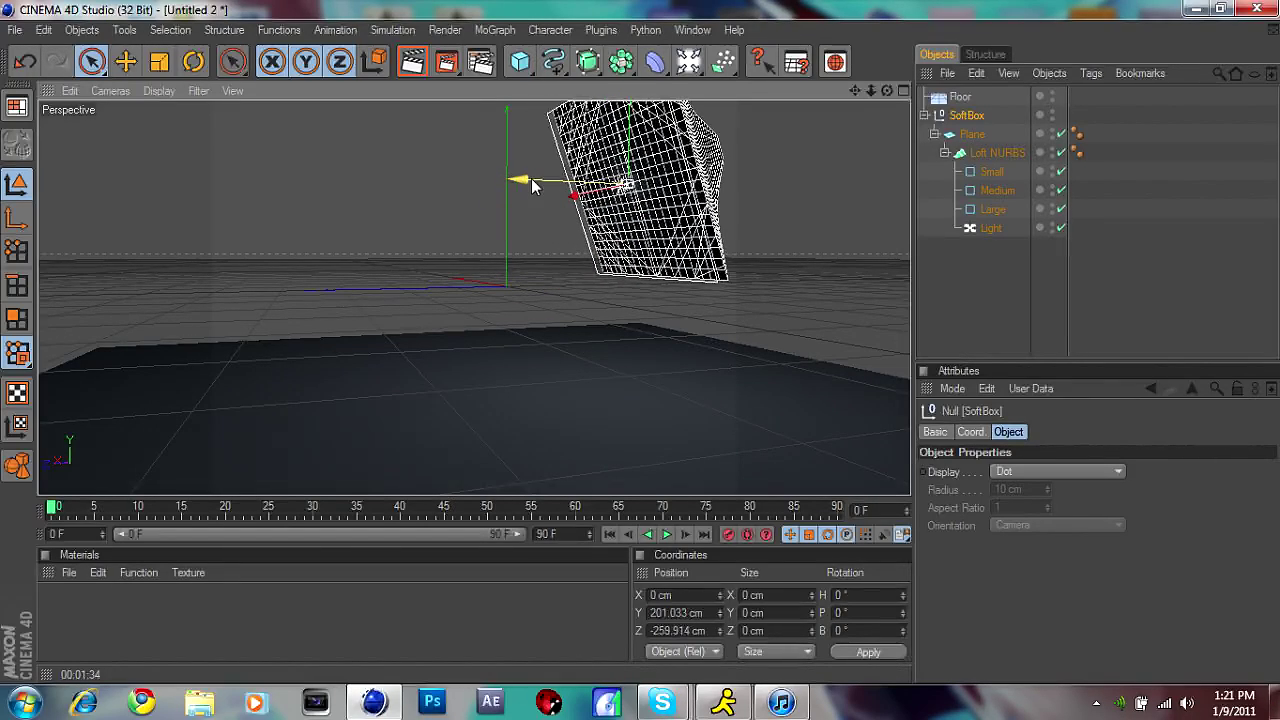
pyautogui.moveTo(624, 148); pyautogui.dragTo(626, 168)
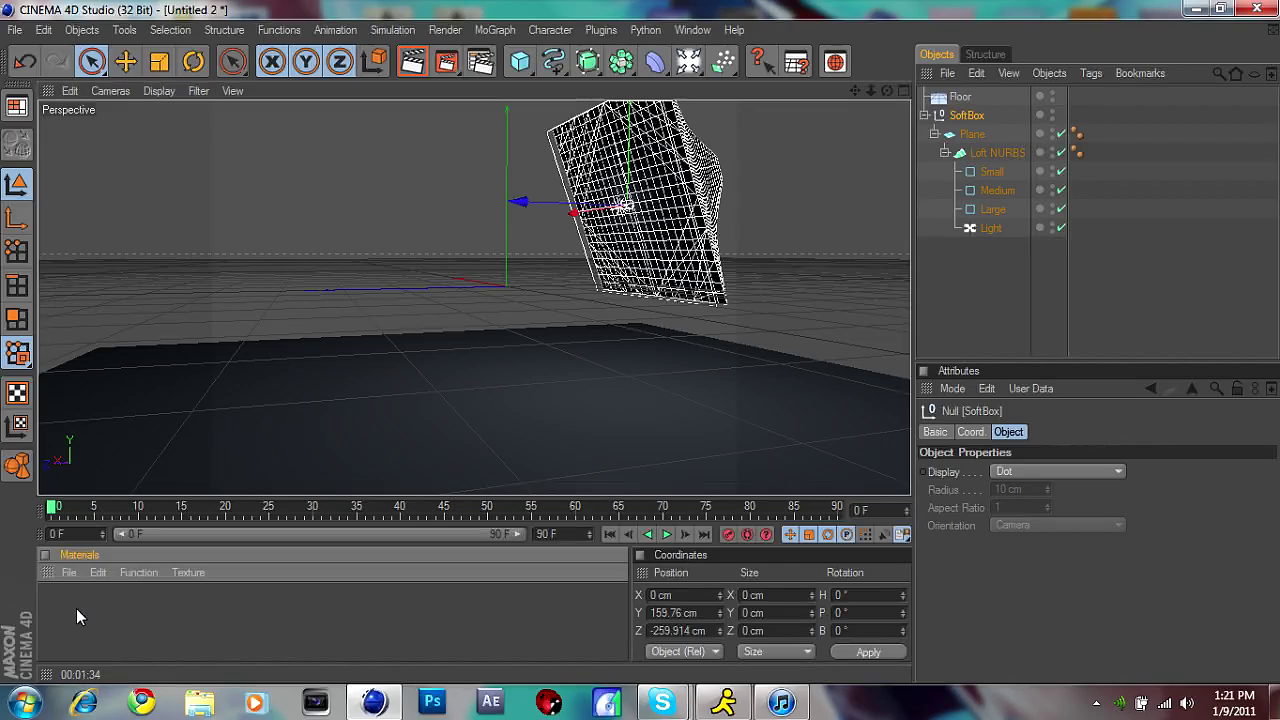
# - Create a new material with a pure black color and turn off its specular channel
pyautogui.doubleClick(46, 614)
pyautogui.doubleClick(46, 614)
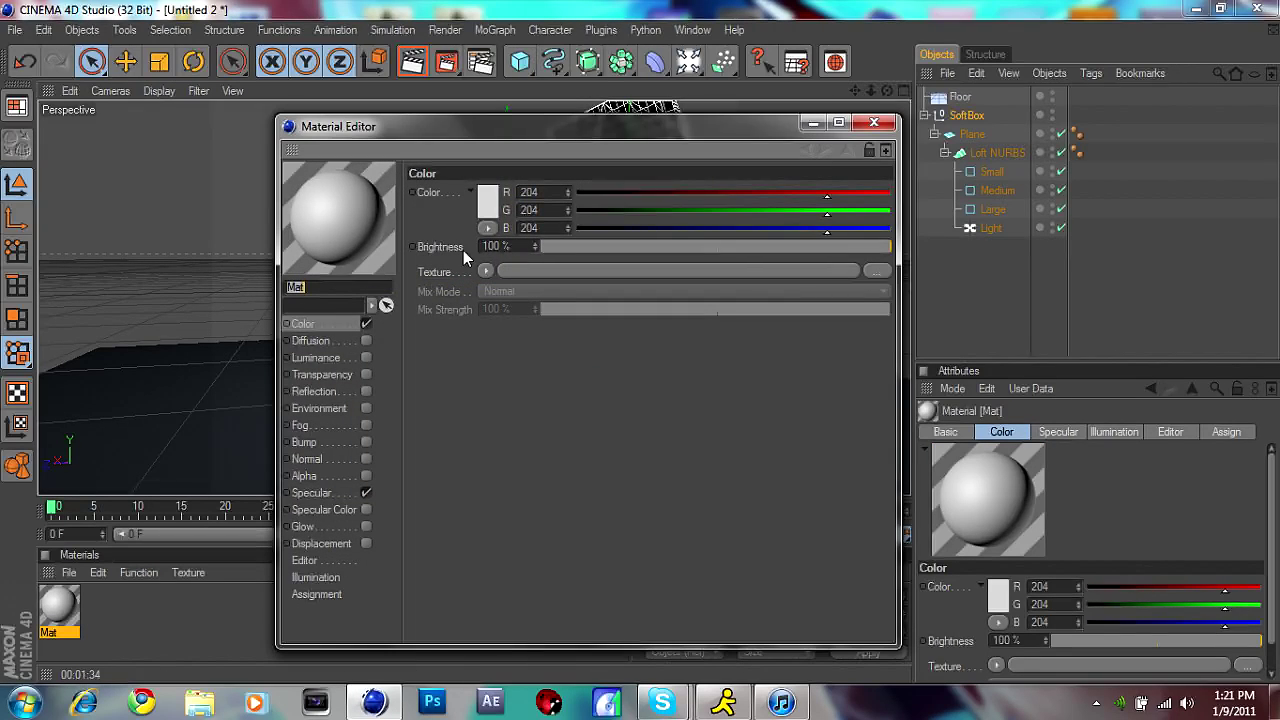
pyautogui.click(489, 207)
pyautogui.moveTo(466, 206); pyautogui.dragTo(346, 300)
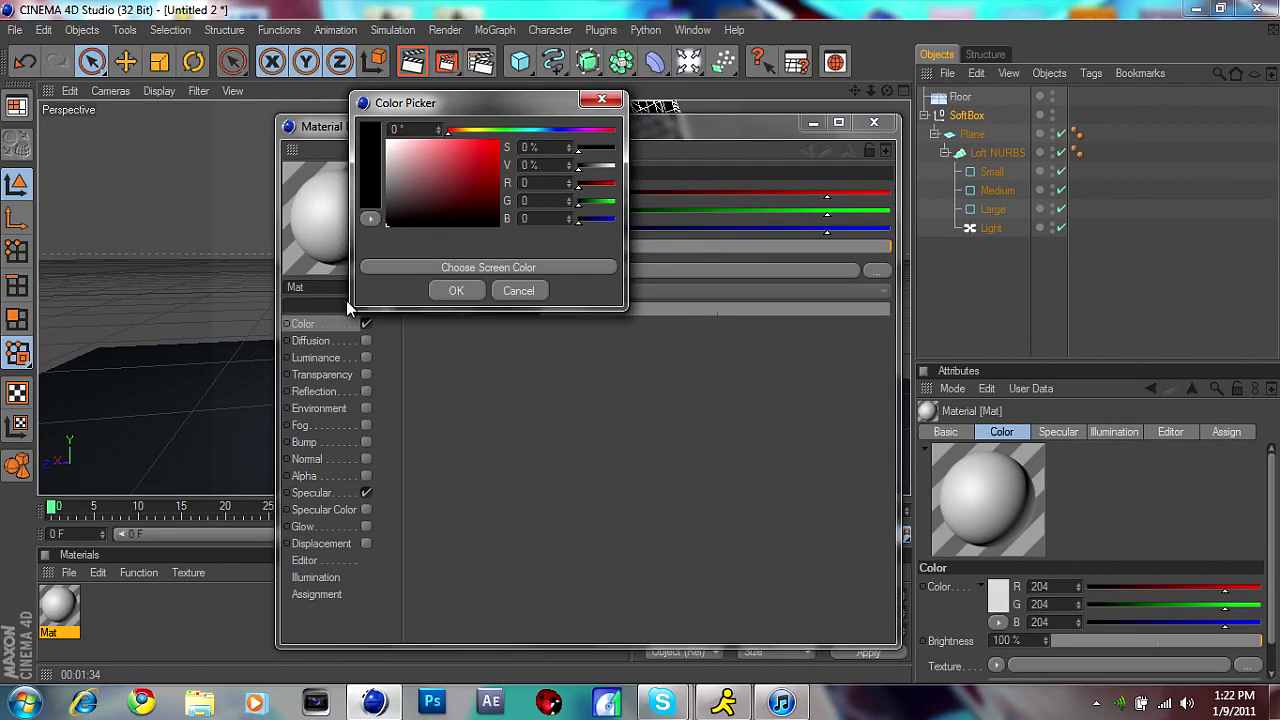
pyautogui.click(456, 291)
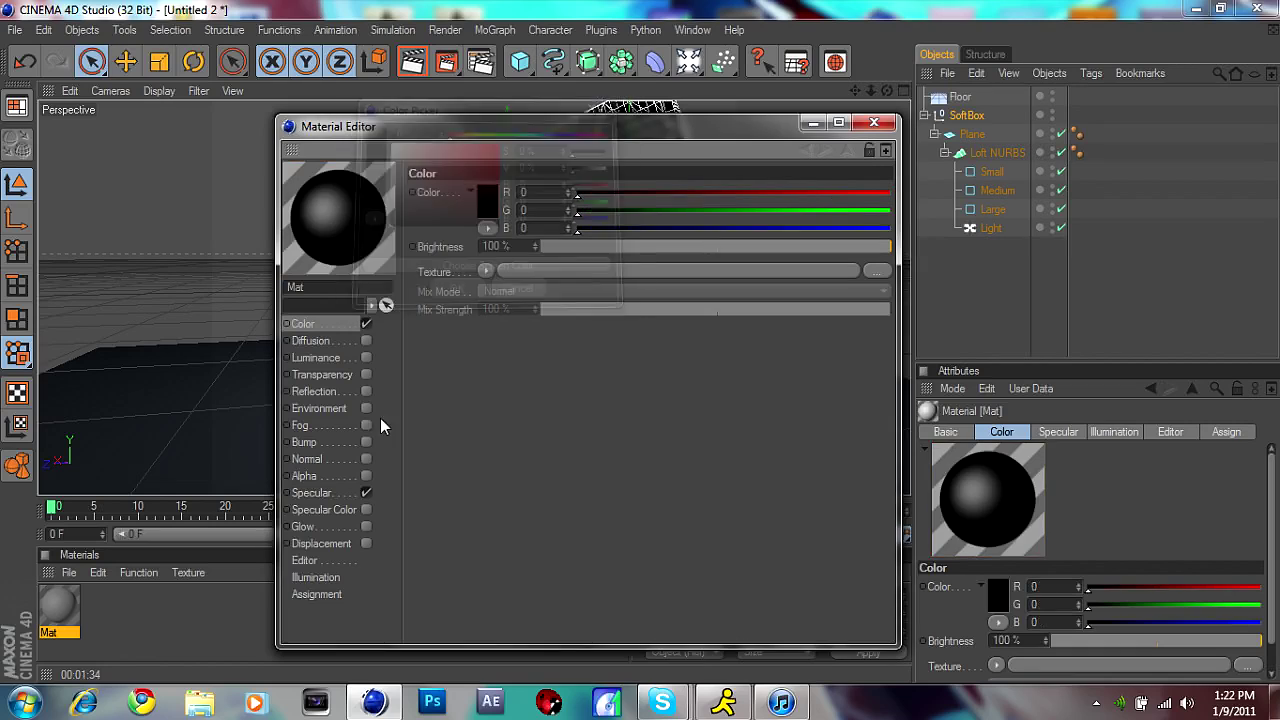
pyautogui.click(365, 492)
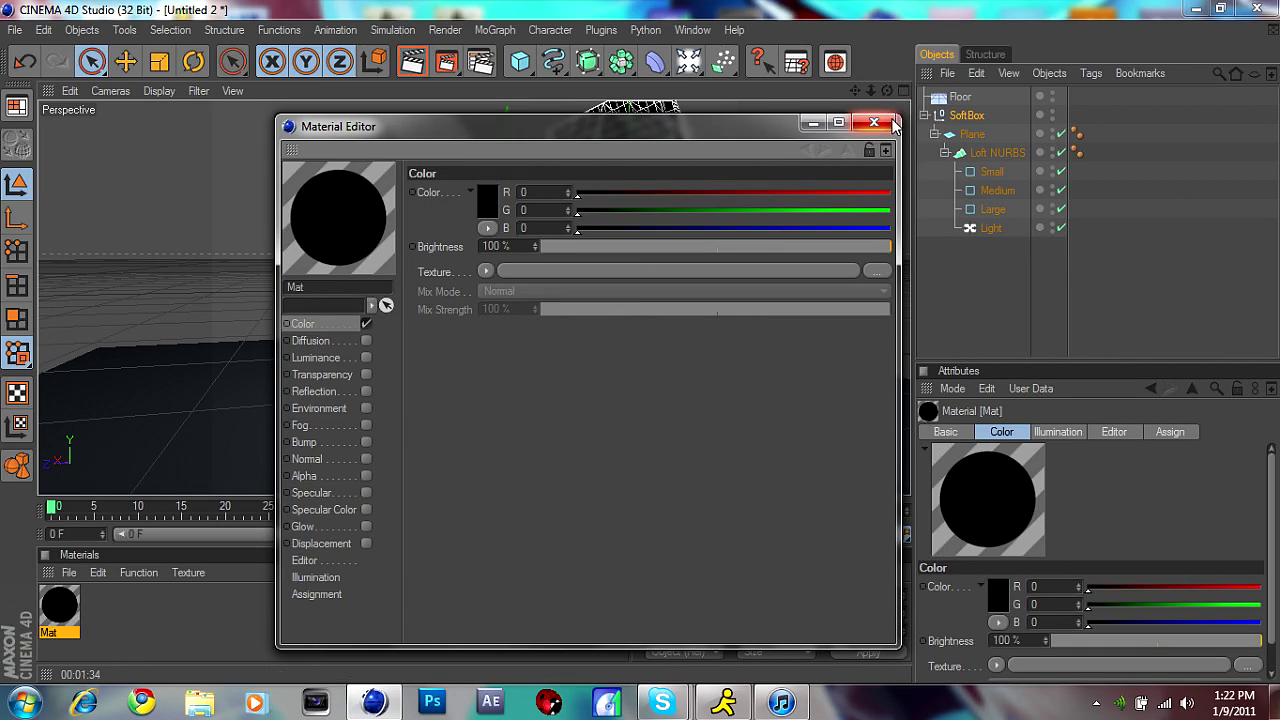
pyautogui.click(874, 123)
# - Apply the black material to the Loft NURBS and copy its texture tag to the Small, Medium and Large rectangles
pyautogui.moveTo(713, 288); pyautogui.dragTo(985, 155)
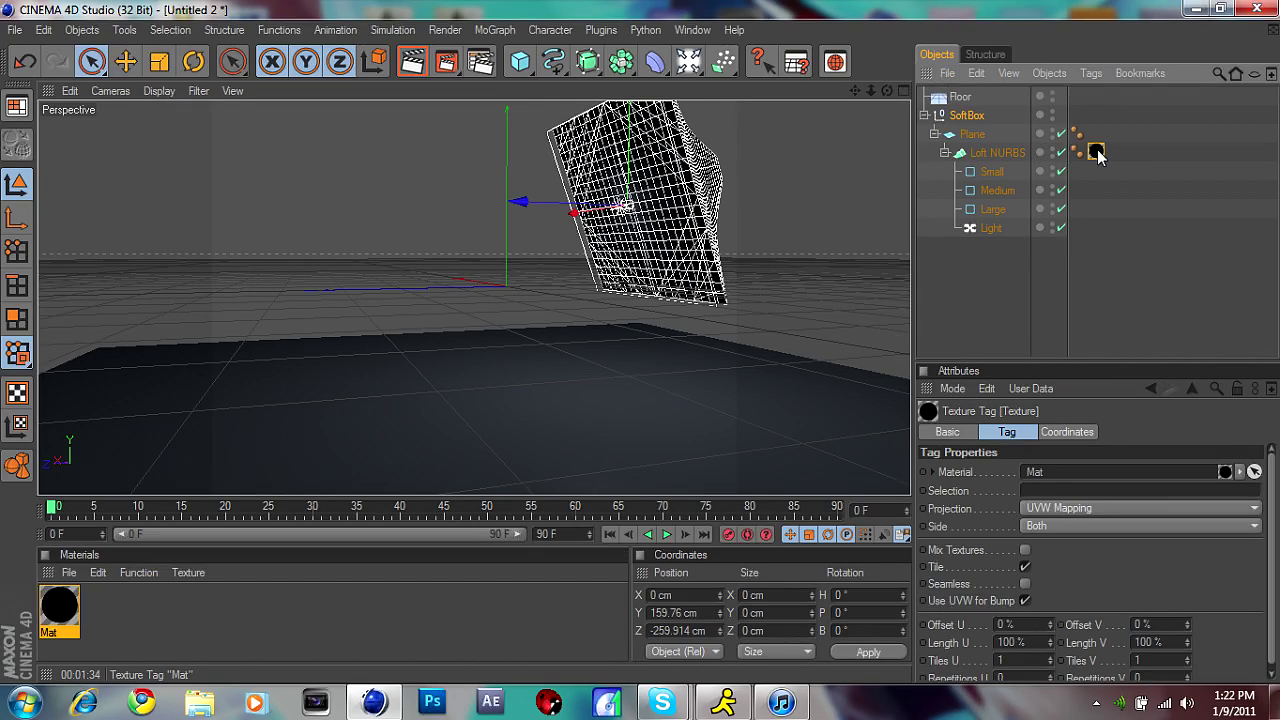
pyautogui.keyDown('ctrl'); pyautogui.moveTo(1072, 175); pyautogui.dragTo(1080, 172); pyautogui.keyUp('ctrl')
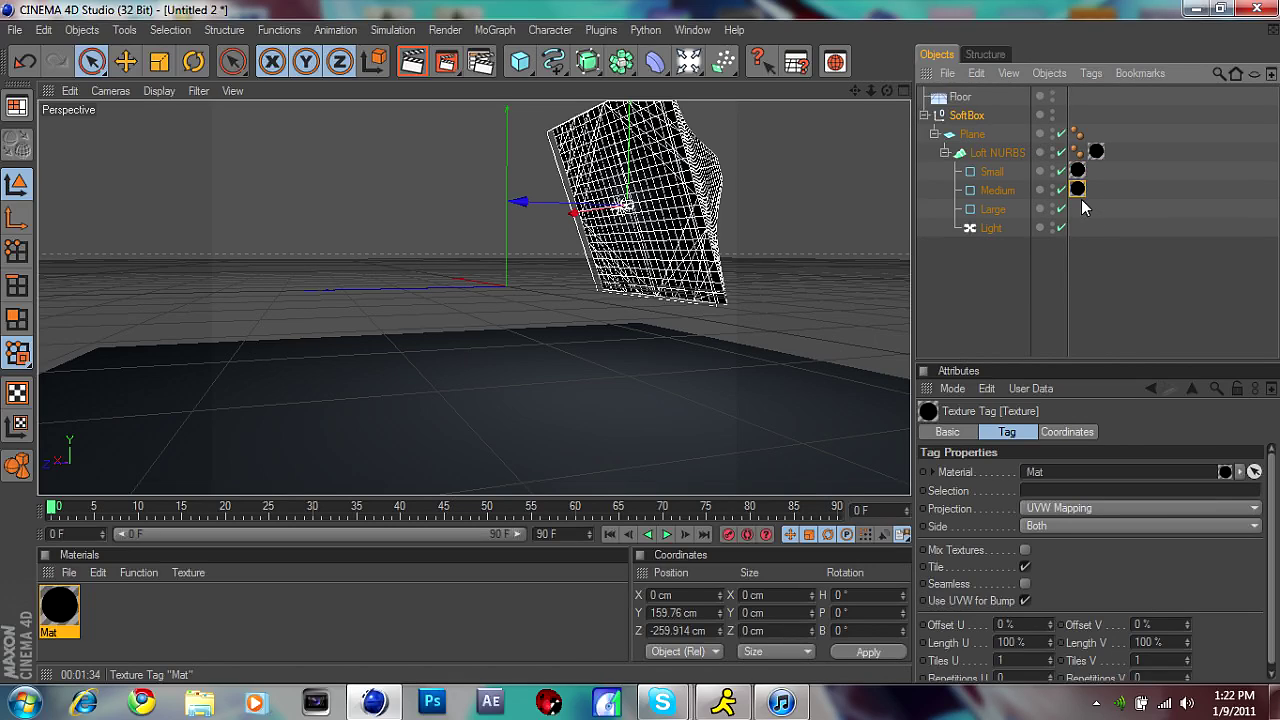
pyautogui.click(1082, 202)
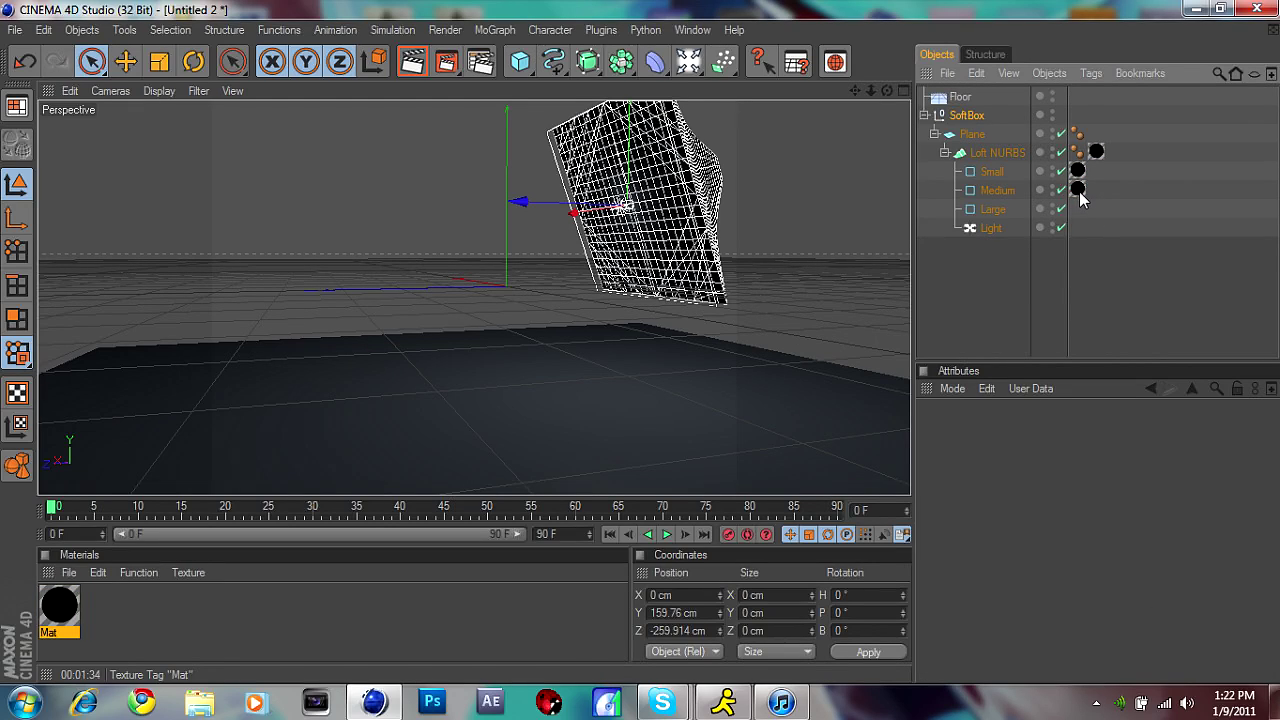
pyautogui.keyDown('ctrl'); pyautogui.moveTo(1082, 213); pyautogui.dragTo(1080, 210); pyautogui.keyUp('ctrl')
pyautogui.click(1046, 277)
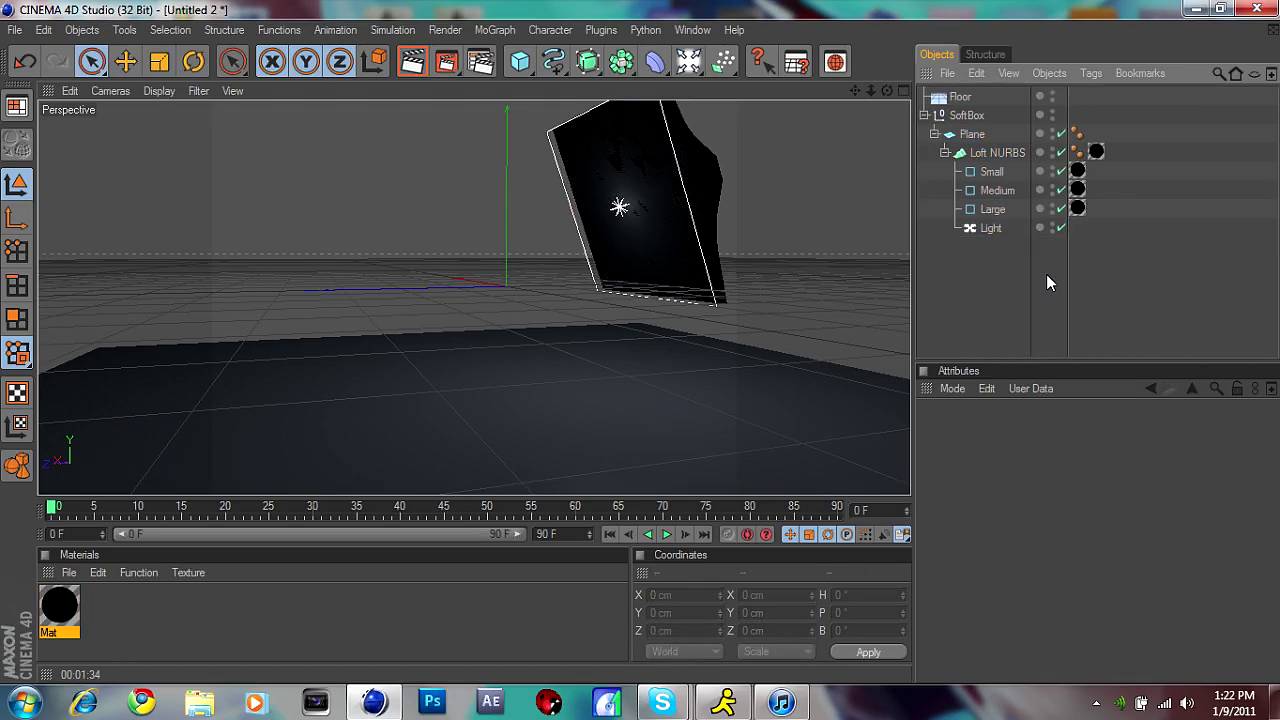
# - Take the Loft NURBS out of the SoftBox hierarchy and nest the plane under it
pyautogui.click(968, 135)
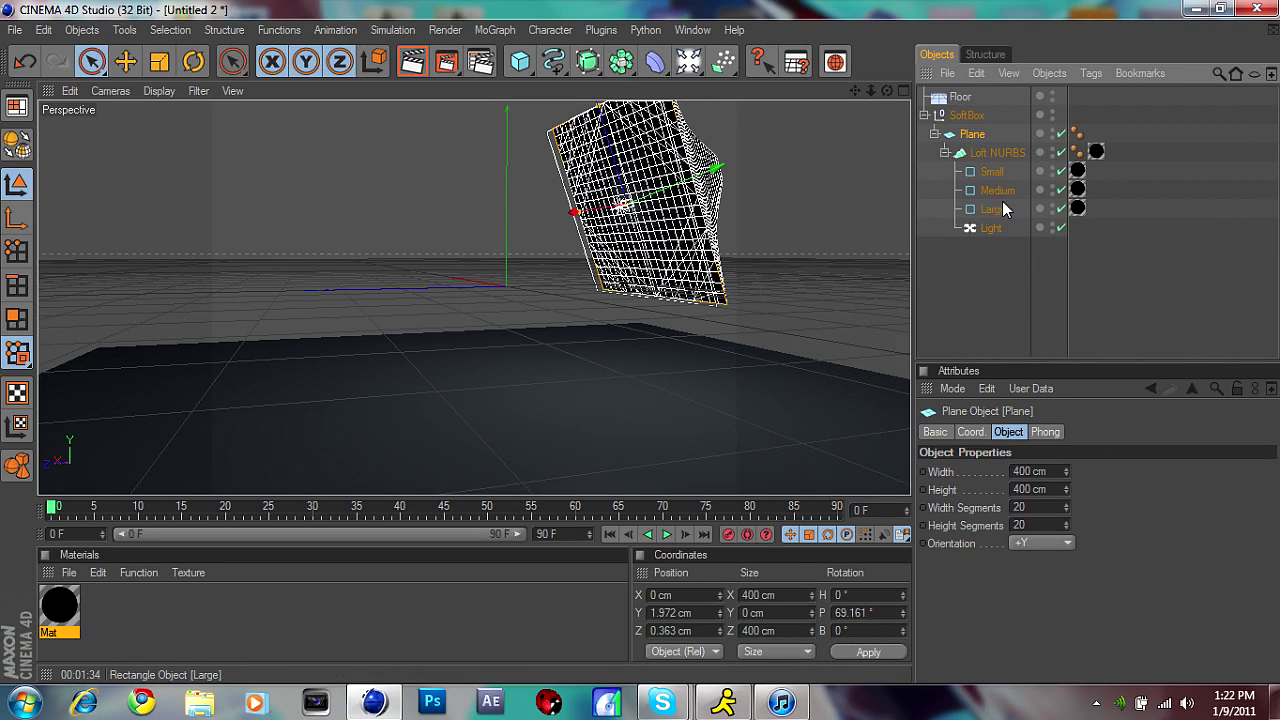
pyautogui.click(950, 265)
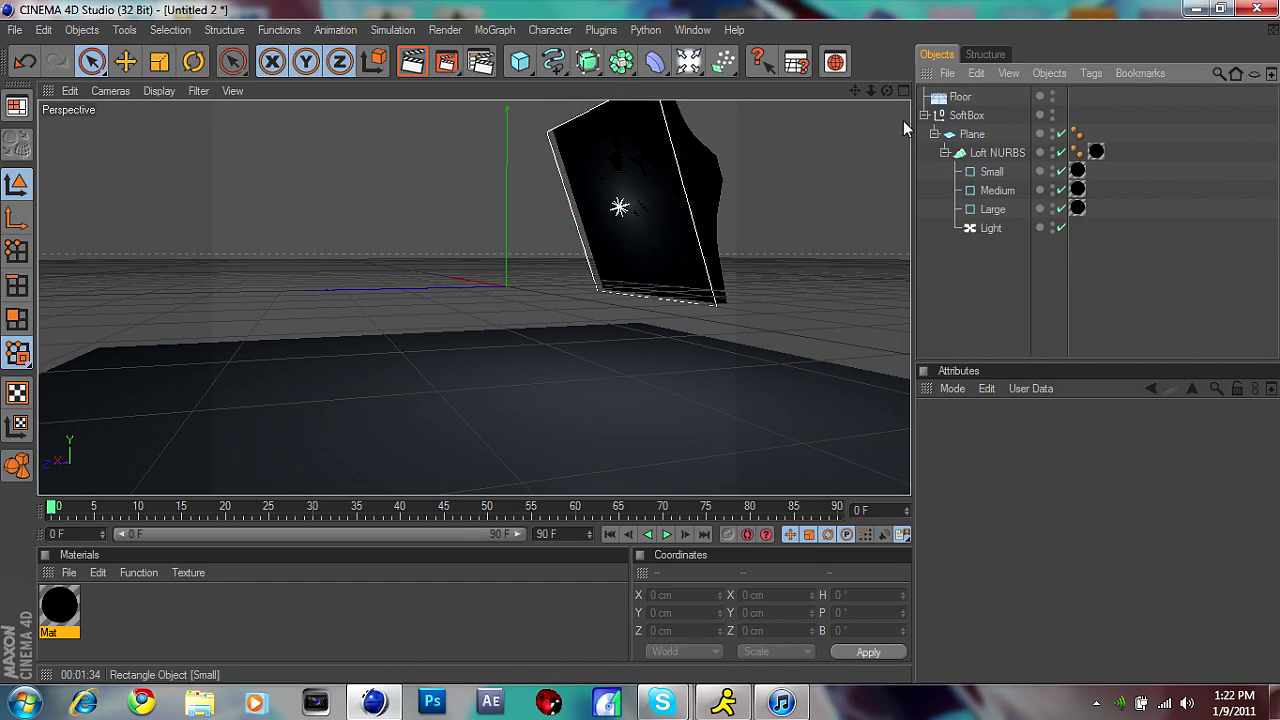
pyautogui.moveTo(881, 95); pyautogui.dragTo(884, 100)
pyautogui.moveTo(992, 152); pyautogui.dragTo(970, 105)
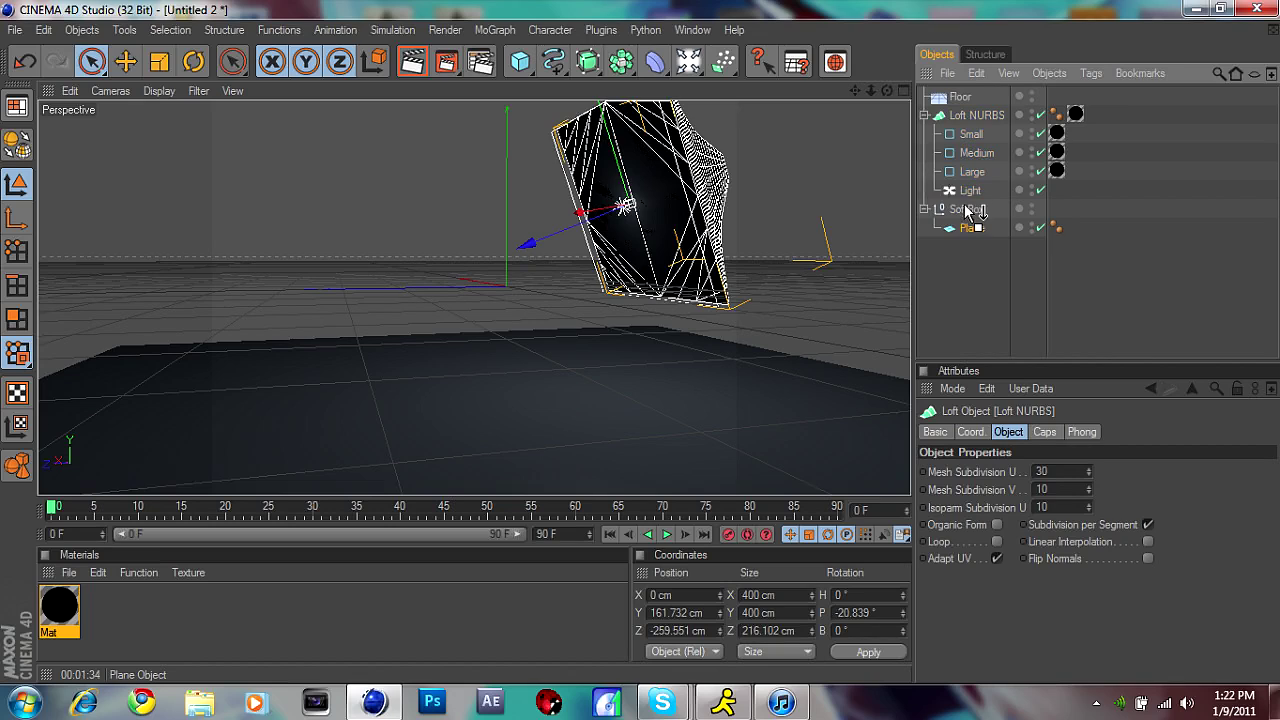
pyautogui.moveTo(965, 229); pyautogui.dragTo(968, 211)
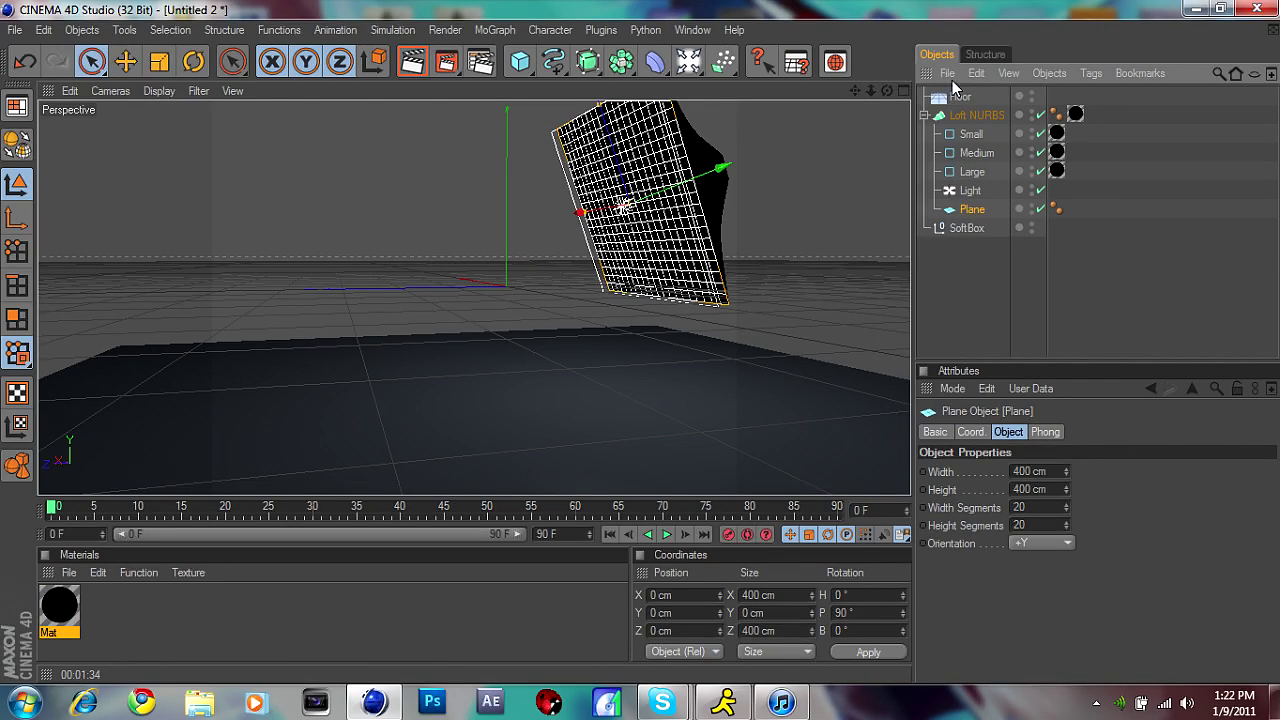
# - Move the plane alone forward to about 7 cm on Z, toward the light
pyautogui.moveTo(886, 90)
pyautogui.mouseDown()
pyautogui.moveTo(872, 94)
pyautogui.moveTo(891, 90)
pyautogui.mouseUp()
pyautogui.moveTo(703, 193); pyautogui.dragTo(617, 205)
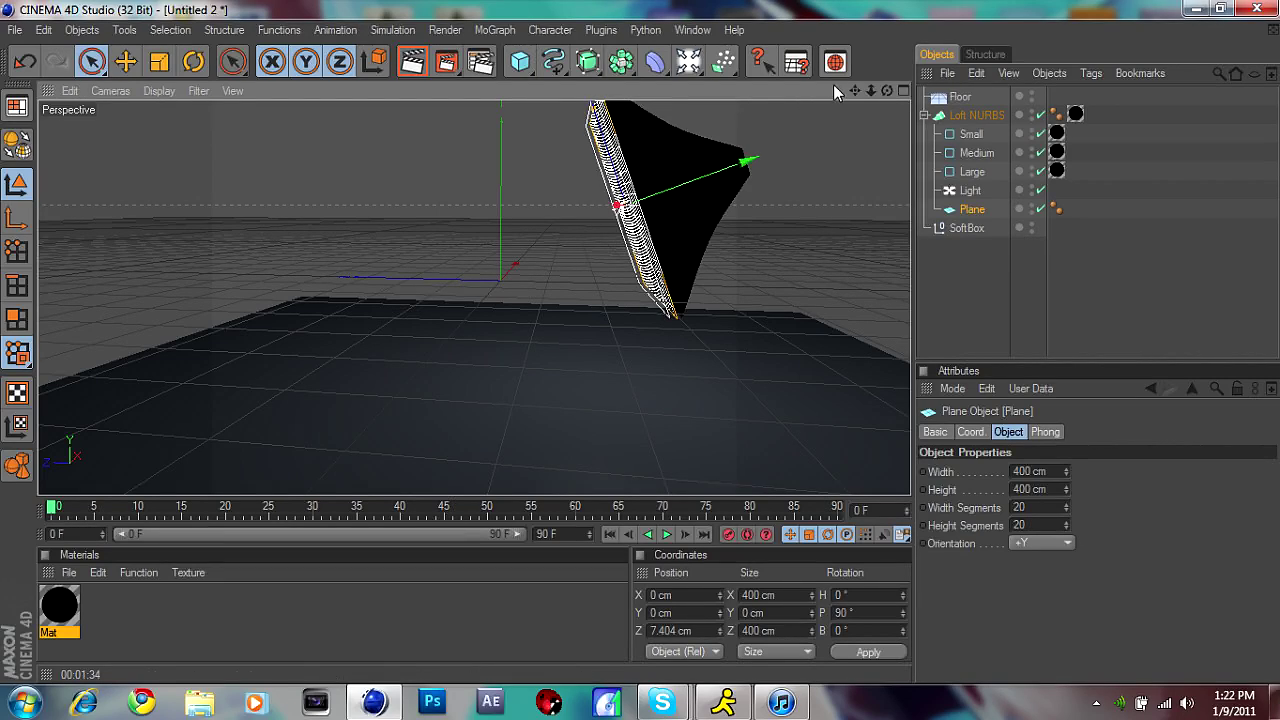
pyautogui.moveTo(887, 91); pyautogui.dragTo(887, 91)
pyautogui.moveTo(690, 188); pyautogui.dragTo(630, 198)
# - Nest the Loft NURBS back under the plane and the plane under the SoftBox null, and clear the selection
pyautogui.moveTo(975, 212)
pyautogui.mouseDown()
pyautogui.moveTo(963, 103)
pyautogui.moveTo(951, 122)
pyautogui.mouseUp()
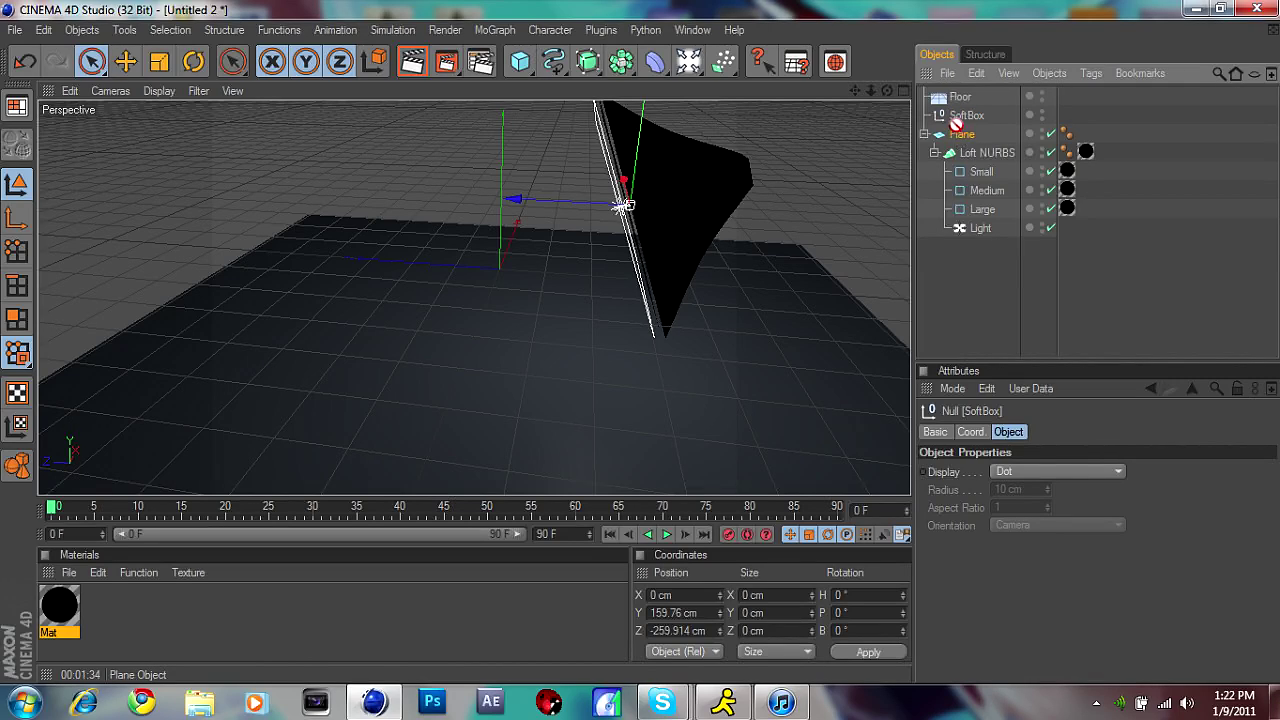
pyautogui.moveTo(957, 118); pyautogui.dragTo(953, 115)
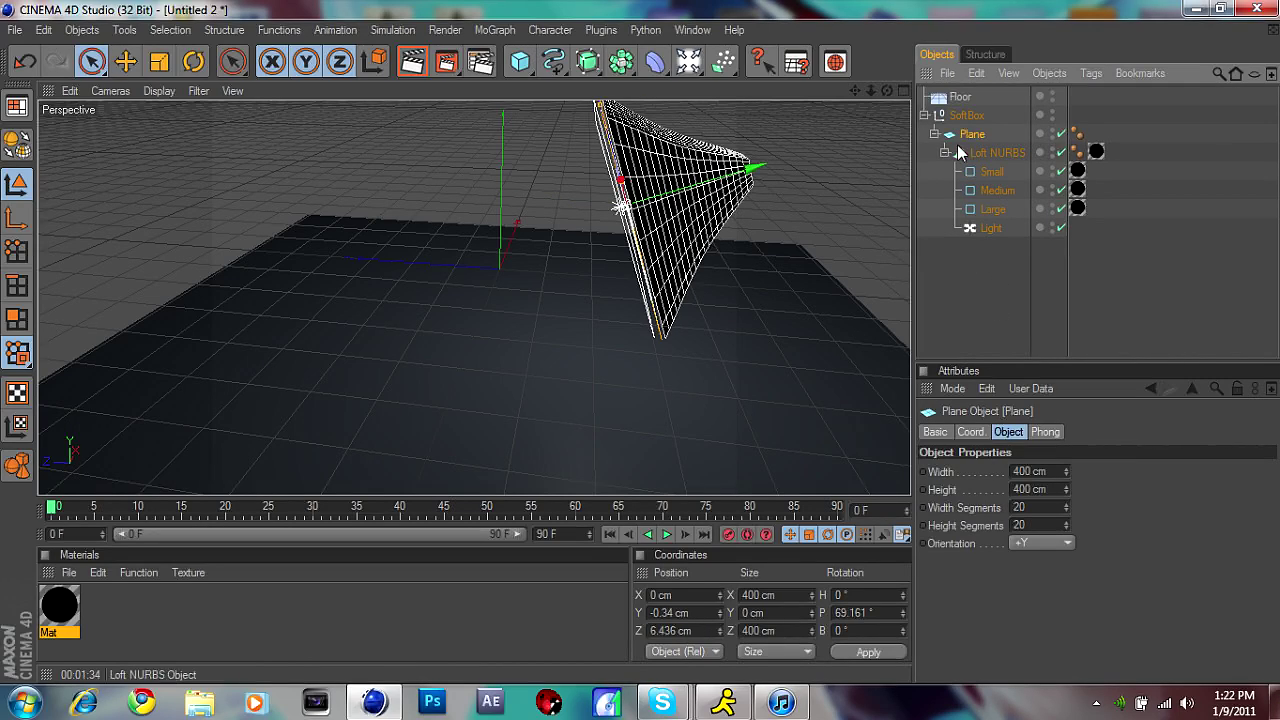
pyautogui.click(925, 116)
pyautogui.click(961, 113)
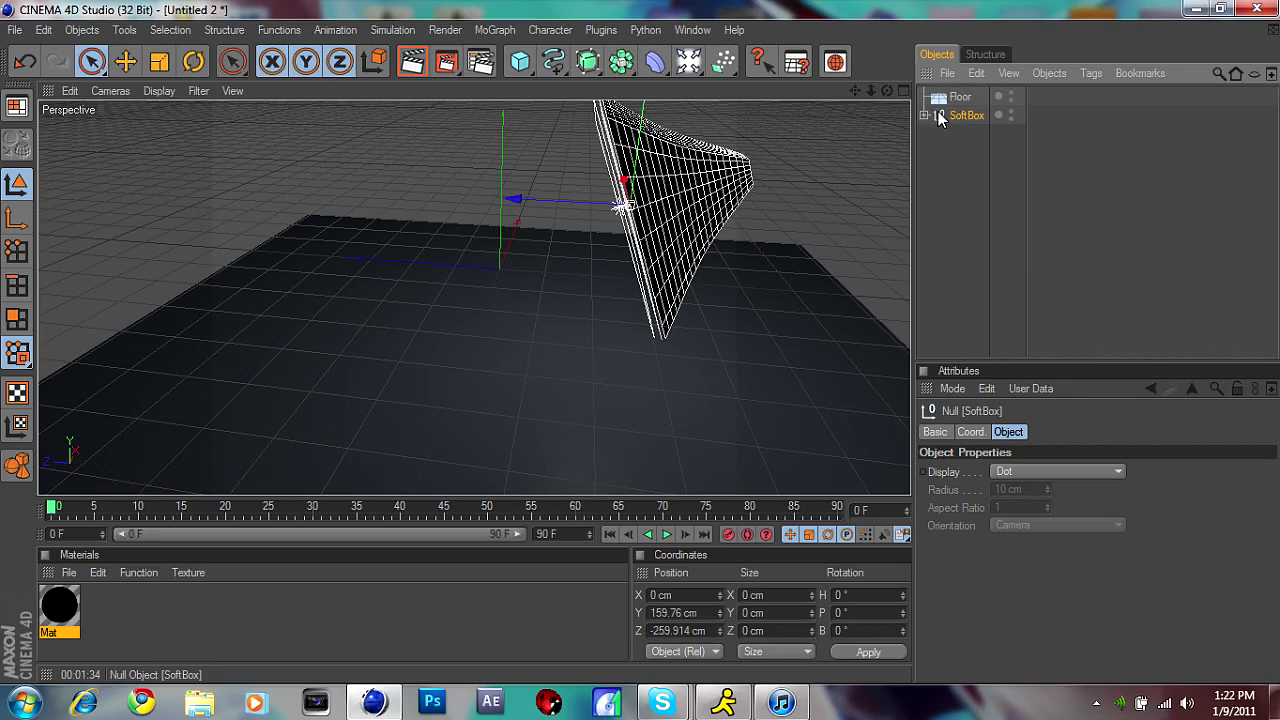
pyautogui.click(925, 116)
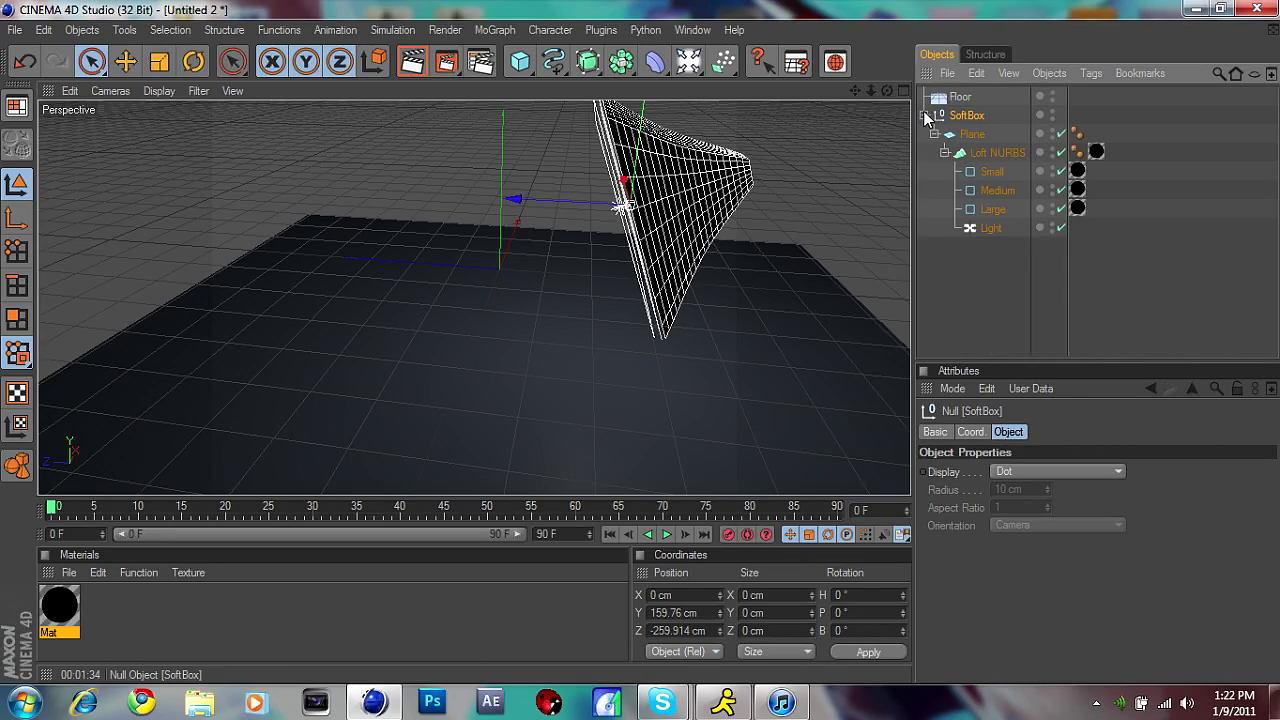
pyautogui.click(337, 606)
pyautogui.click(969, 294)
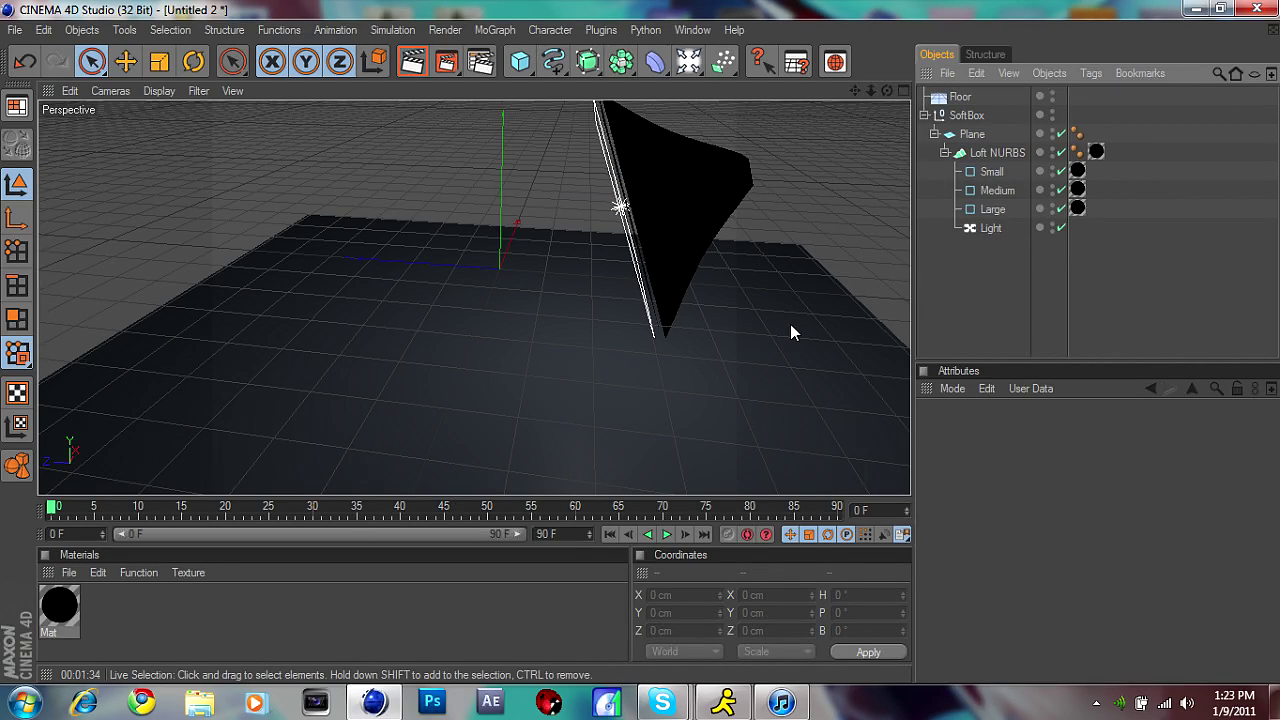
# - Create a new material with Color and Specular off and Luminance on, and load a Gradient texture into its Luminance channel
pyautogui.doubleClick(152, 605)
pyautogui.doubleClick(57, 607)
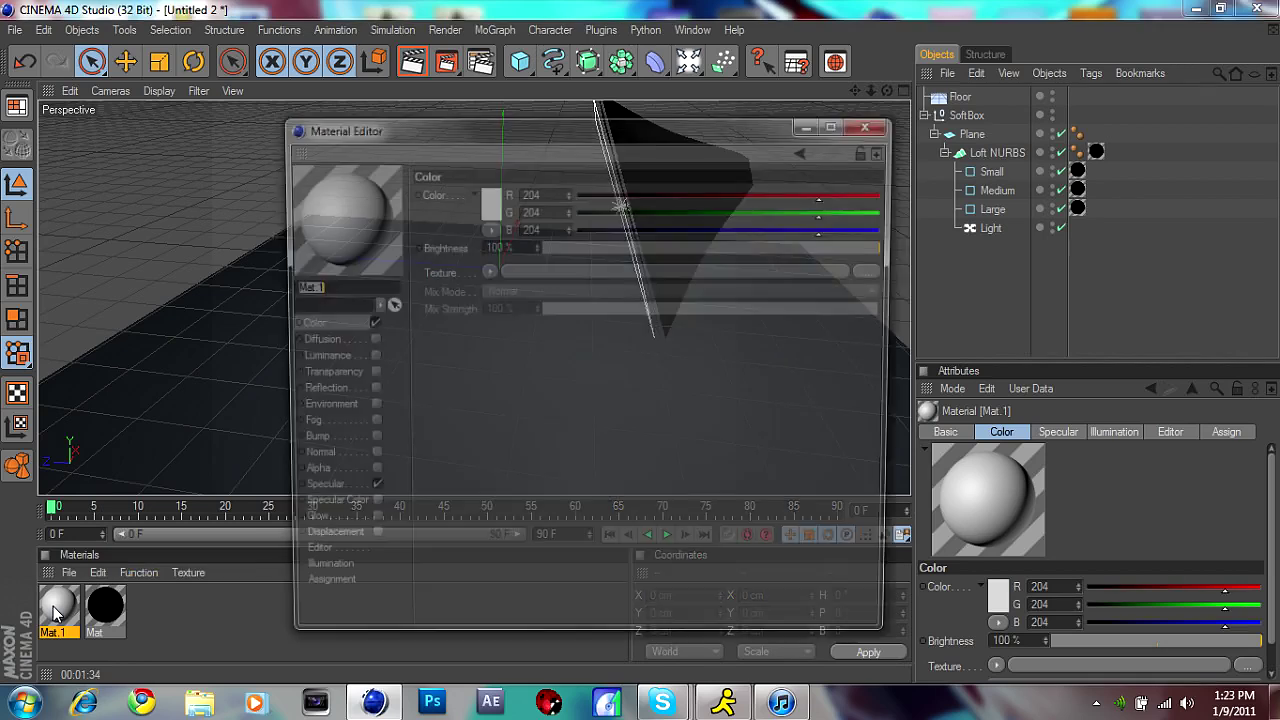
pyautogui.click(365, 324)
pyautogui.click(341, 356)
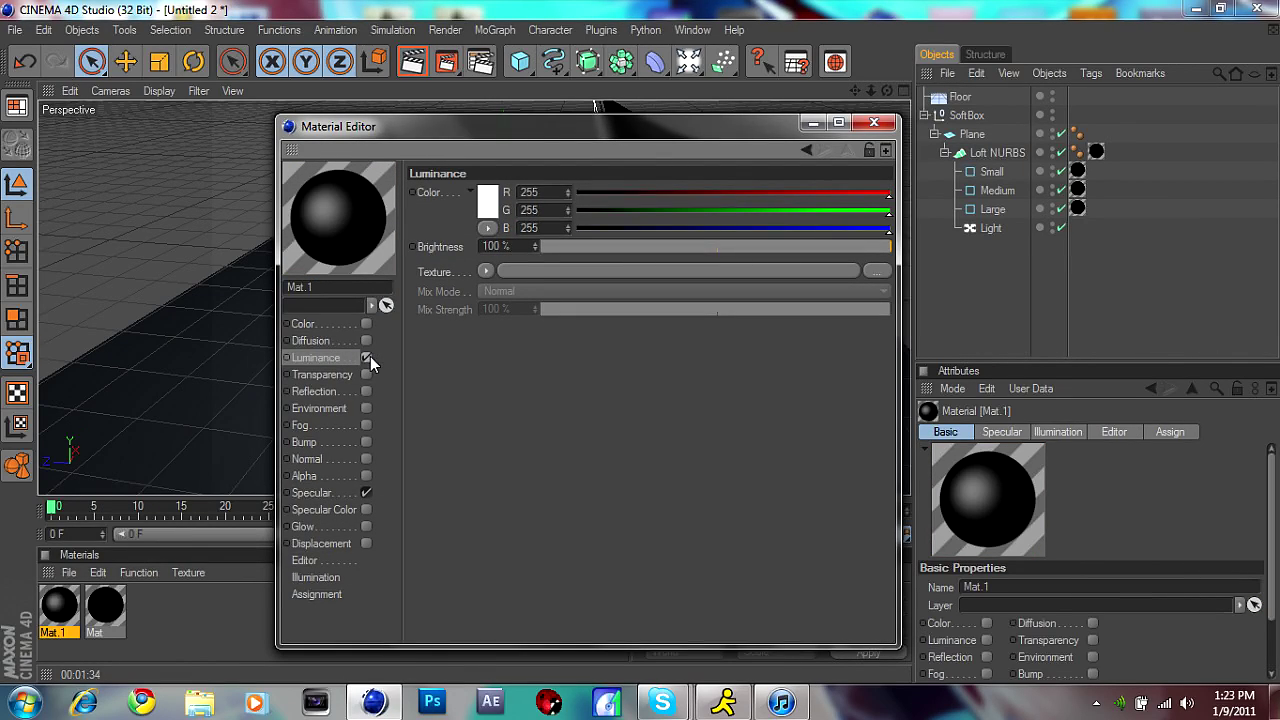
pyautogui.click(366, 493)
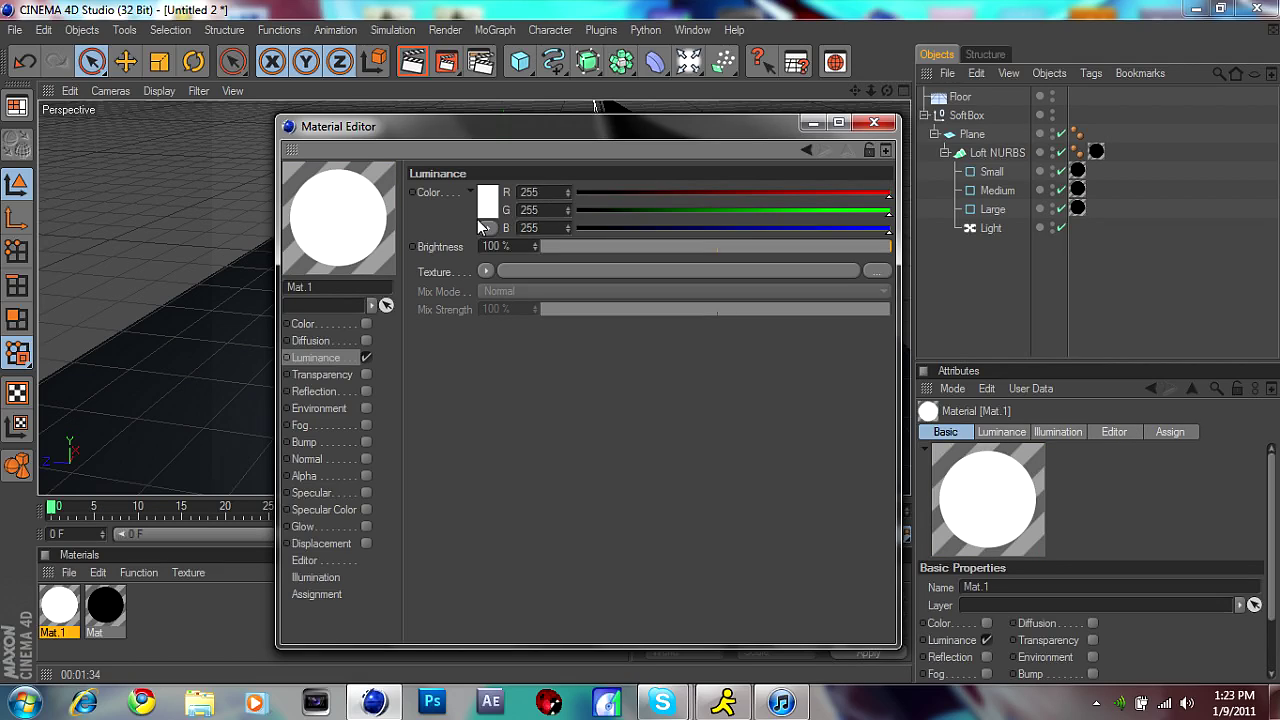
pyautogui.click(487, 271)
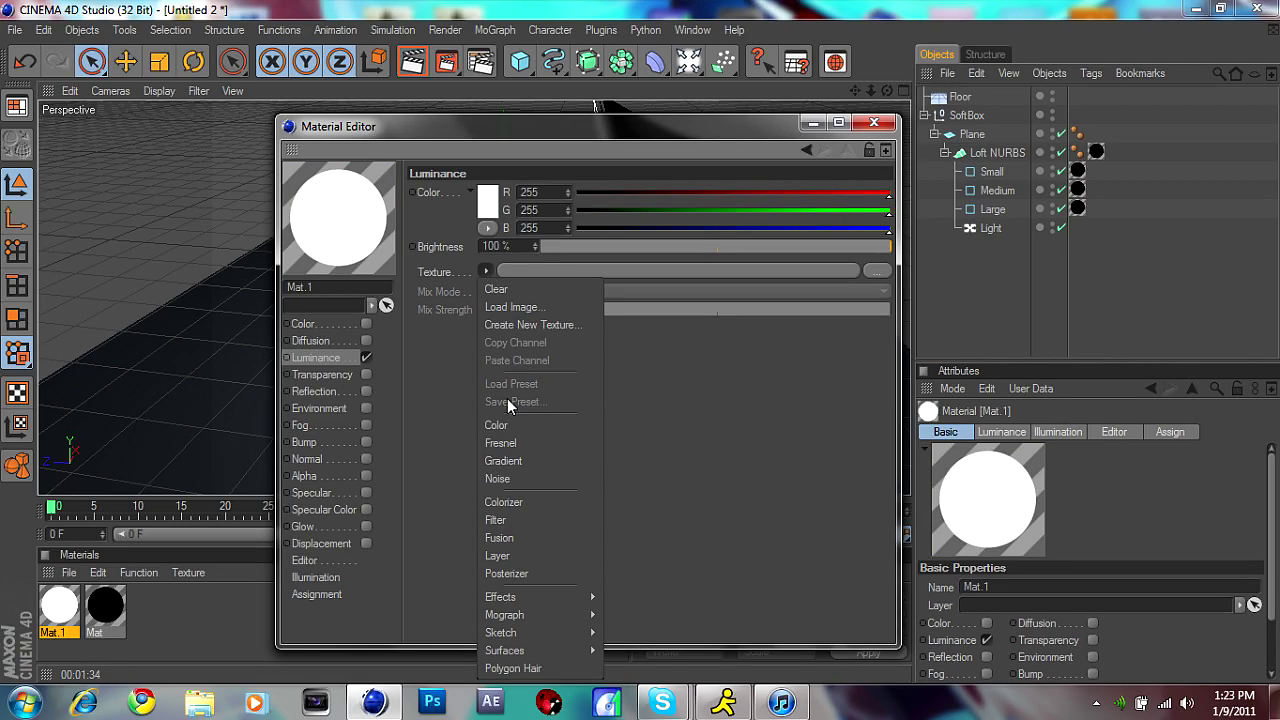
pyautogui.click(503, 461)
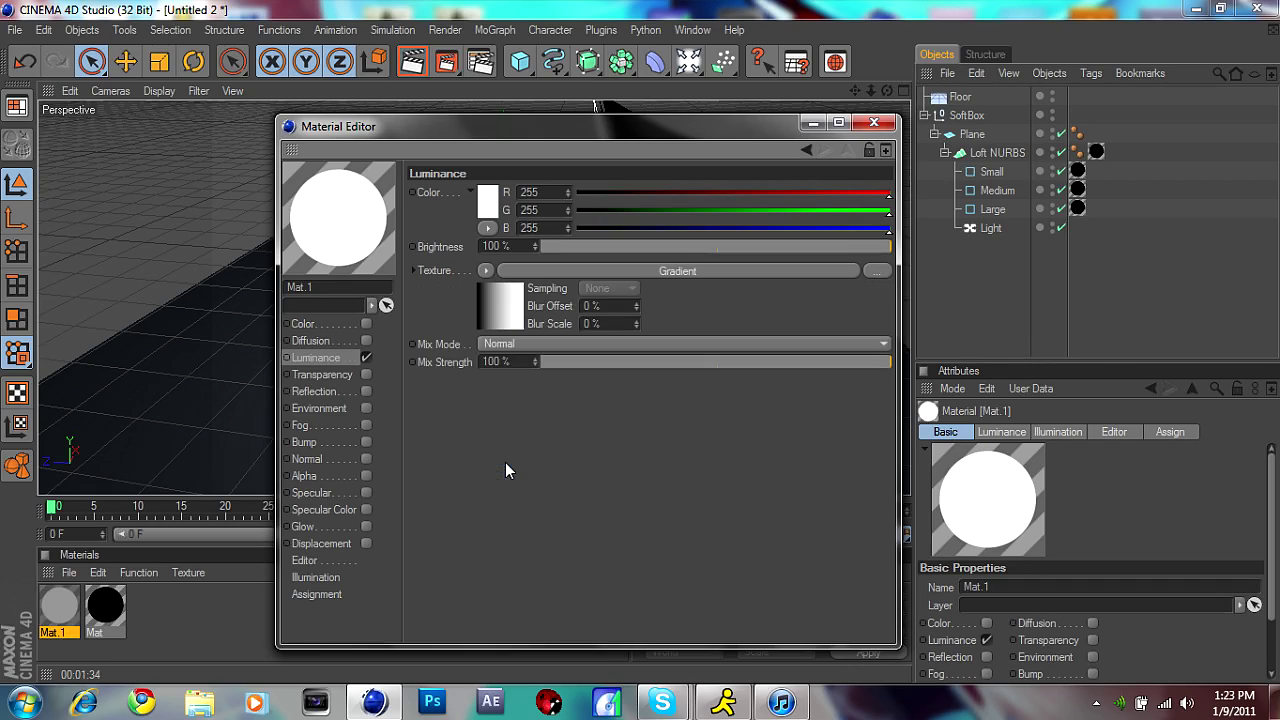
# - Enable the new material's Alpha channel with Image Alpha off and use a Gradient as its texture
pyautogui.click(305, 476)
pyautogui.click(366, 476)
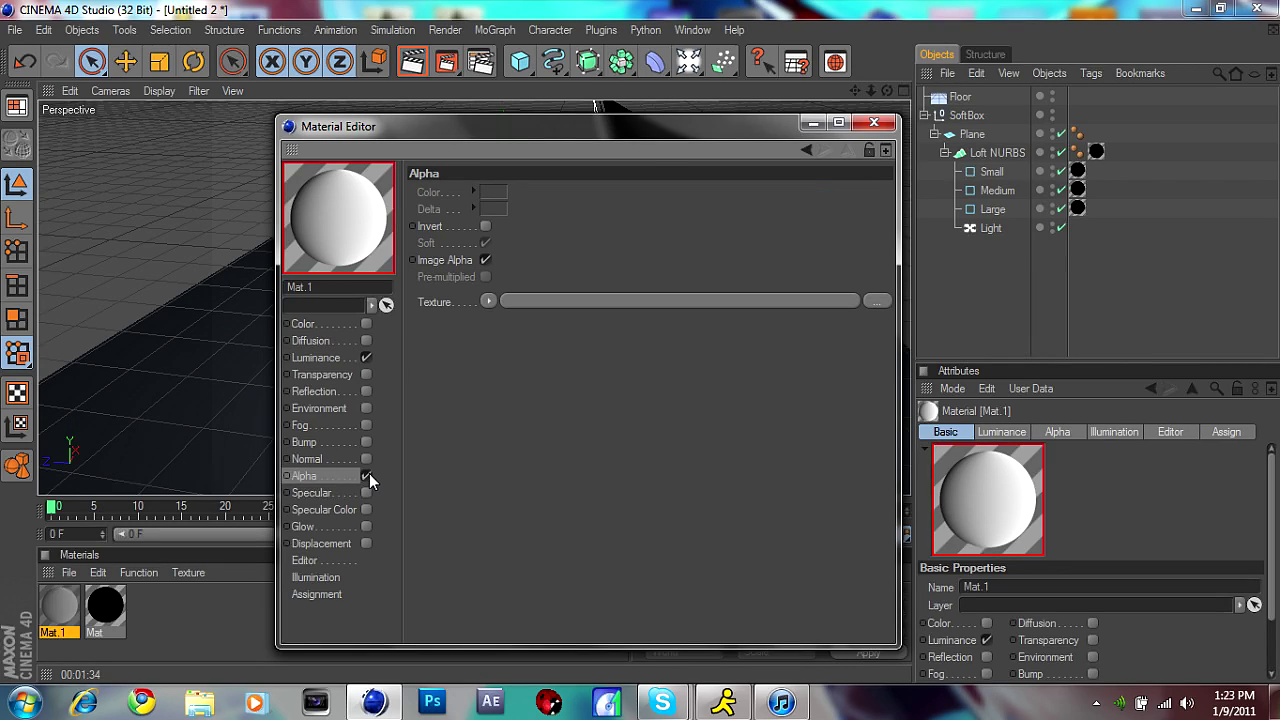
pyautogui.click(489, 301)
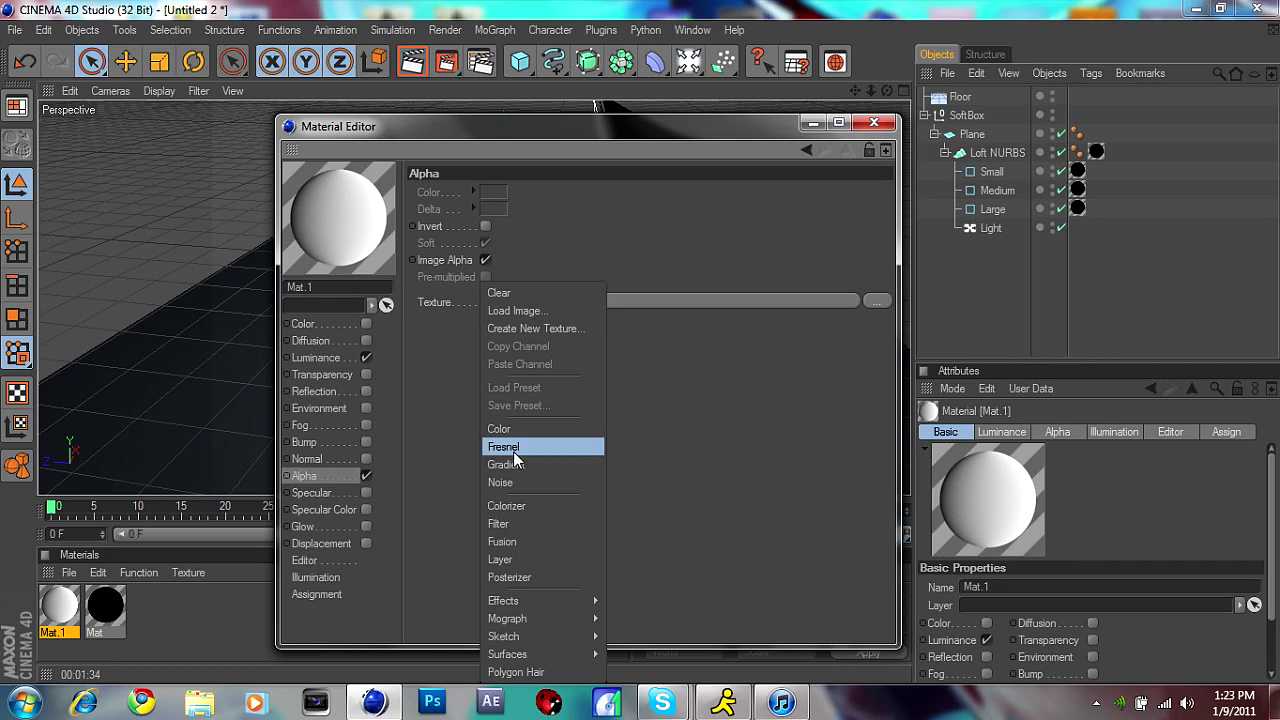
pyautogui.click(511, 557)
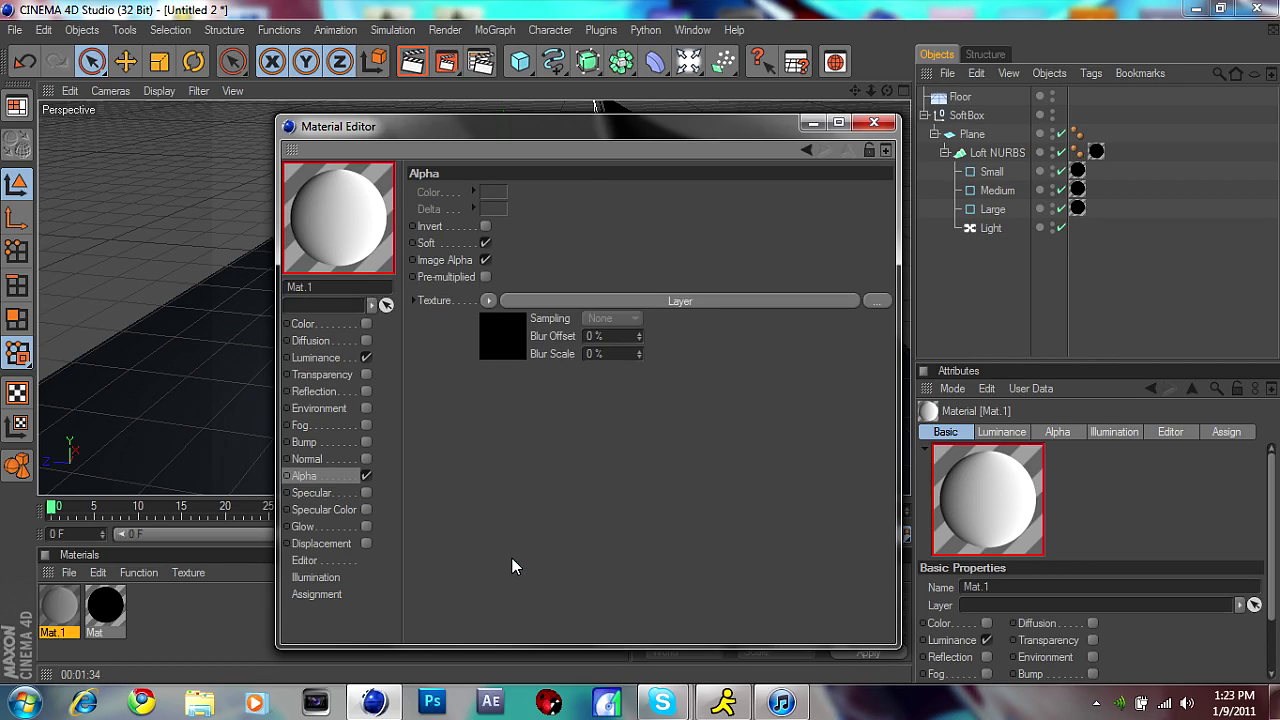
pyautogui.click(488, 300)
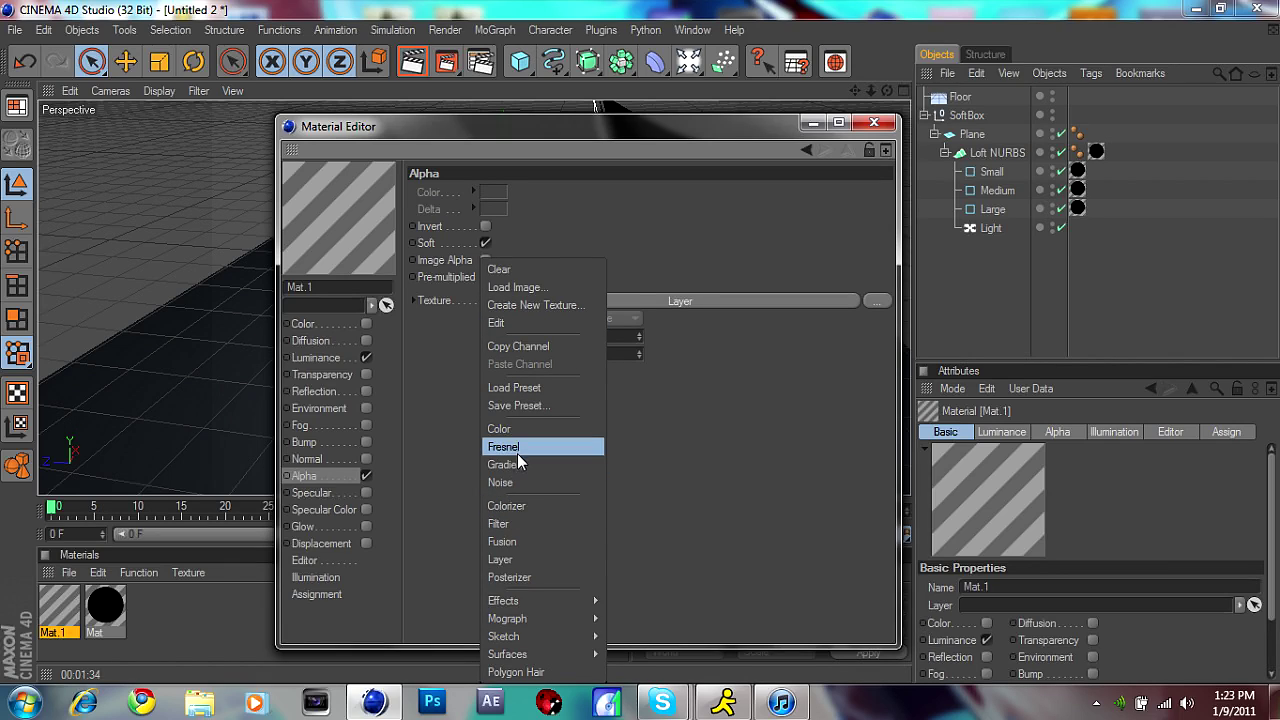
pyautogui.click(517, 462)
# - Wrap the Luminance gradient in a Layer shader and switch the material preview to the Plane shape
pyautogui.click(329, 358)
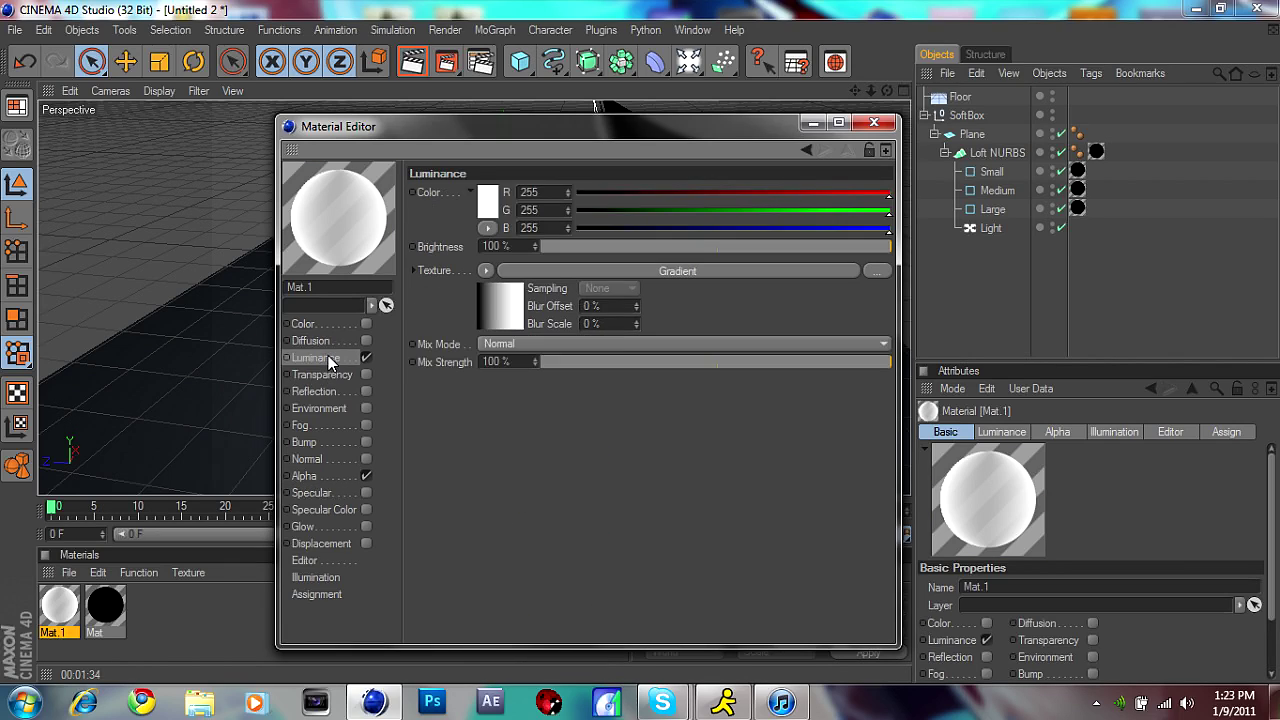
pyautogui.click(485, 270)
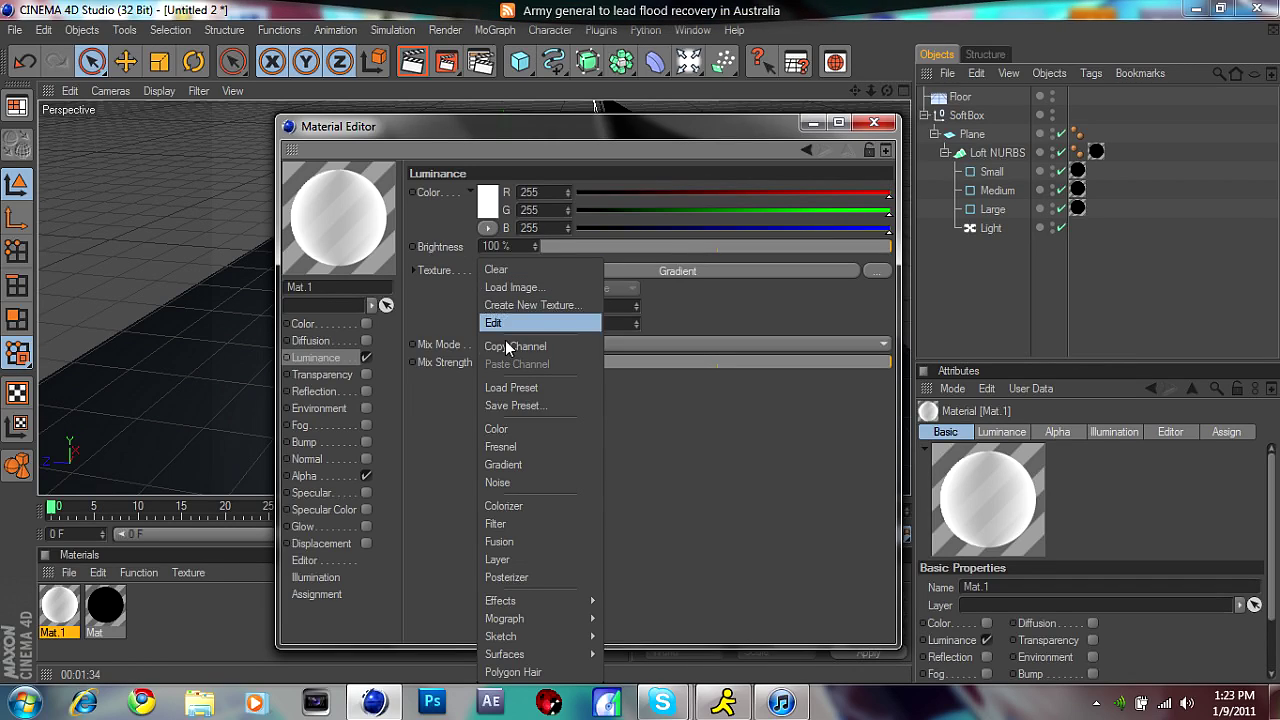
pyautogui.click(507, 559)
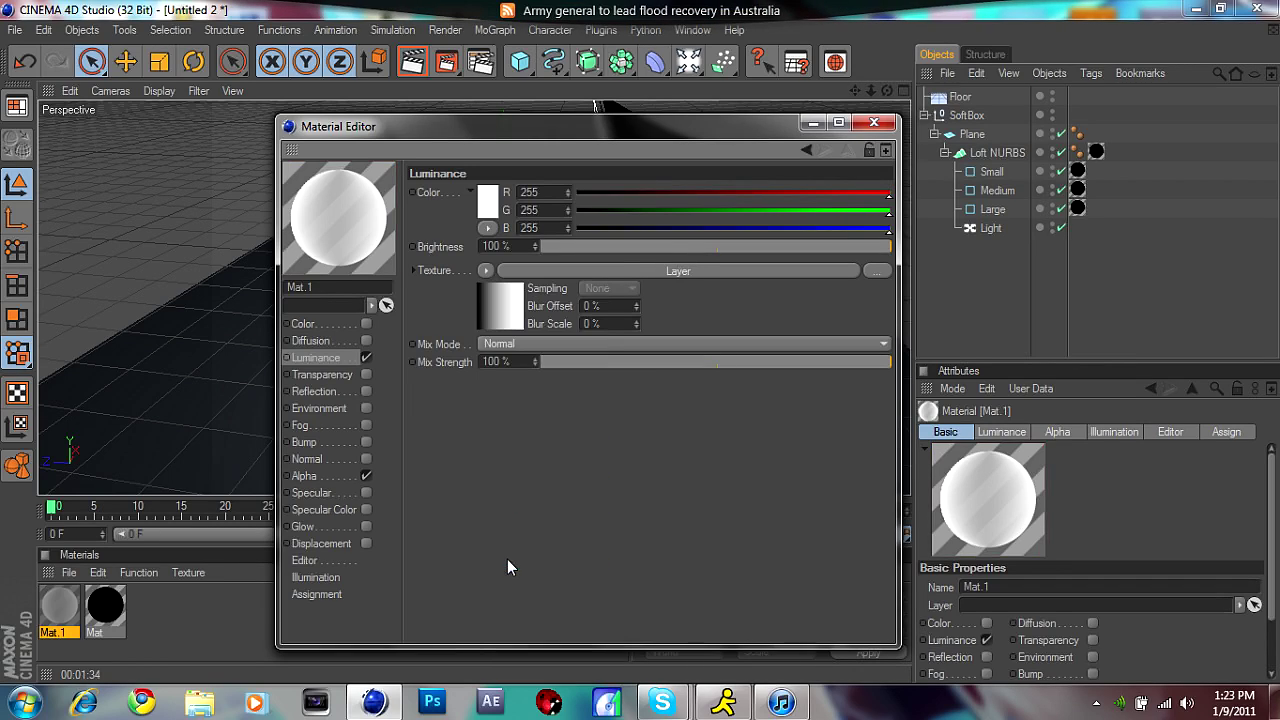
pyautogui.rightClick(328, 205)
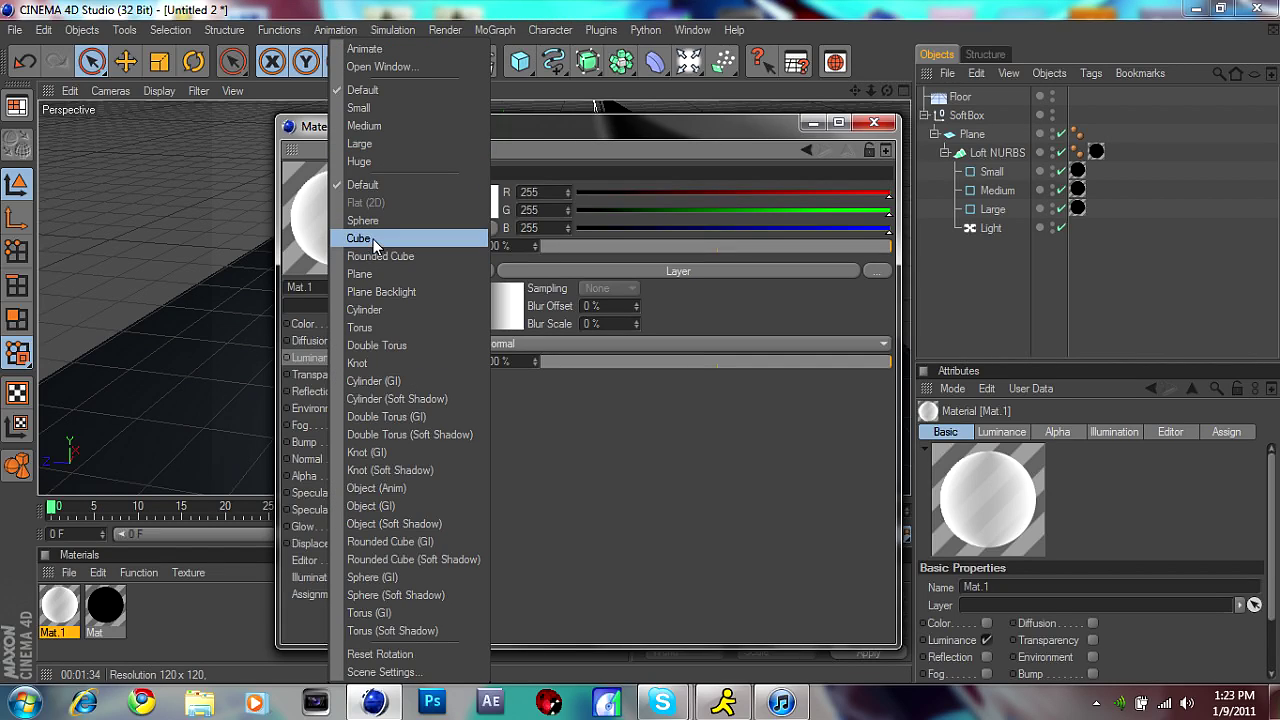
pyautogui.click(376, 274)
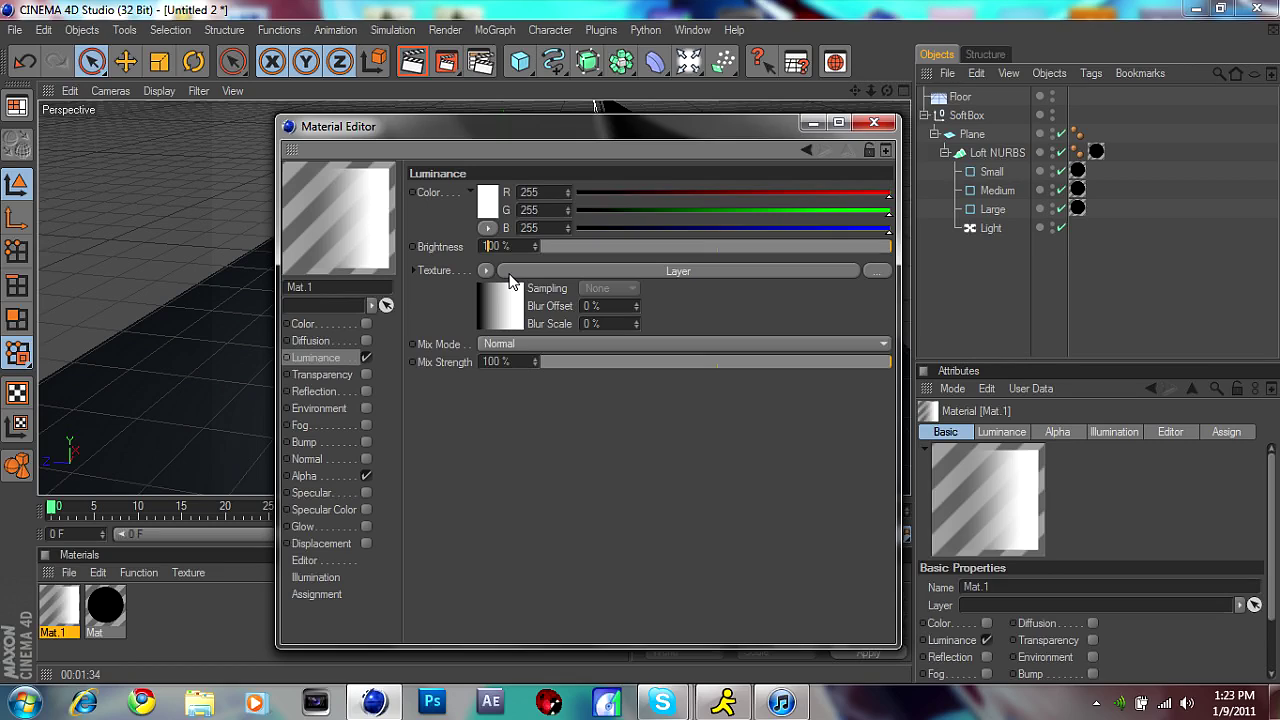
# - Set the Luminance brightness to 200% and its Mix Mode to Multiply
pyautogui.press('Return')
pyautogui.click(509, 344)
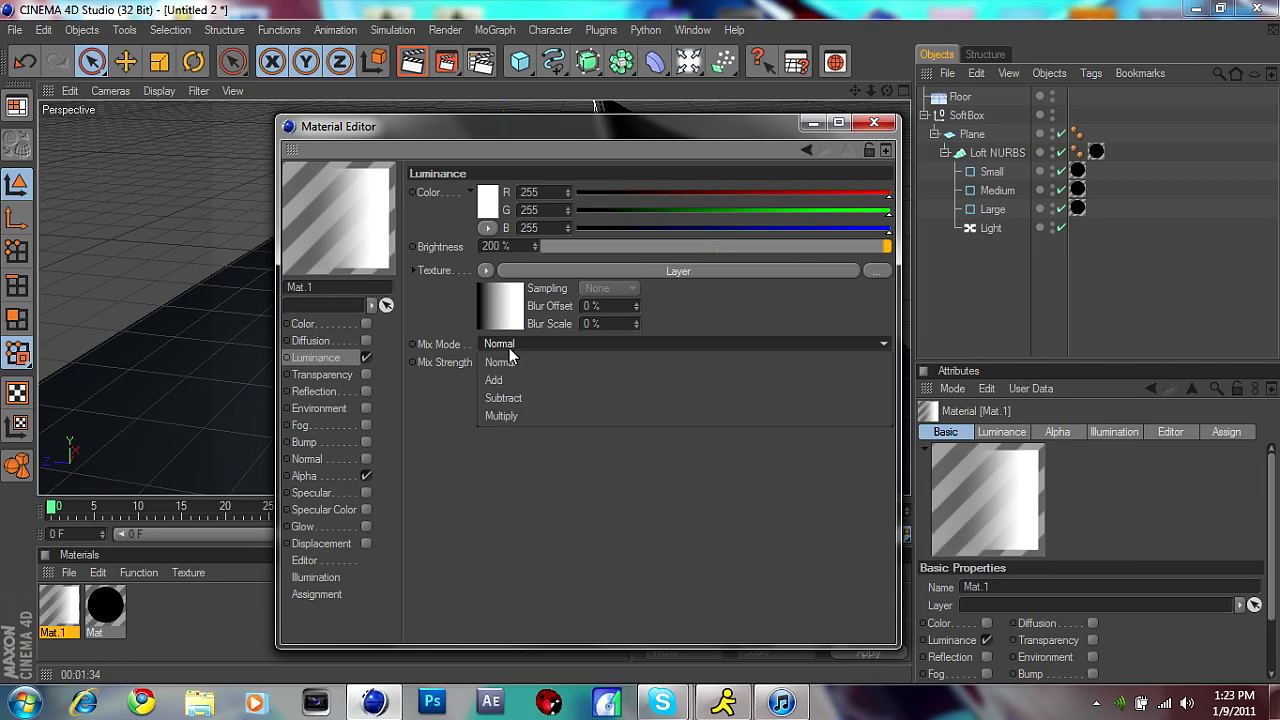
pyautogui.click(509, 416)
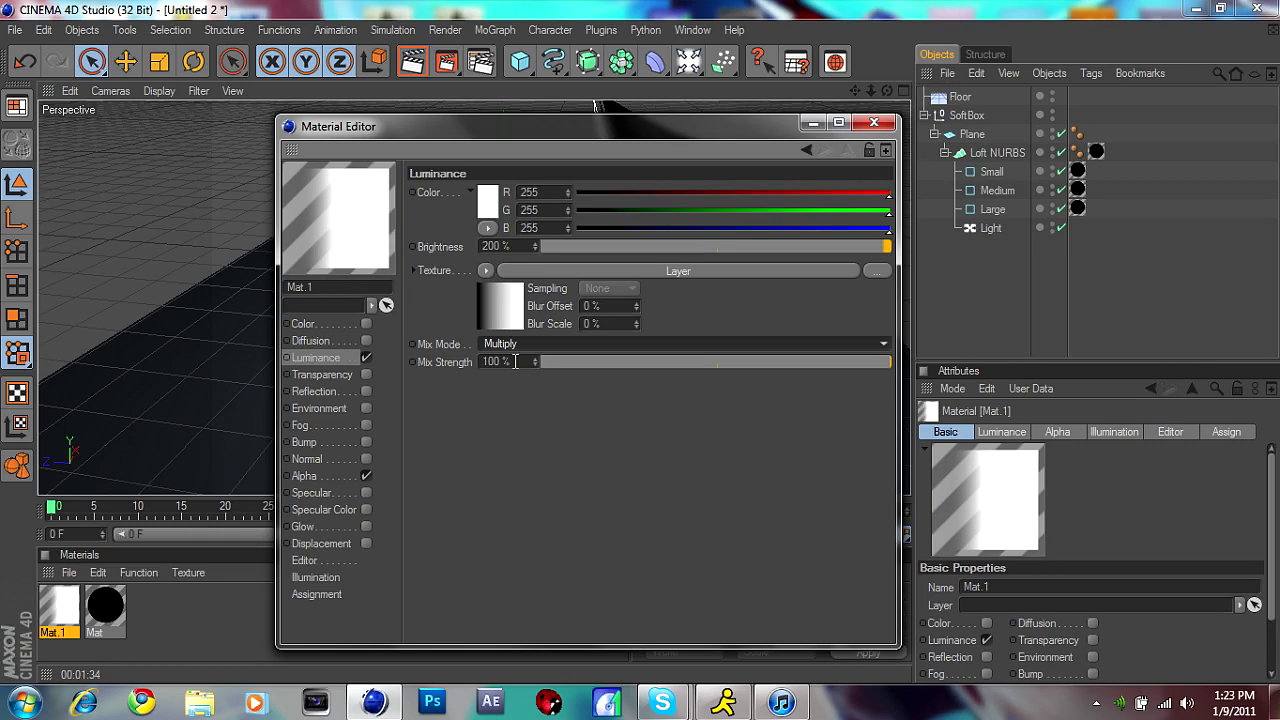
# - Change the black starting knot of the Alpha gradient to white
pyautogui.click(305, 476)
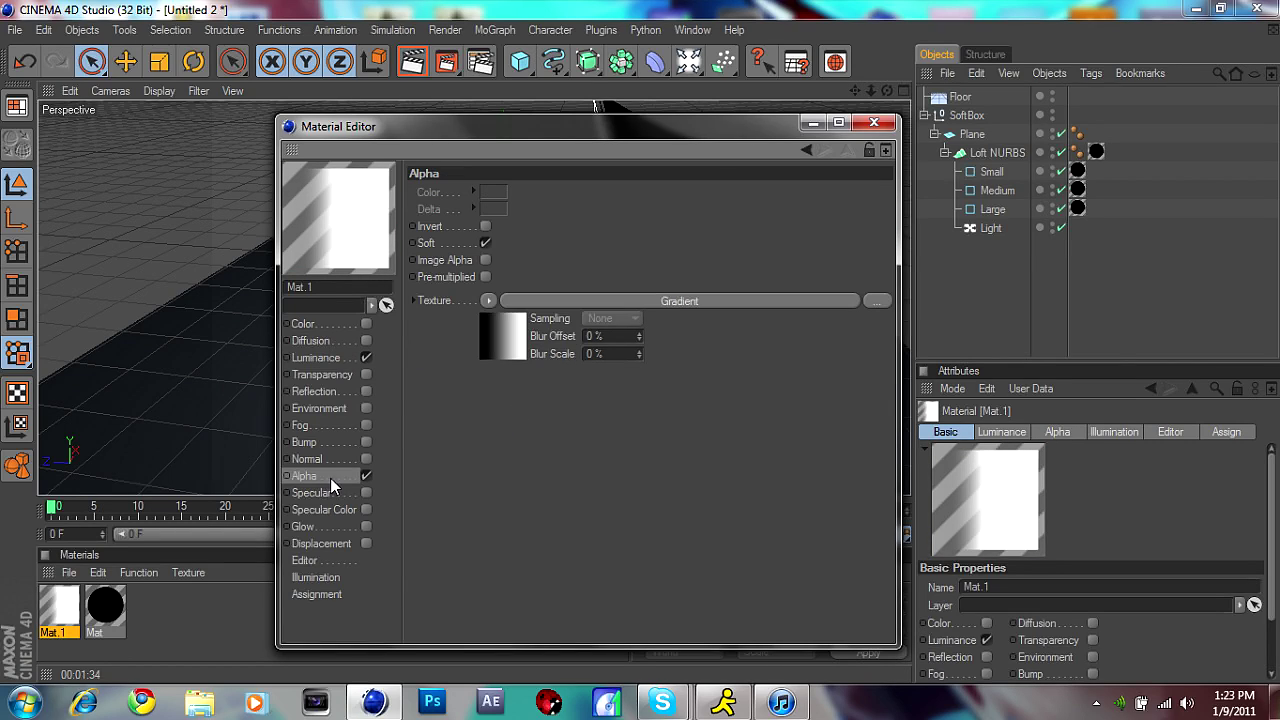
pyautogui.click(512, 325)
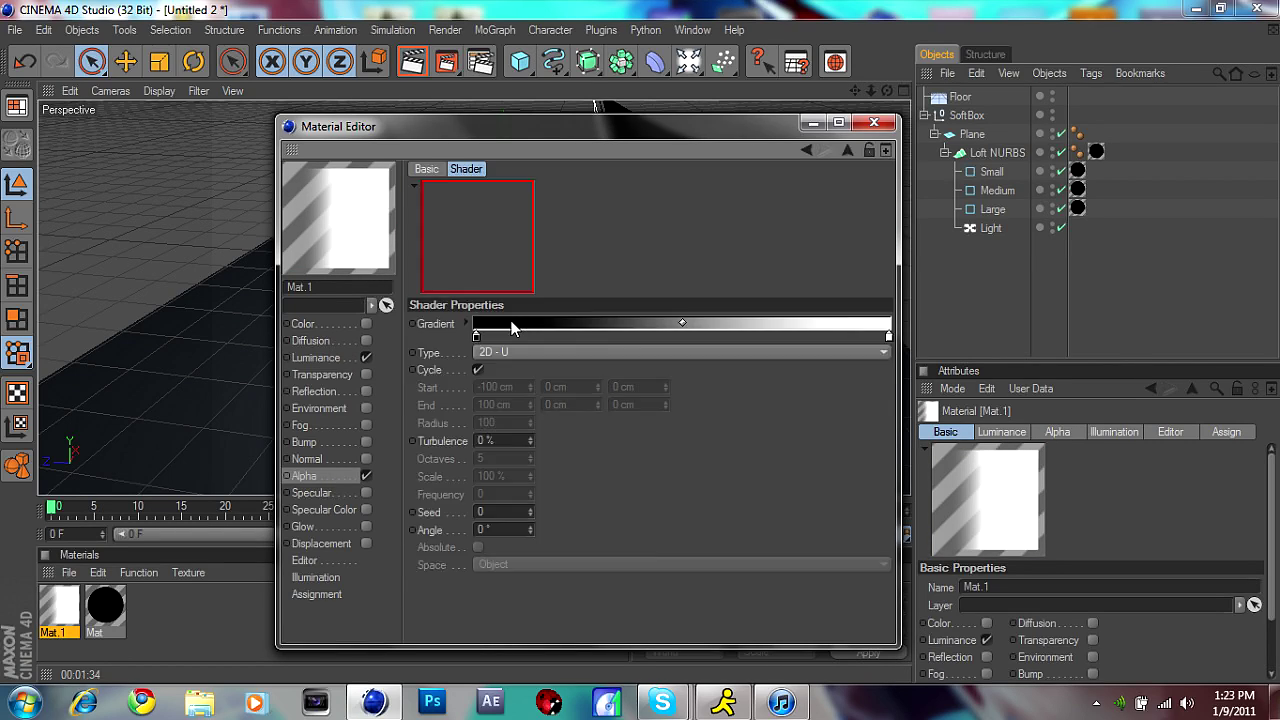
pyautogui.doubleClick(477, 334)
pyautogui.moveTo(471, 308); pyautogui.dragTo(375, 274)
pyautogui.click(445, 423)
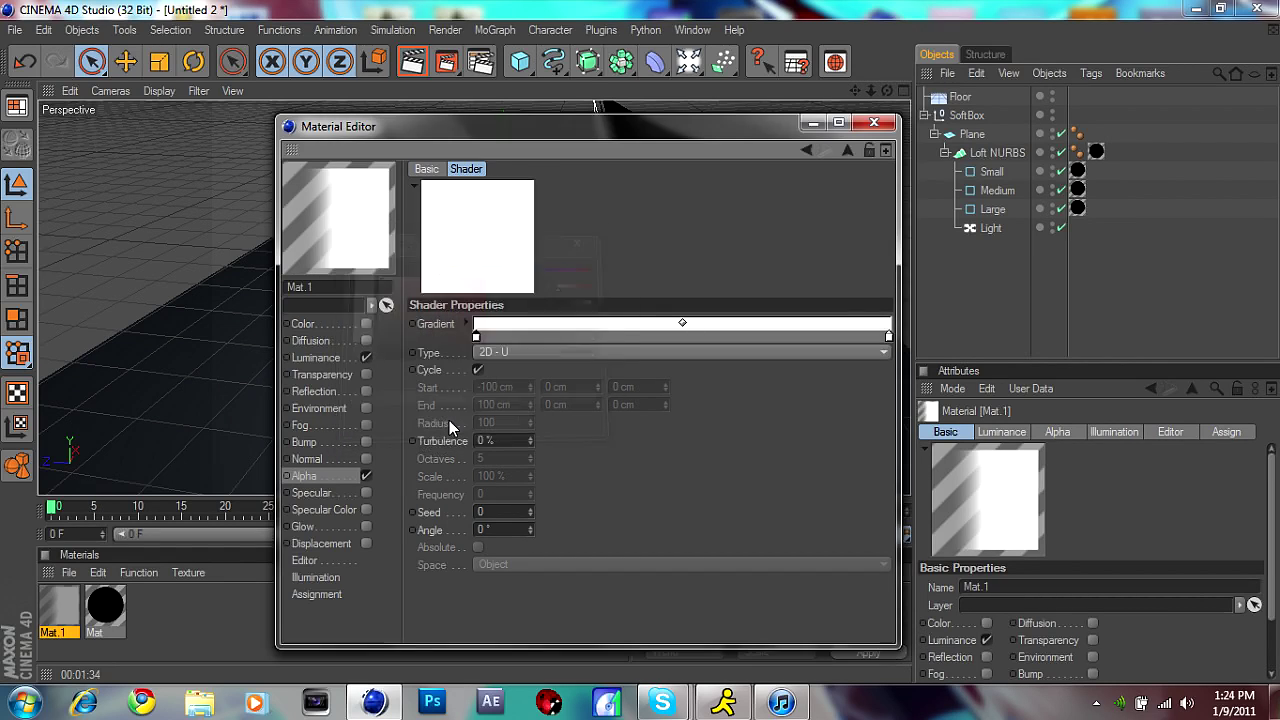
# - Change the black starting knot of the gradient inside the Luminance Layer shader to white
pyautogui.click(316, 358)
pyautogui.click(504, 316)
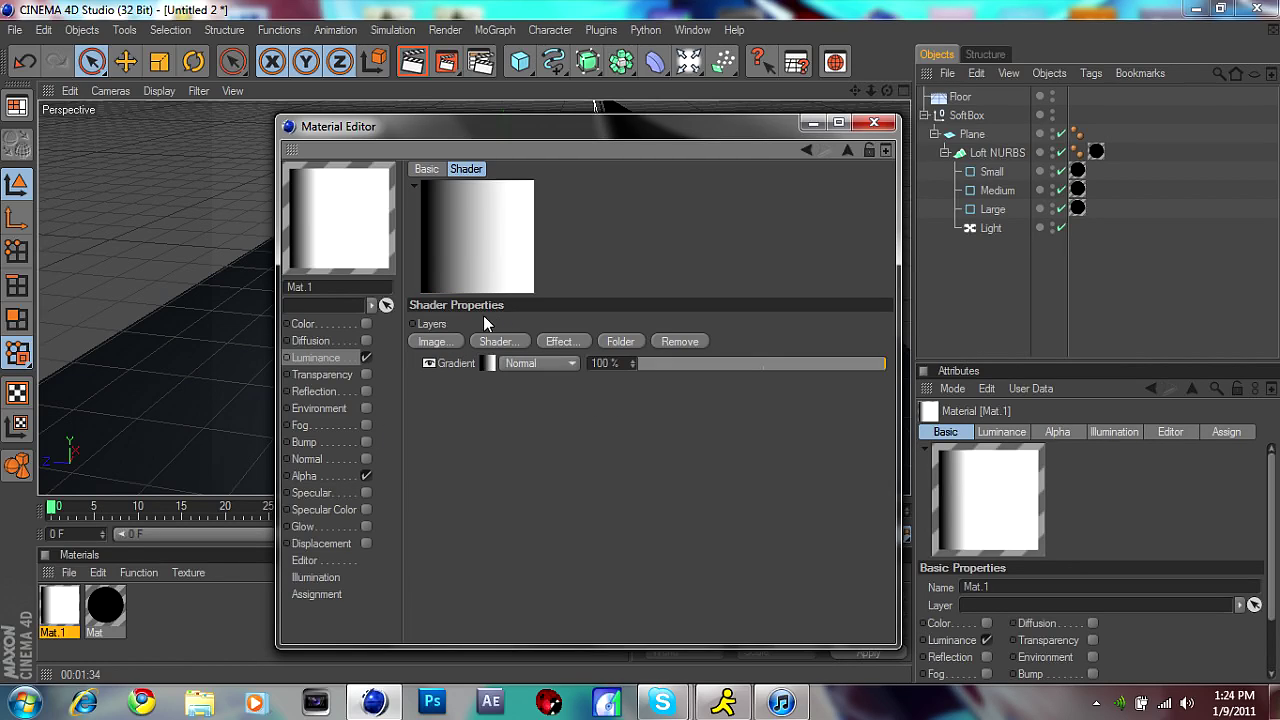
pyautogui.click(484, 364)
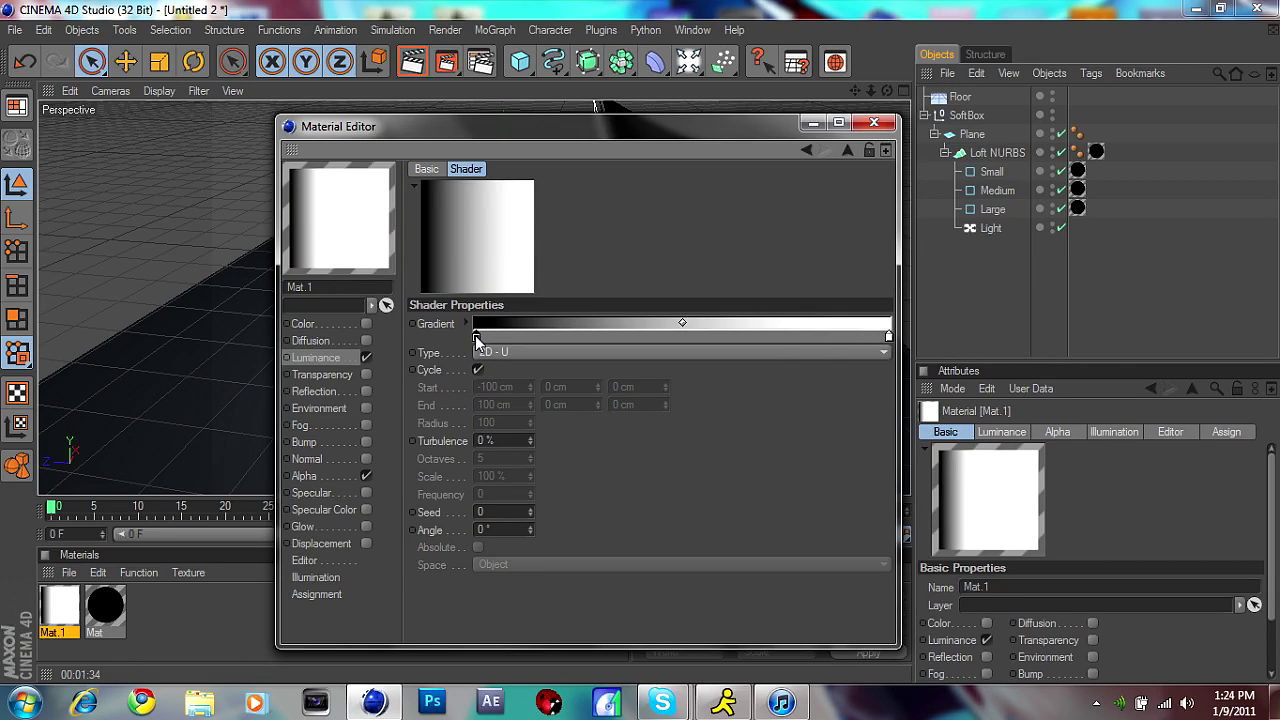
pyautogui.doubleClick(476, 336)
pyautogui.moveTo(374, 356); pyautogui.dragTo(374, 273)
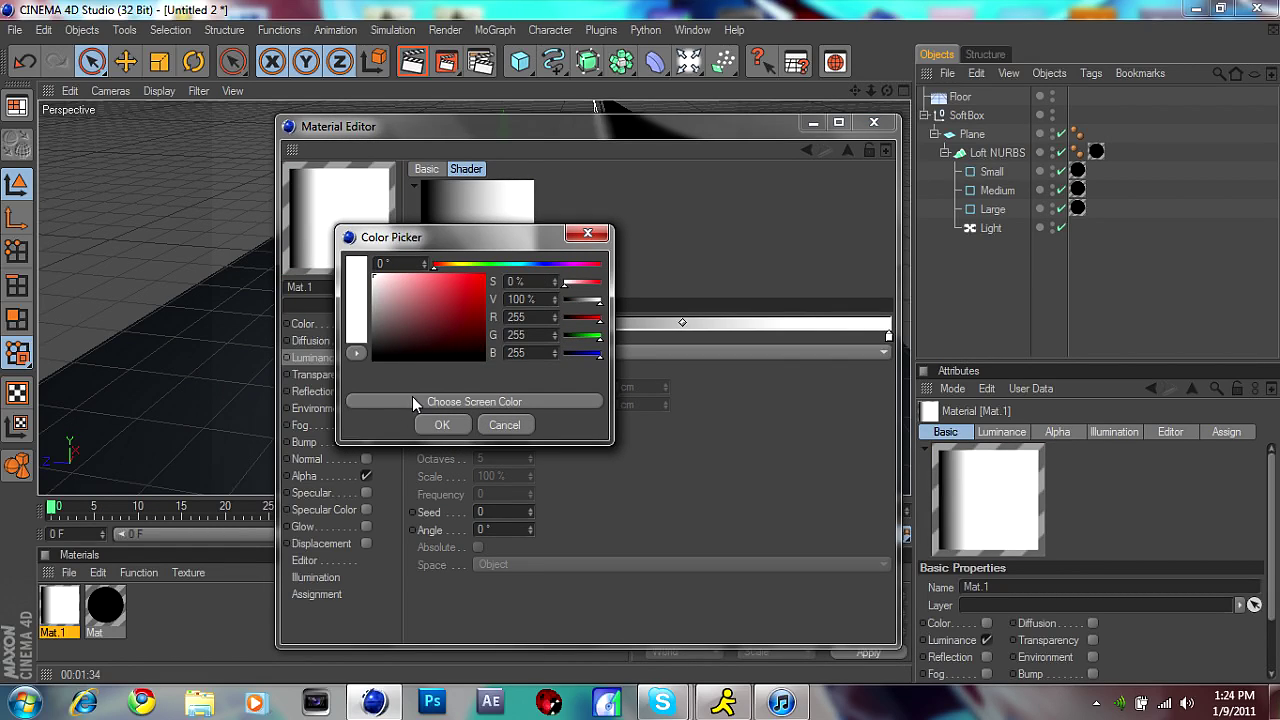
pyautogui.click(425, 423)
# - Make the Luminance gradient 2D - Circular, with its end knot moved slightly inward and coloured grey
pyautogui.click(499, 353)
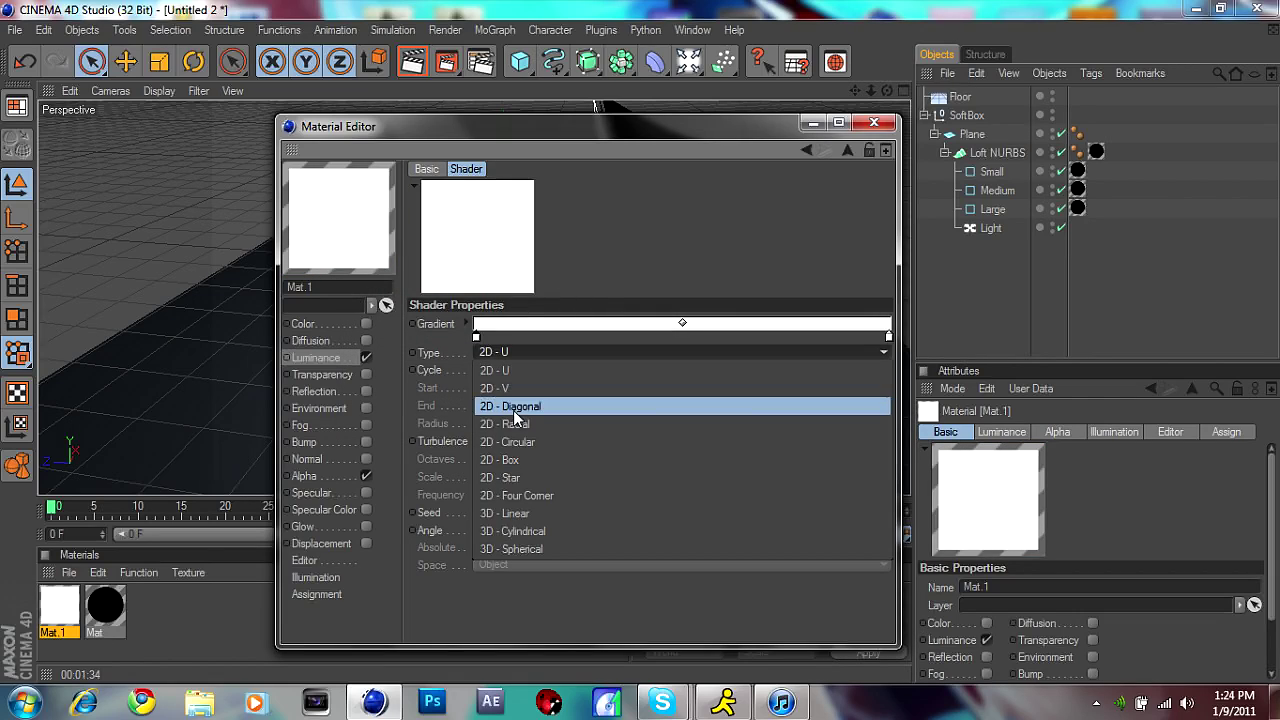
pyautogui.click(521, 441)
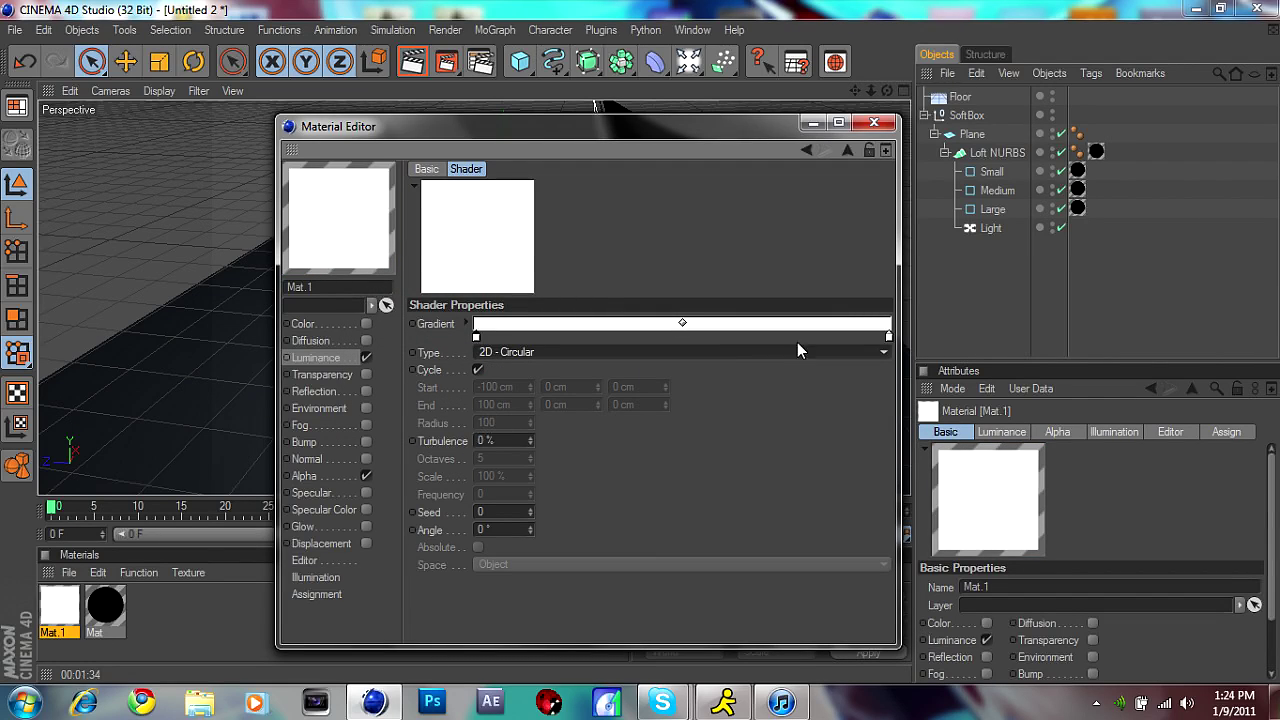
pyautogui.click(887, 337)
pyautogui.click(834, 336)
pyautogui.doubleClick(834, 337)
pyautogui.moveTo(812, 322); pyautogui.dragTo(716, 302)
pyautogui.click(801, 424)
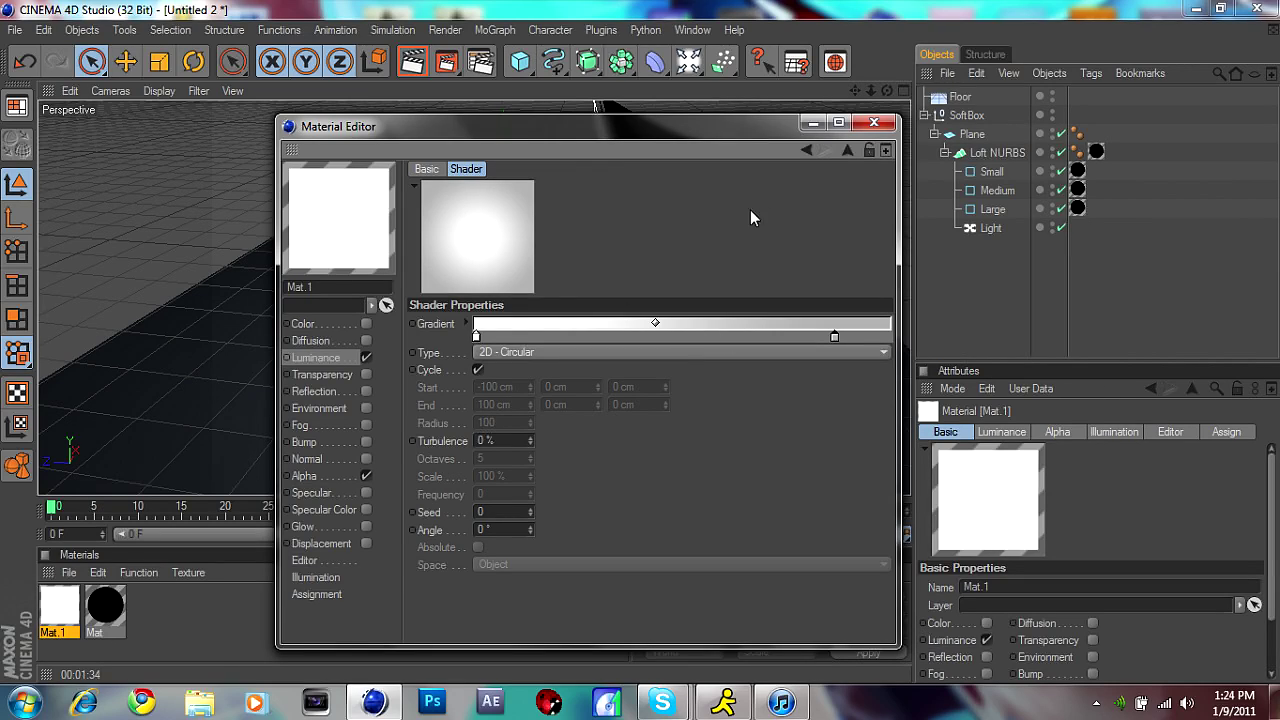
# - Make the Alpha gradient 2D - Circular, with its end knot coloured grey (RGB 142) and moved slightly inward
pyautogui.click(340, 477)
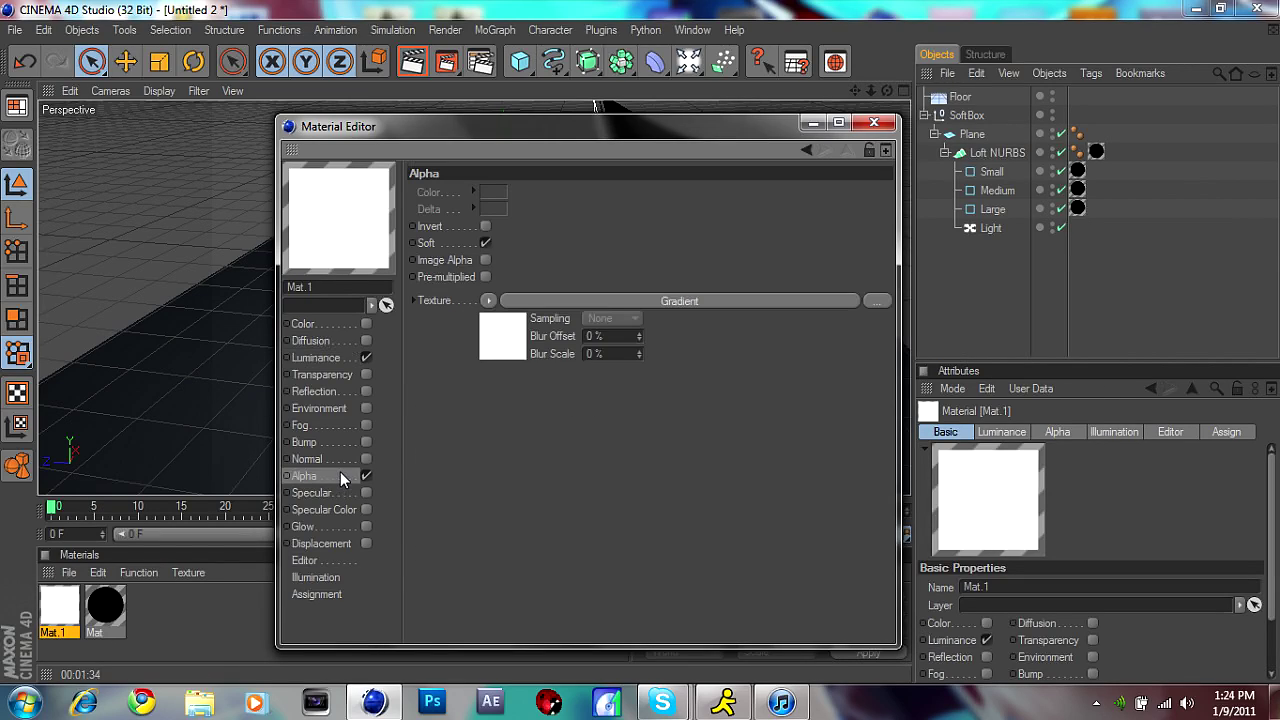
pyautogui.click(522, 301)
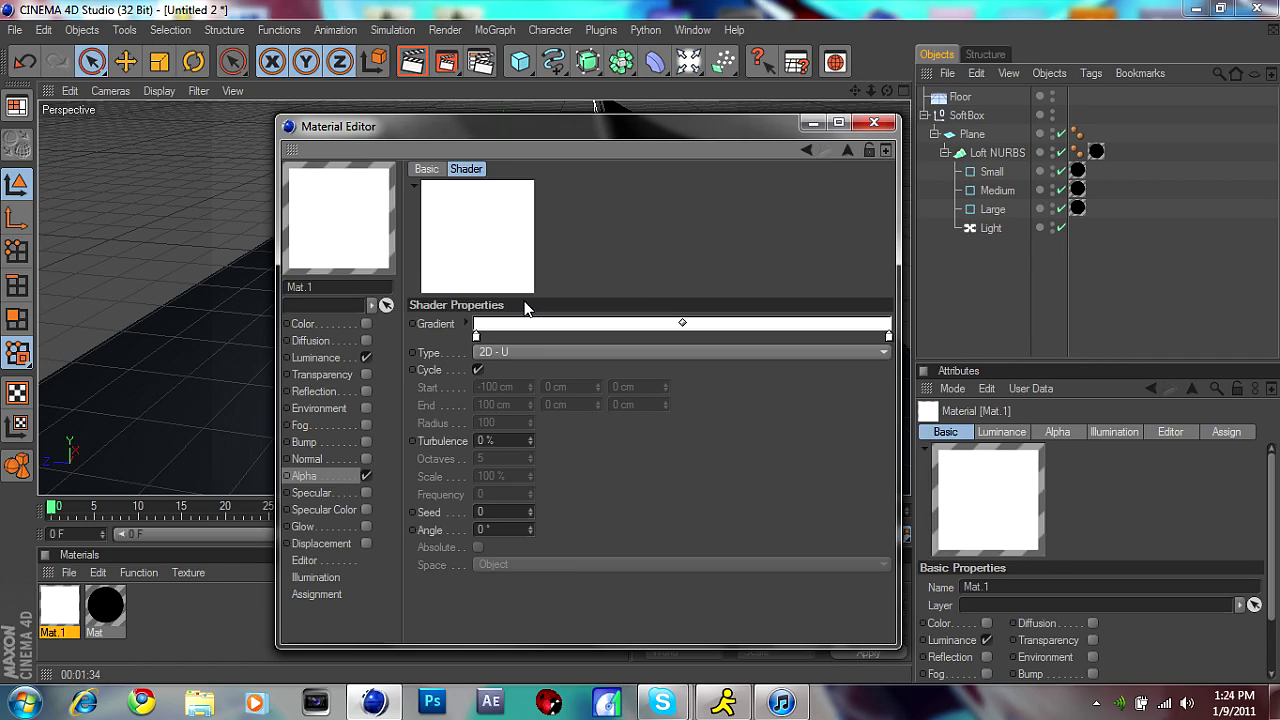
pyautogui.doubleClick(889, 336)
pyautogui.moveTo(765, 333); pyautogui.dragTo(753, 318)
pyautogui.click(853, 427)
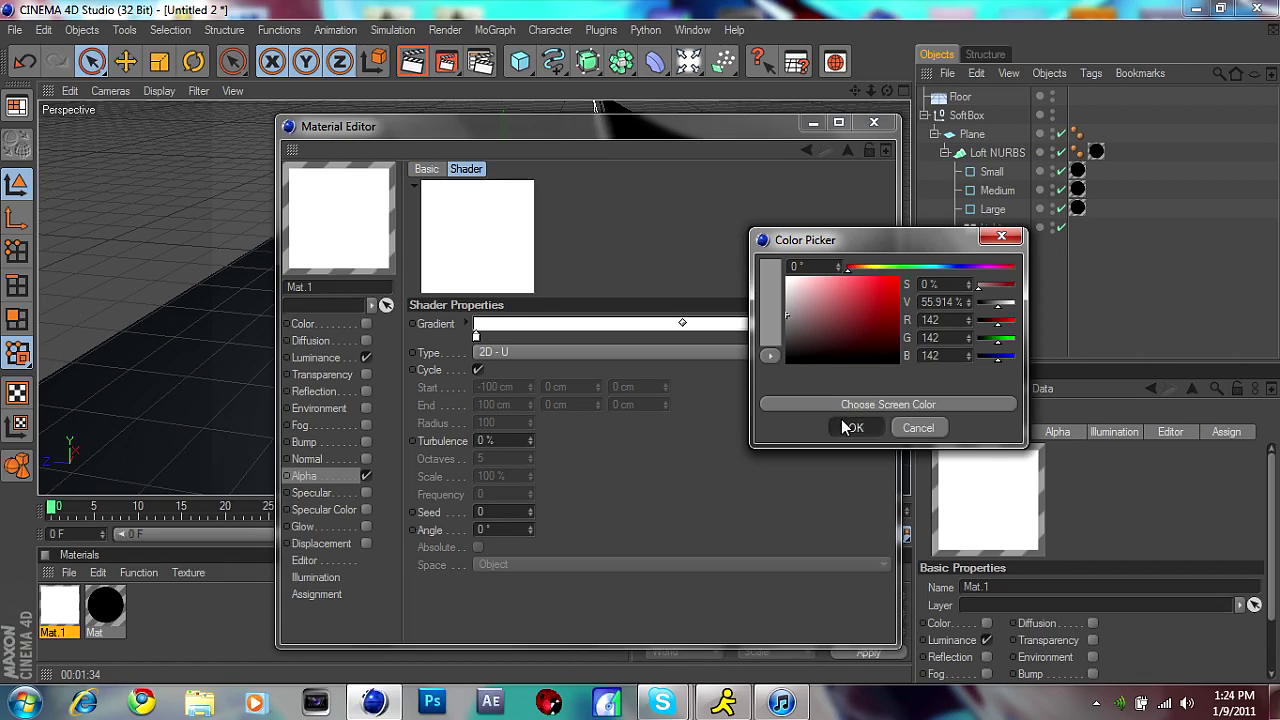
pyautogui.moveTo(866, 334); pyautogui.dragTo(838, 336)
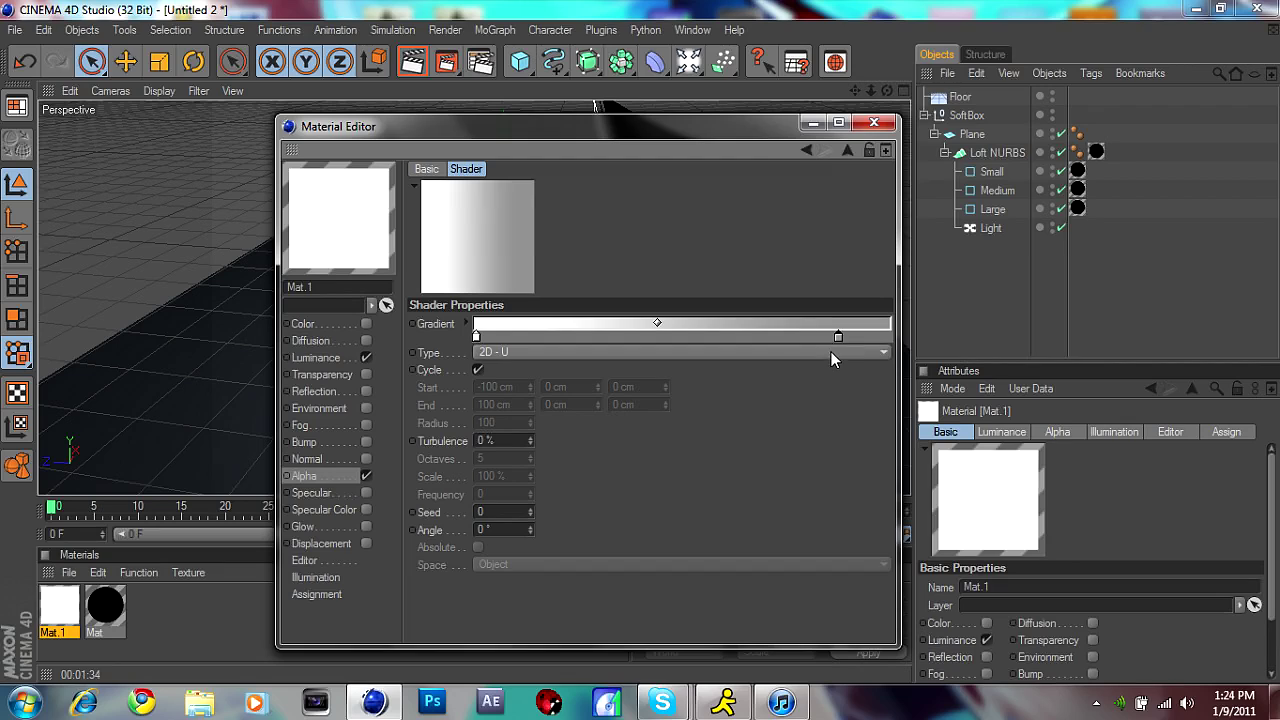
pyautogui.click(831, 356)
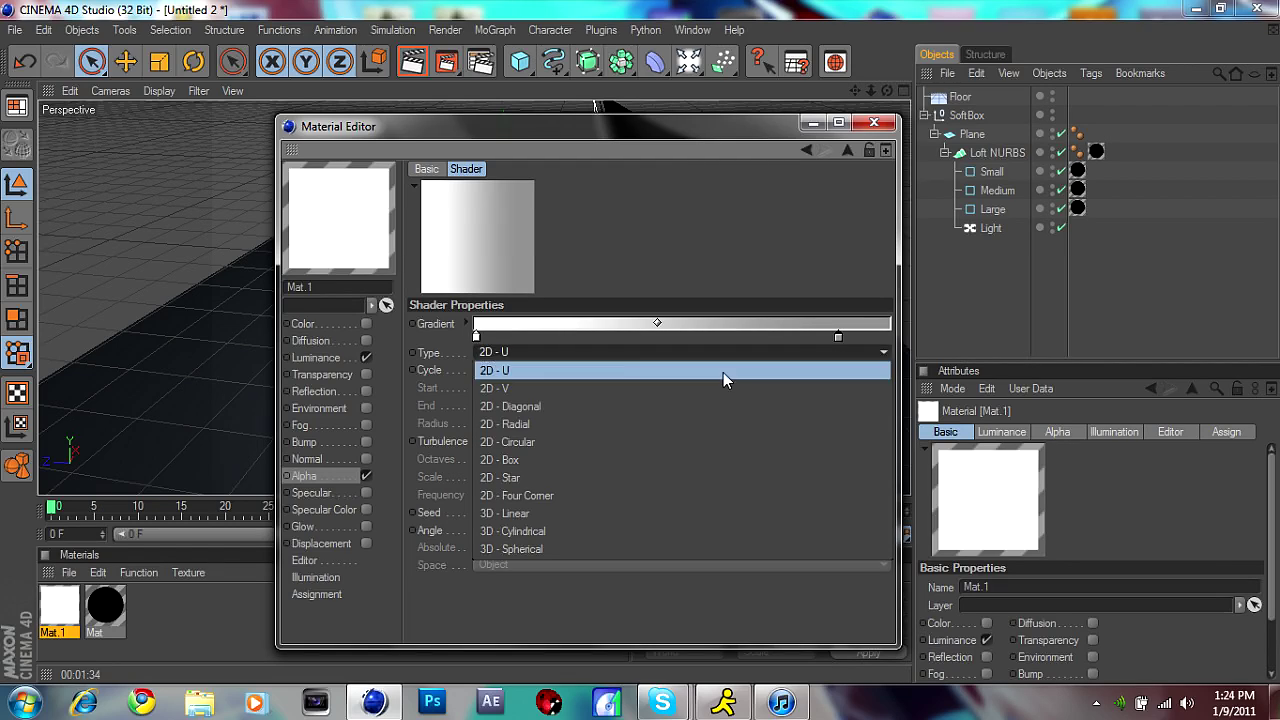
pyautogui.click(588, 441)
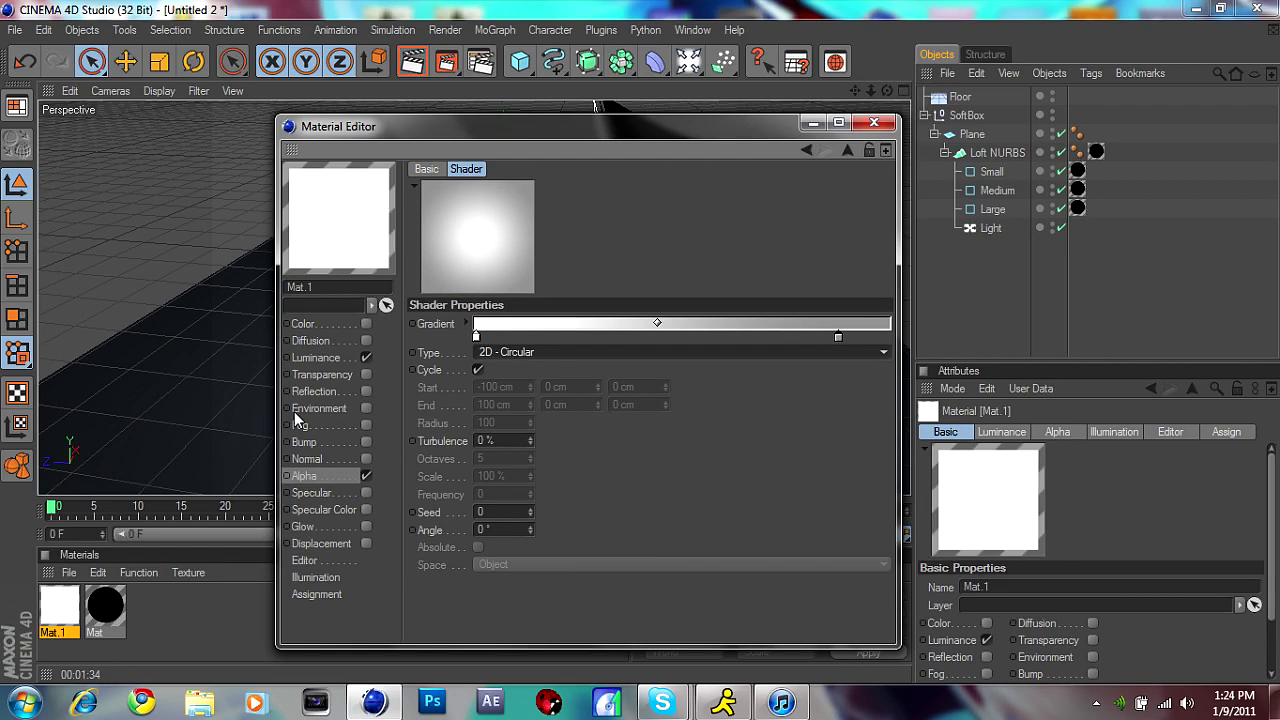
# - Close the material settings, apply the glowing white material to the Plane, and view the softbox from its front
pyautogui.click(322, 357)
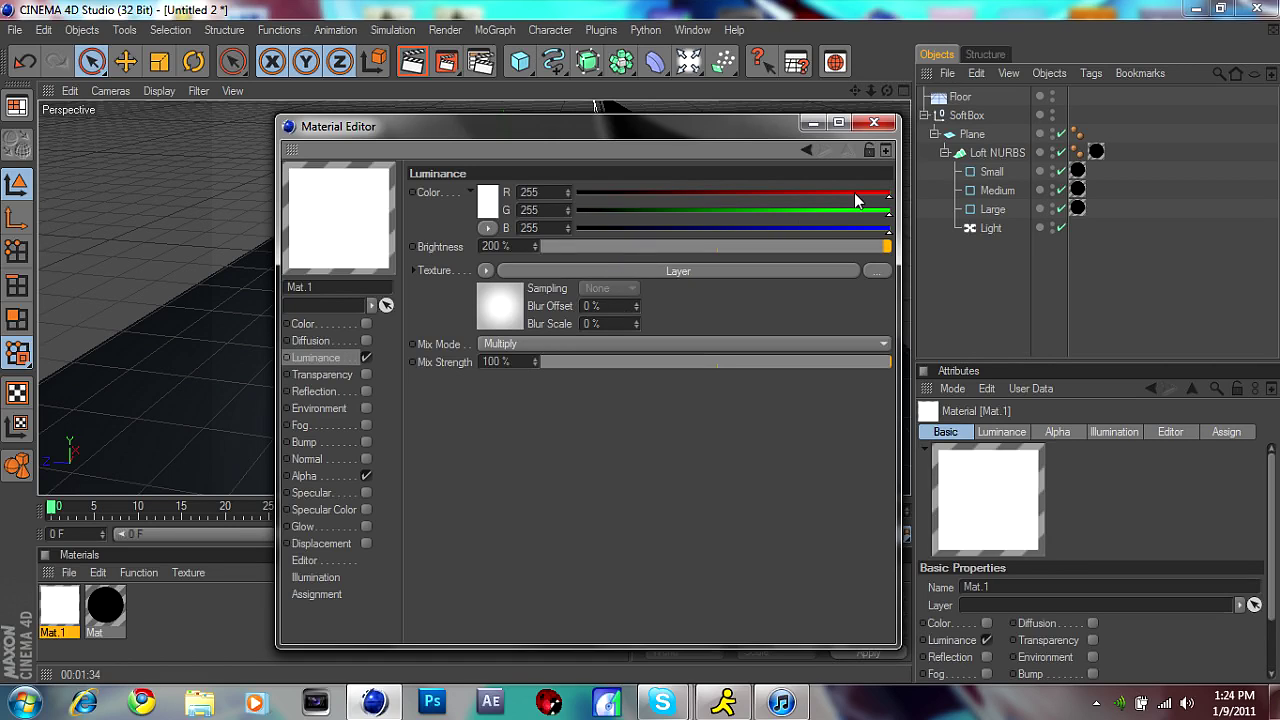
pyautogui.click(874, 123)
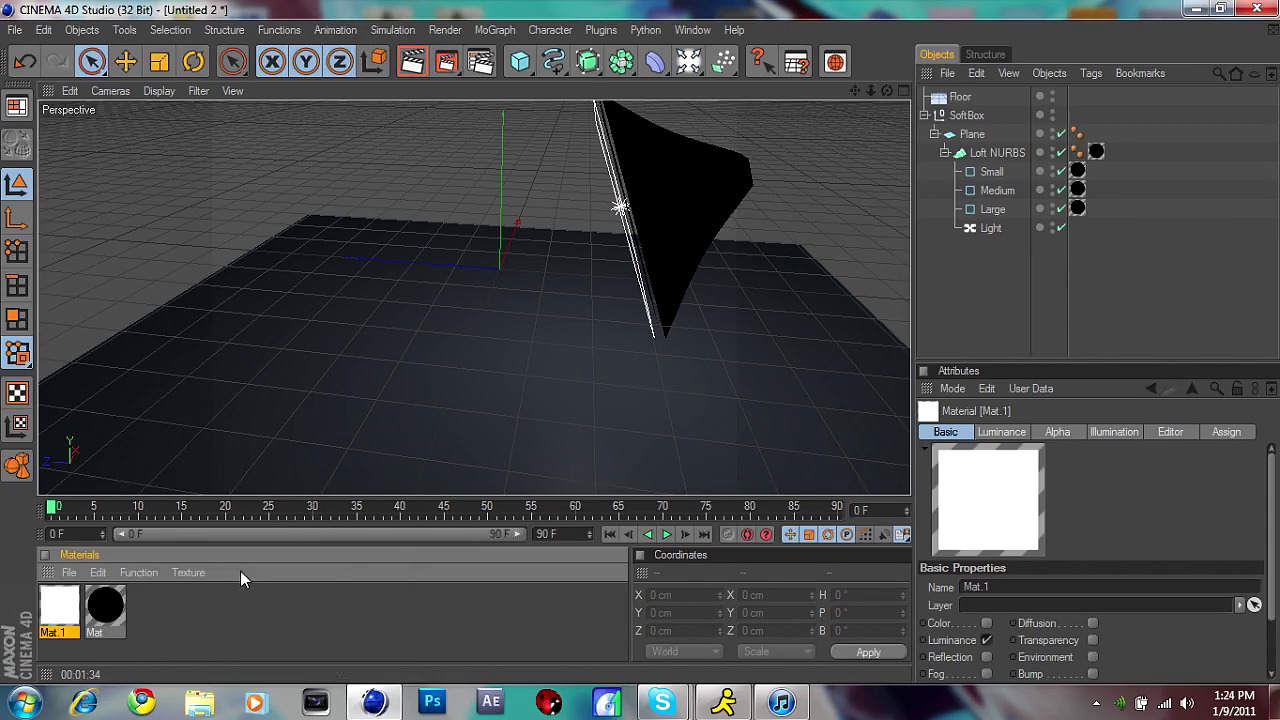
pyautogui.moveTo(78, 612); pyautogui.dragTo(971, 137)
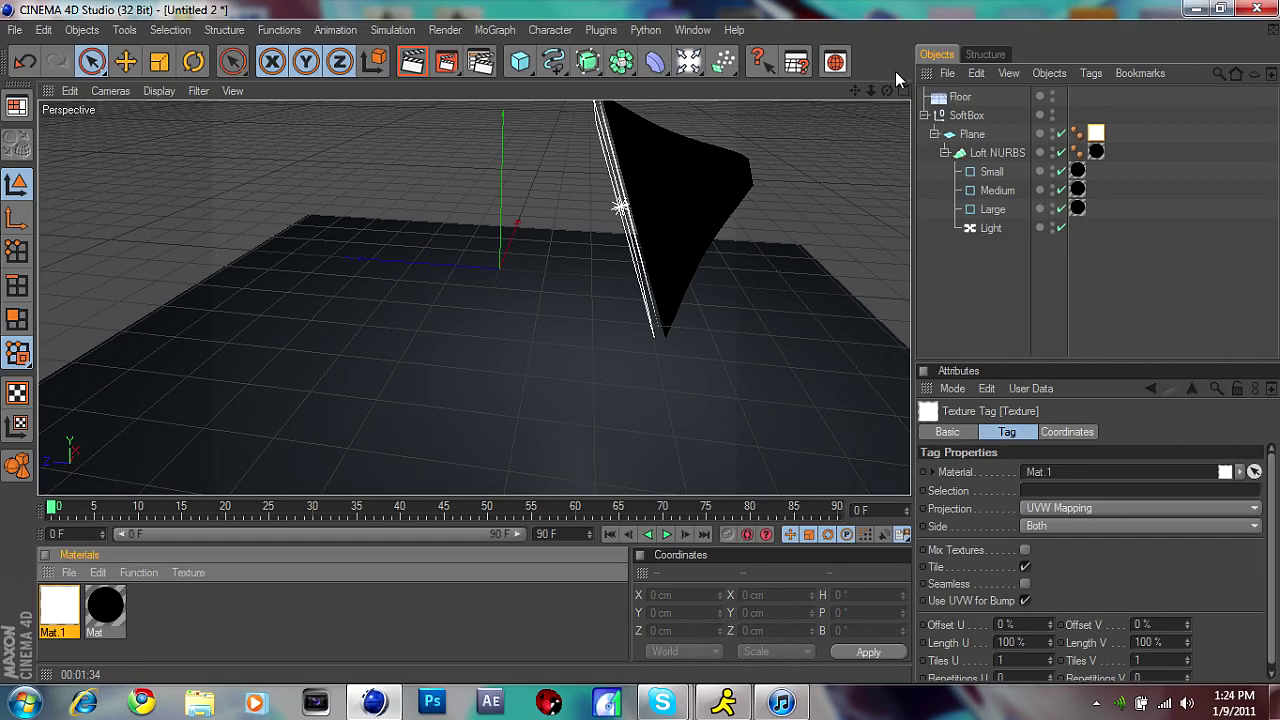
pyautogui.moveTo(886, 91); pyautogui.dragTo(742, 112)
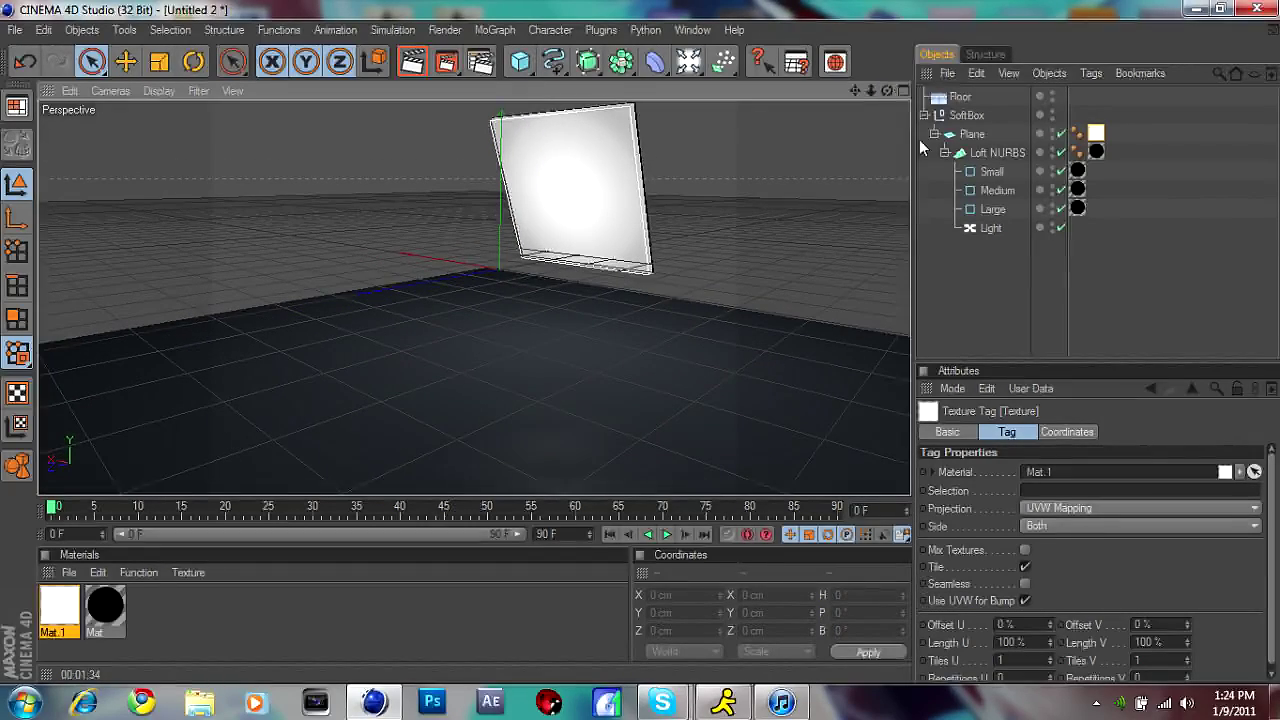
# - Review the Luminance settings of the glowing white material applied to the Plane
pyautogui.doubleClick(1097, 134)
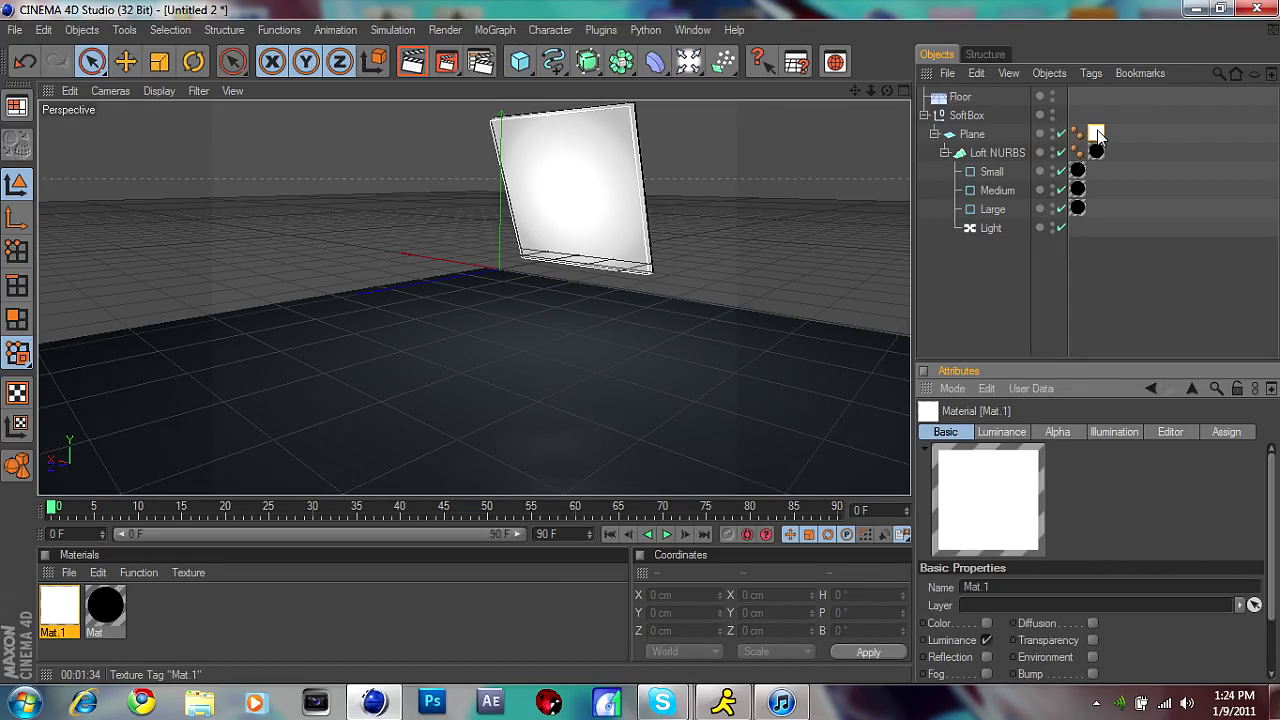
pyautogui.doubleClick(70, 607)
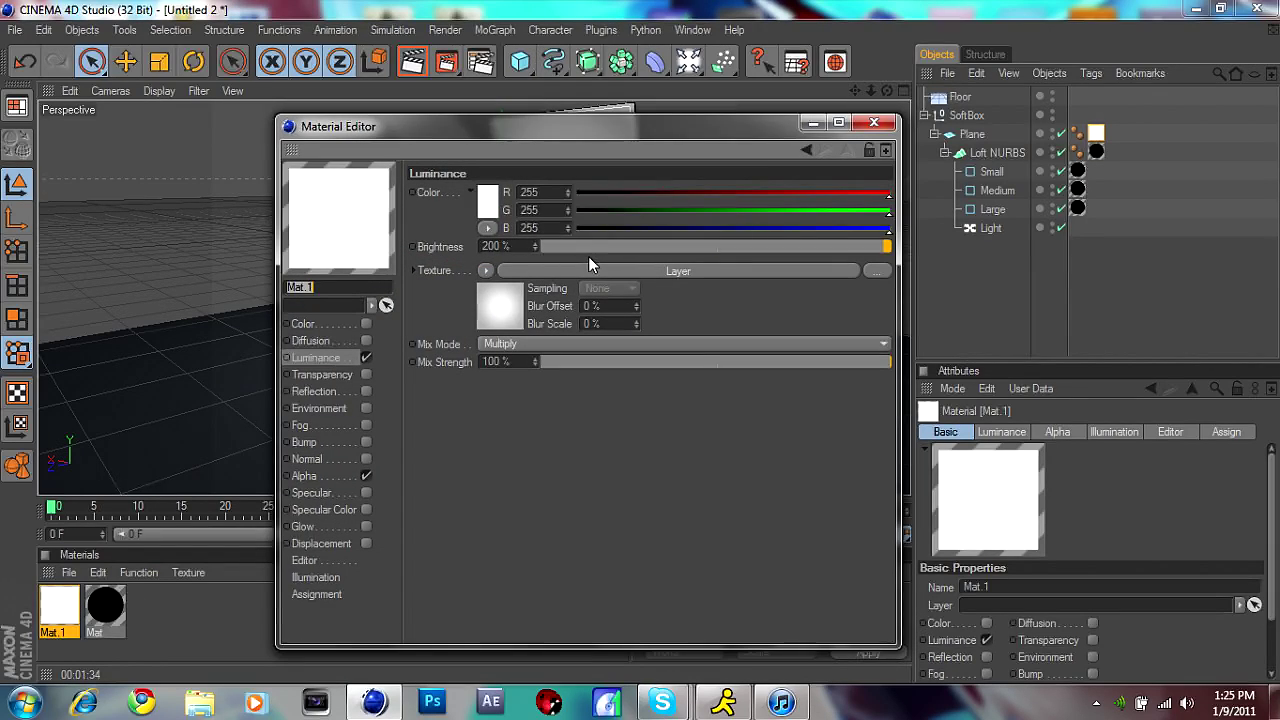
pyautogui.click(874, 122)
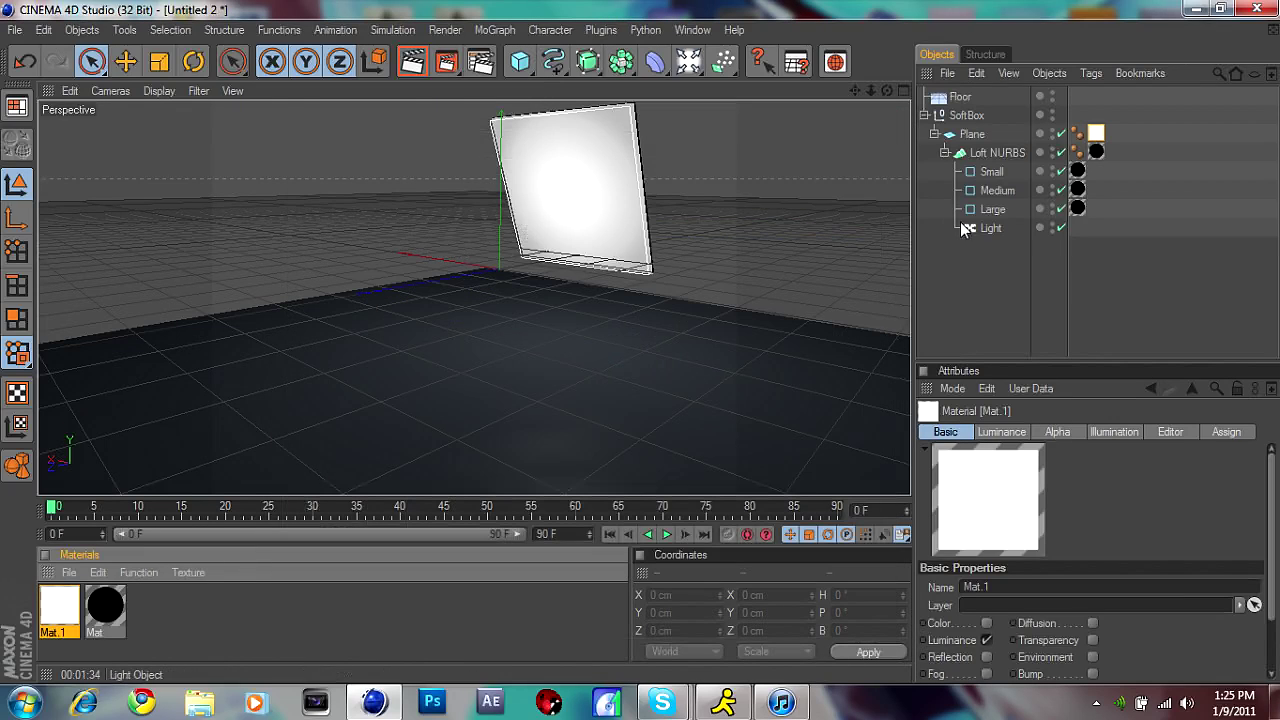
# - Raise the intensity of the softbox's area light to 100%
pyautogui.click(965, 224)
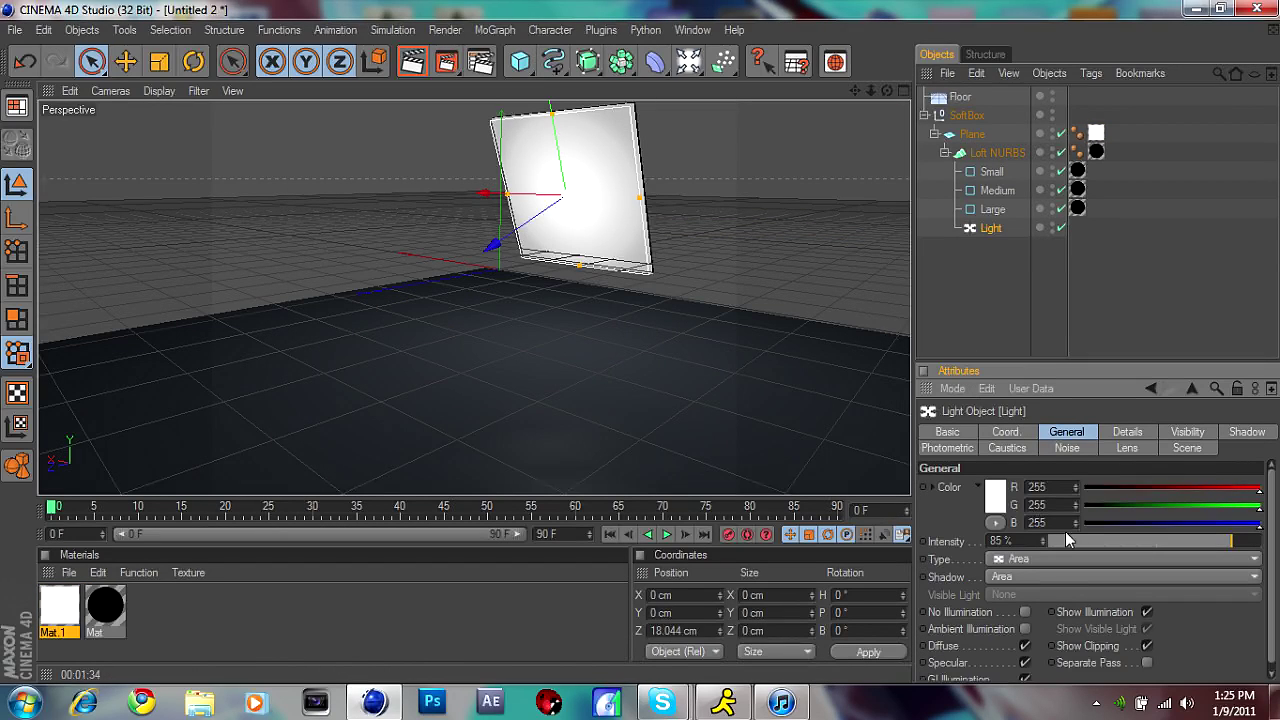
pyautogui.moveTo(1088, 540); pyautogui.dragTo(1262, 541)
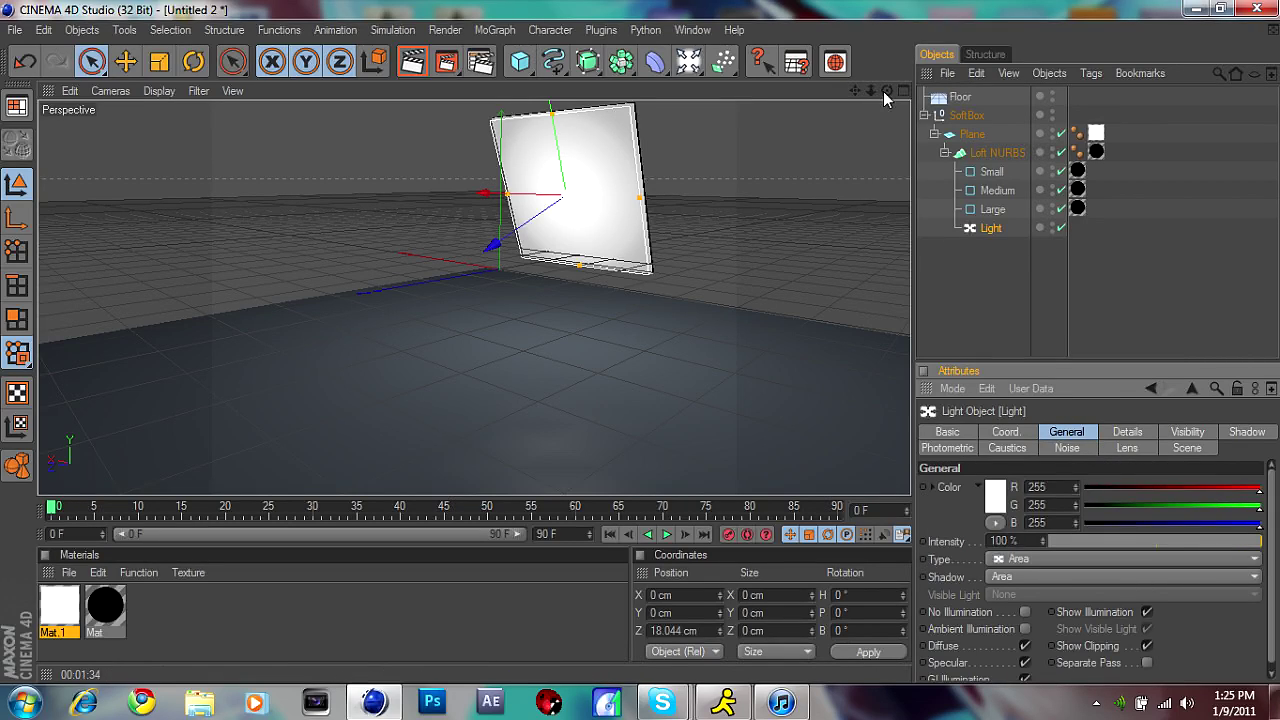
# - Add a MoText object and lower it along Y to about -231 cm, beneath the softbox
pyautogui.click(494, 30)
pyautogui.click(510, 234)
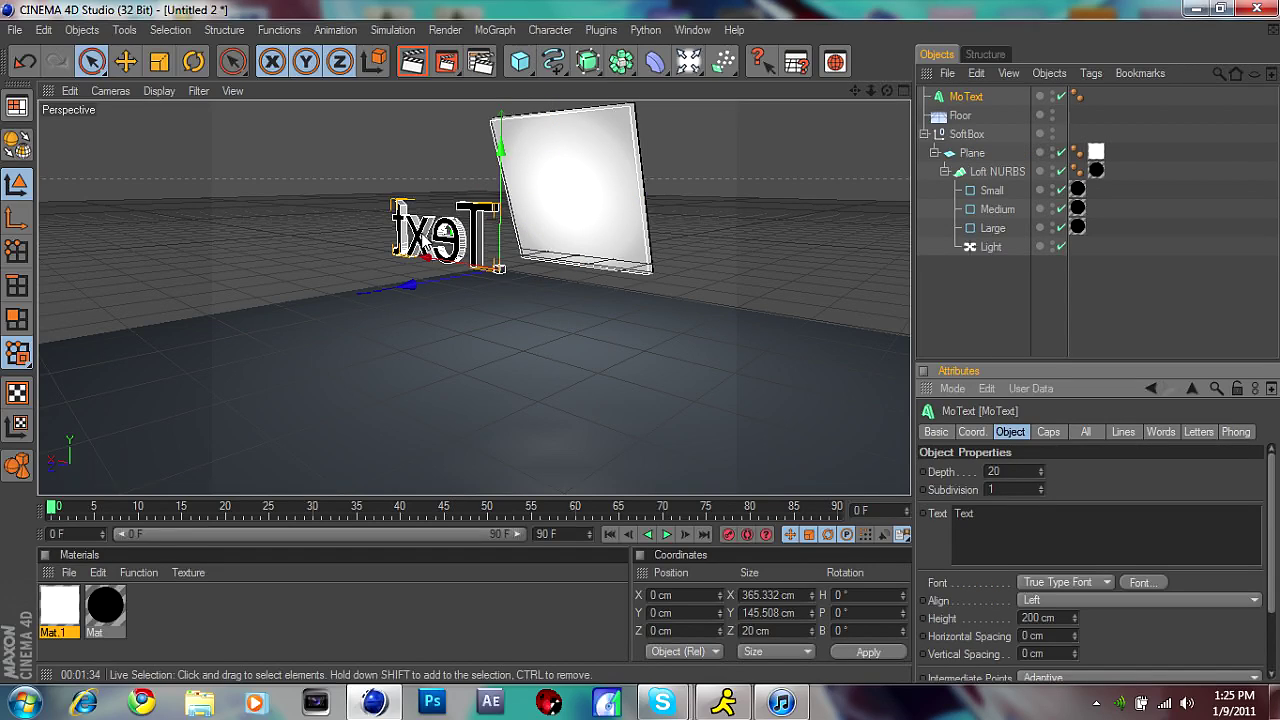
pyautogui.moveTo(501, 150); pyautogui.dragTo(499, 250)
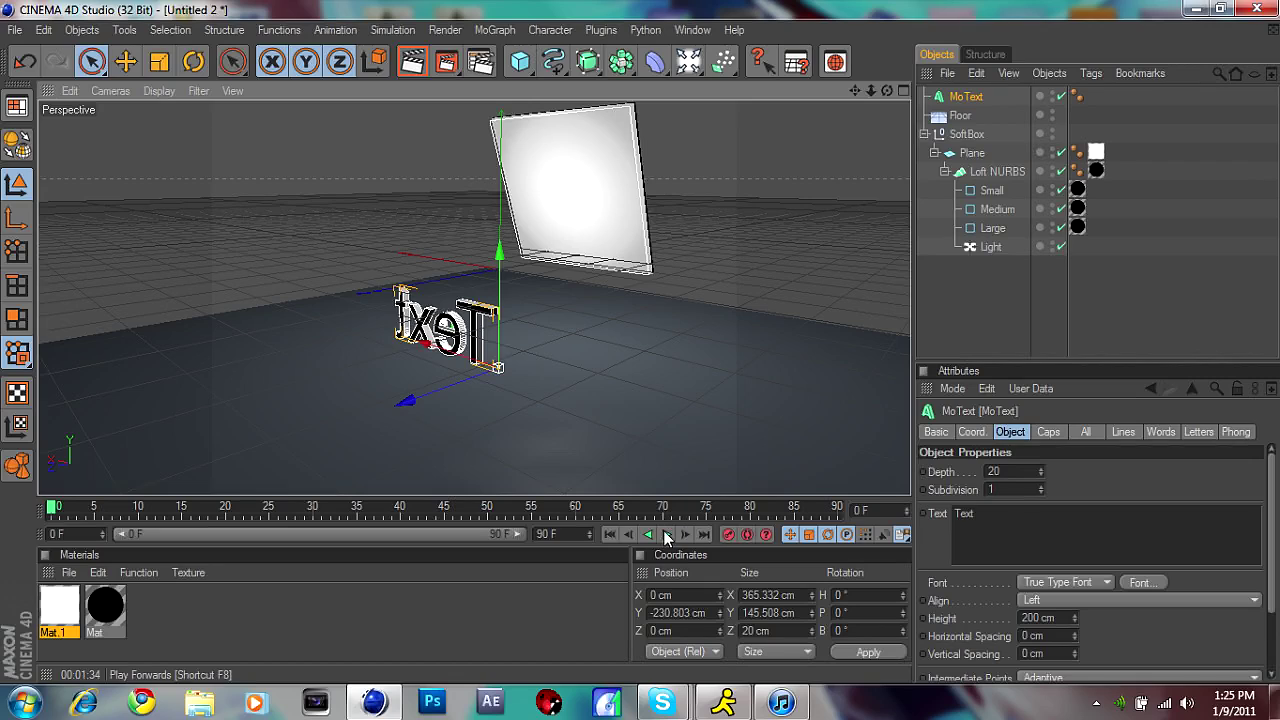
# - Force the SoftBox null visible in the editor and hide it in renders, working from the front of the text
pyautogui.moveTo(886, 91); pyautogui.dragTo(650, 100)
pyautogui.moveTo(855, 91); pyautogui.dragTo(750, 115)
pyautogui.moveTo(871, 91); pyautogui.dragTo(795, 106)
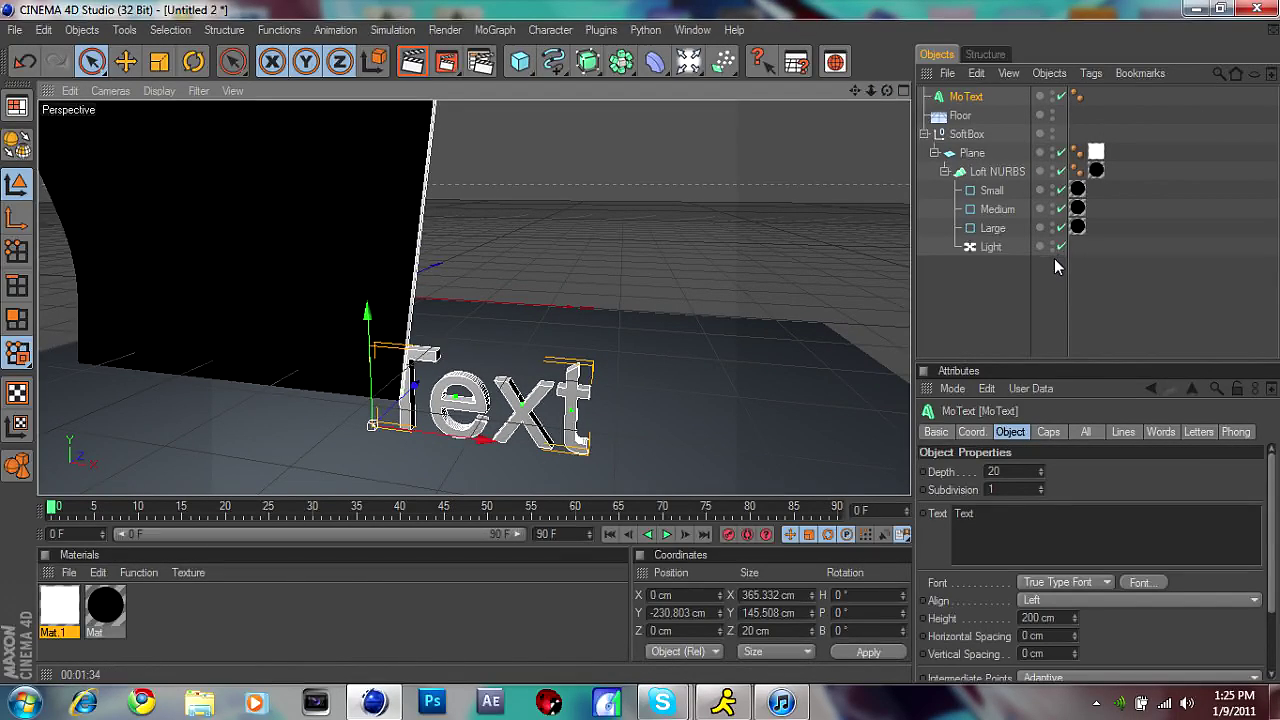
pyautogui.click(985, 134)
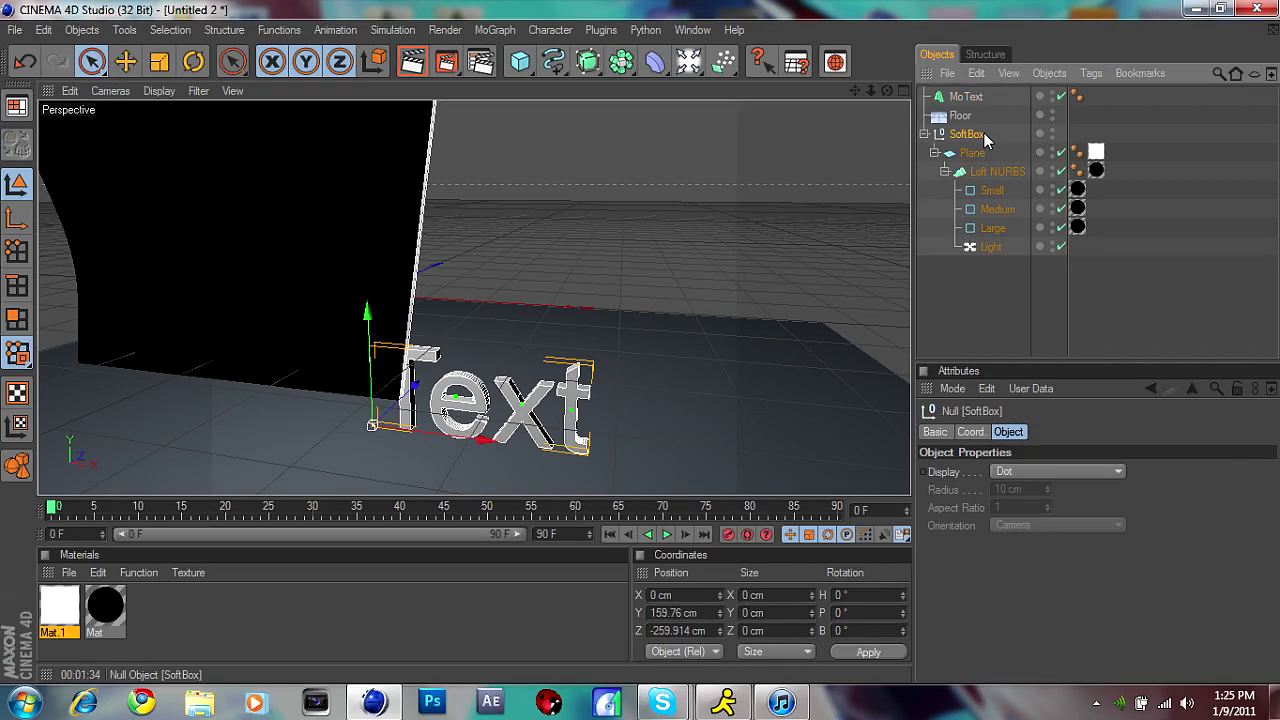
pyautogui.click(1052, 132)
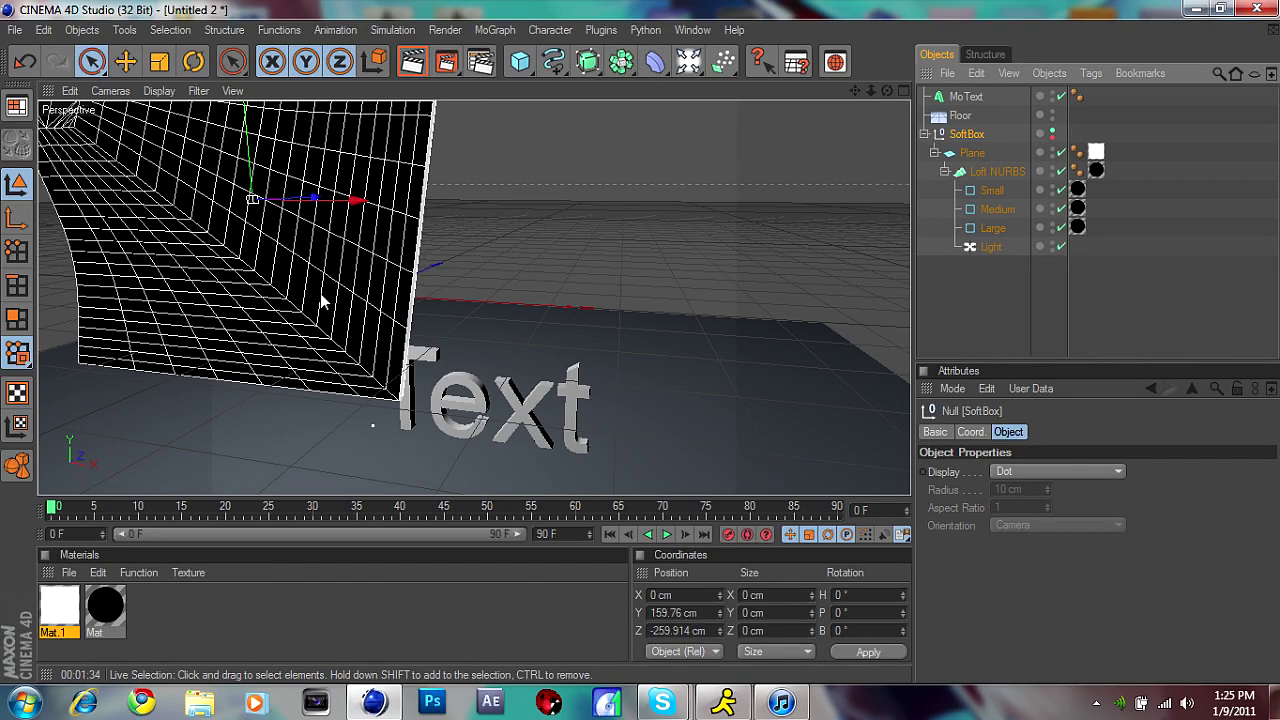
pyautogui.click(1052, 132)
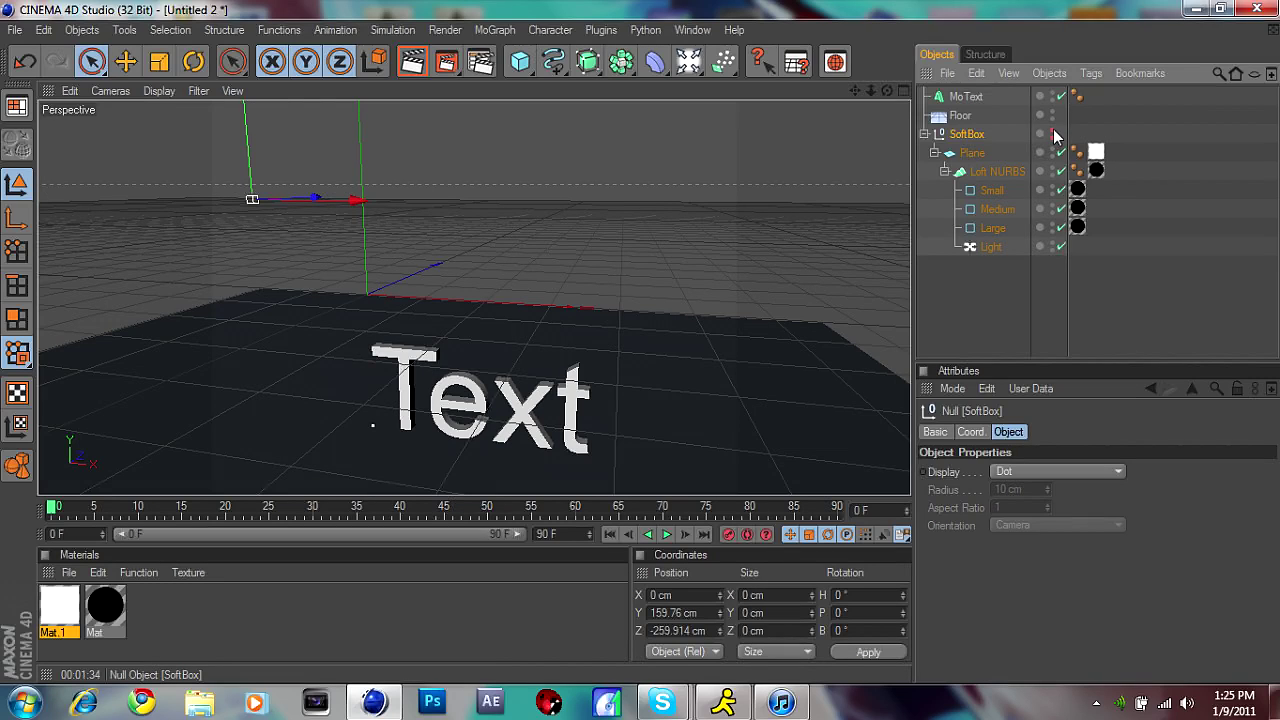
pyautogui.click(1052, 132)
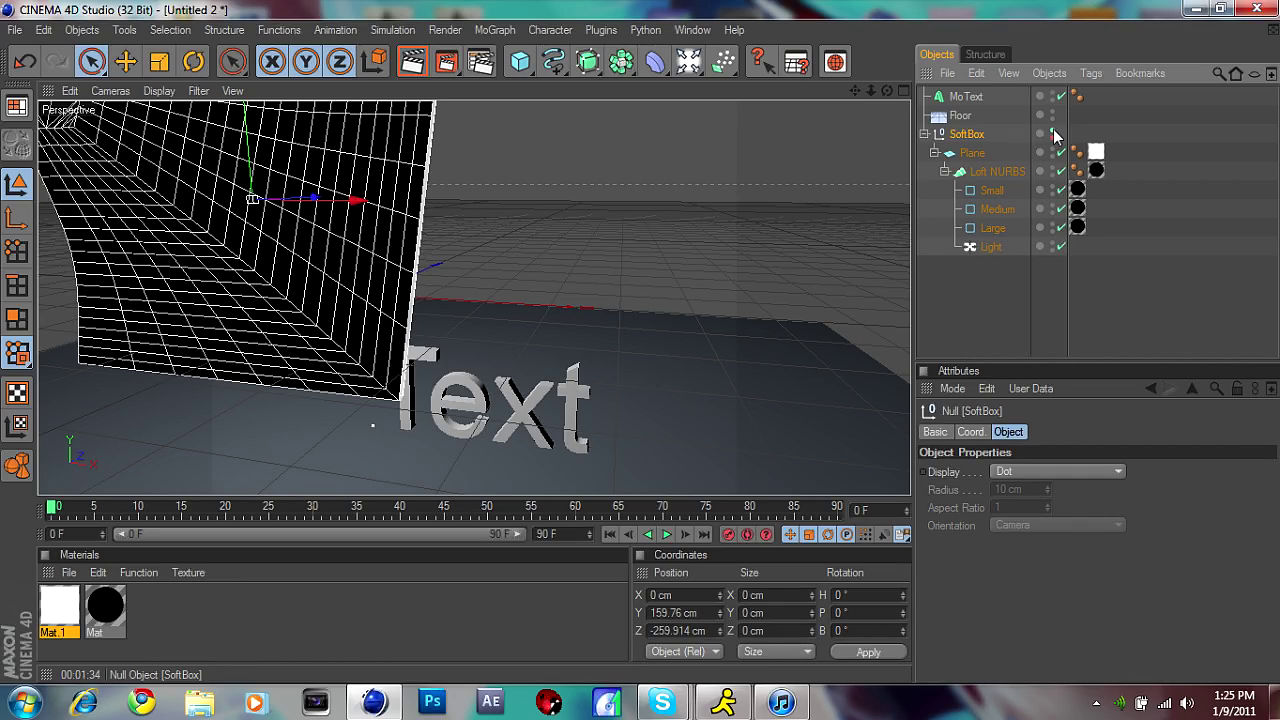
pyautogui.click(966, 263)
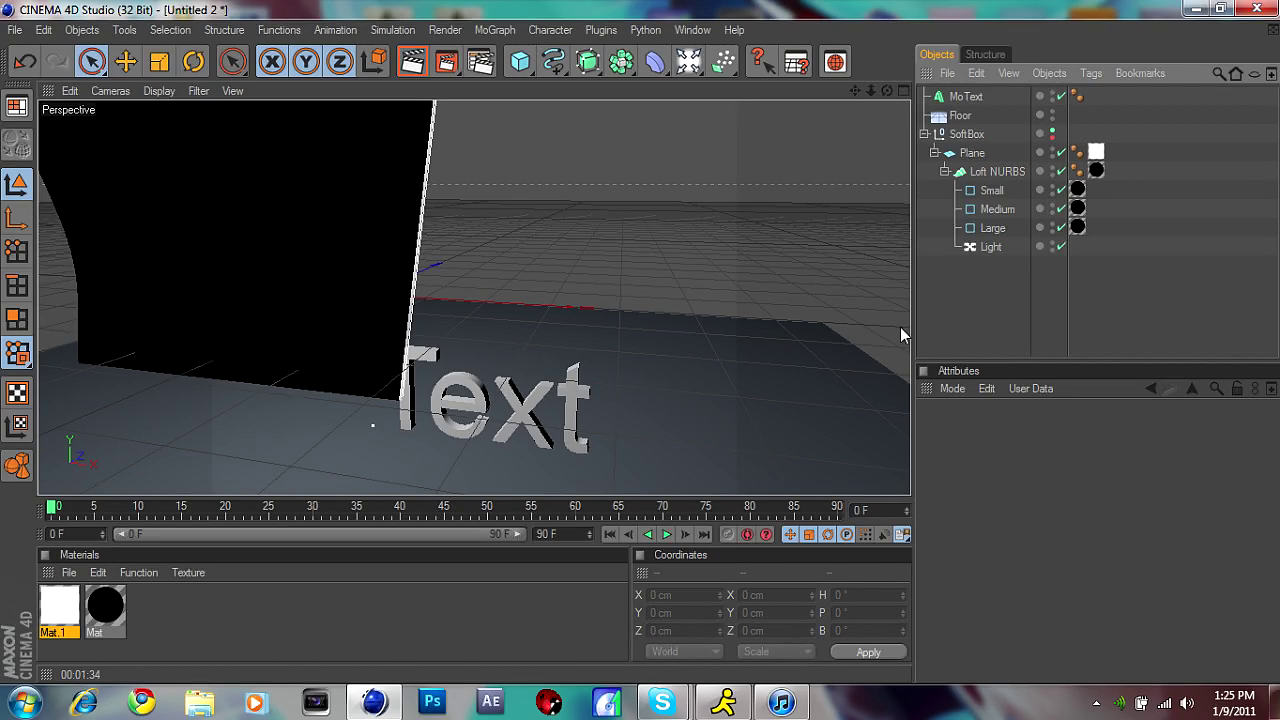
# - Change the MoText wording to VS3GFX with a depth of 50, and shift it along X to about -140 cm
pyautogui.keyDown('alt'); pyautogui.moveTo(900, 327); pyautogui.dragTo(700, 263); pyautogui.keyUp('alt')
pyautogui.moveTo(871, 90); pyautogui.dragTo(905, 91)
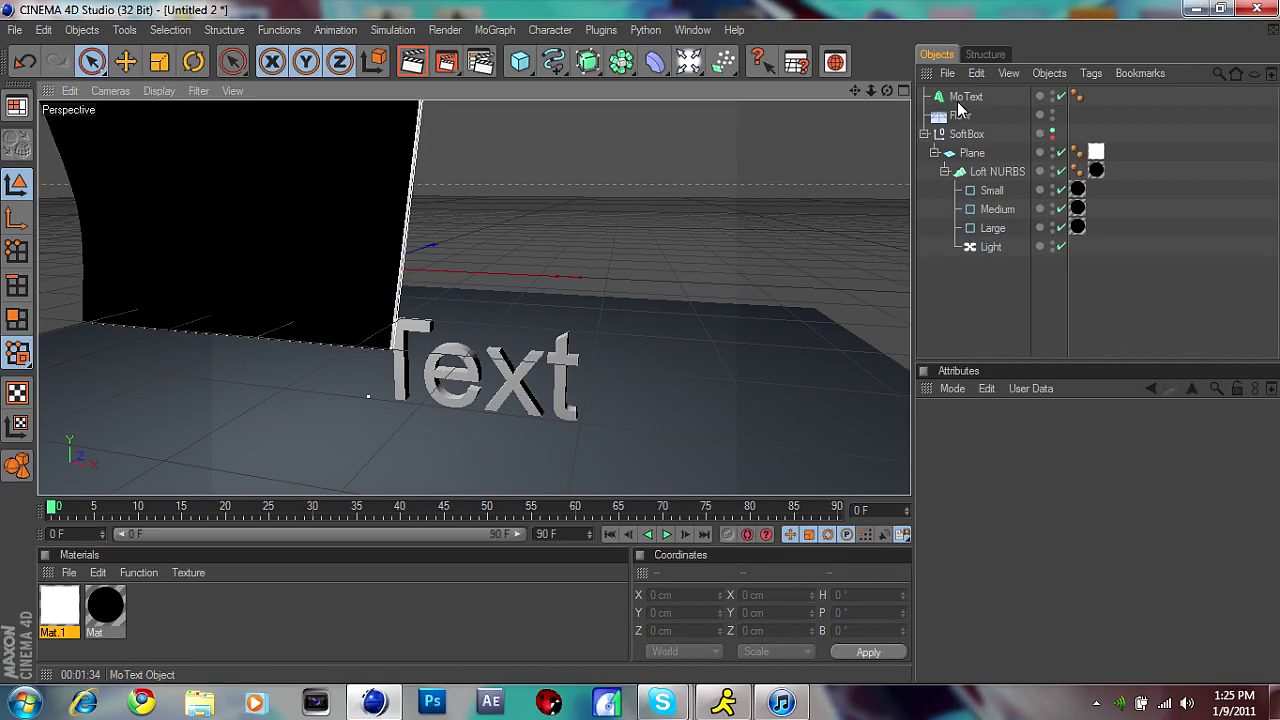
pyautogui.click(958, 100)
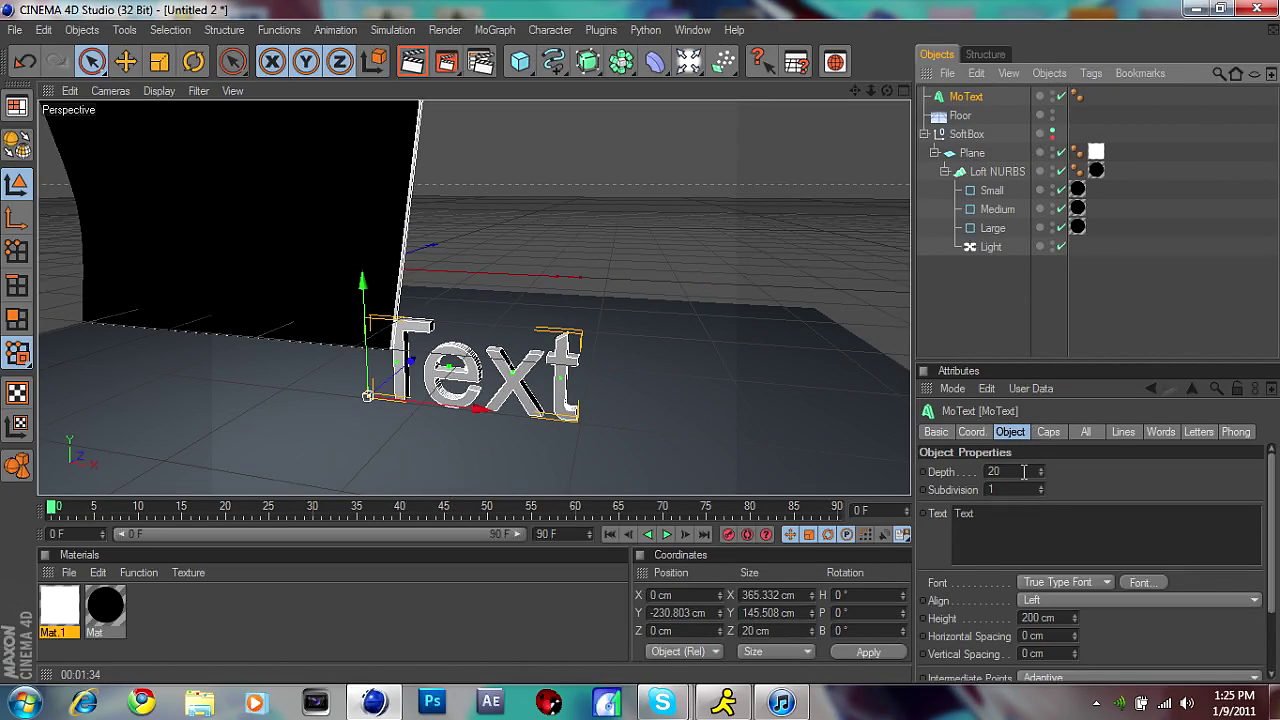
pyautogui.click(1035, 519)
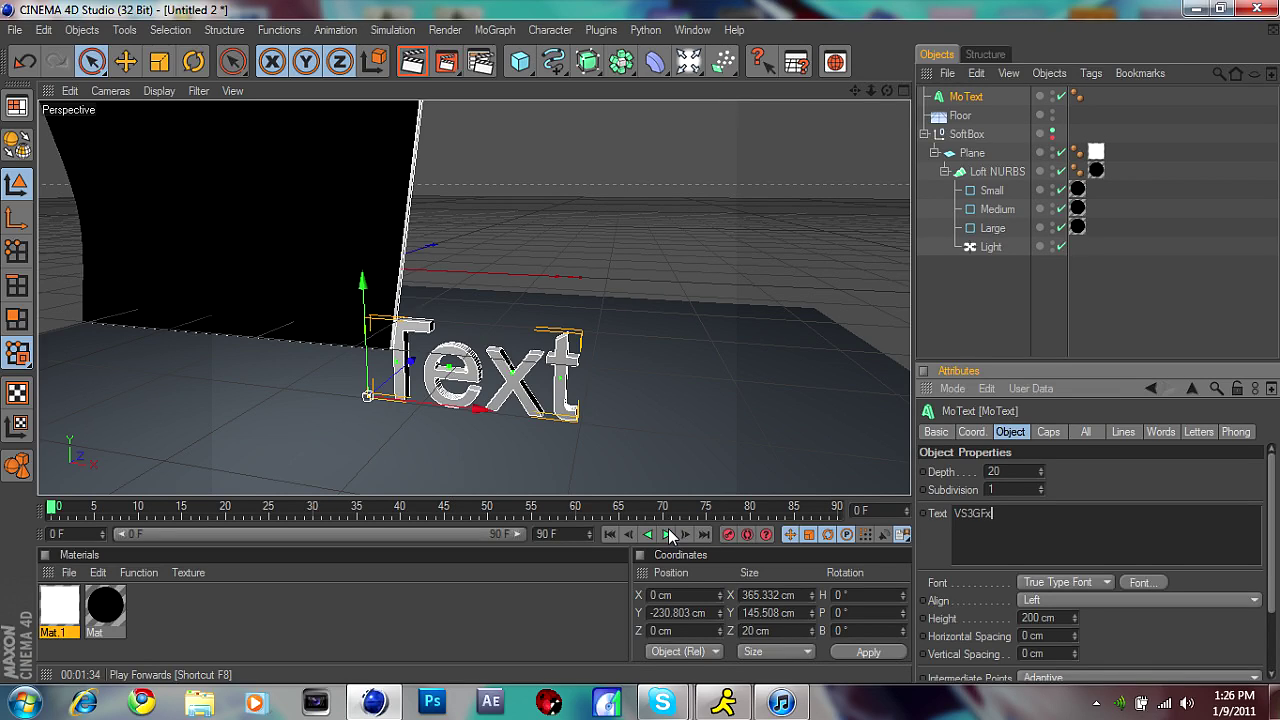
pyautogui.click(1027, 472)
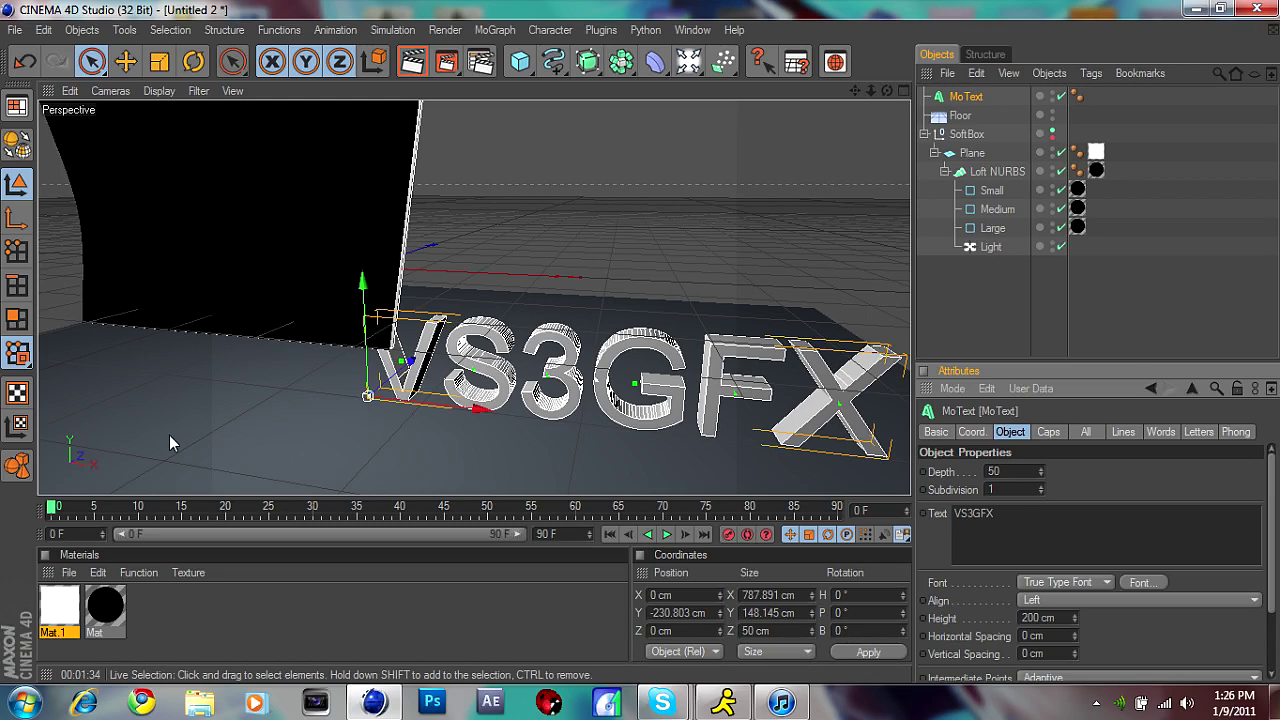
pyautogui.moveTo(478, 407); pyautogui.dragTo(699, 445)
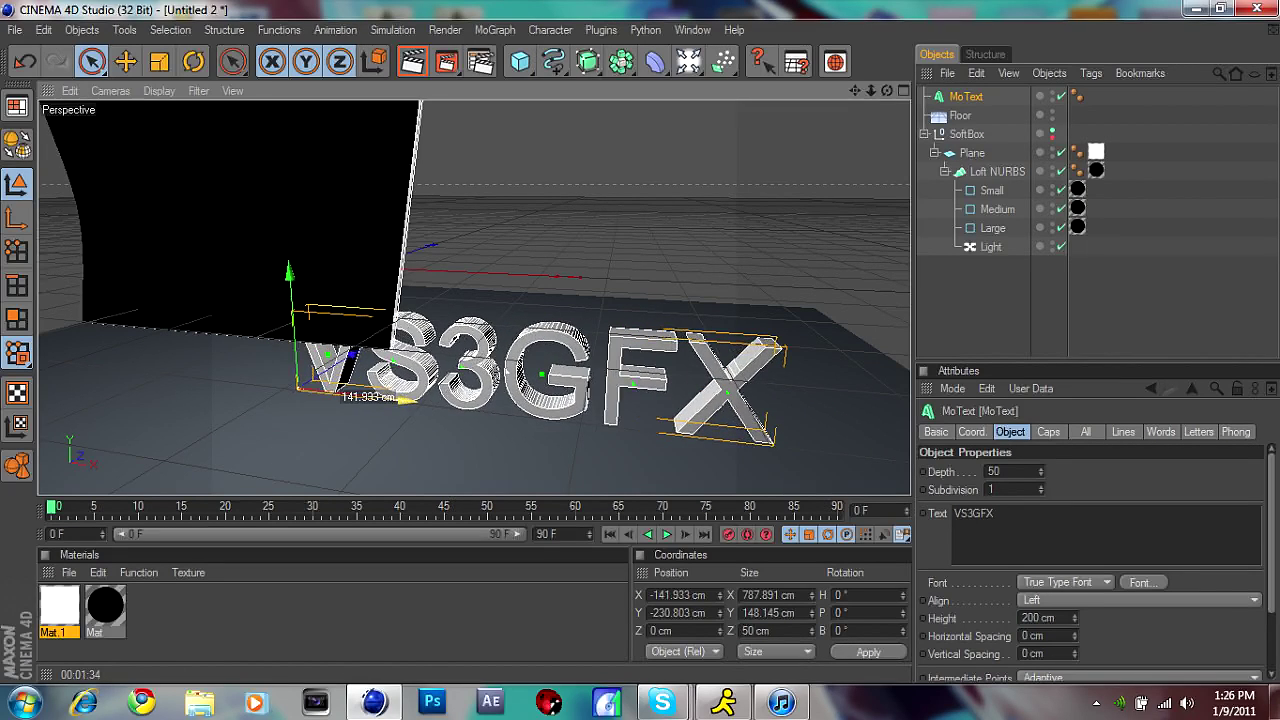
# - Give the MoText a Fillet Cap at both start and end
pyautogui.click(1045, 431)
pyautogui.click(1022, 470)
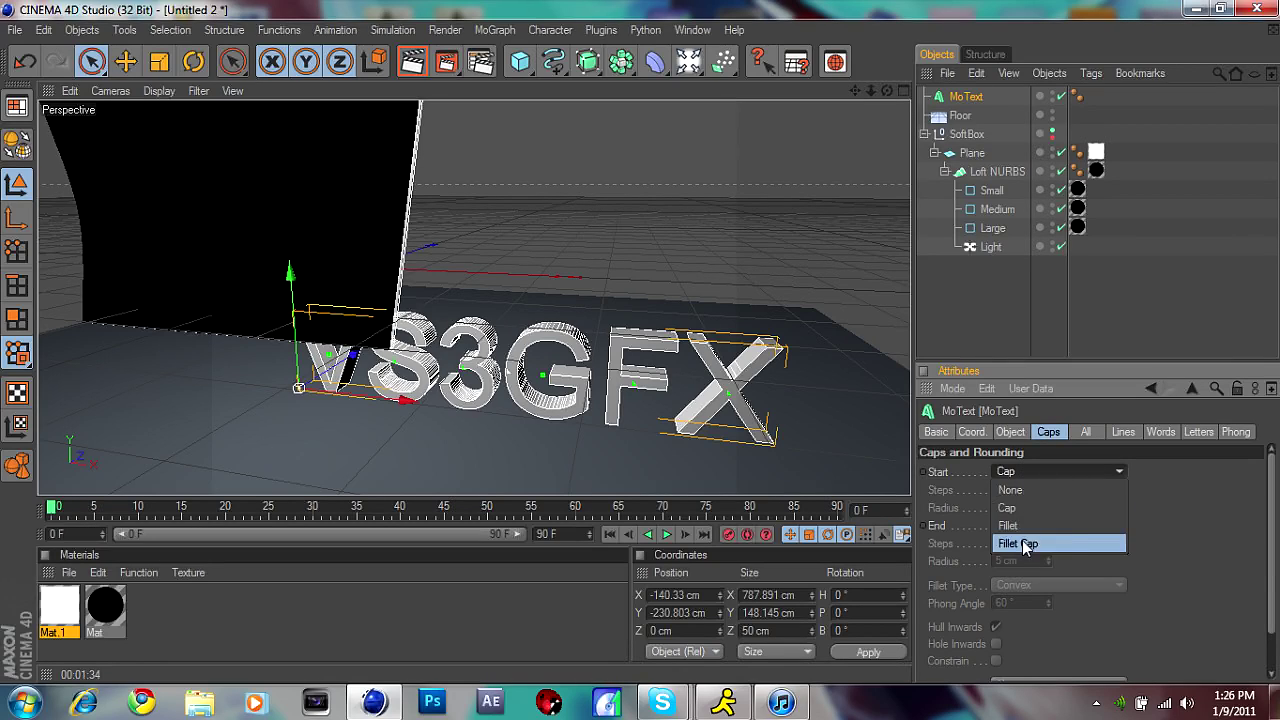
pyautogui.click(1020, 543)
pyautogui.click(1020, 526)
pyautogui.click(1022, 597)
pyautogui.click(289, 603)
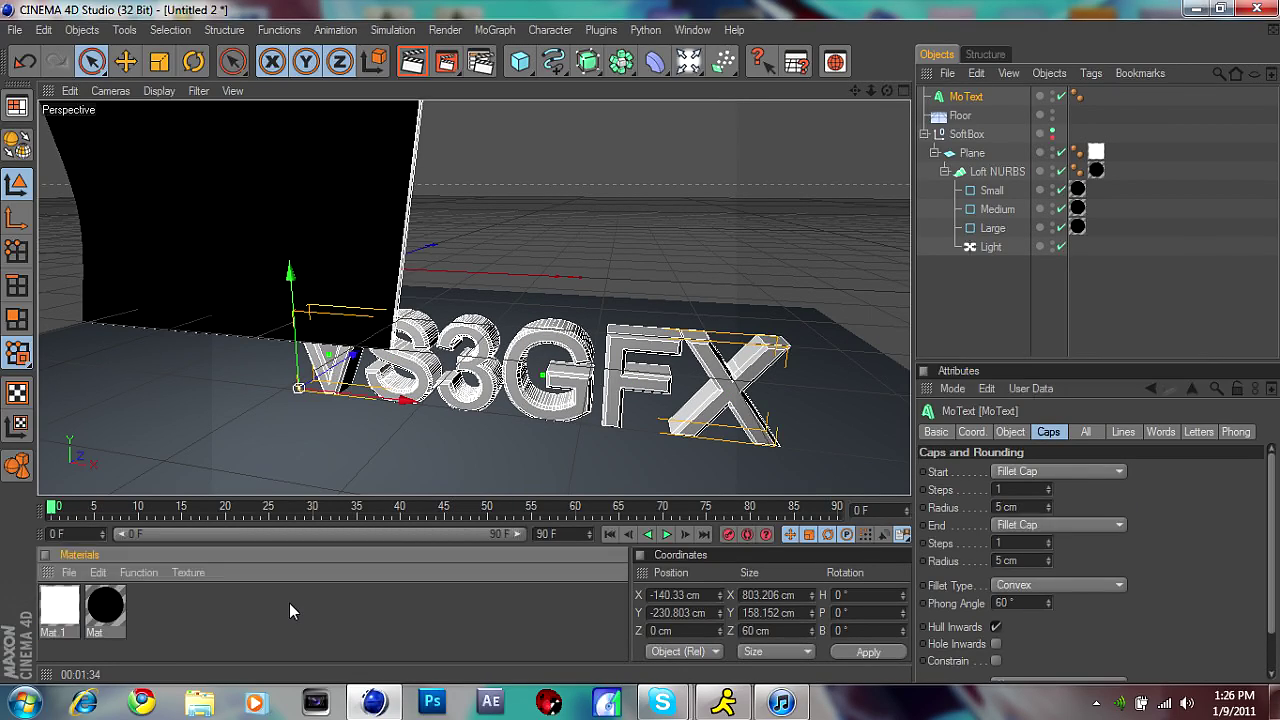
pyautogui.rightClick(100, 613)
pyautogui.click(93, 607)
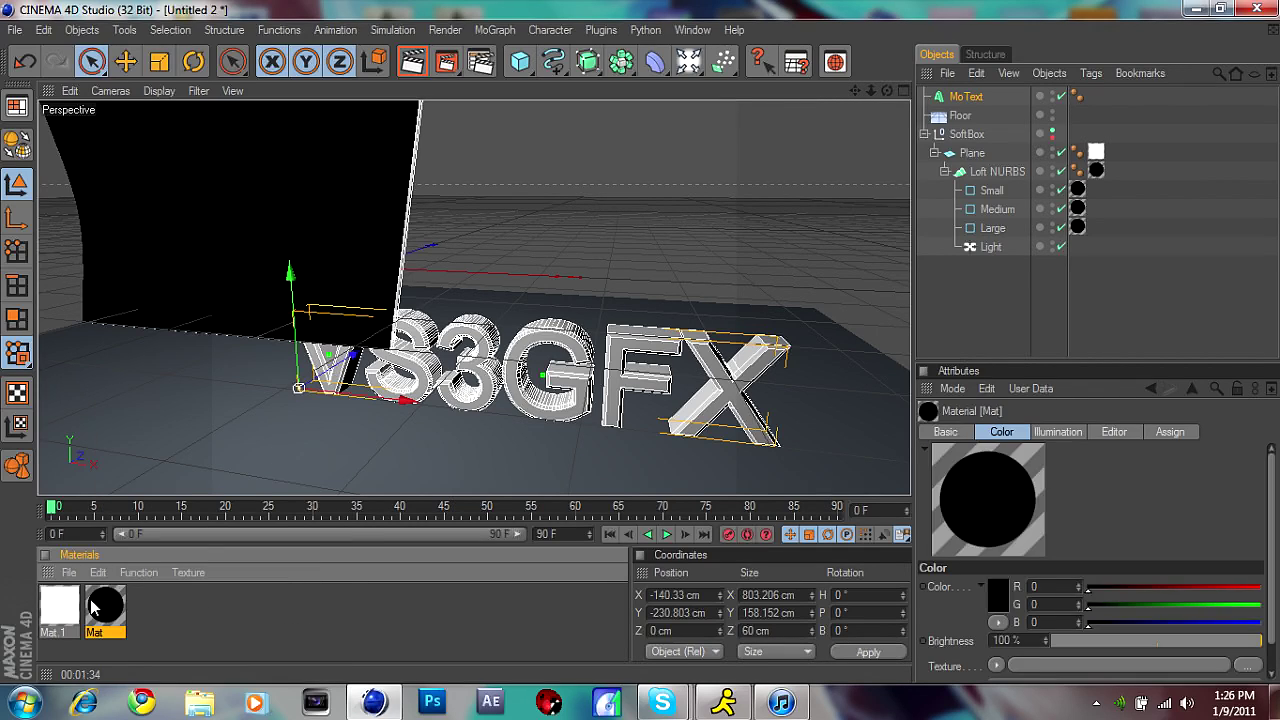
pyautogui.hotkey('ctrl', 'z')
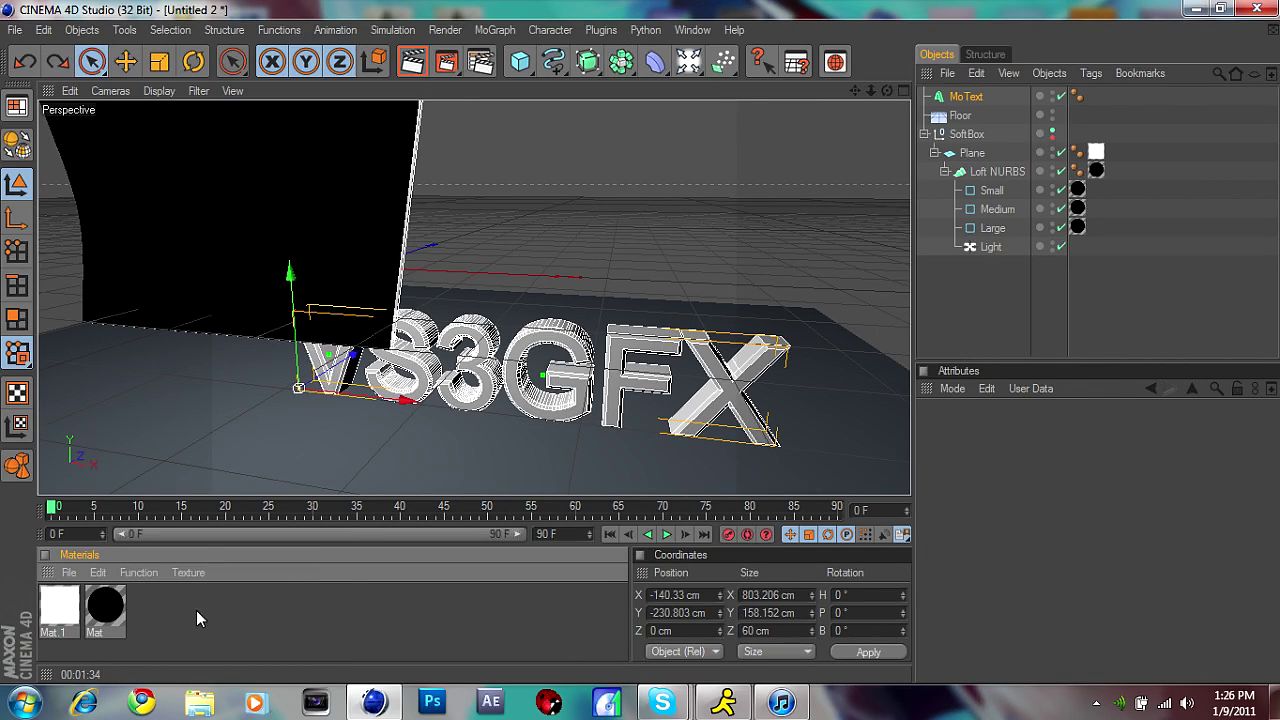
pyautogui.click(966, 96)
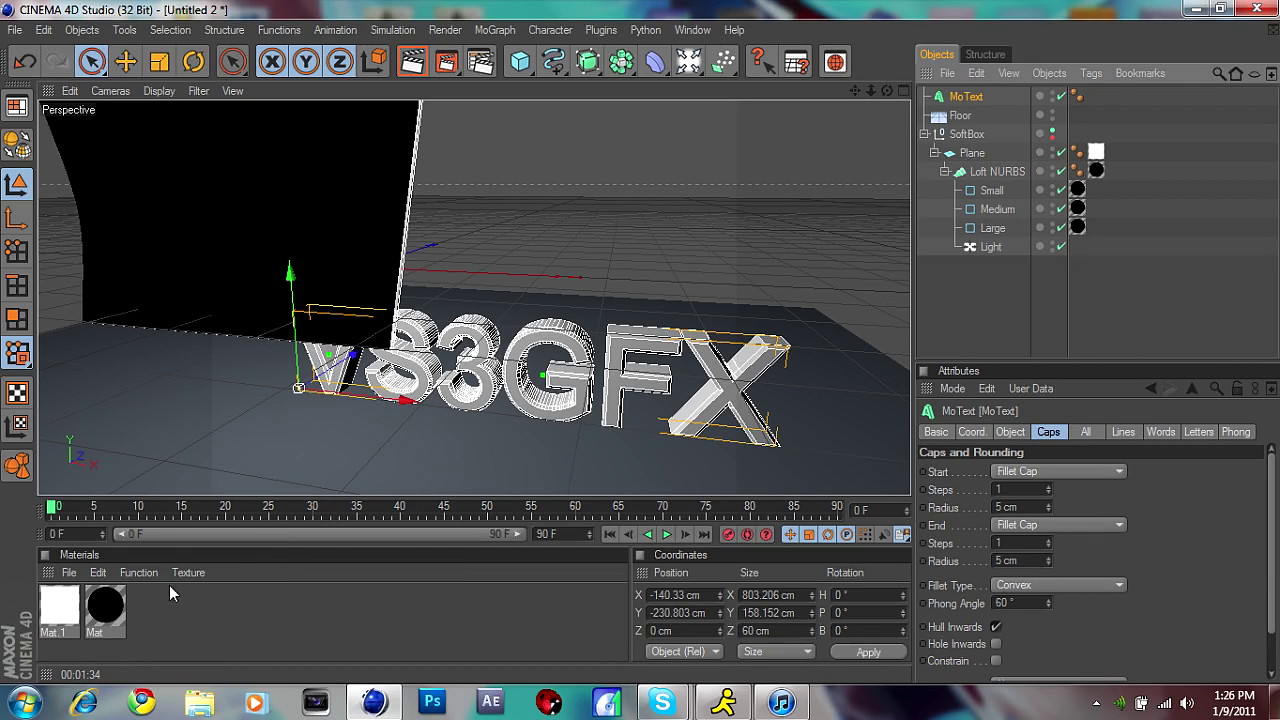
# - Duplicate the black material by copying and pasting it
pyautogui.click(112, 610)
pyautogui.click(112, 610)
pyautogui.hotkey('ctrl', 'c')
pyautogui.hotkey('ctrl', 'v')
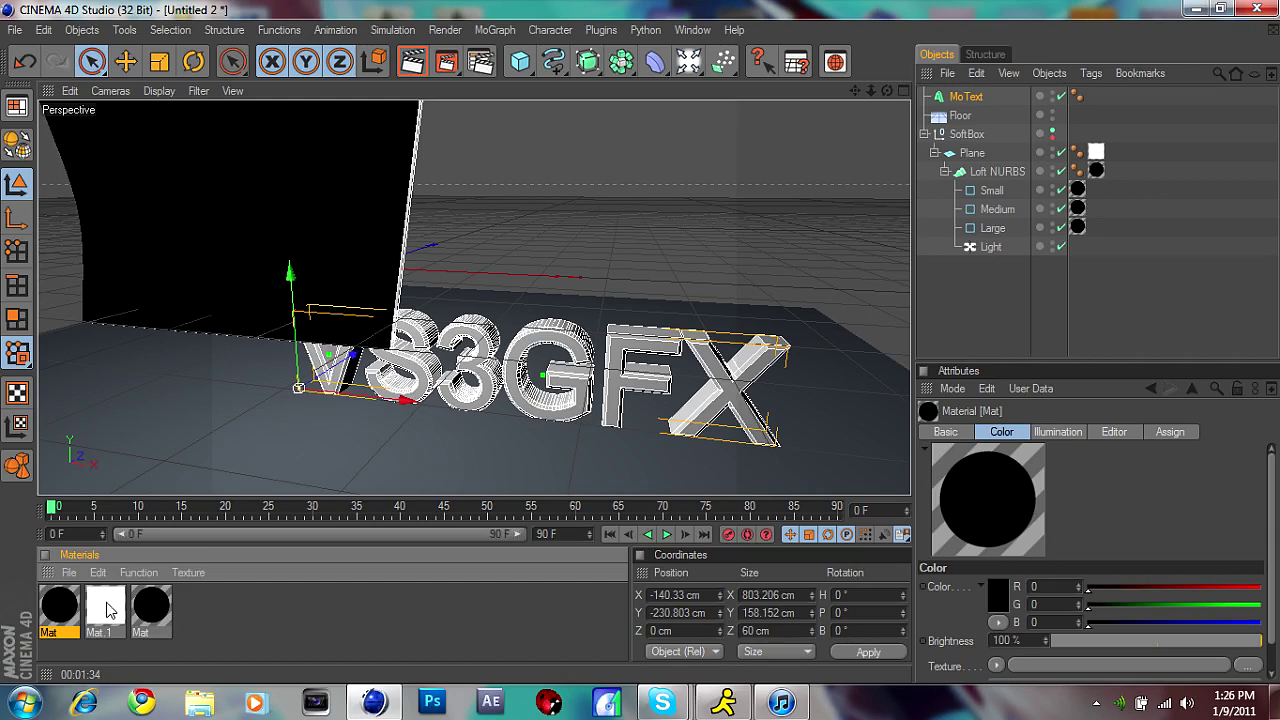
# - Enable Luminance on the copied black material and colour it dark grey (RGB 57)
pyautogui.doubleClick(58, 605)
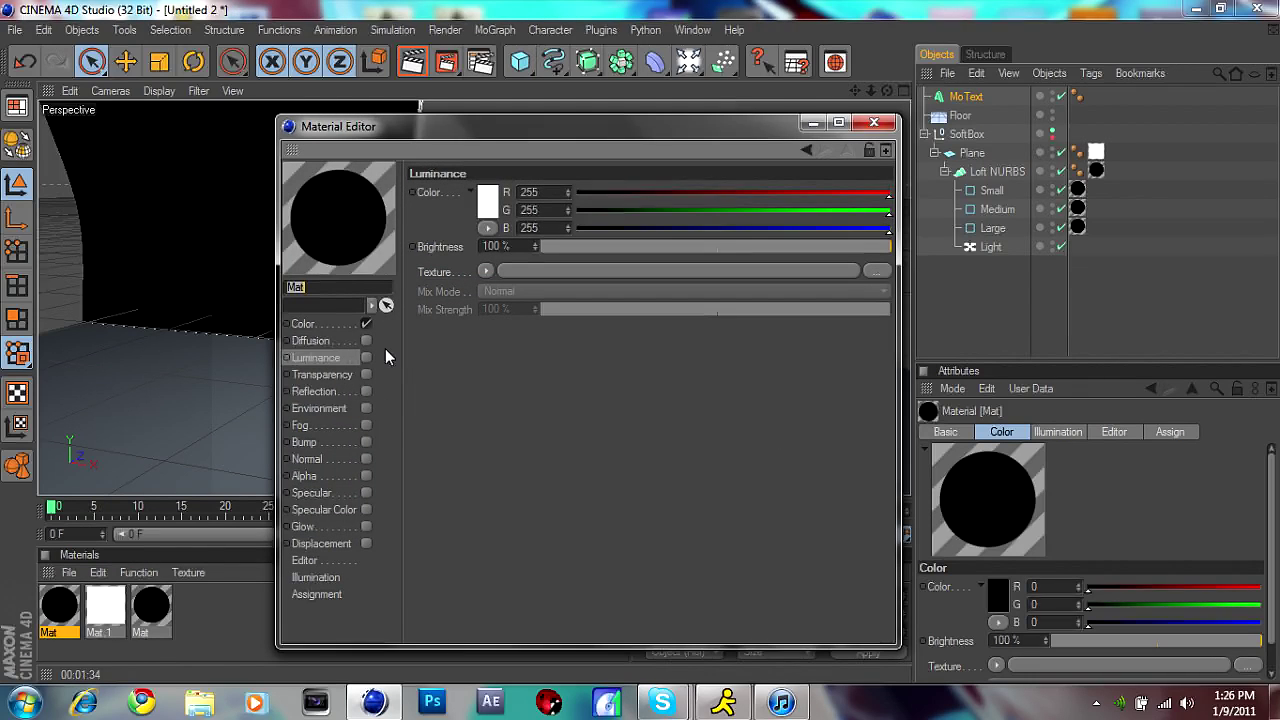
pyautogui.click(315, 323)
pyautogui.click(494, 198)
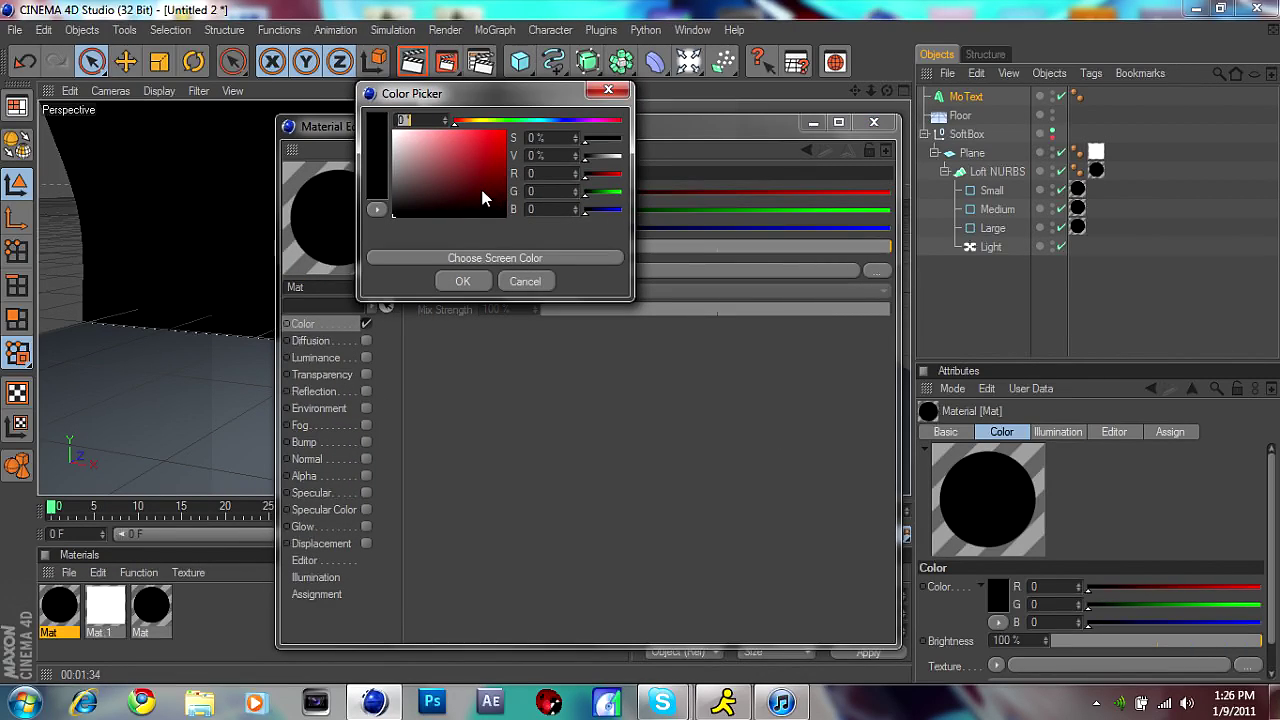
pyautogui.click(462, 281)
pyautogui.click(345, 359)
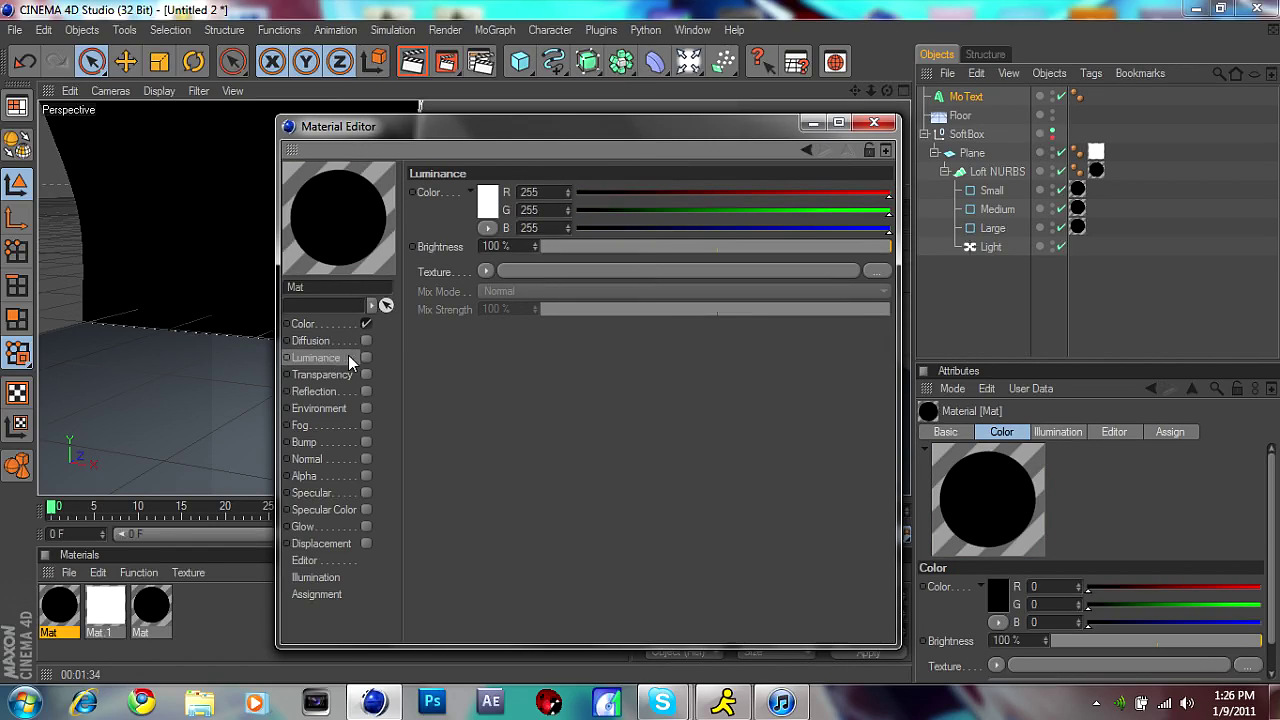
pyautogui.click(366, 357)
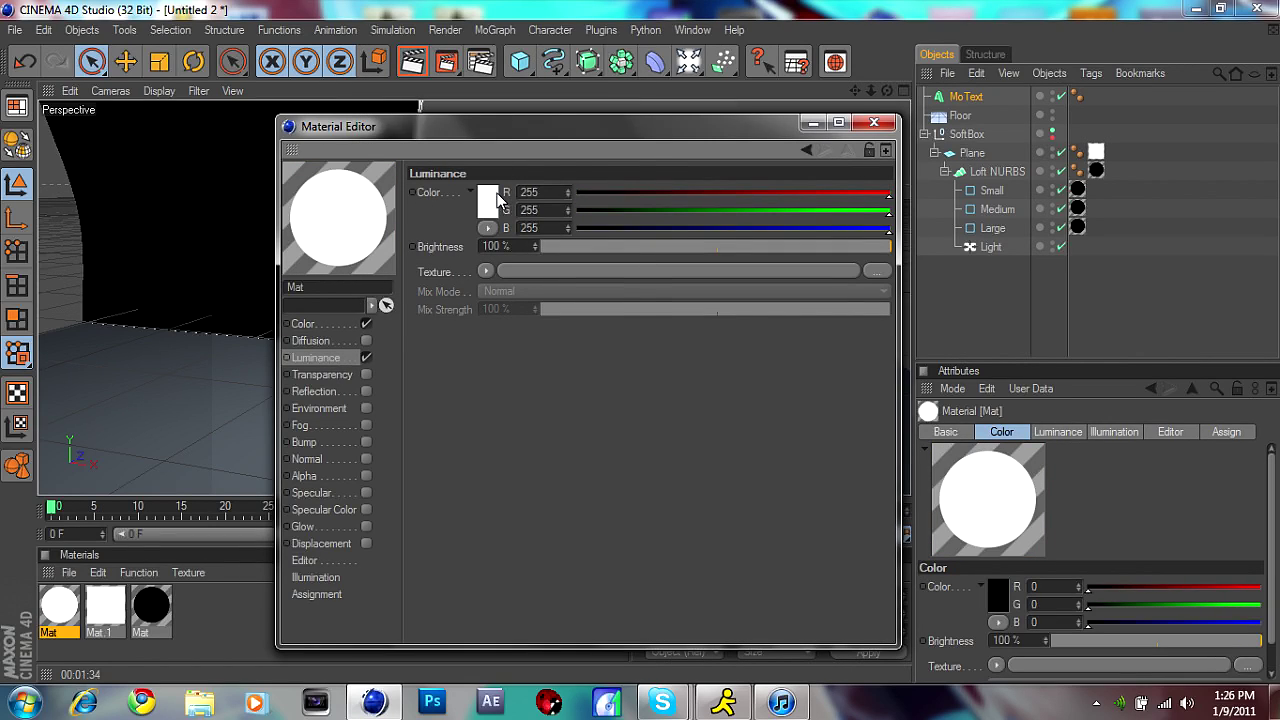
pyautogui.click(497, 198)
pyautogui.click(375, 210)
pyautogui.click(462, 281)
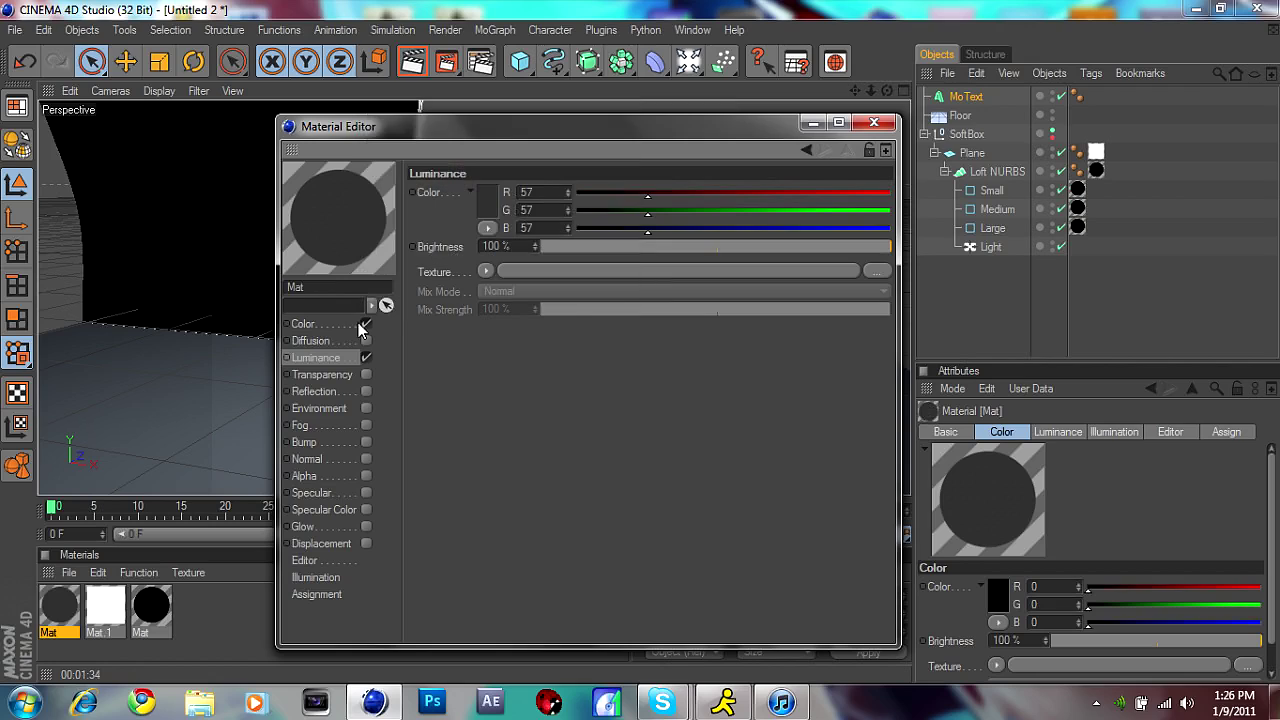
# - Enable Reflection on the copied material and load a Fresnel shader as its texture
pyautogui.click(340, 387)
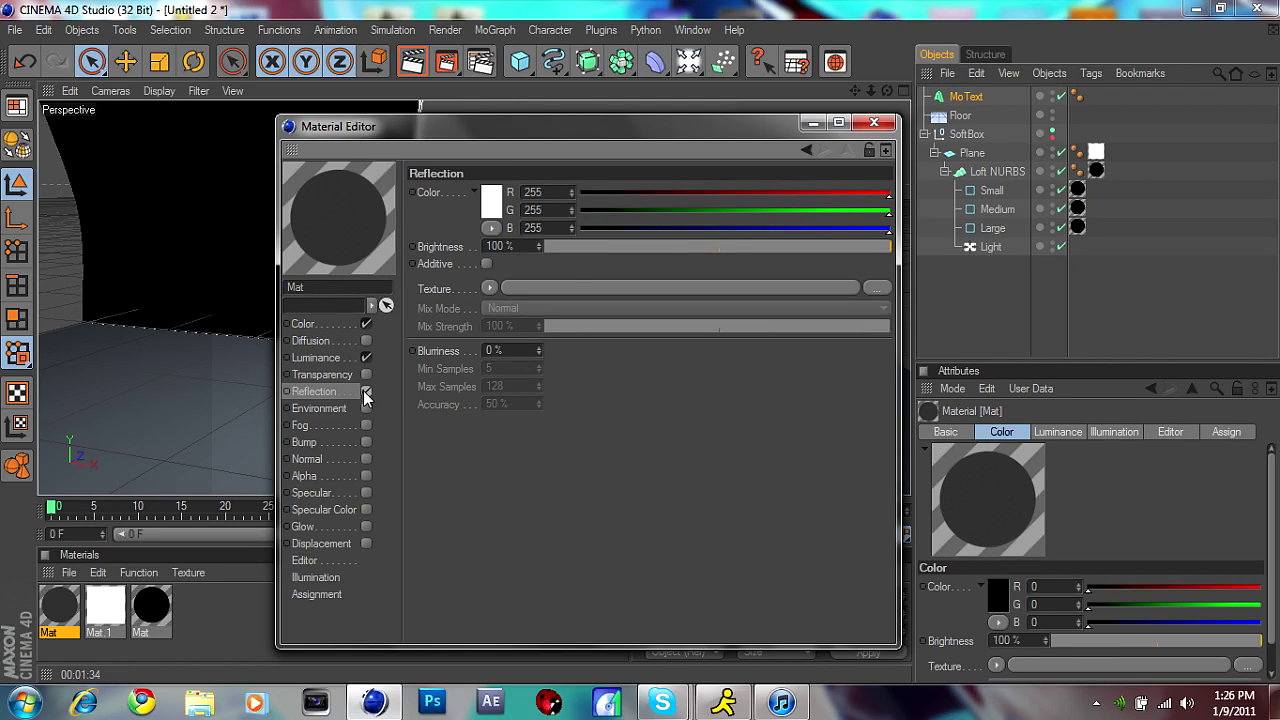
pyautogui.click(365, 391)
pyautogui.click(493, 287)
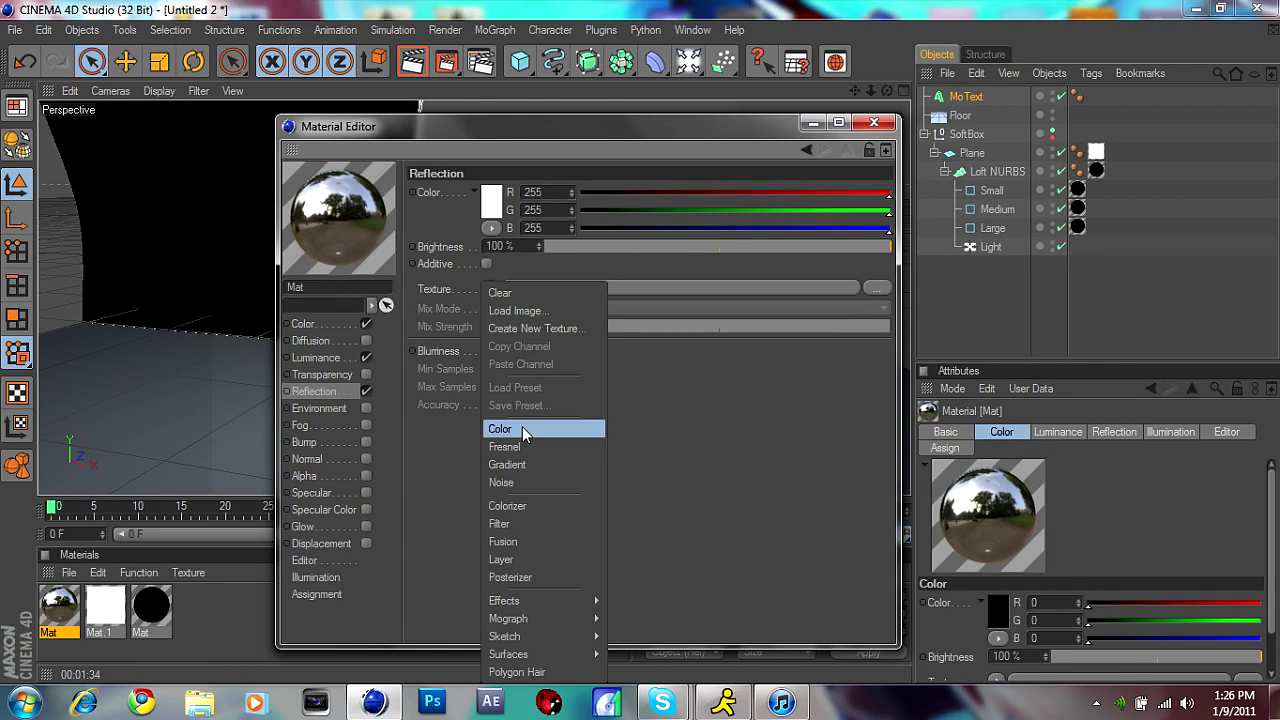
pyautogui.click(525, 443)
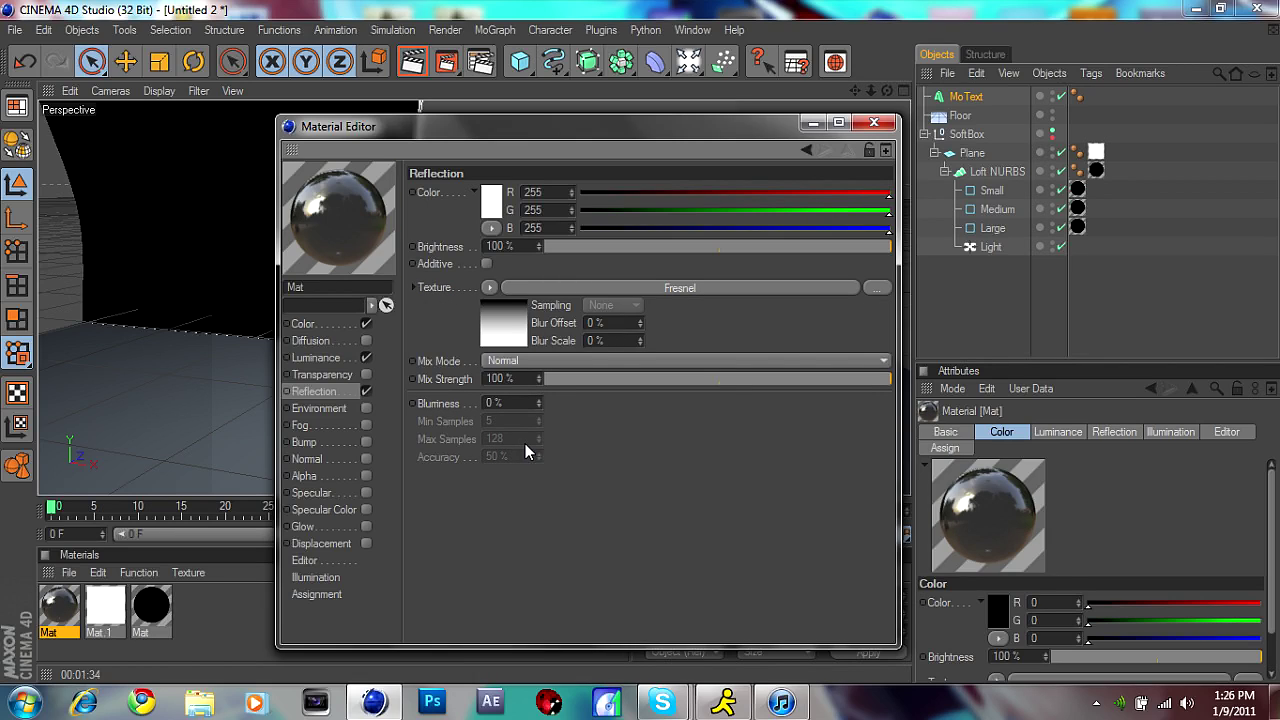
# - Darken the copied material's Luminance colour to near-black (RGB 13) and turn on its Specular channel
pyautogui.click(337, 358)
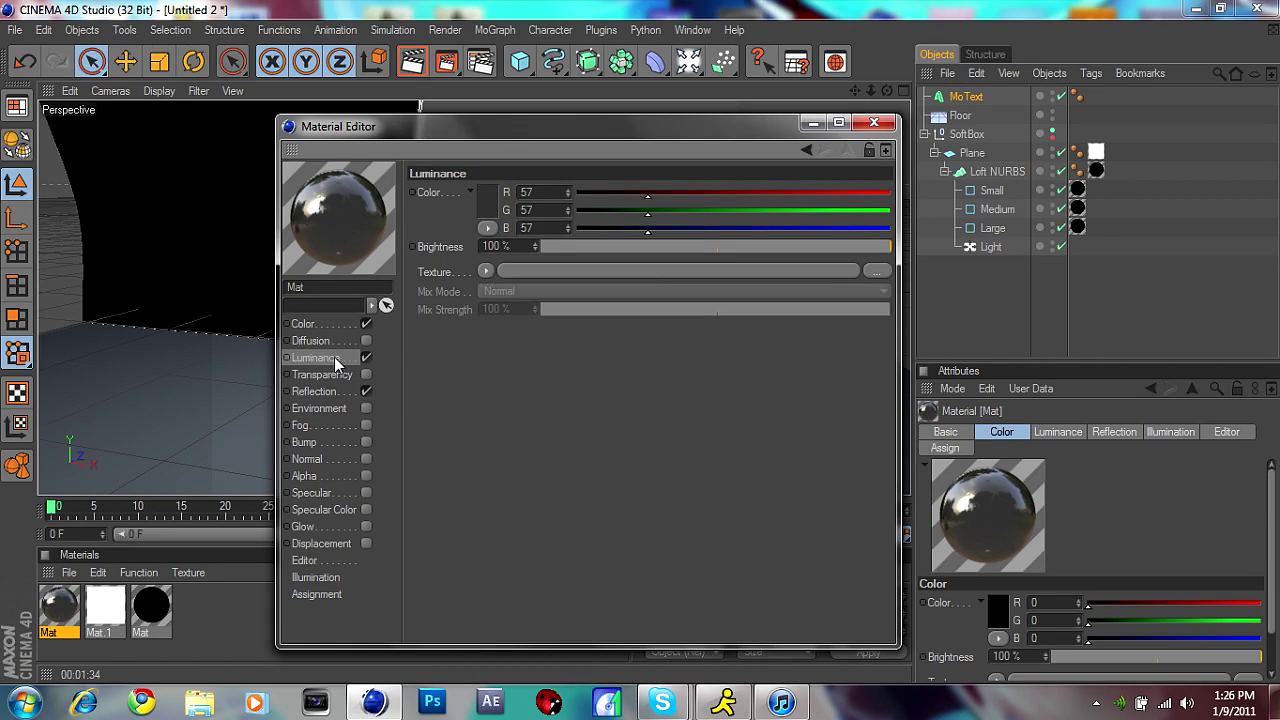
pyautogui.click(489, 212)
pyautogui.click(433, 210)
pyautogui.moveTo(430, 218); pyautogui.dragTo(371, 232)
pyautogui.click(451, 297)
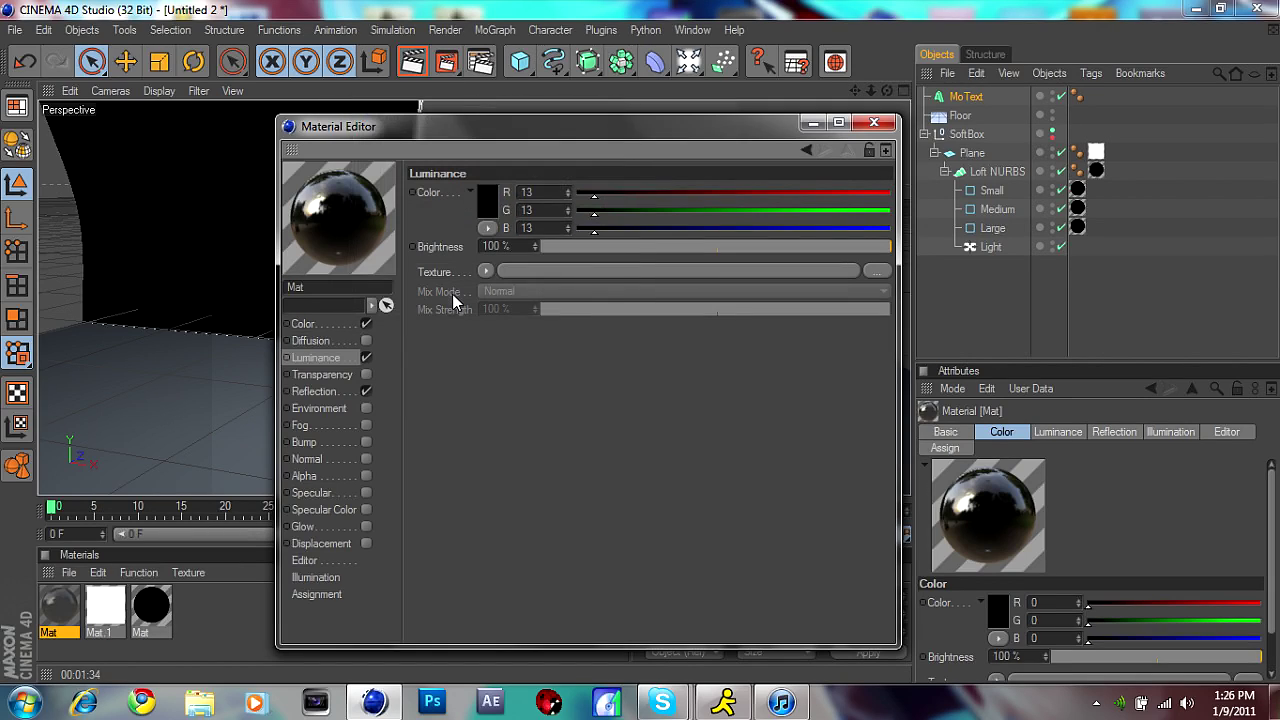
pyautogui.click(364, 510)
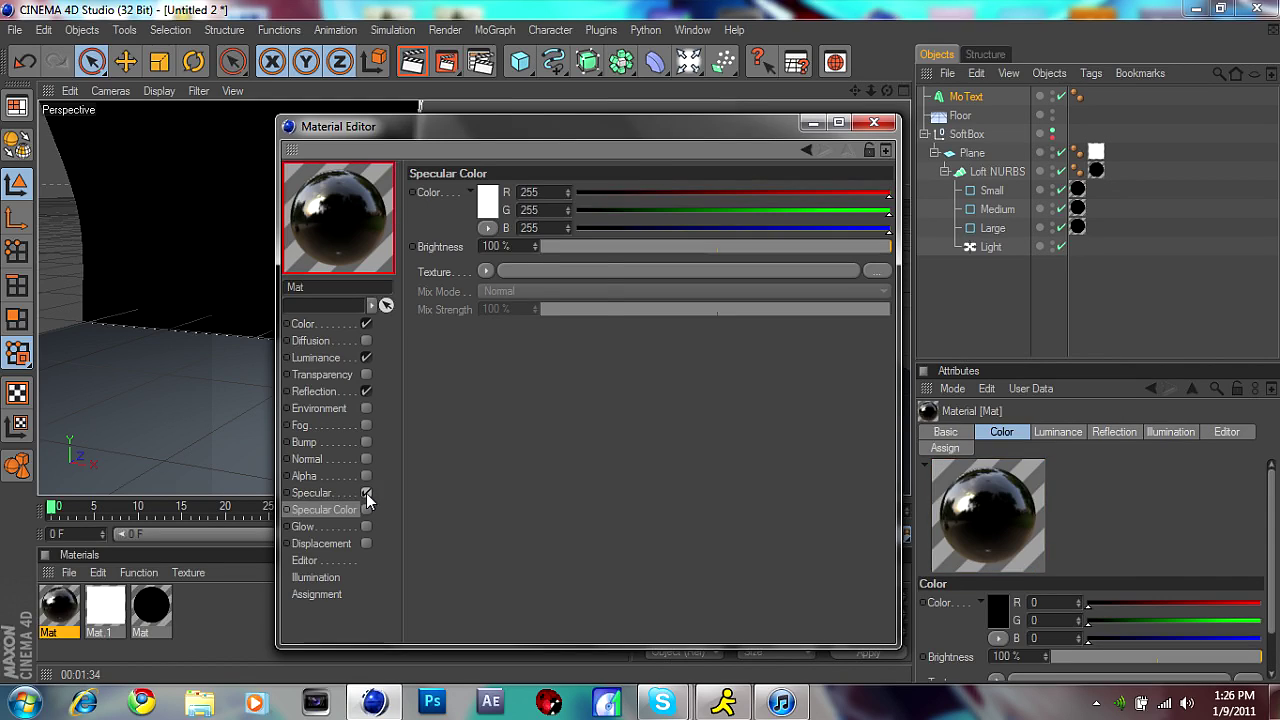
# - Turn off the Specular channel of the copied glossy black material and close its editor
pyautogui.click(366, 493)
pyautogui.click(366, 493)
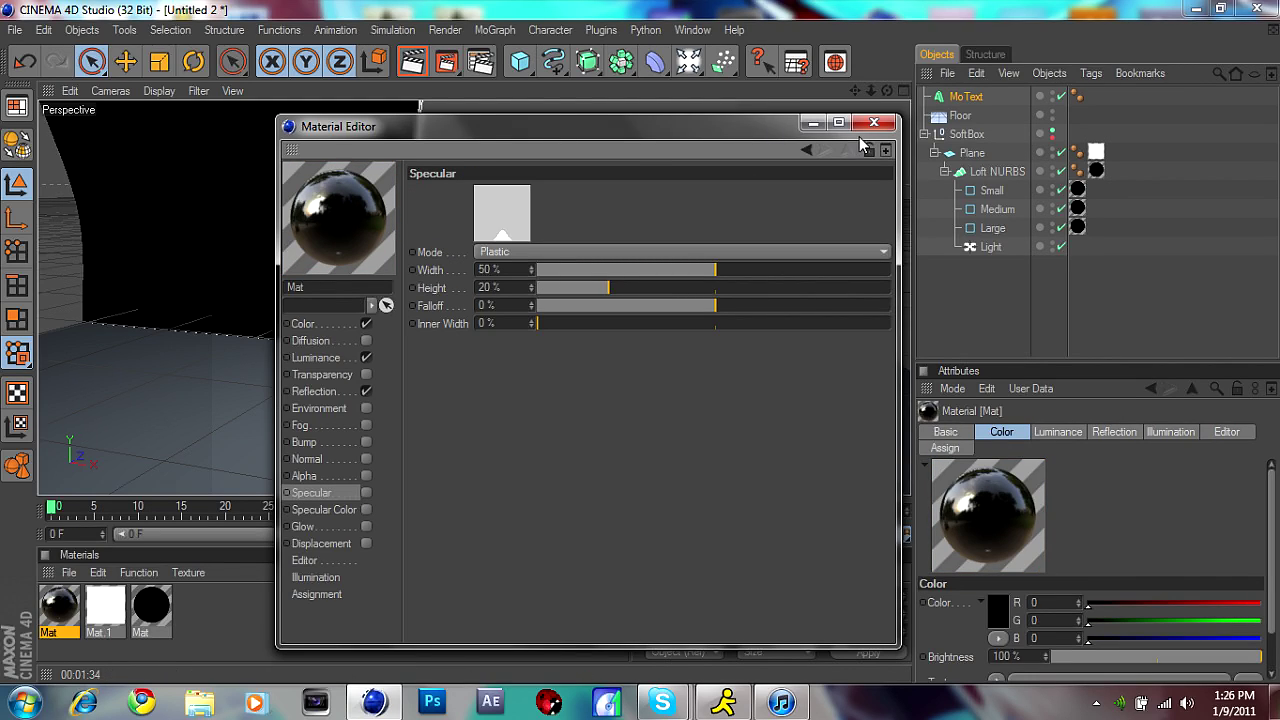
pyautogui.click(872, 123)
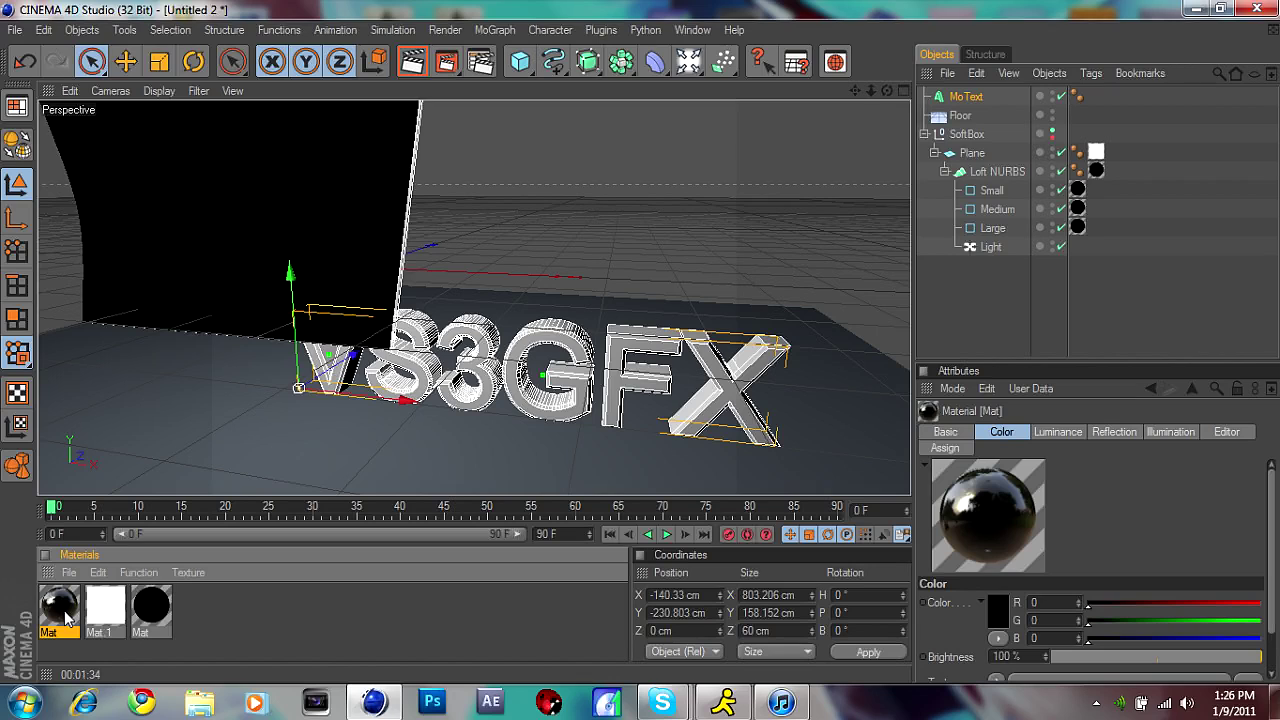
# - Duplicate the glossy black material and set the copy's Color channel to yellow (RGB 255, 255, 0)
pyautogui.hotkey('ctrl', 'c')
pyautogui.hotkey('ctrl', 'v')
pyautogui.doubleClick(62, 610)
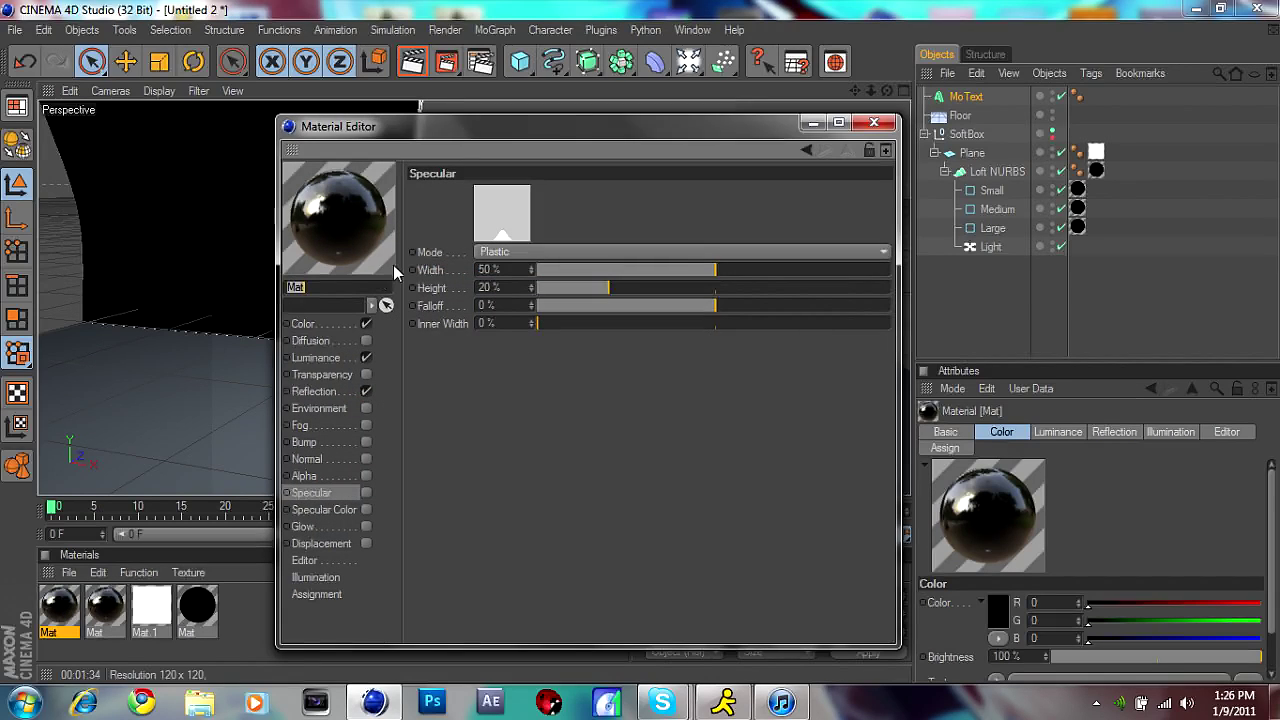
pyautogui.click(320, 322)
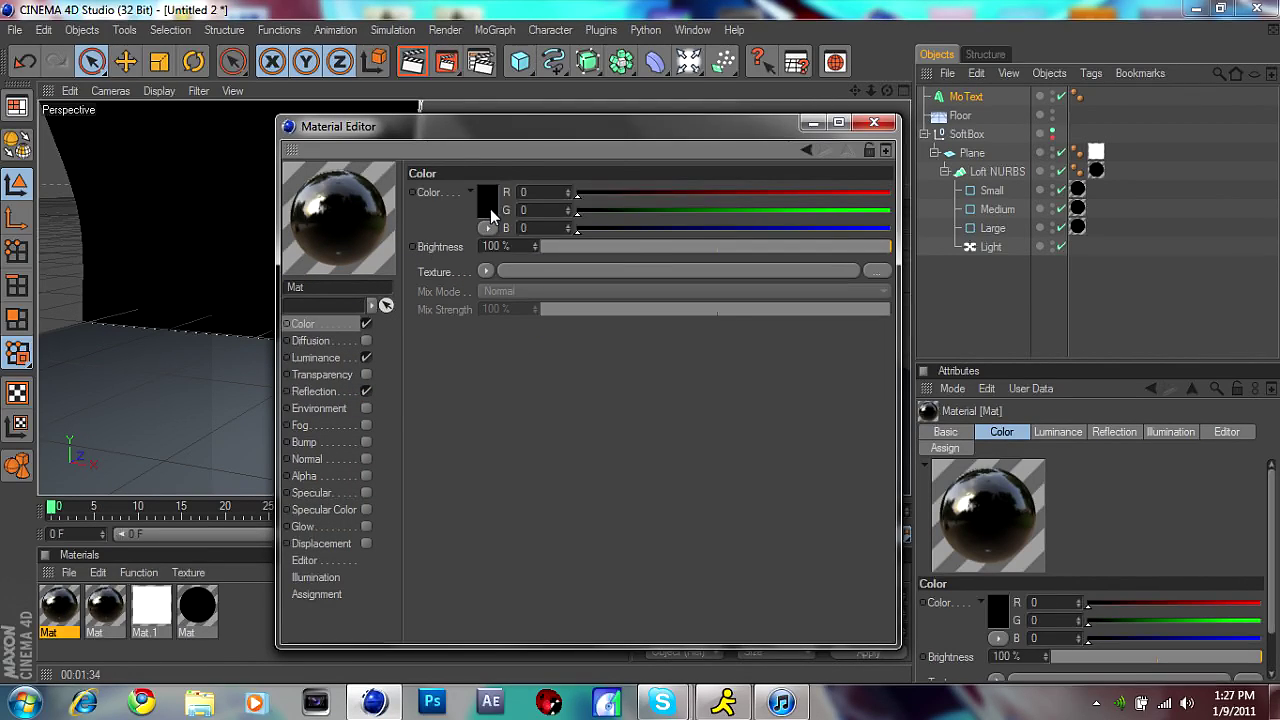
pyautogui.click(489, 208)
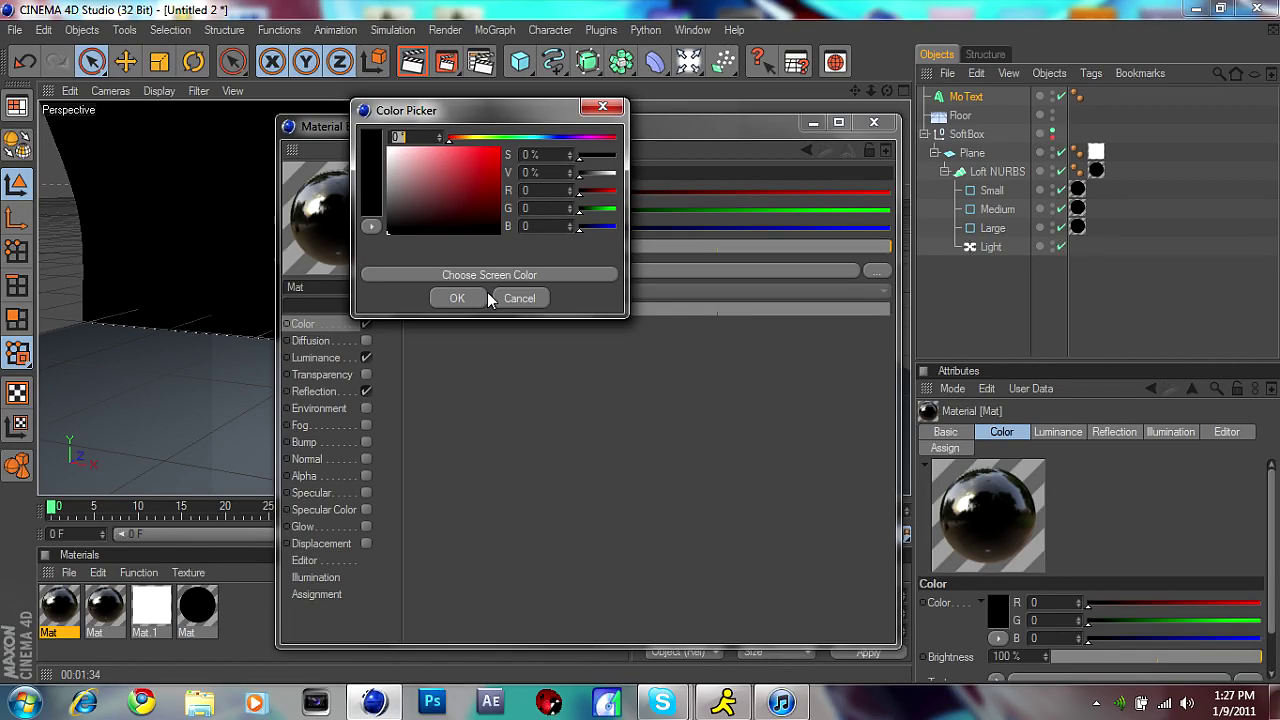
pyautogui.click(519, 298)
pyautogui.moveTo(638, 208); pyautogui.dragTo(1223, 228)
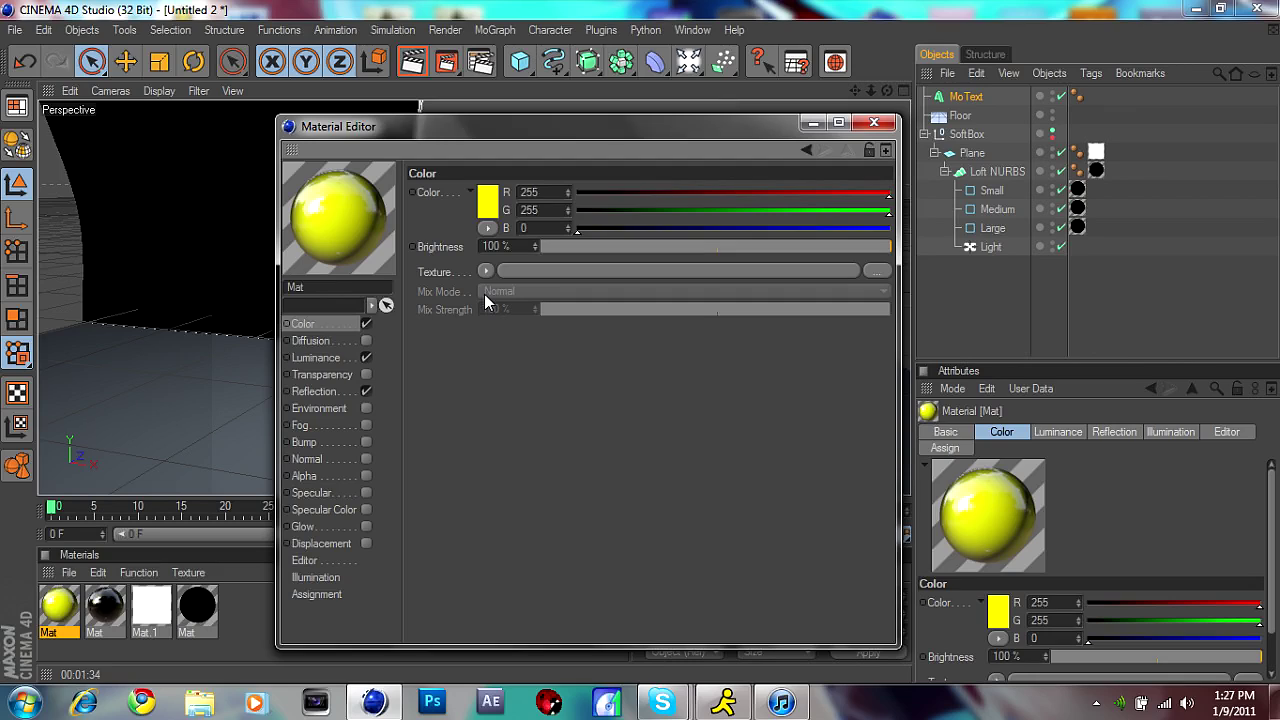
# - Set the yellow material's Luminance colour to yellow (RGB 255, 255, 13) and close its editor
pyautogui.click(325, 357)
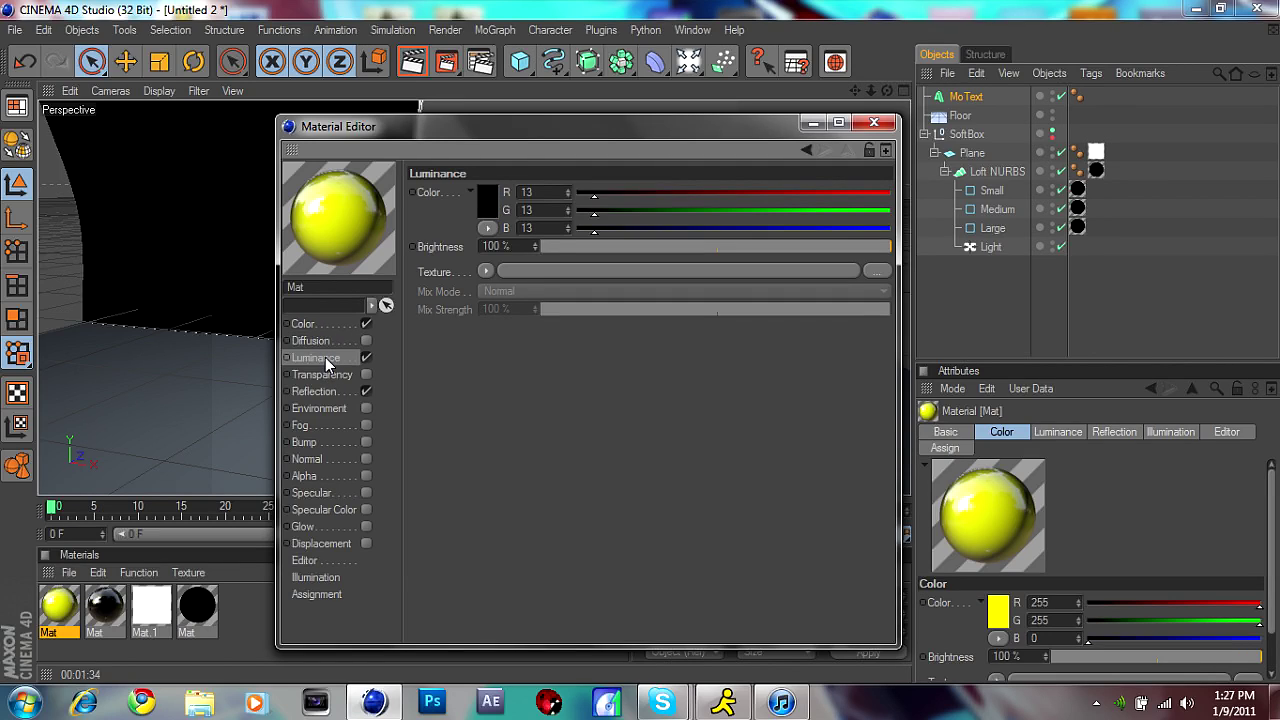
pyautogui.moveTo(606, 208); pyautogui.dragTo(1119, 209)
pyautogui.moveTo(847, 193); pyautogui.dragTo(1044, 211)
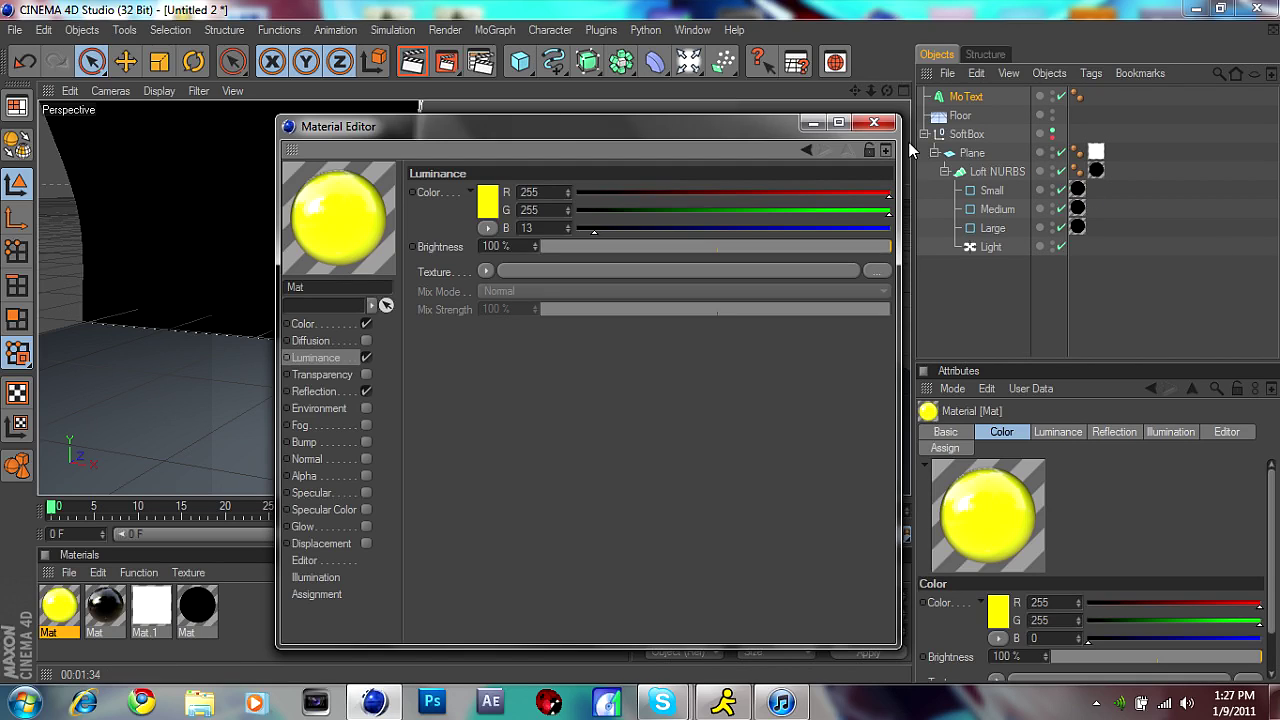
pyautogui.click(874, 122)
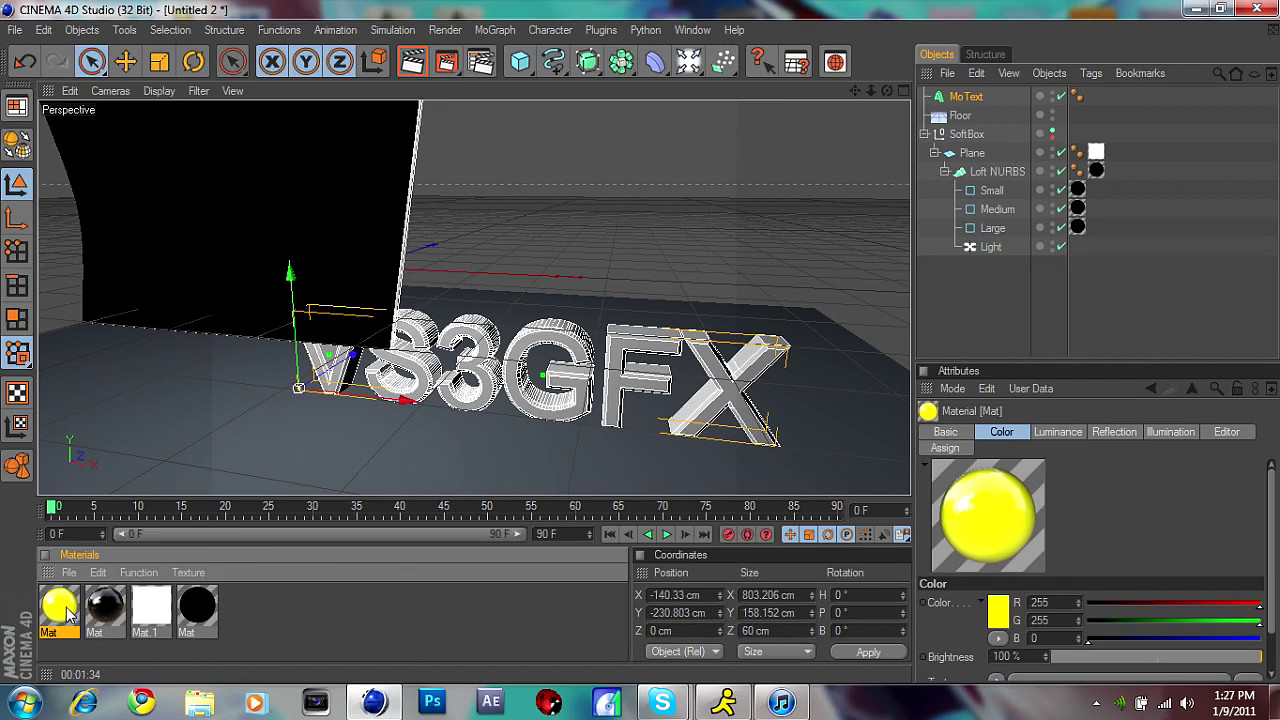
# - Apply the glossy black and yellow materials to the MoText, placing the black tag last and restricting it to the front cap selection
pyautogui.moveTo(93, 607); pyautogui.dragTo(465, 365)
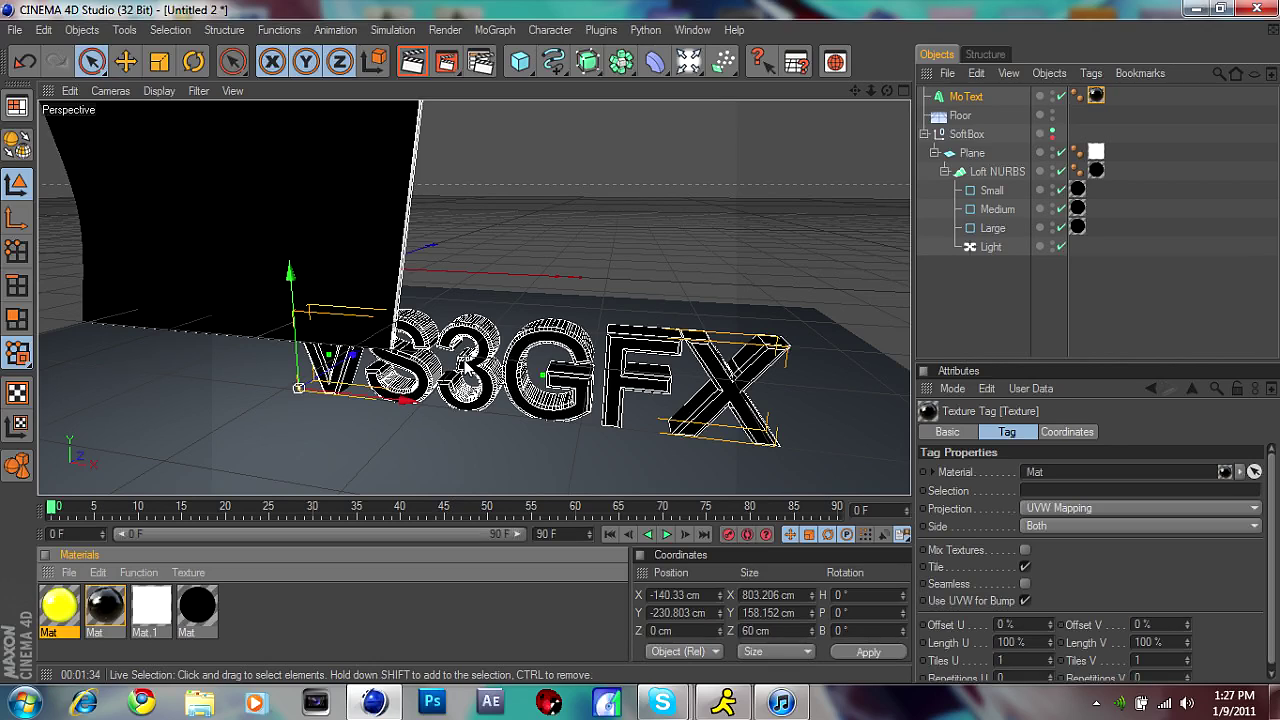
pyautogui.moveTo(59, 620); pyautogui.dragTo(480, 398)
pyautogui.moveTo(1096, 95); pyautogui.dragTo(1136, 96)
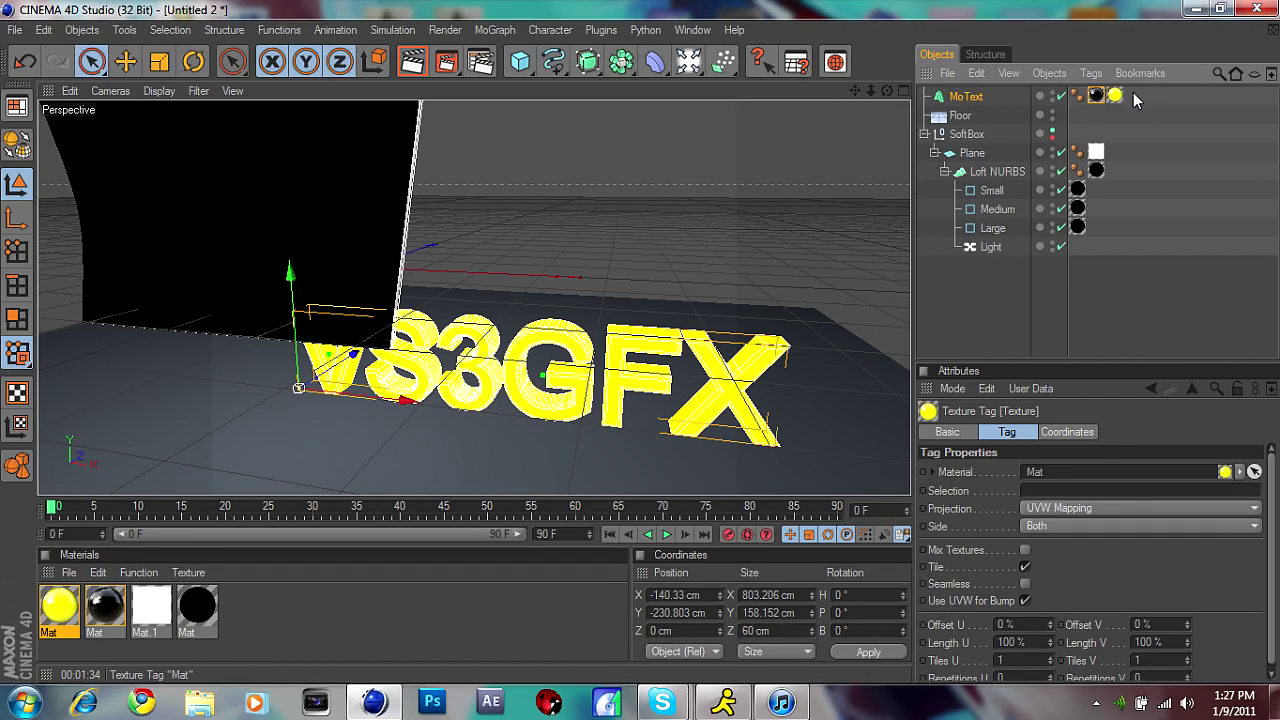
pyautogui.click(1107, 489)
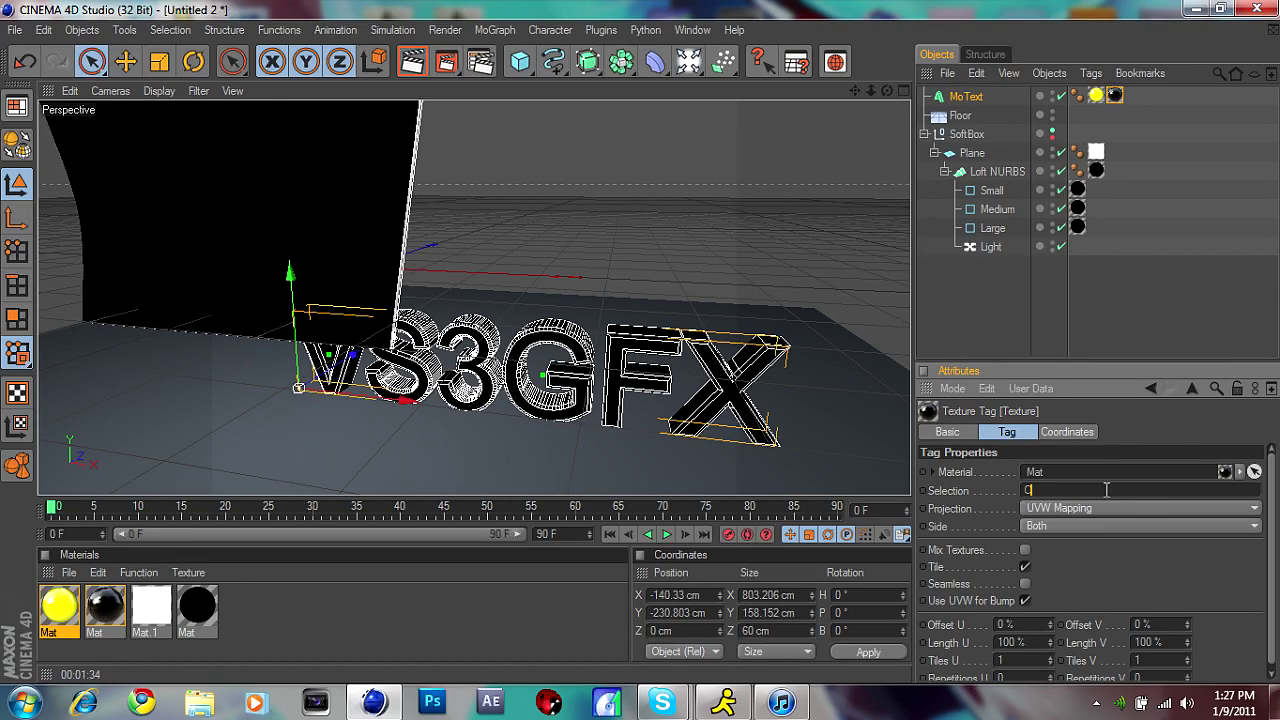
pyautogui.click(1112, 326)
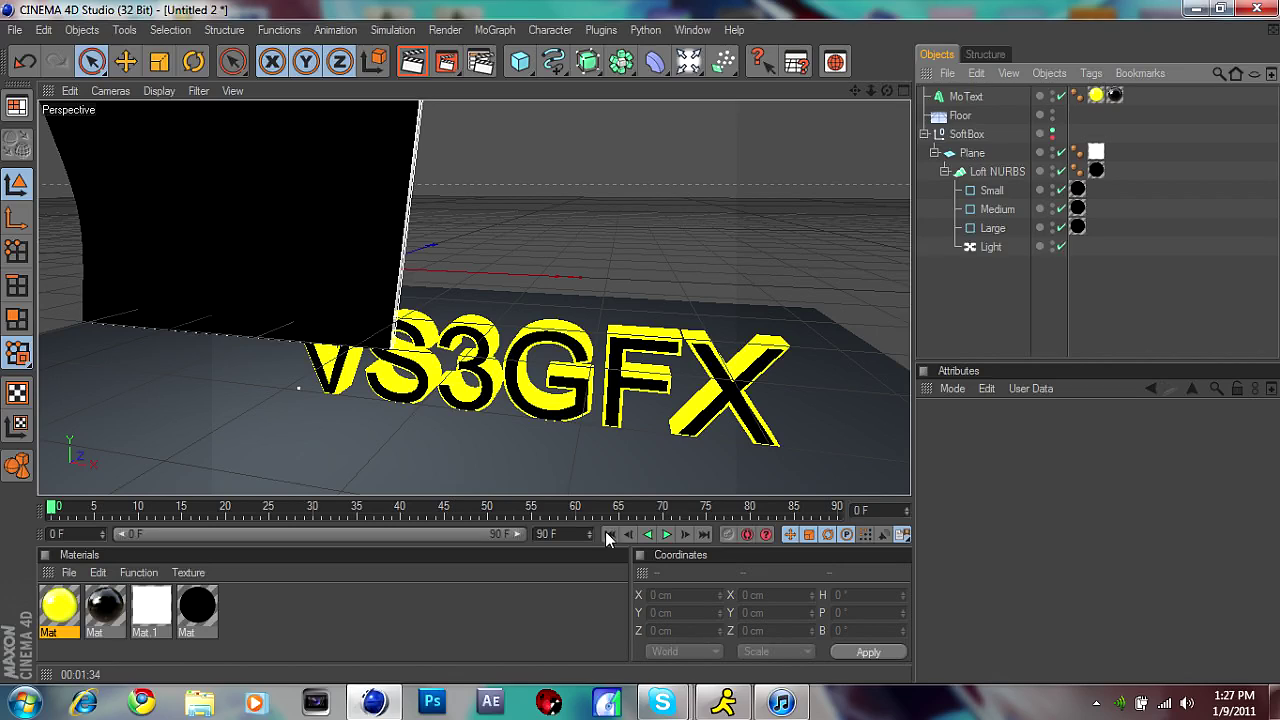
# - Change the MoText font to Impact in Regular style and deselect the text
pyautogui.click(968, 96)
pyautogui.click(1010, 432)
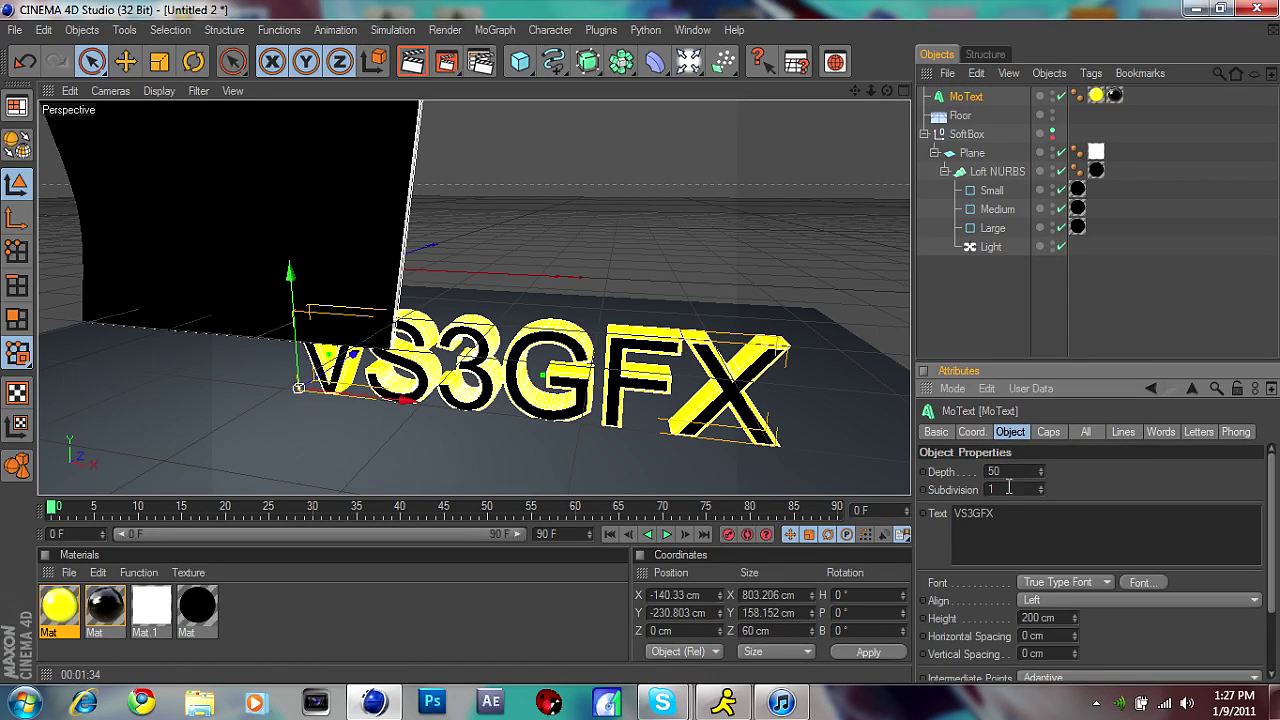
pyautogui.click(1140, 582)
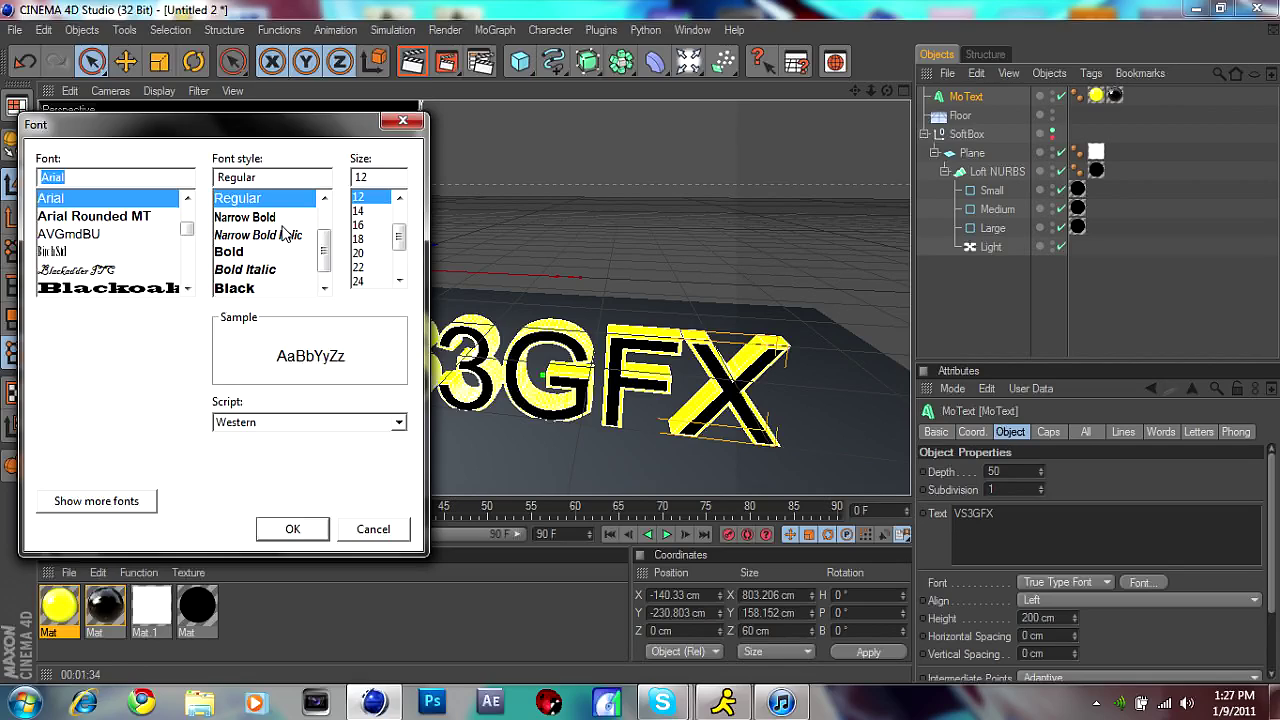
pyautogui.press('BackSpace')
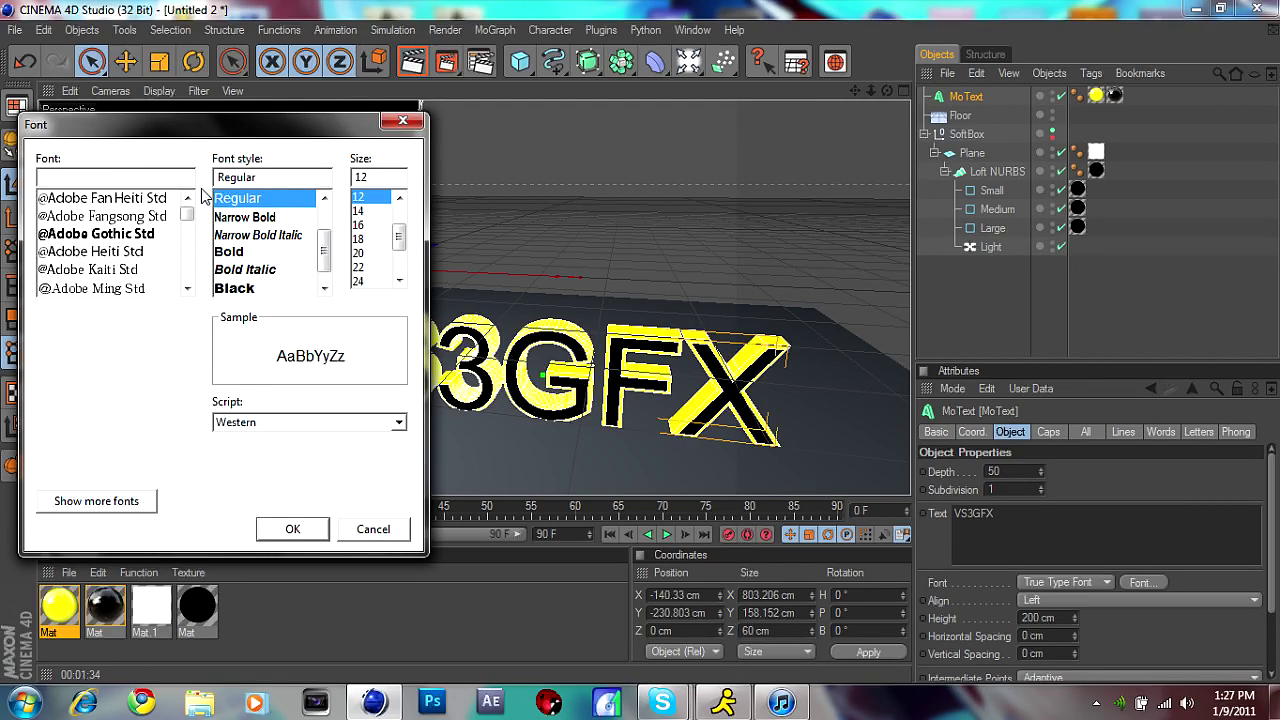
pyautogui.write('Im')
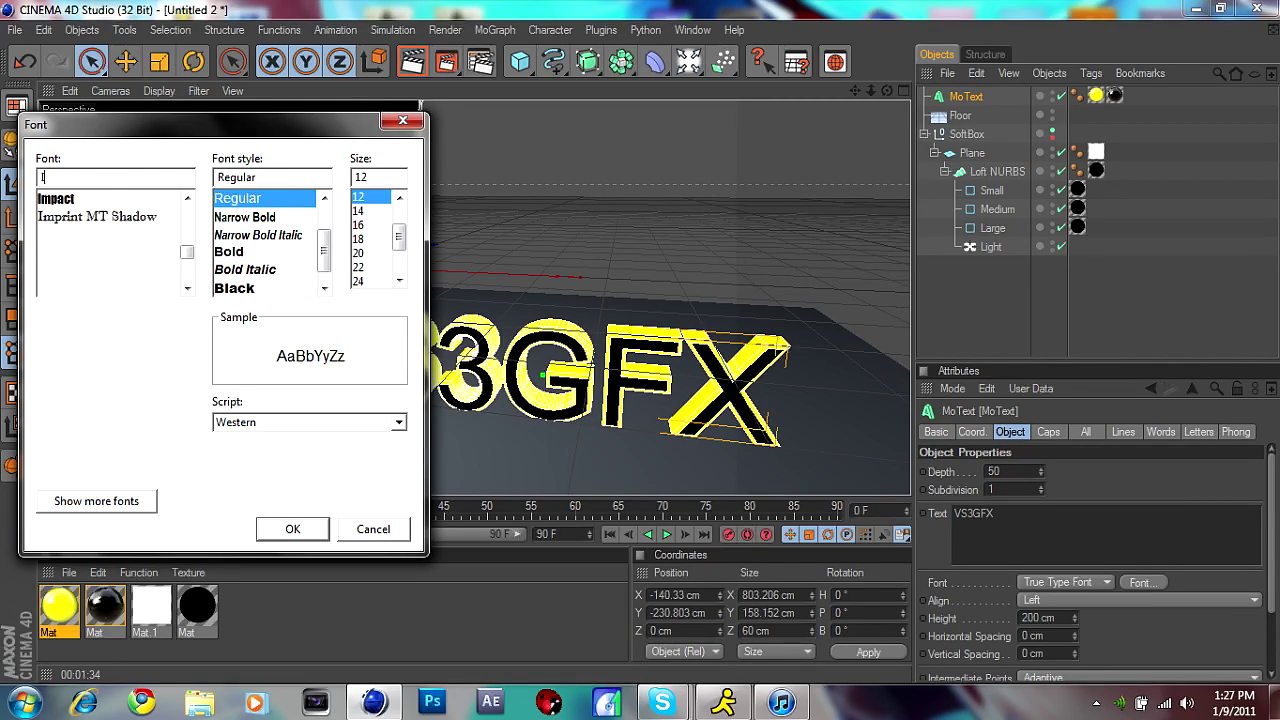
pyautogui.click(116, 201)
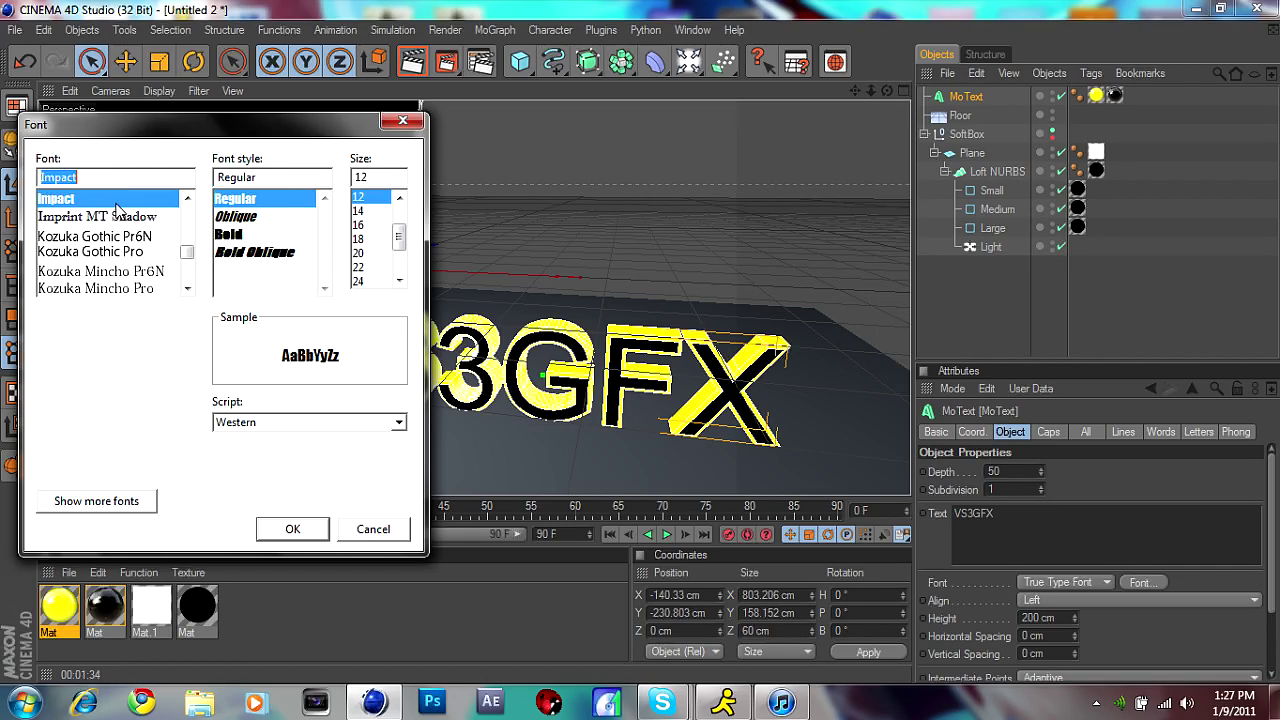
pyautogui.click(292, 529)
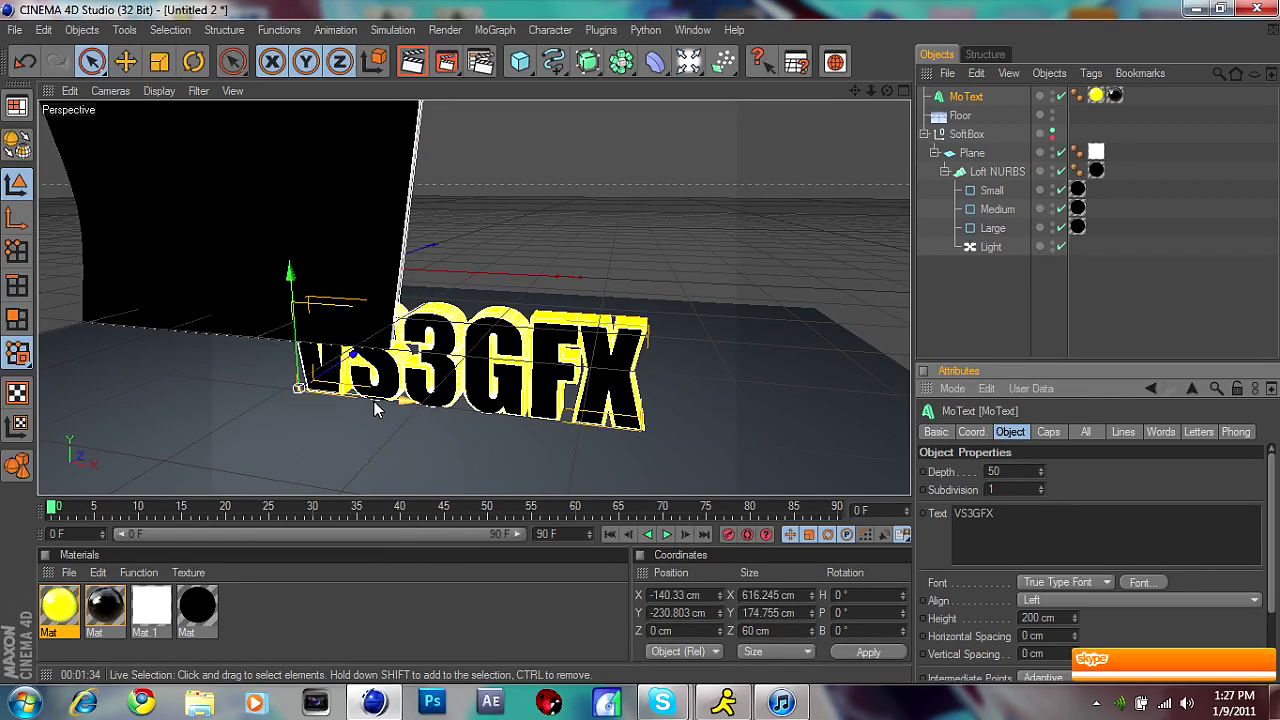
pyautogui.click(997, 307)
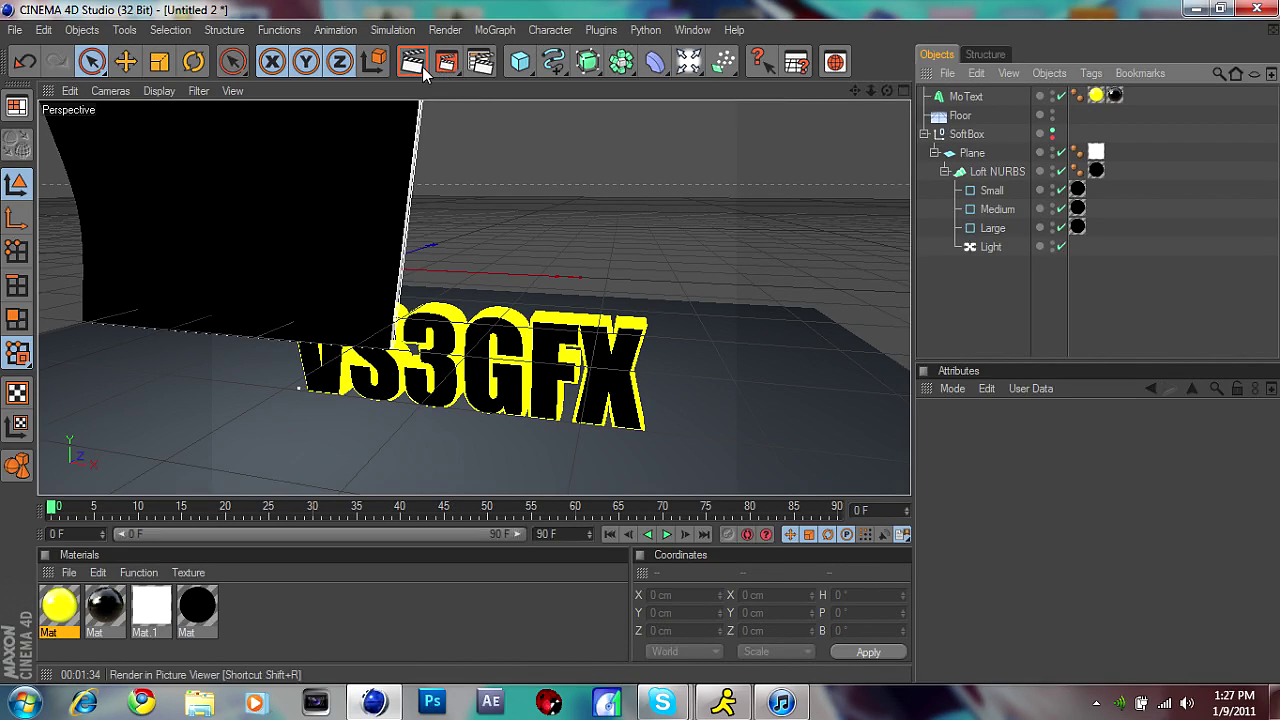
# - Set the render output size to 1280 x 720 pixels
pyautogui.click(480, 62)
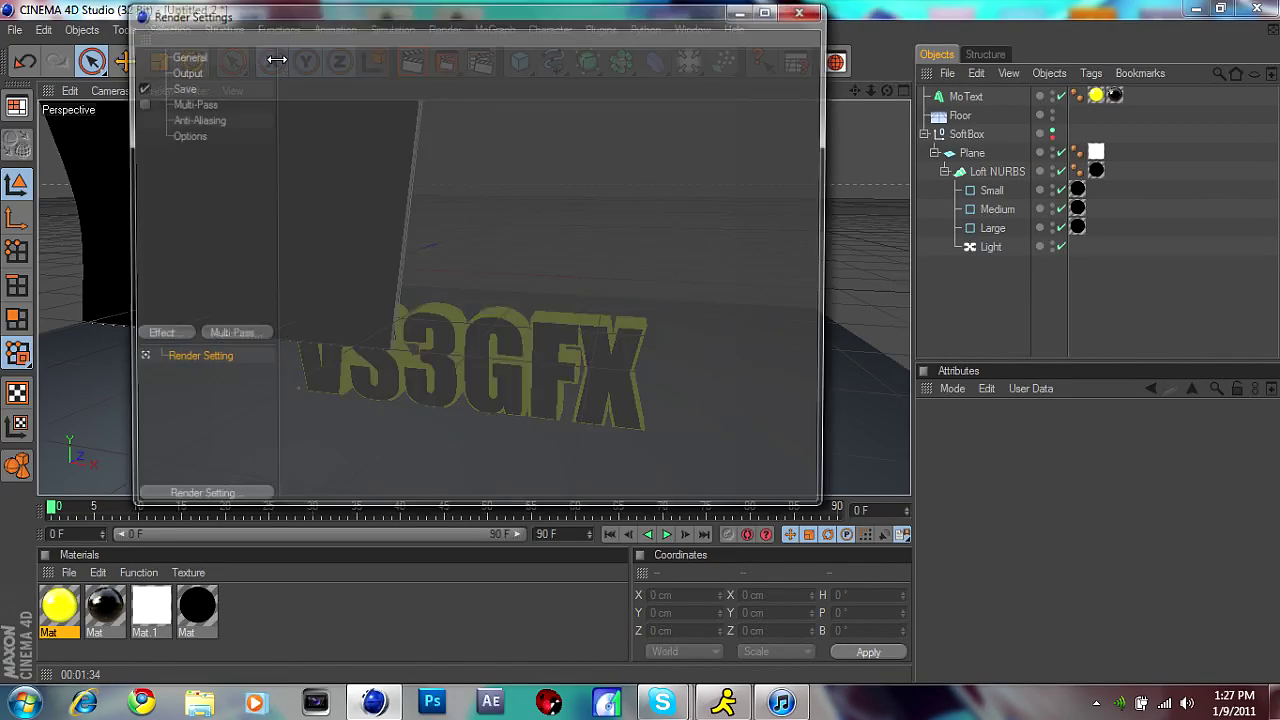
pyautogui.click(190, 75)
pyautogui.click(385, 97)
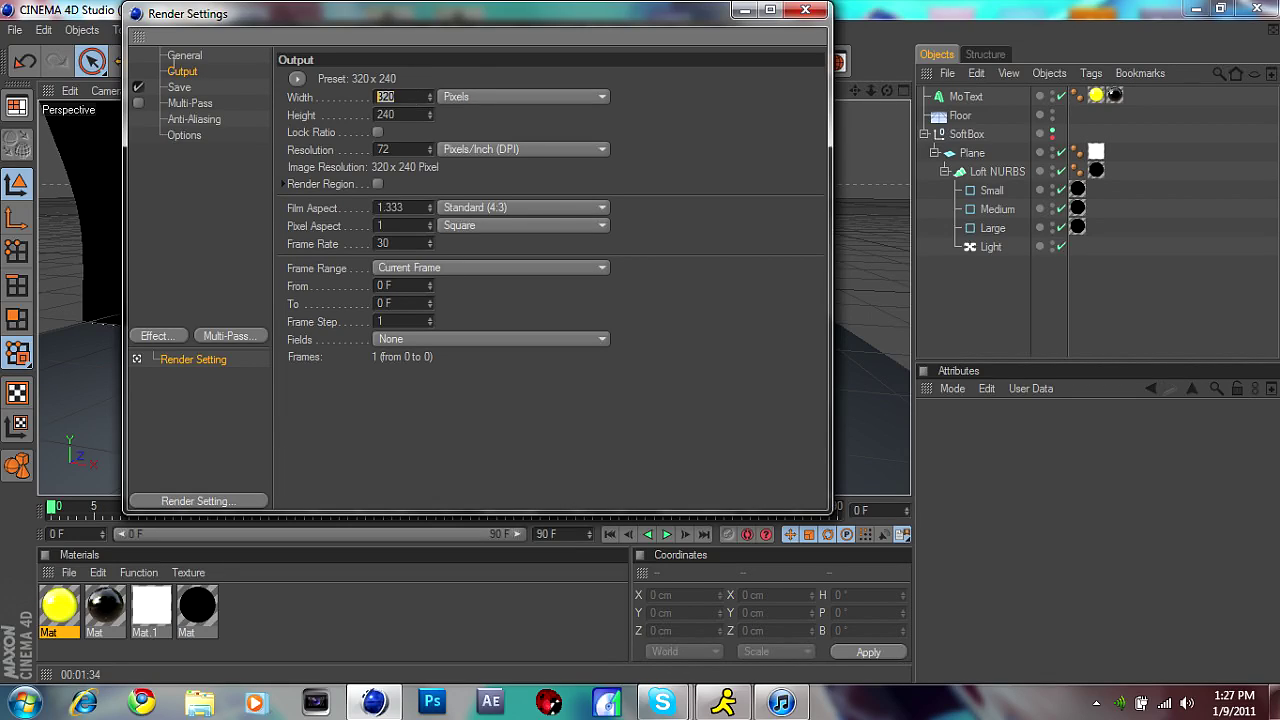
pyautogui.write('1280')
pyautogui.press('Tab')
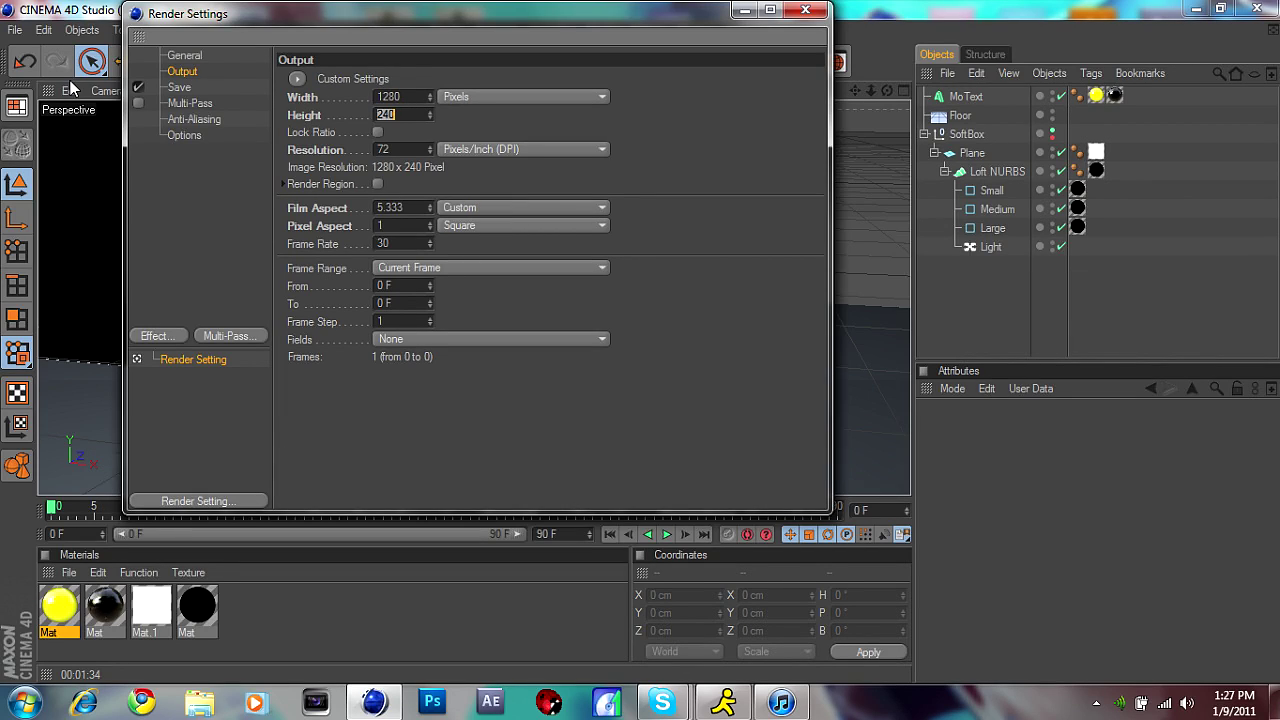
pyautogui.write('720')
pyautogui.press('Return')
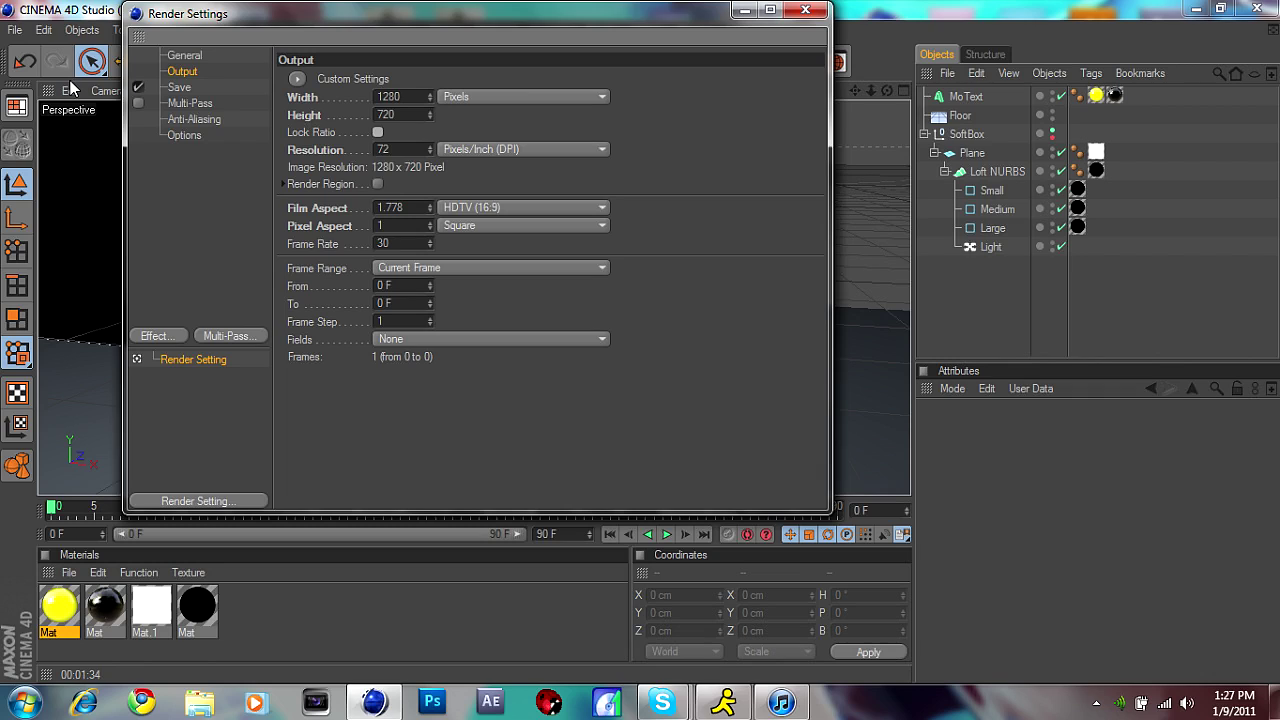
# - Load the saved render setting preset and remove its Depth of Field effect
pyautogui.click(191, 499)
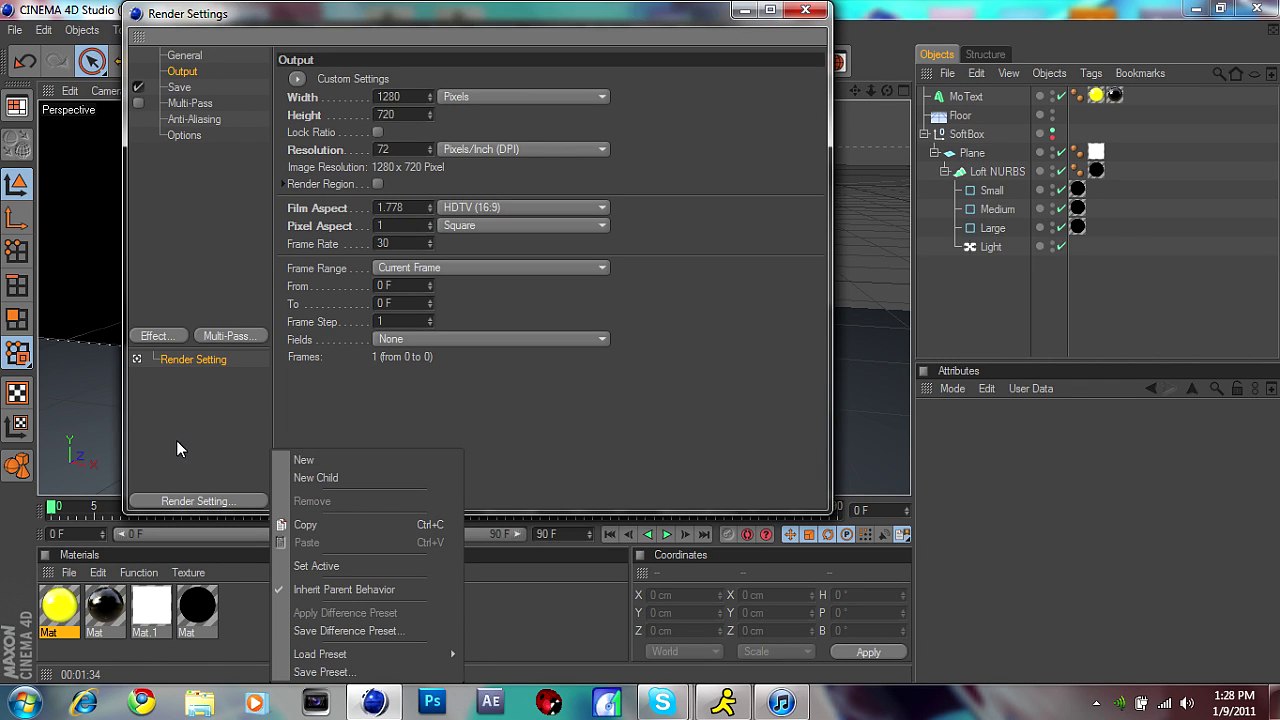
pyautogui.moveTo(374, 652)
pyautogui.click(488, 657)
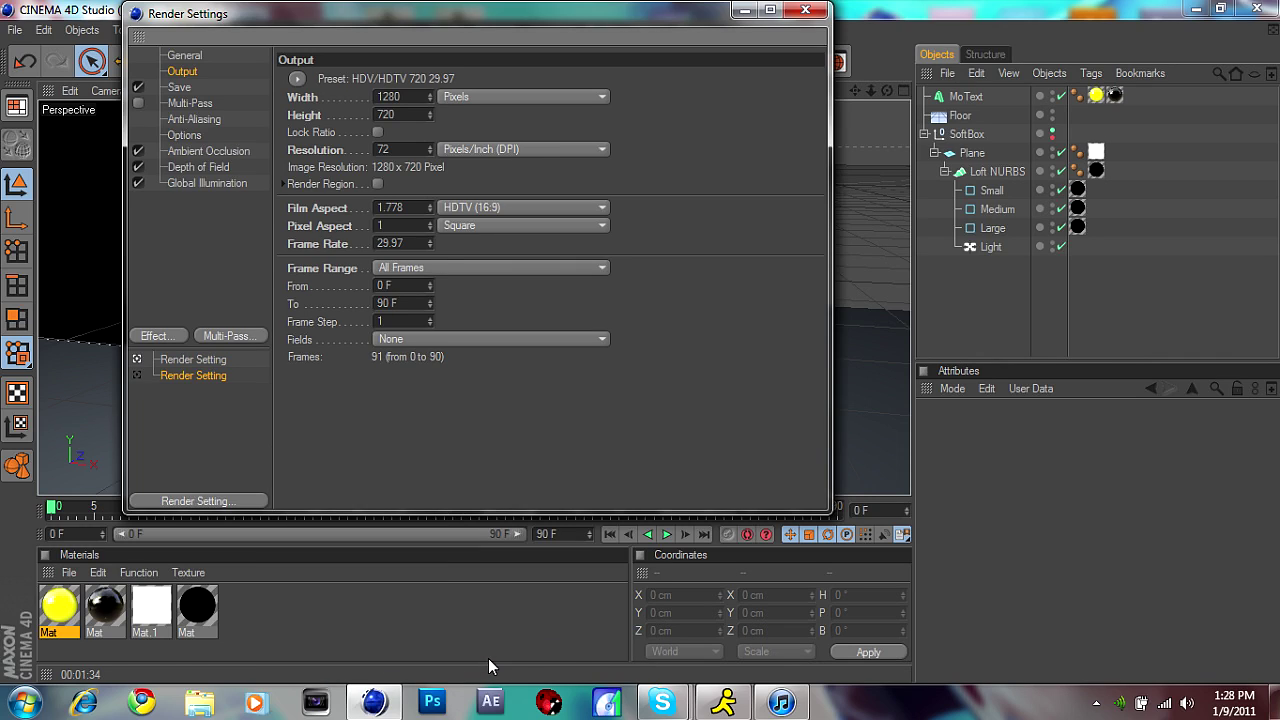
pyautogui.click(185, 168)
pyautogui.press('Delete')
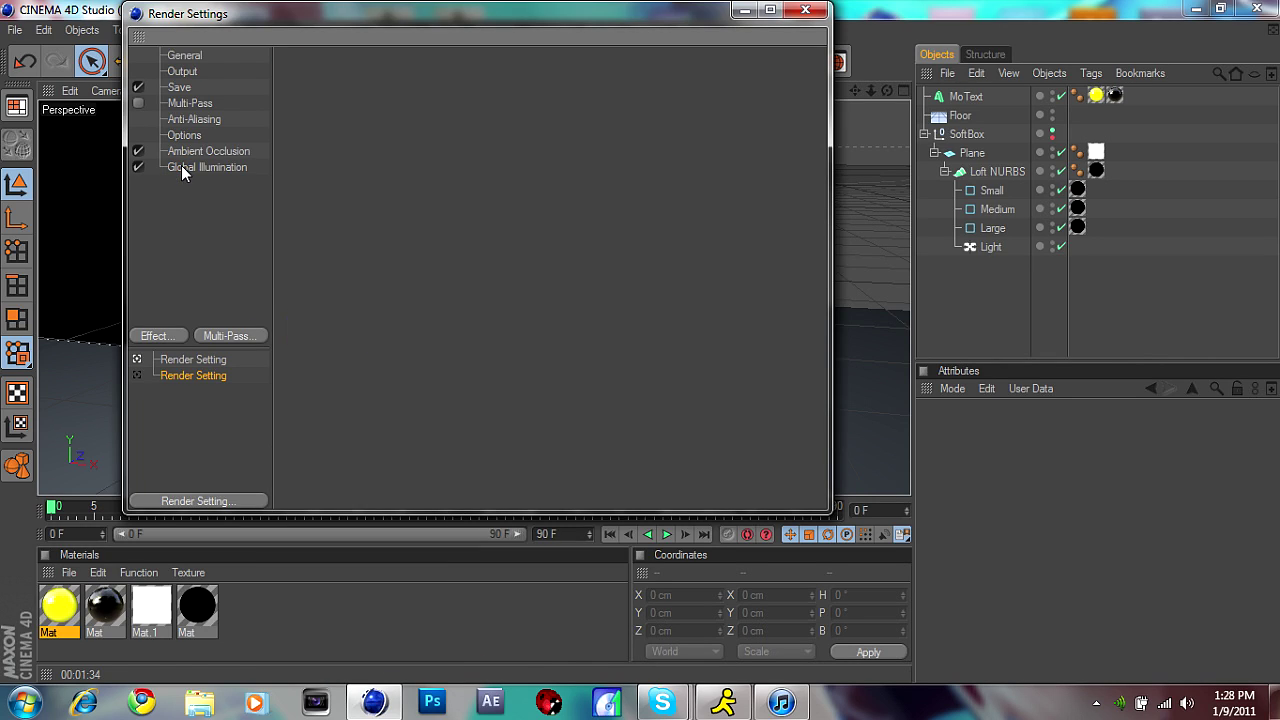
# - Review the loaded preset's Ambient Occlusion, Global Illumination, available effects, Output, Multi-Pass and Anti-Aliasing settings
pyautogui.click(177, 154)
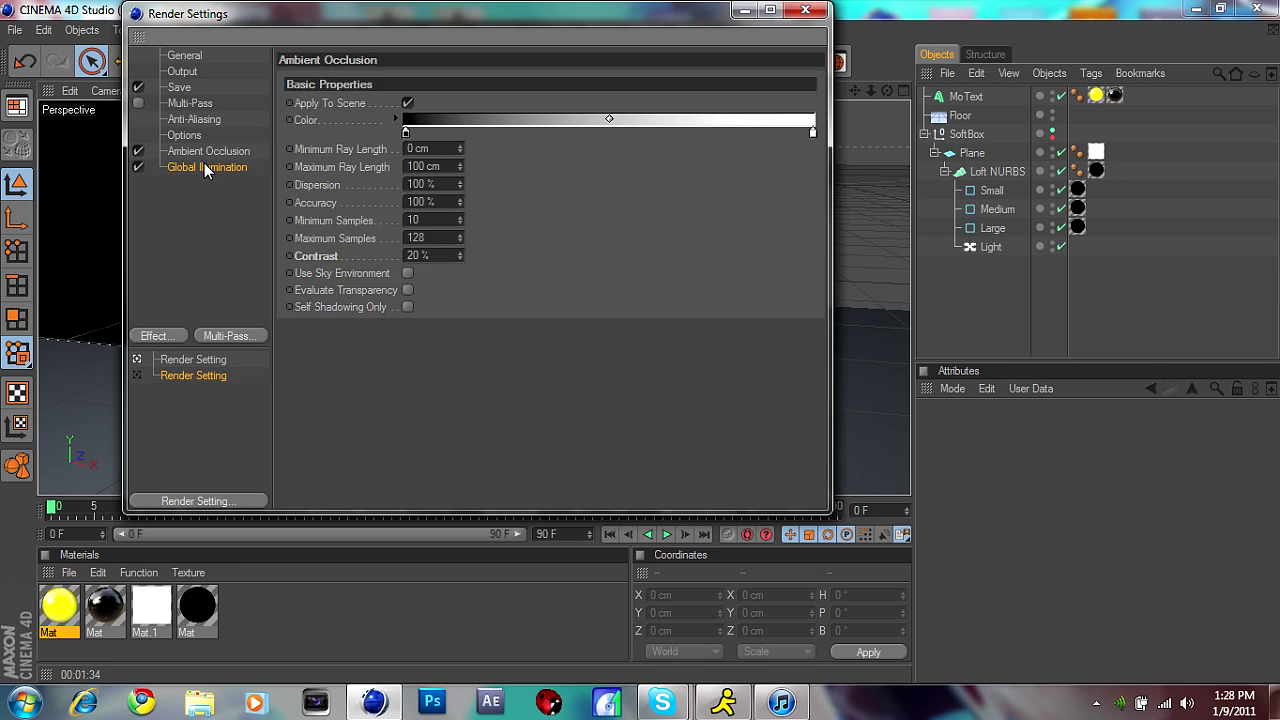
pyautogui.click(204, 165)
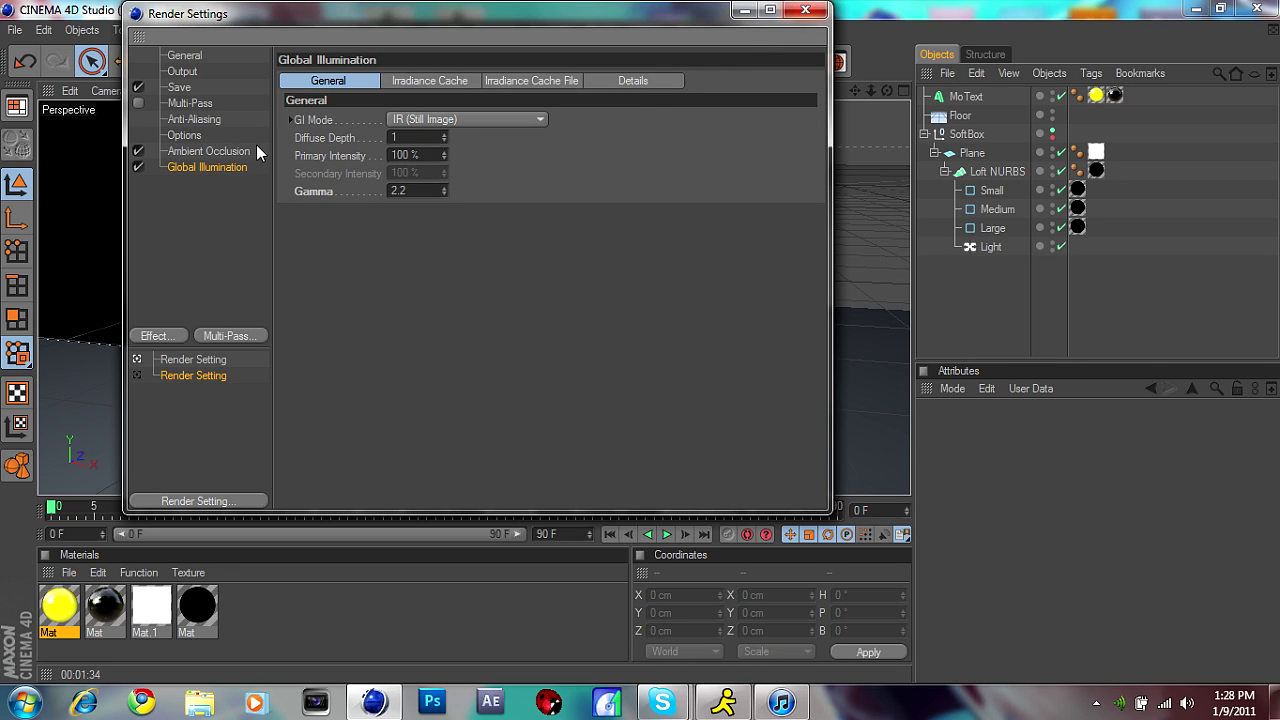
pyautogui.click(172, 337)
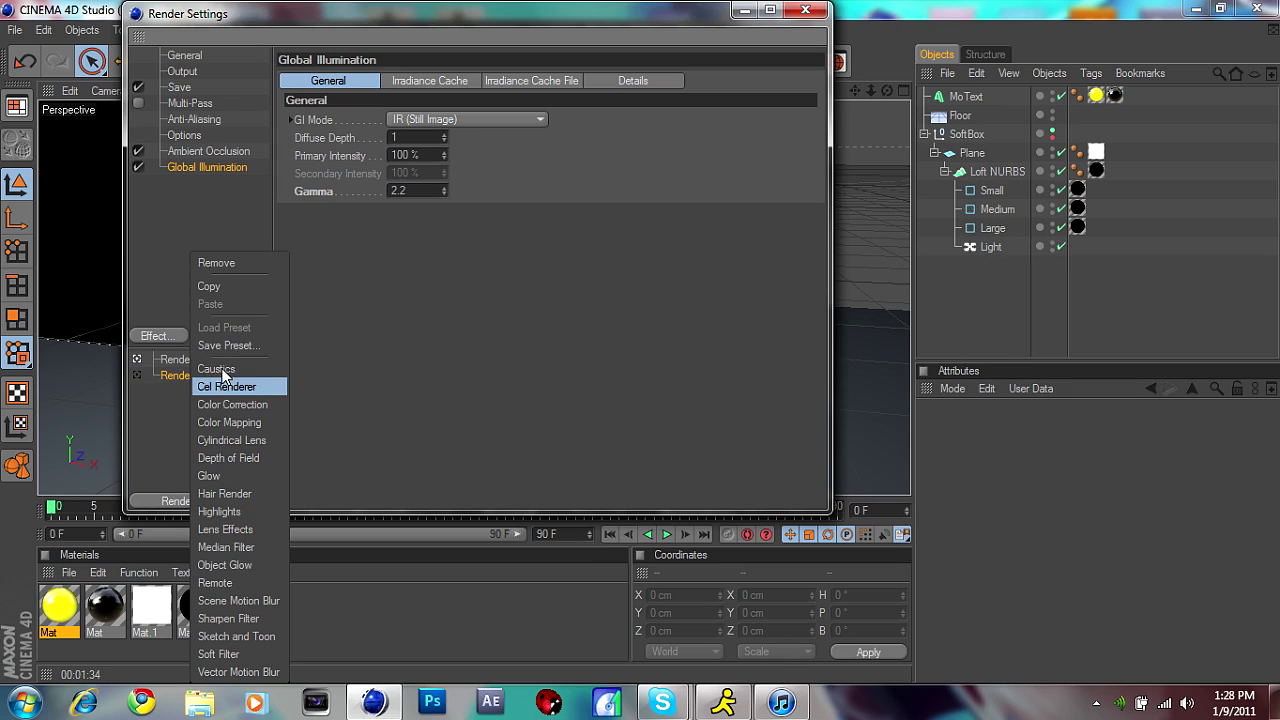
pyautogui.click(188, 182)
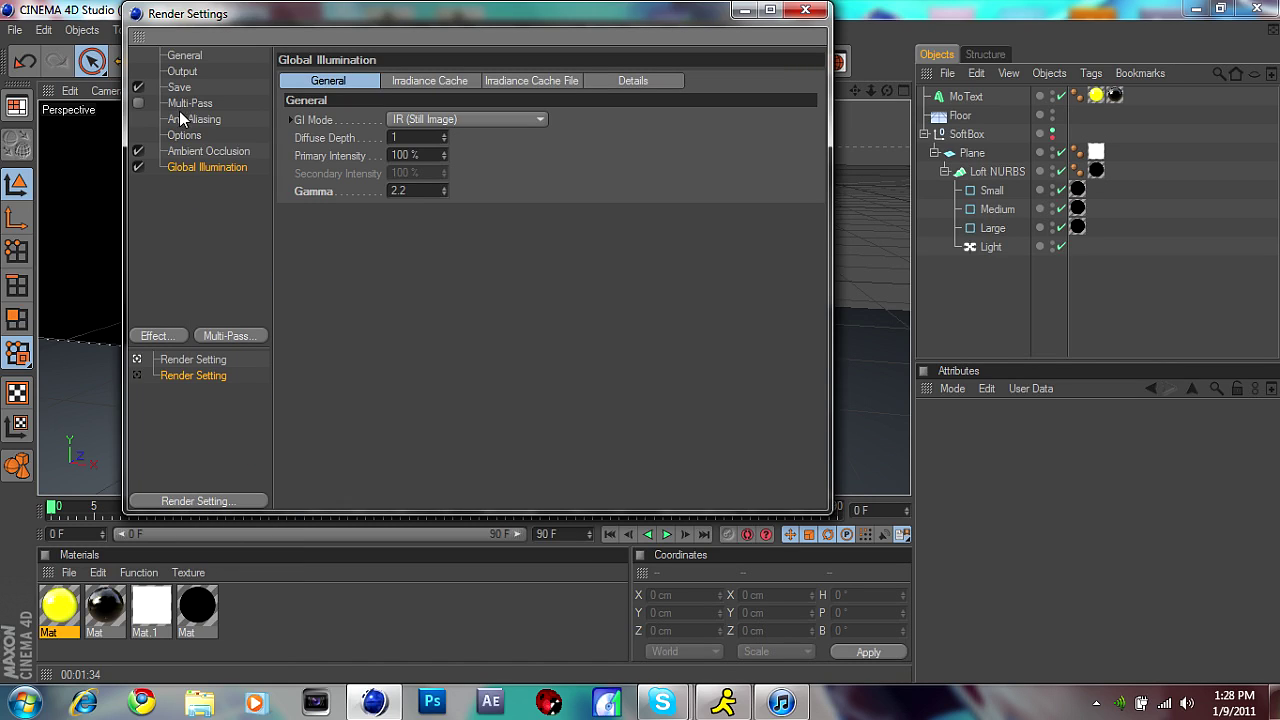
pyautogui.click(176, 72)
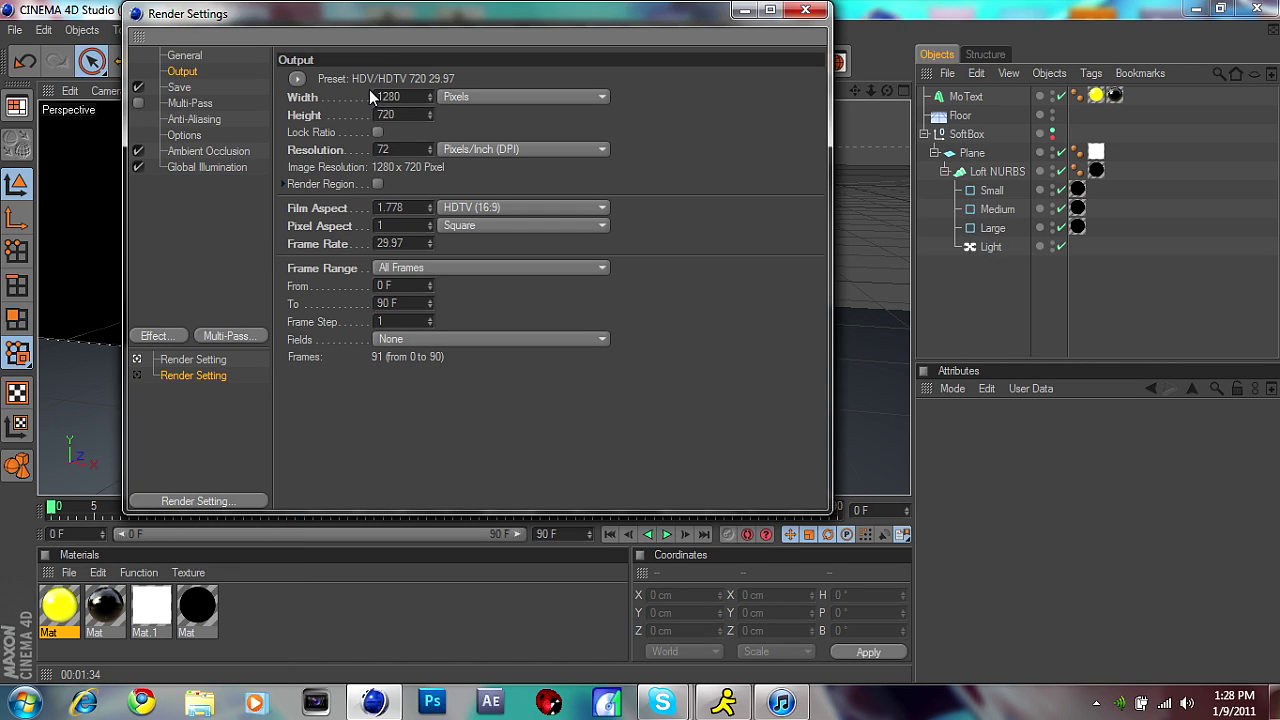
pyautogui.click(180, 103)
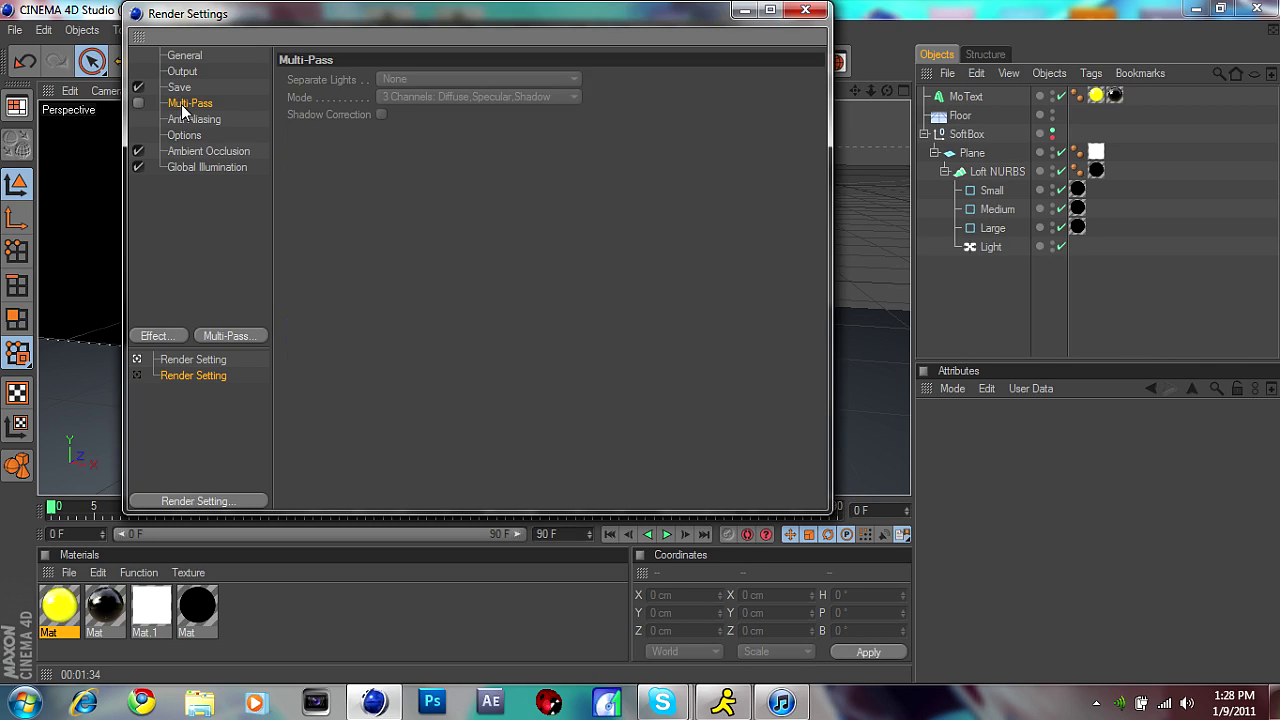
pyautogui.click(180, 119)
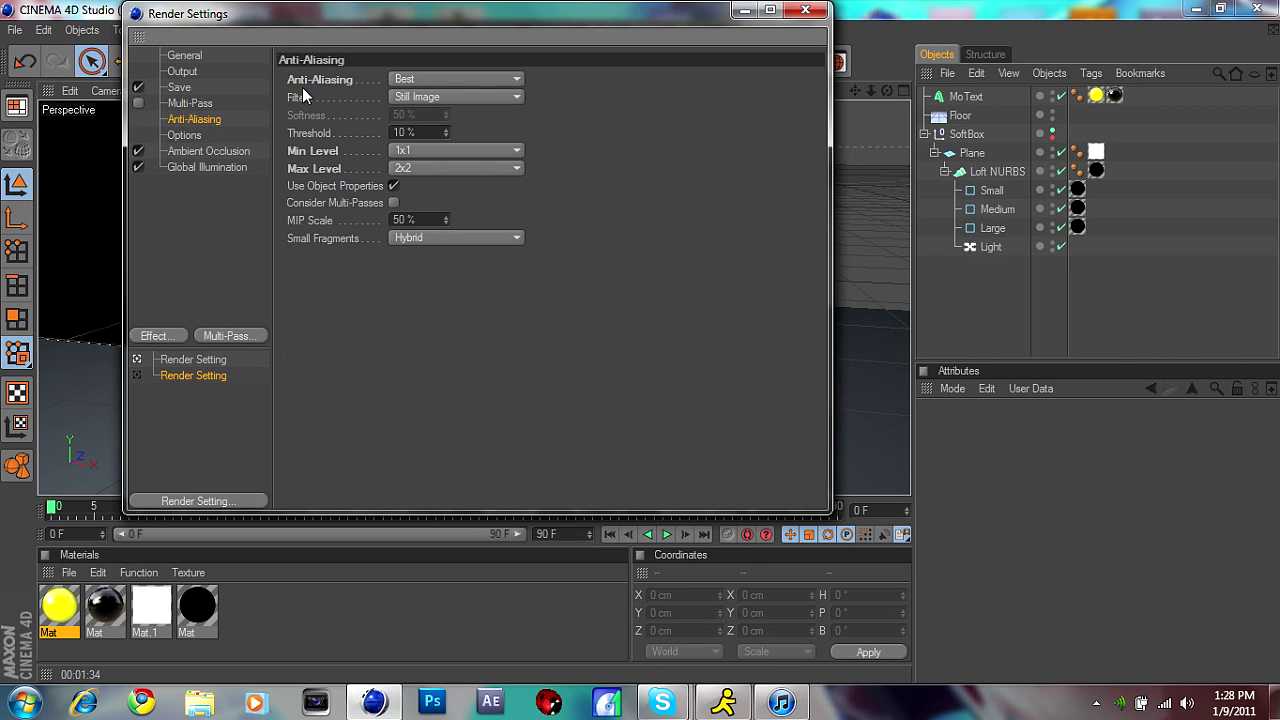
pyautogui.click(449, 74)
pyautogui.click(536, 138)
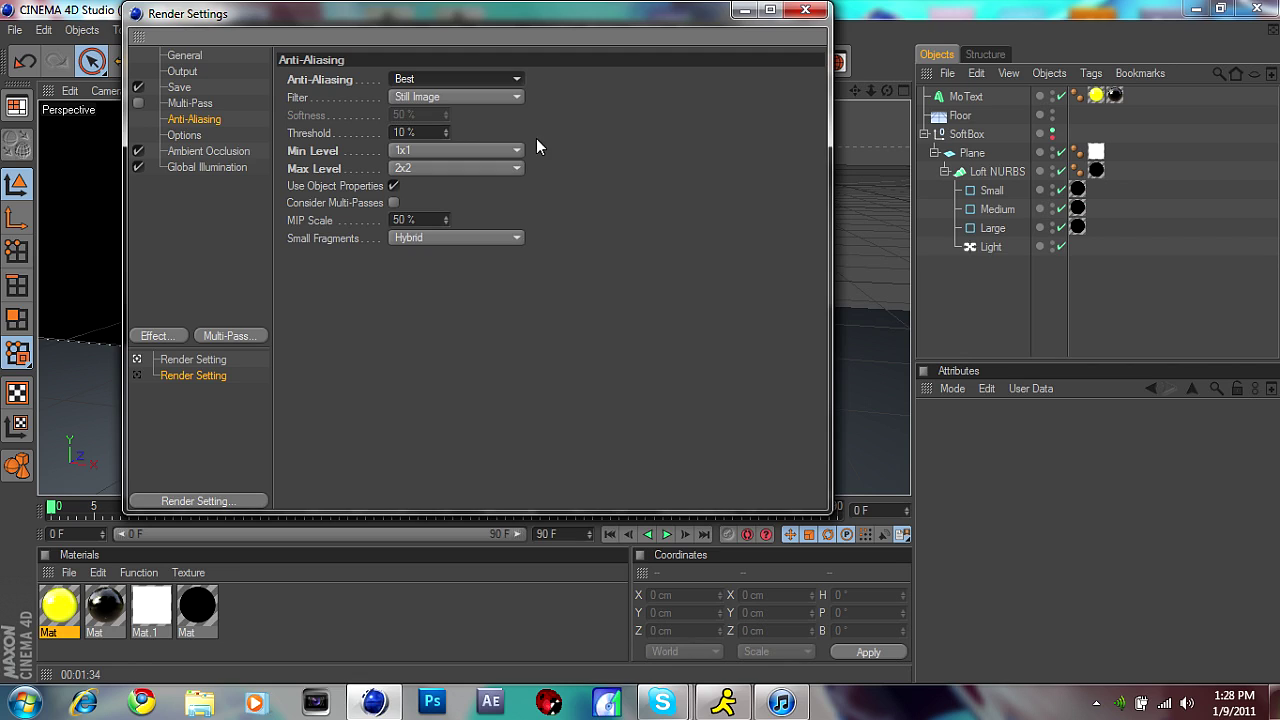
# - Set the anti-aliasing minimum level to 2x2 and maximum level to 4x4, then close the render settings
pyautogui.click(442, 151)
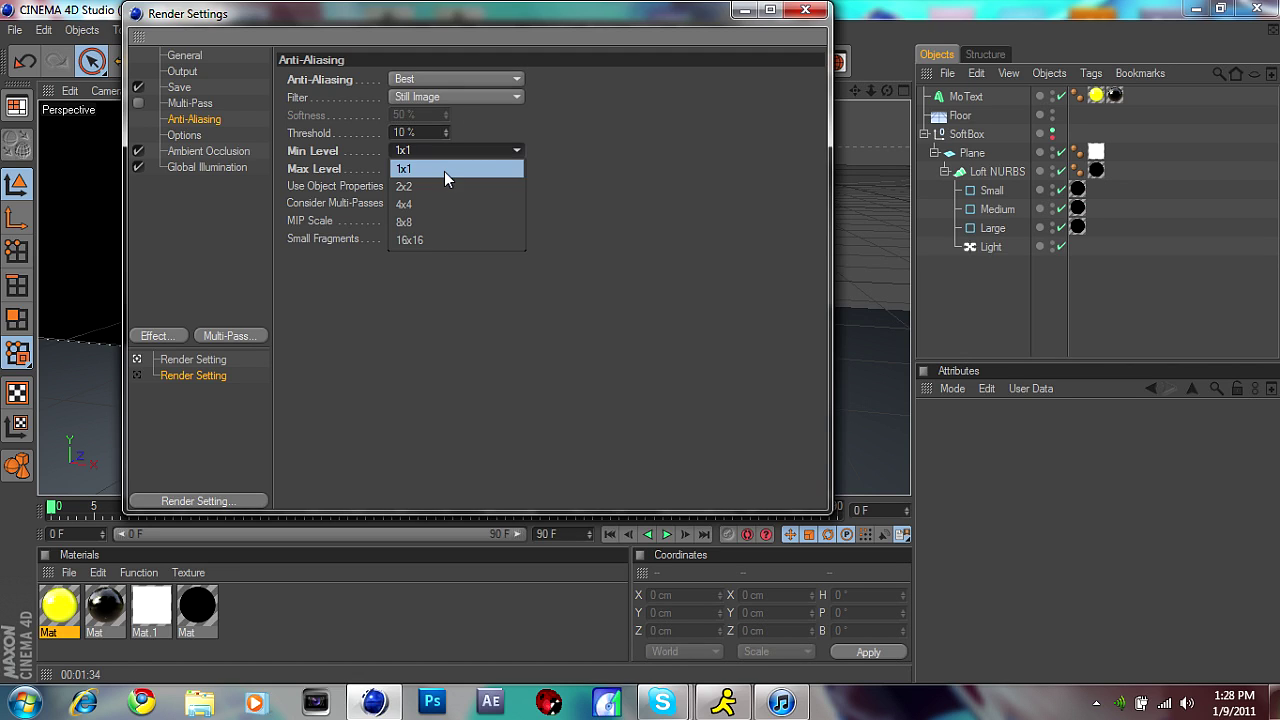
pyautogui.click(444, 185)
pyautogui.click(437, 169)
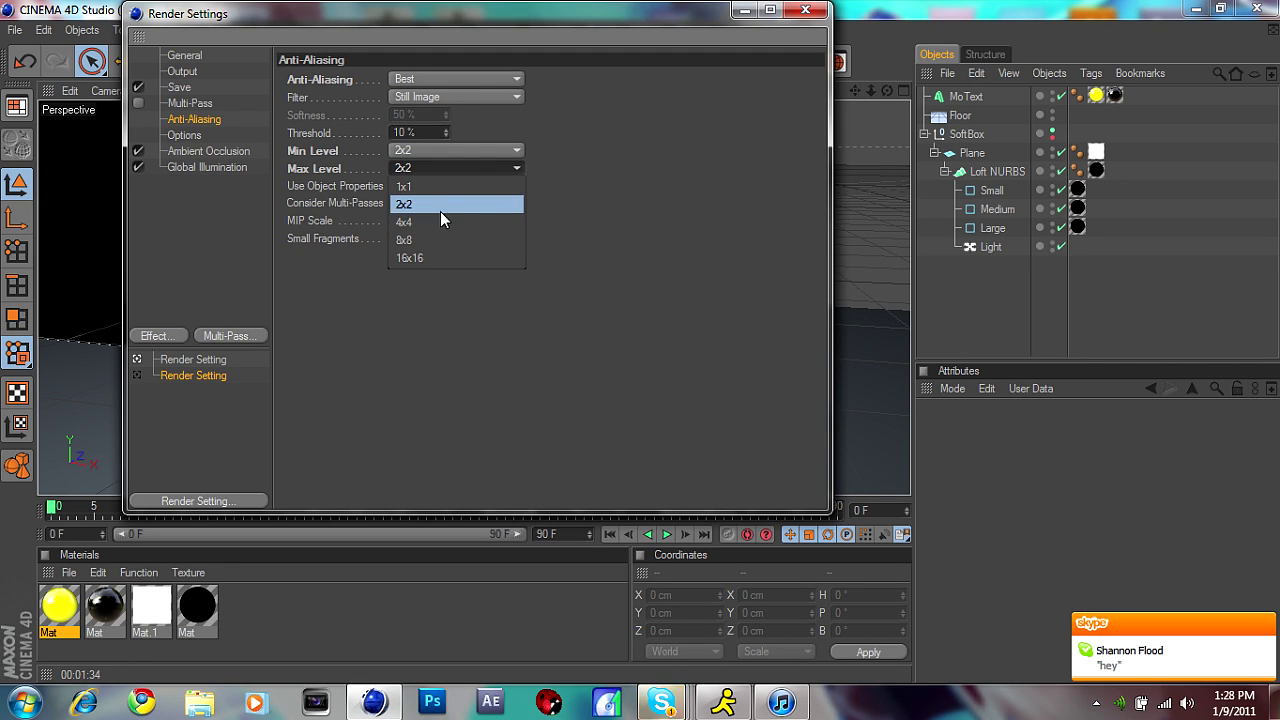
pyautogui.click(440, 220)
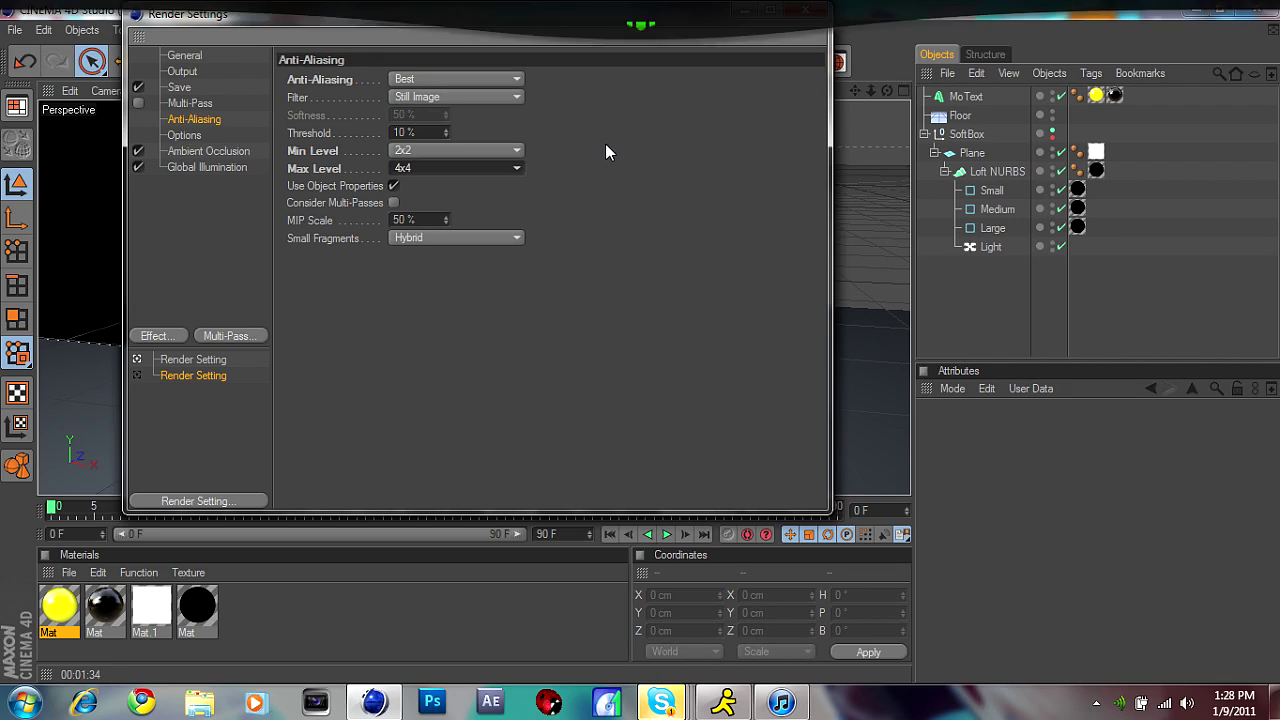
pyautogui.click(808, 12)
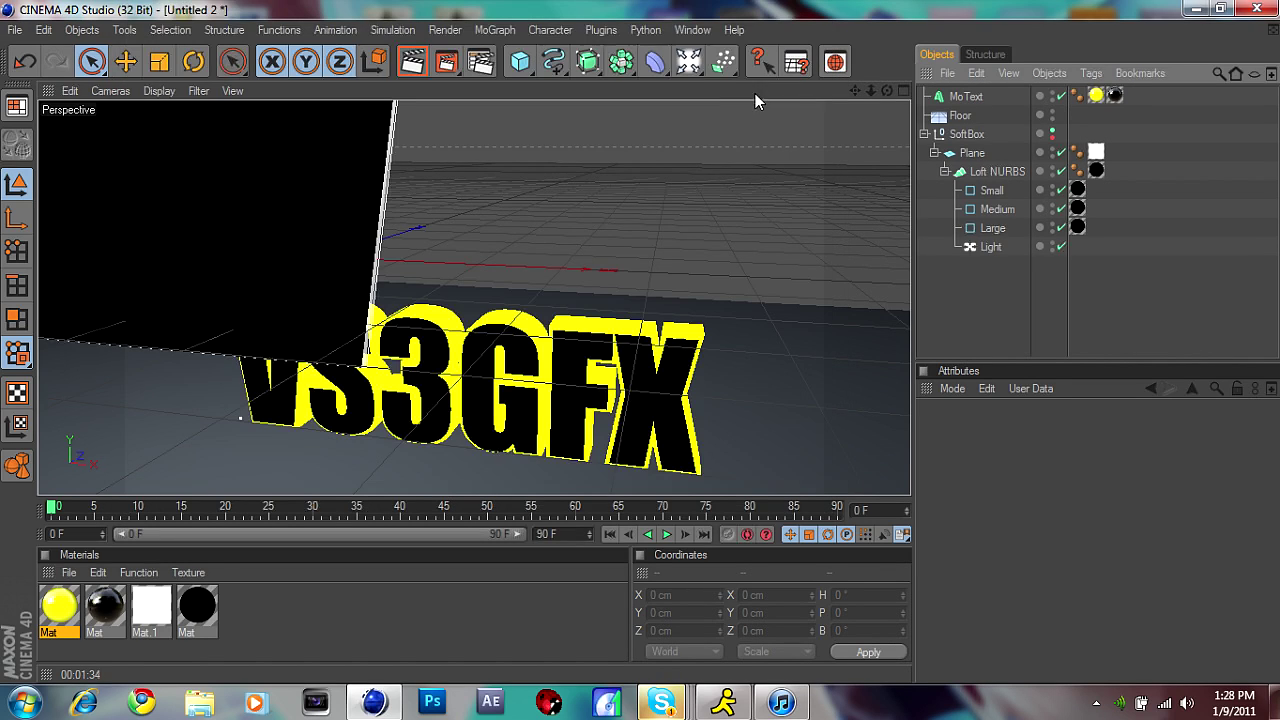
# - Add an Omni light and place it at about X 1191 cm, Y 127 cm
pyautogui.click(689, 62)
pyautogui.moveTo(321, 215); pyautogui.dragTo(321, 112)
pyautogui.moveTo(430, 154)
pyautogui.mouseDown()
pyautogui.moveTo(300, 151)
pyautogui.moveTo(409, 152)
pyautogui.mouseUp()
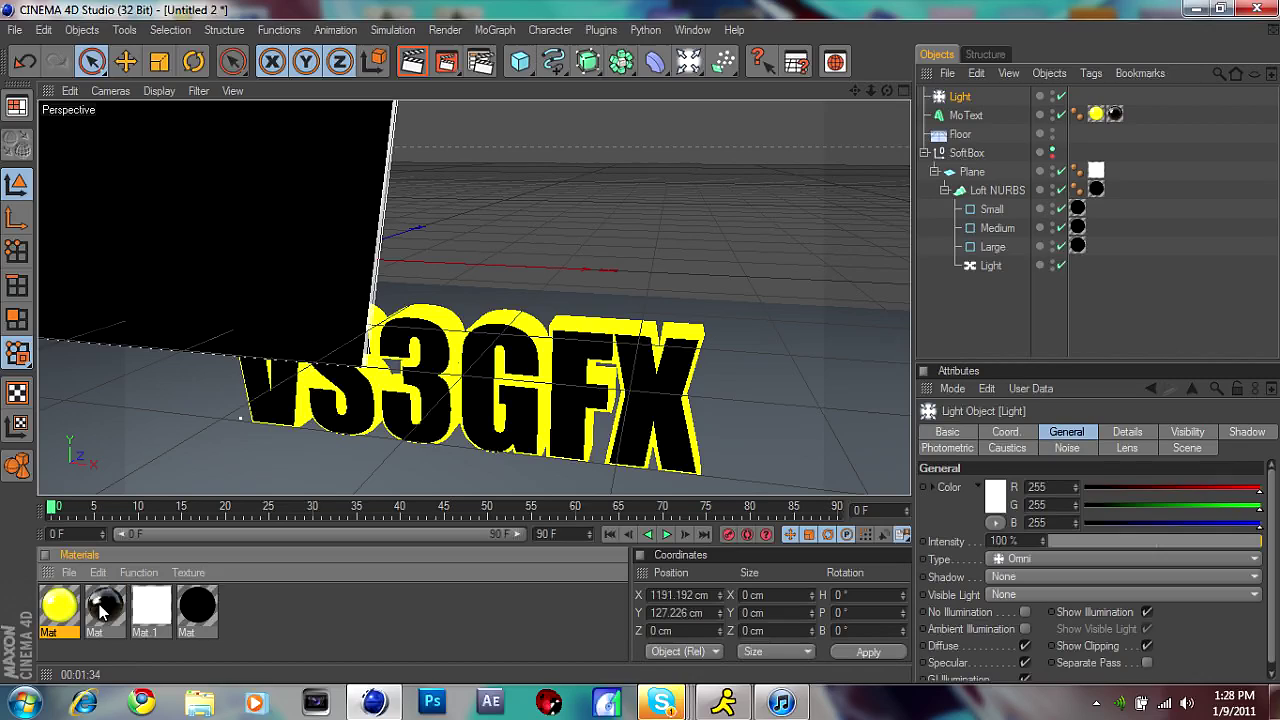
# - Create a new material and set its color to pure white, RGB 255, 255, 255
pyautogui.doubleClick(250, 610)
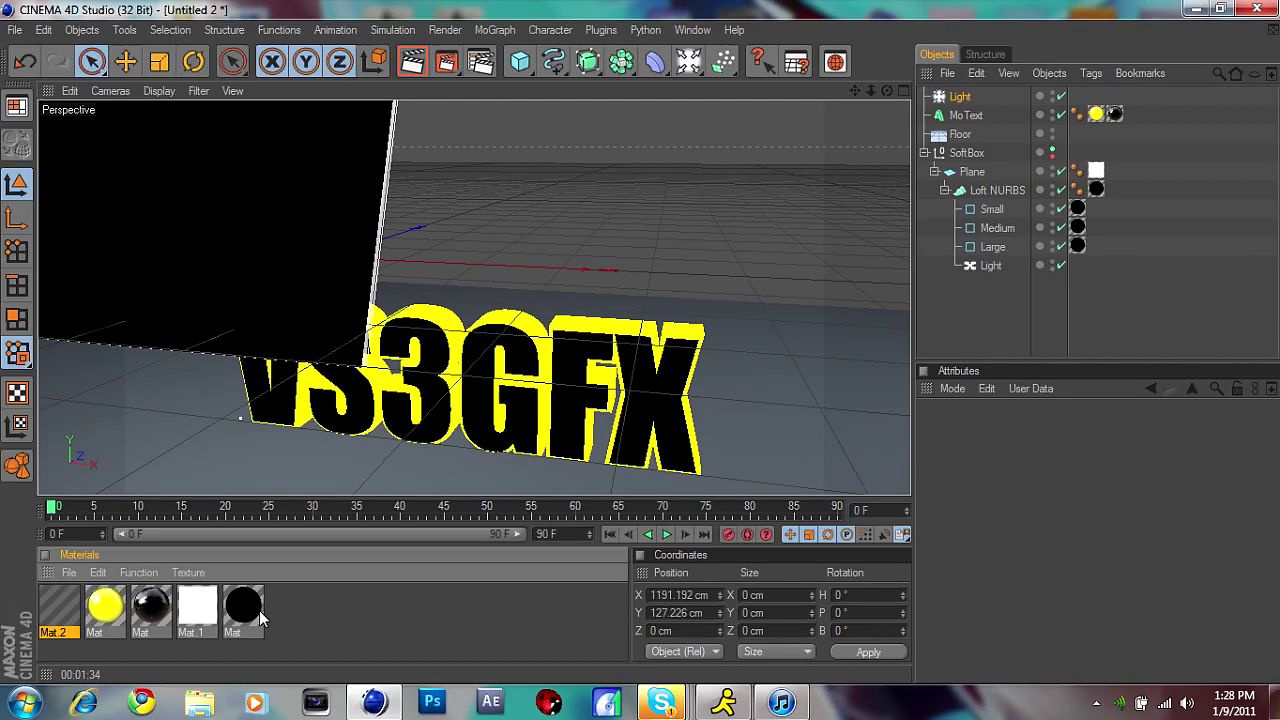
pyautogui.doubleClick(58, 605)
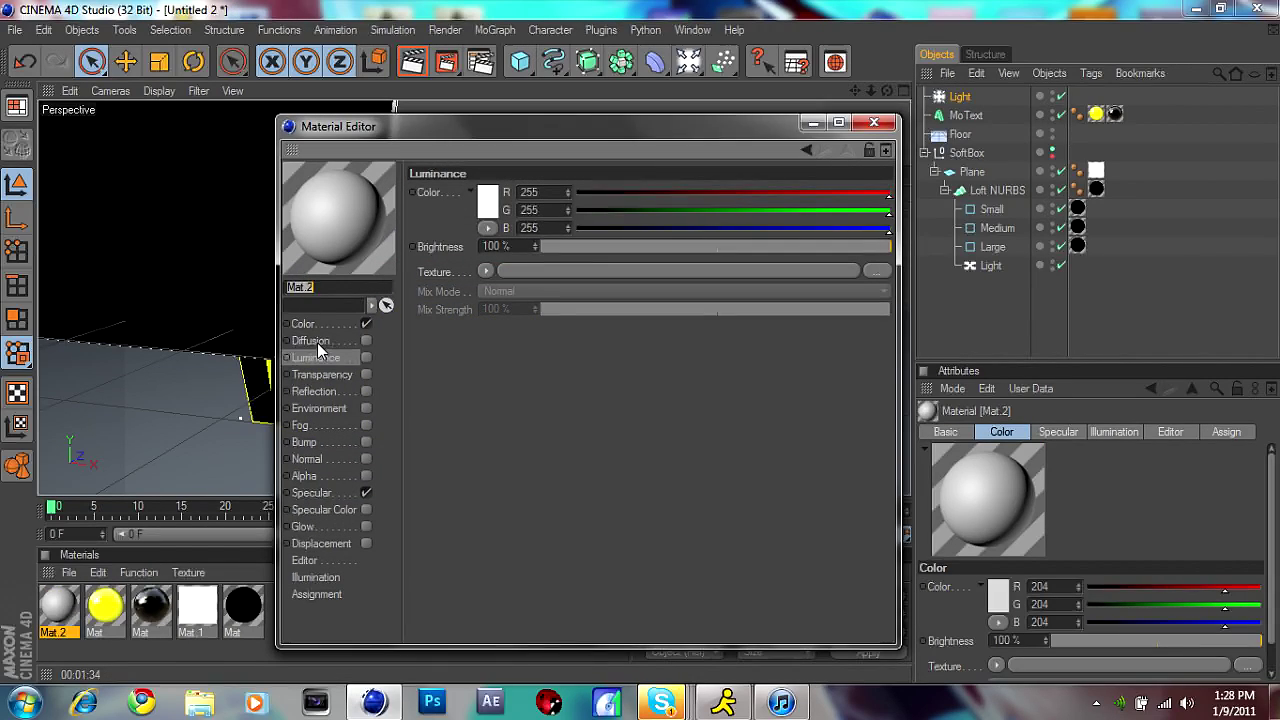
pyautogui.click(310, 324)
pyautogui.click(485, 217)
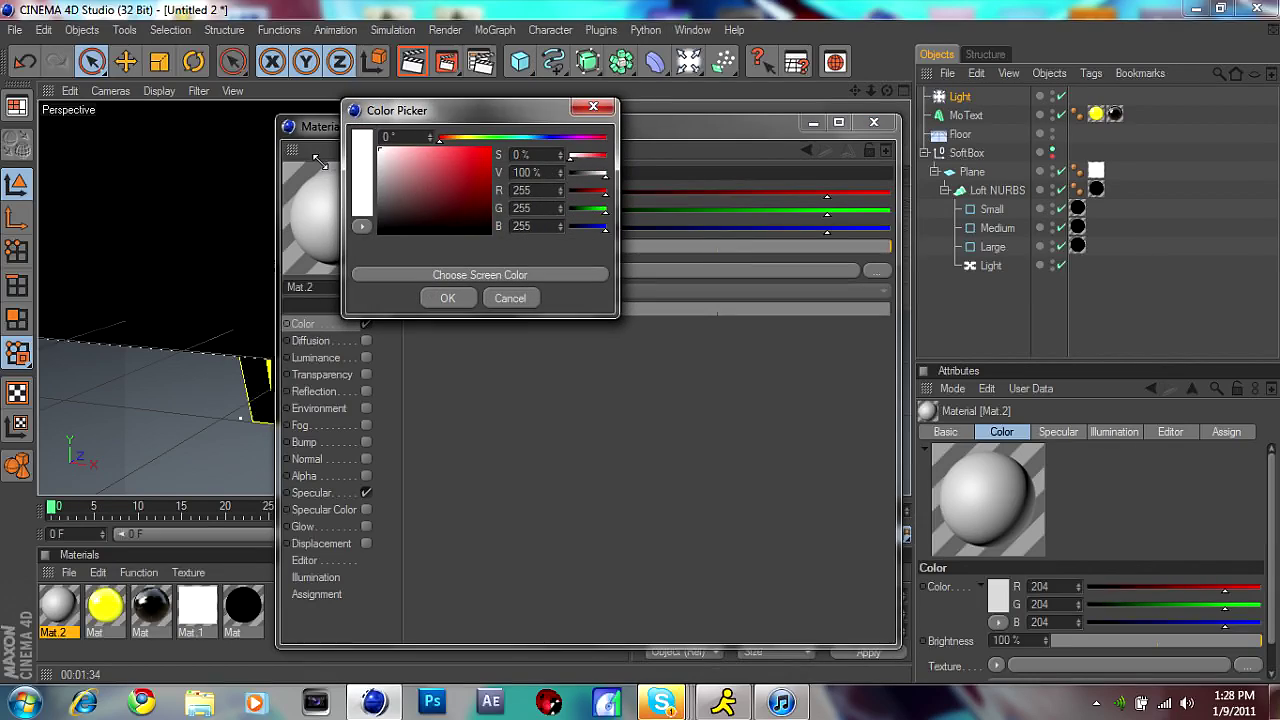
pyautogui.click(452, 299)
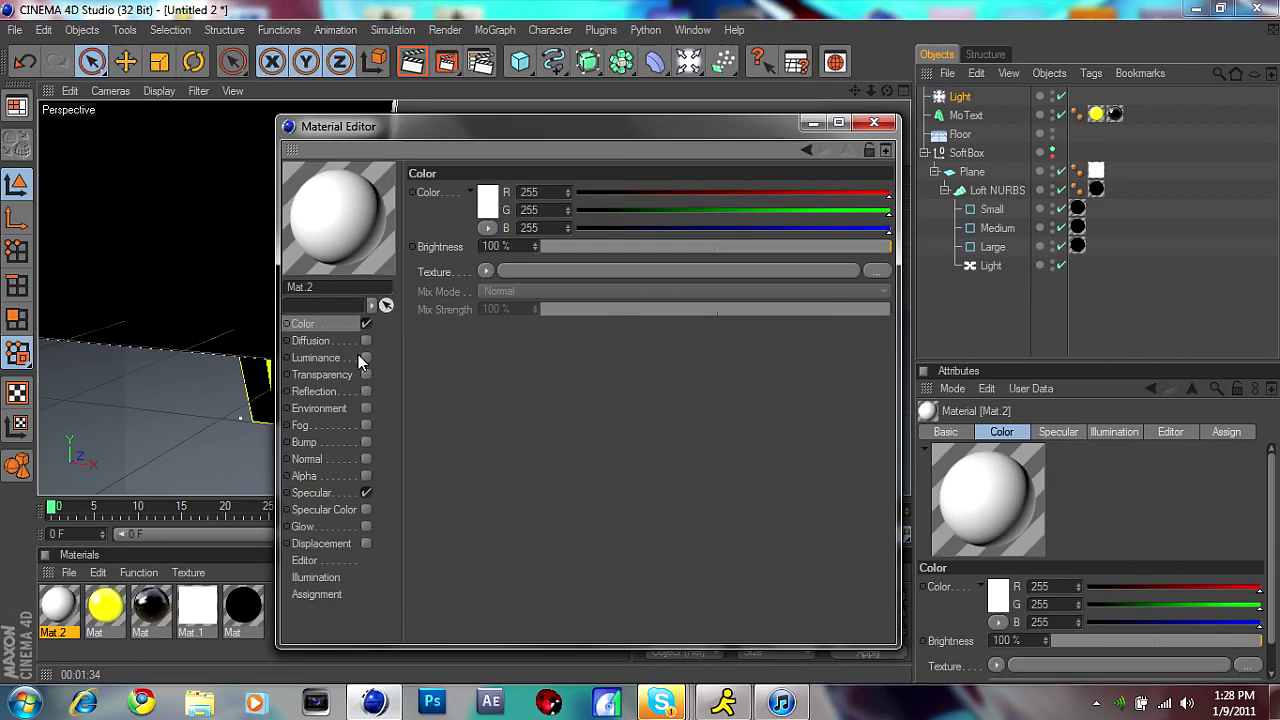
# - Enable Luminance on the new white material with a teal color of RGB 14, 175, 180
pyautogui.click(365, 358)
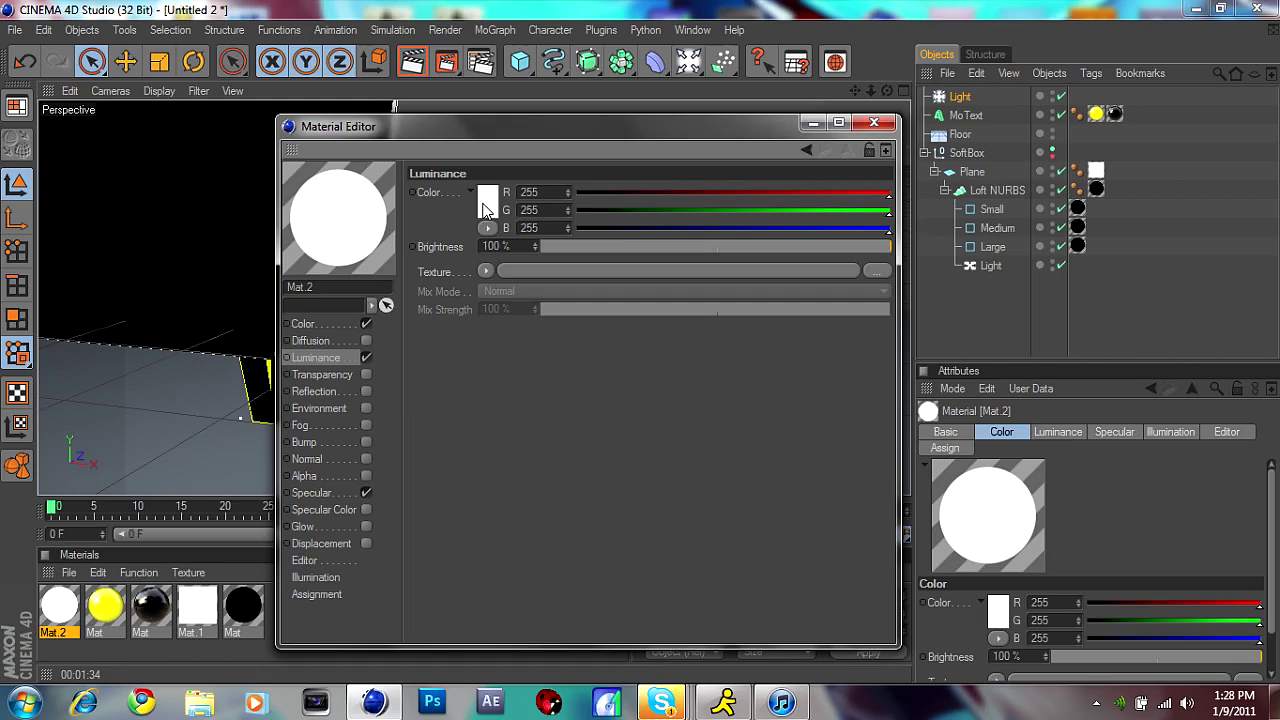
pyautogui.click(484, 205)
pyautogui.moveTo(502, 133); pyautogui.dragTo(530, 140)
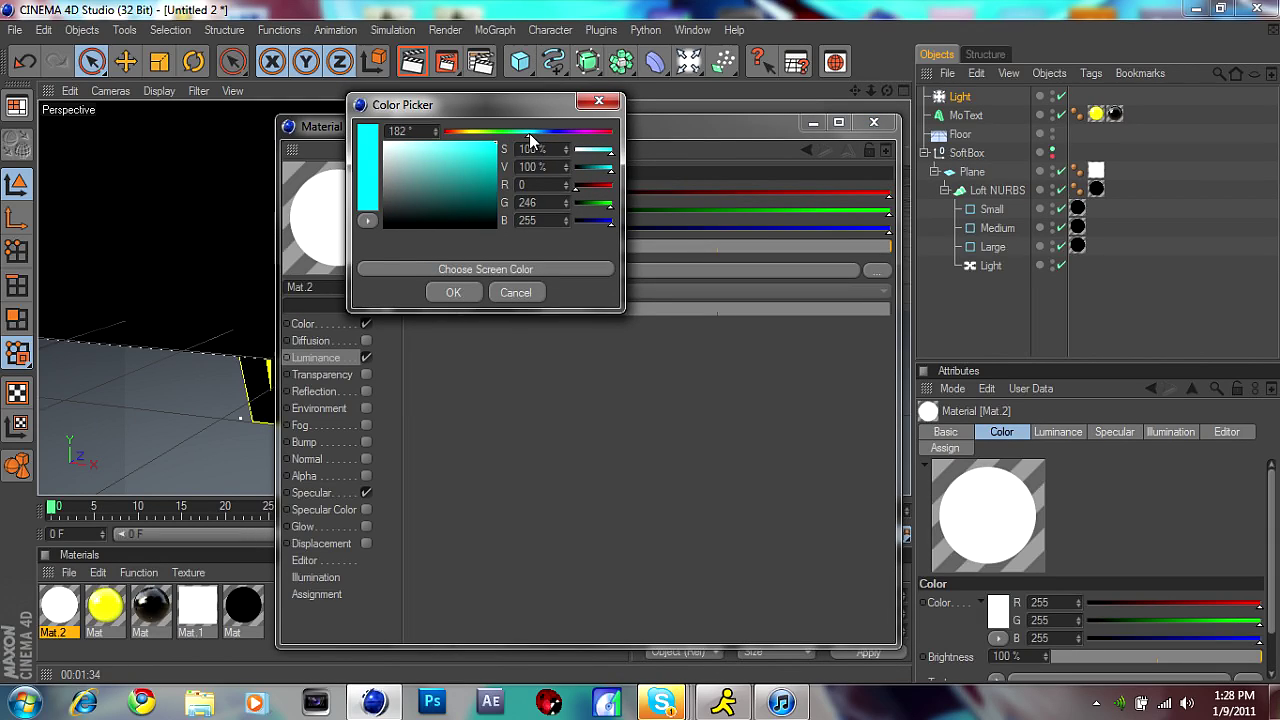
pyautogui.click(487, 166)
pyautogui.click(454, 292)
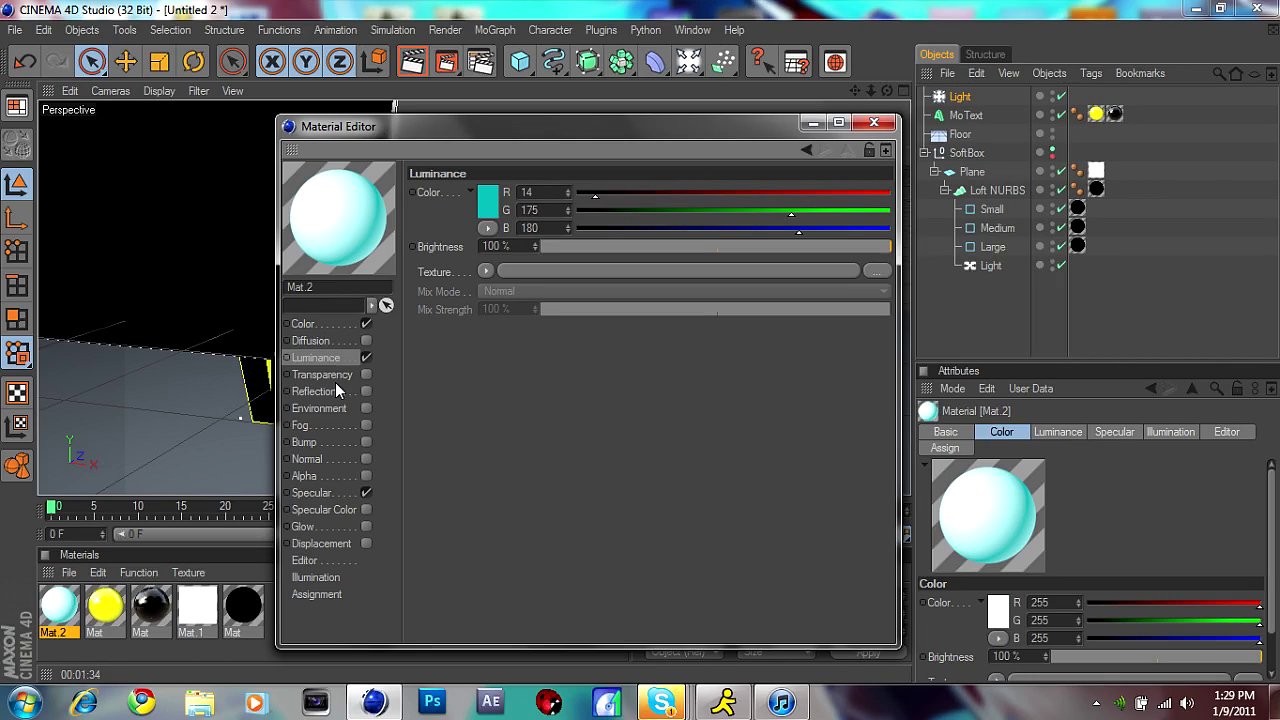
# - Enable Reflection on the teal material at 19% brightness, with a Fresnel texture at about 30% mix strength
pyautogui.click(366, 391)
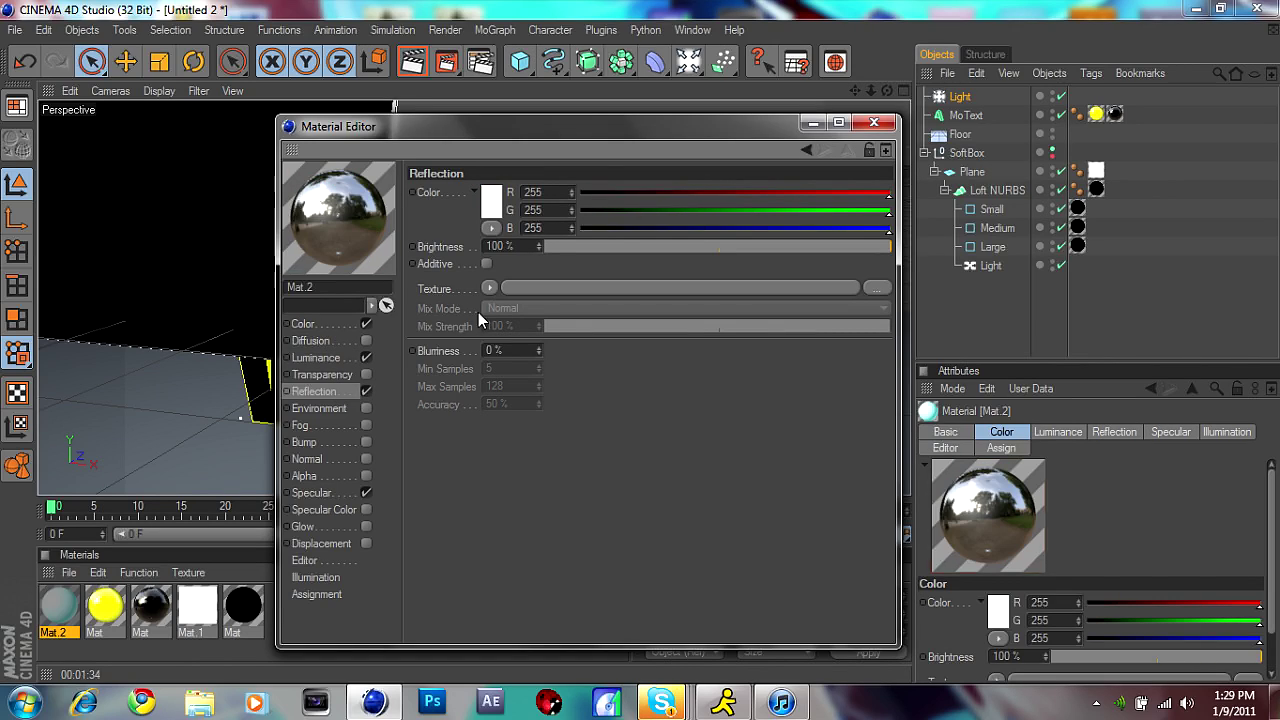
pyautogui.click(697, 246)
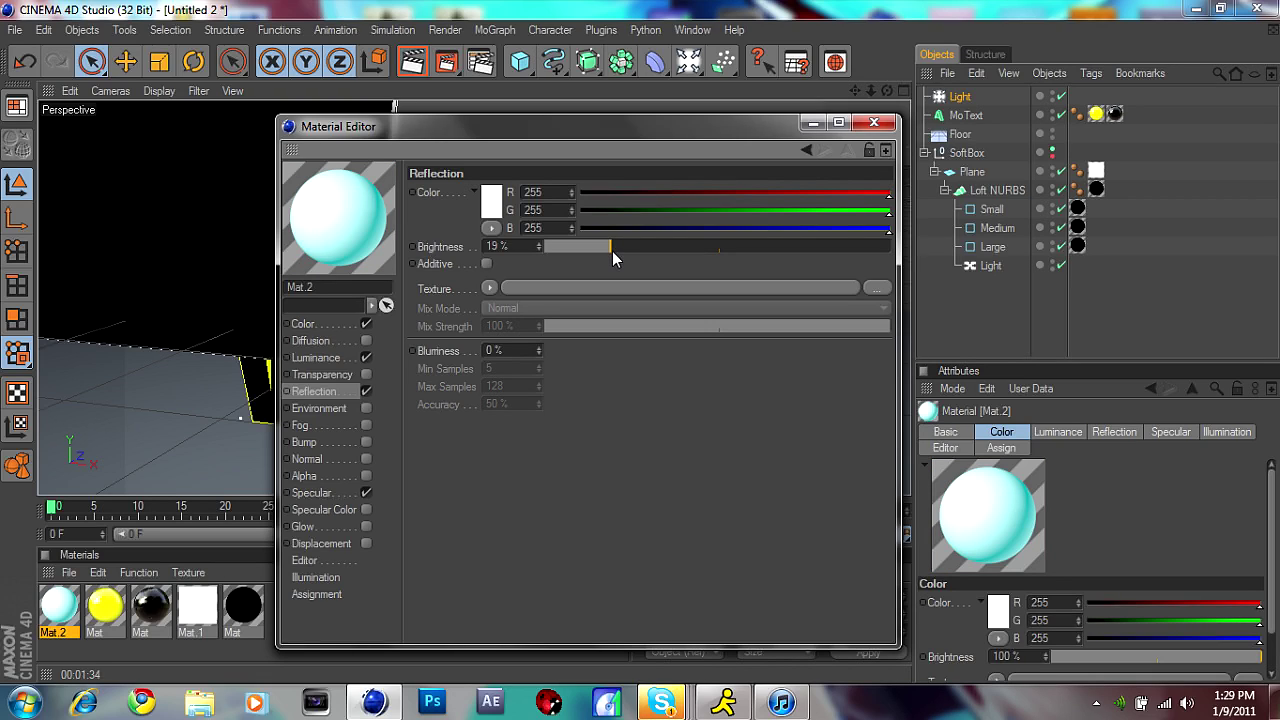
pyautogui.click(489, 288)
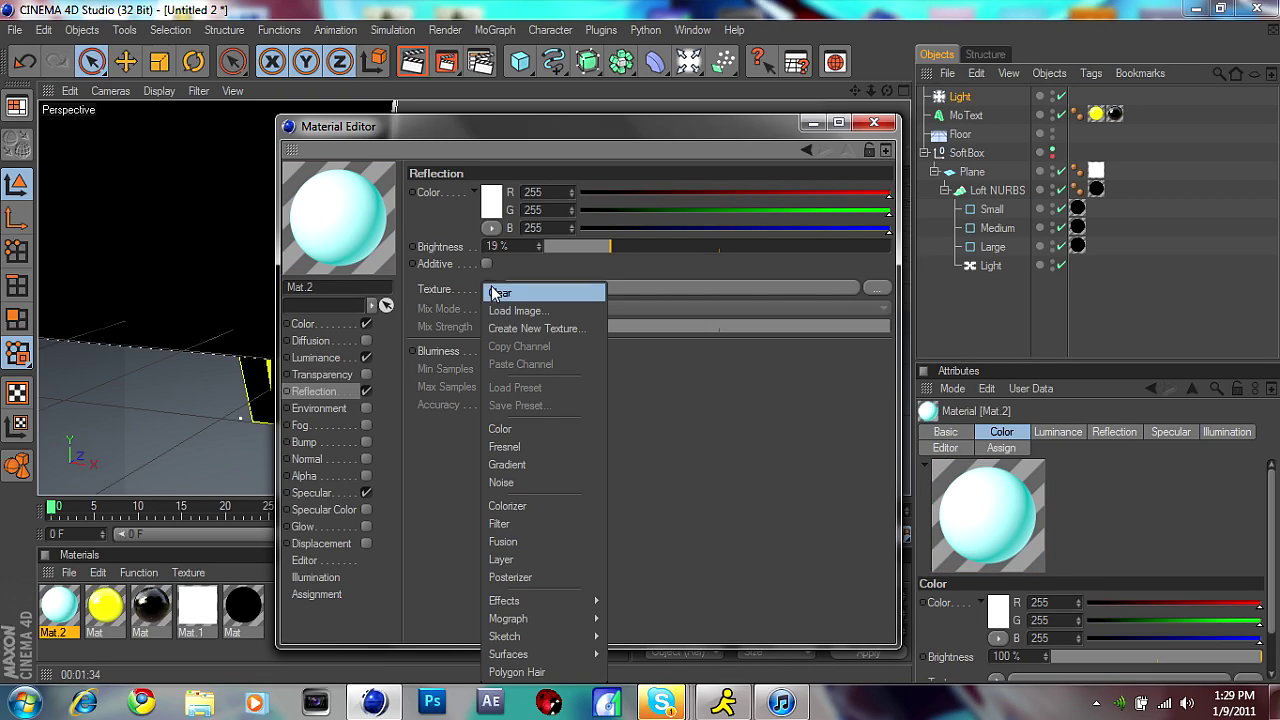
pyautogui.click(533, 441)
pyautogui.moveTo(590, 381); pyautogui.dragTo(661, 392)
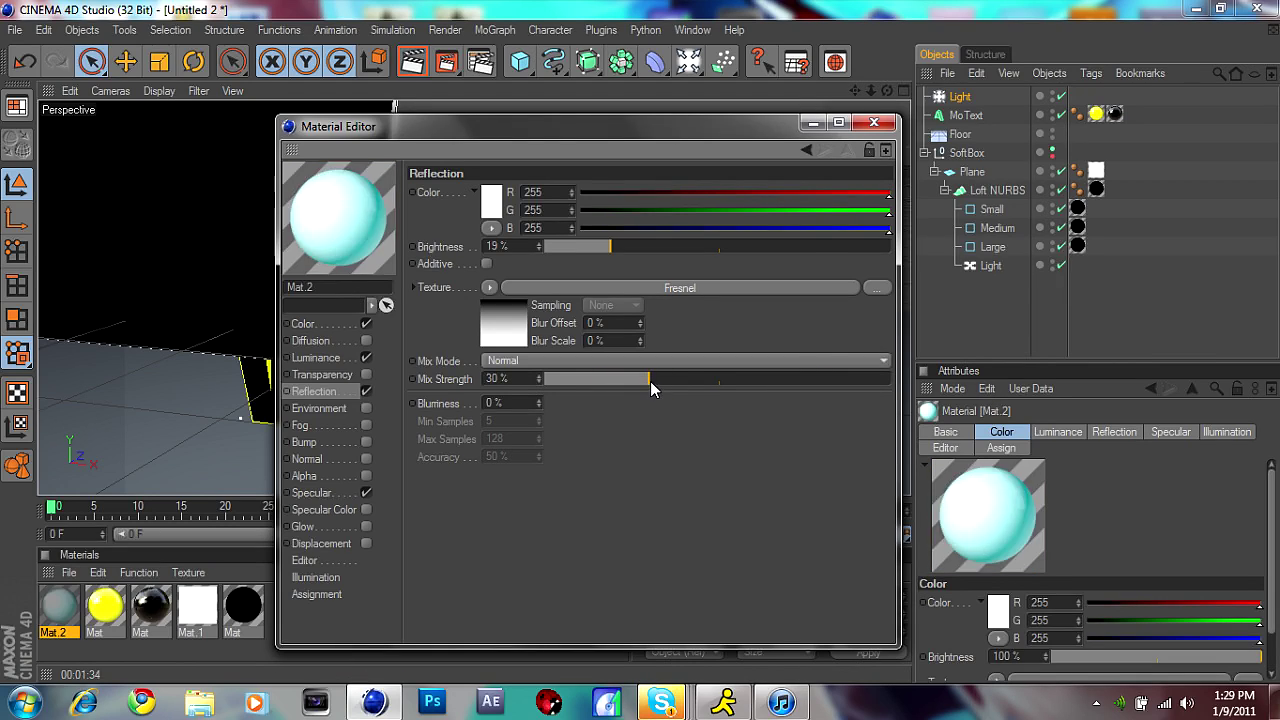
# - Set the teal material's luminance brightness to 91% and close the material editor
pyautogui.click(317, 323)
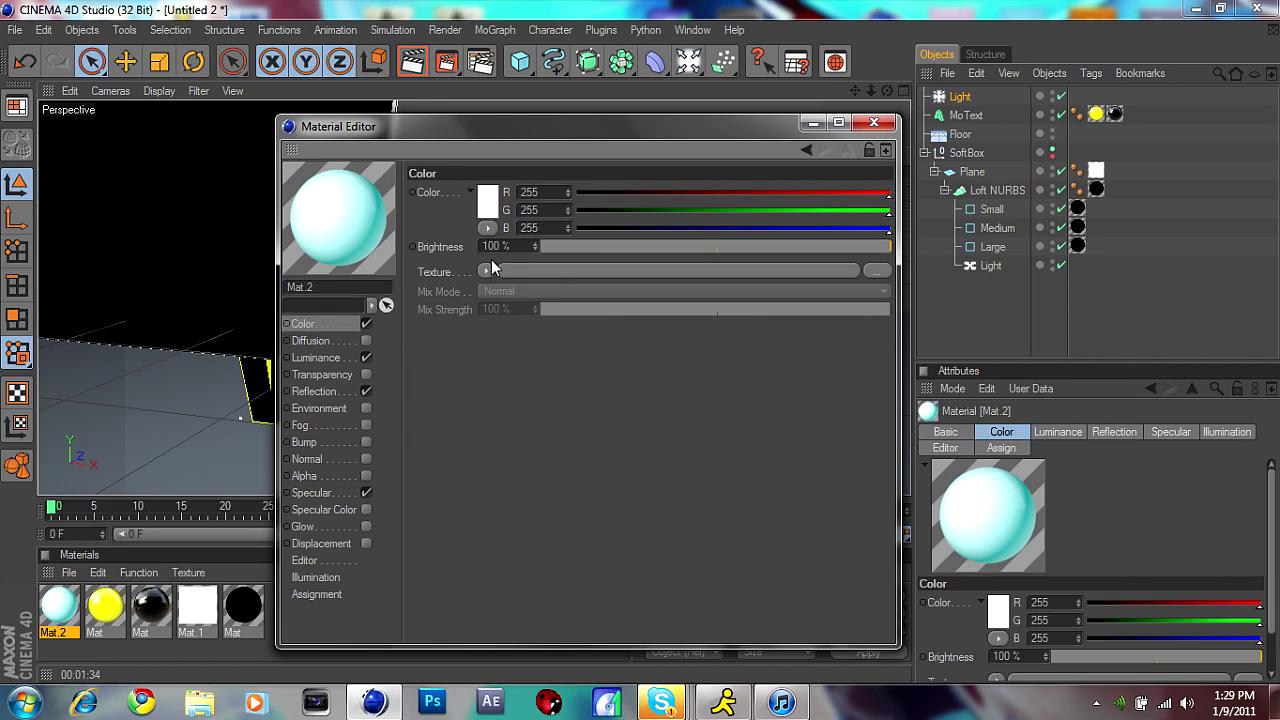
pyautogui.click(323, 358)
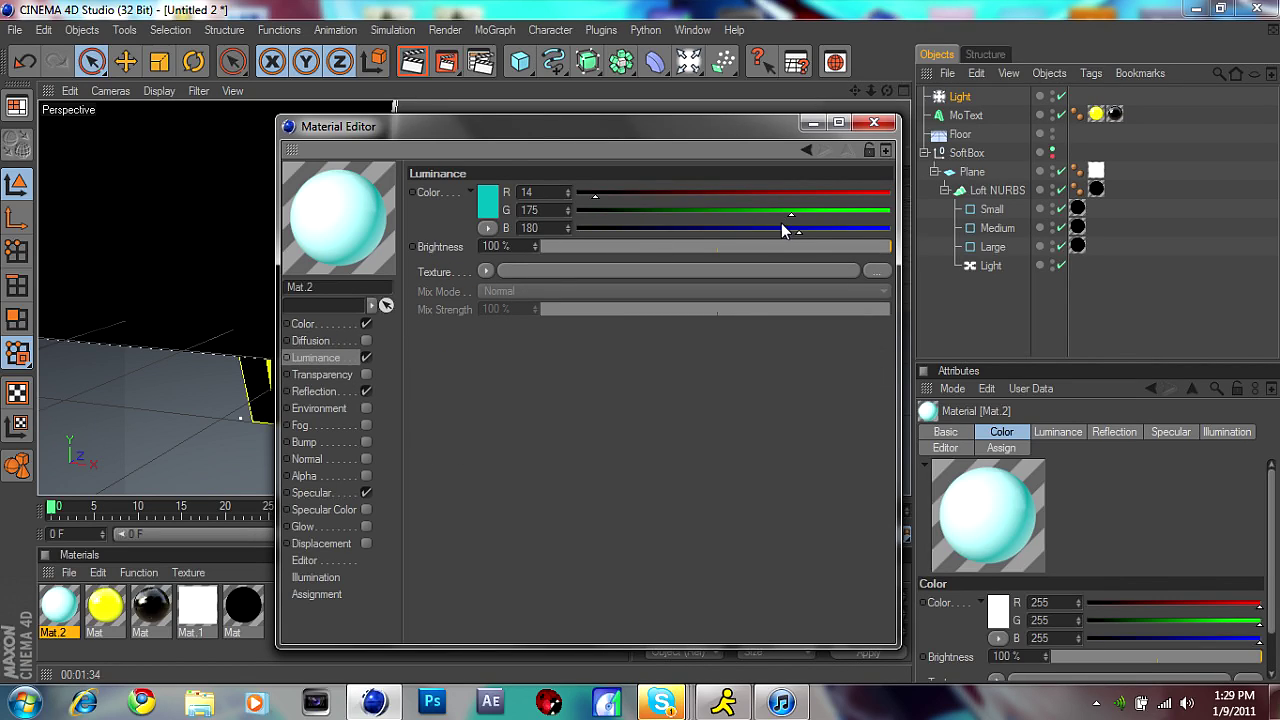
pyautogui.click(798, 247)
pyautogui.moveTo(798, 245); pyautogui.dragTo(831, 245)
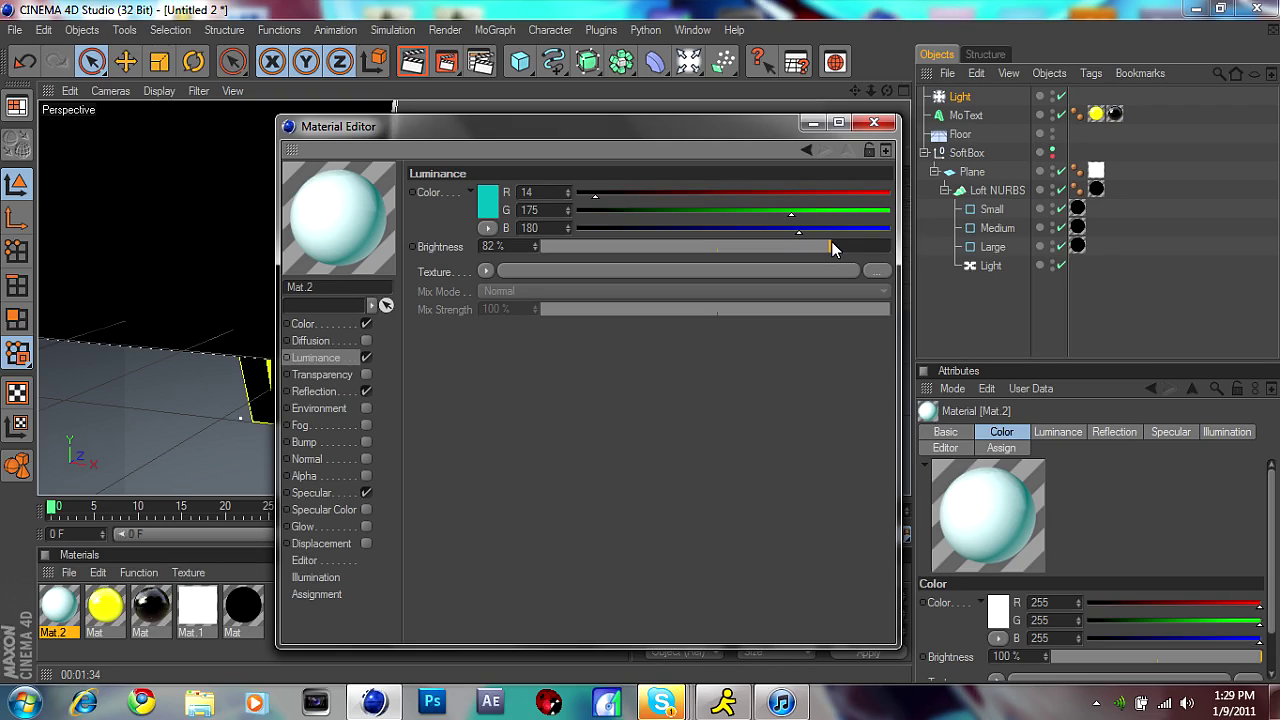
pyautogui.moveTo(855, 245); pyautogui.dragTo(861, 245)
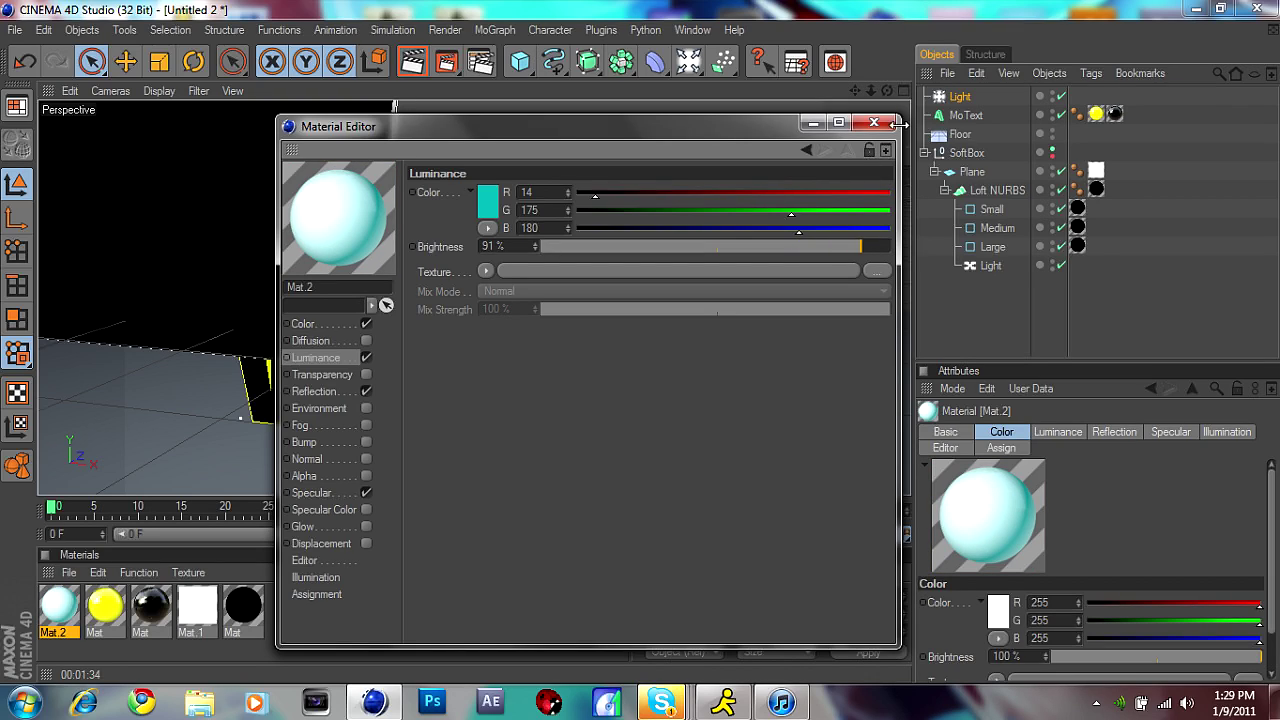
pyautogui.click(874, 122)
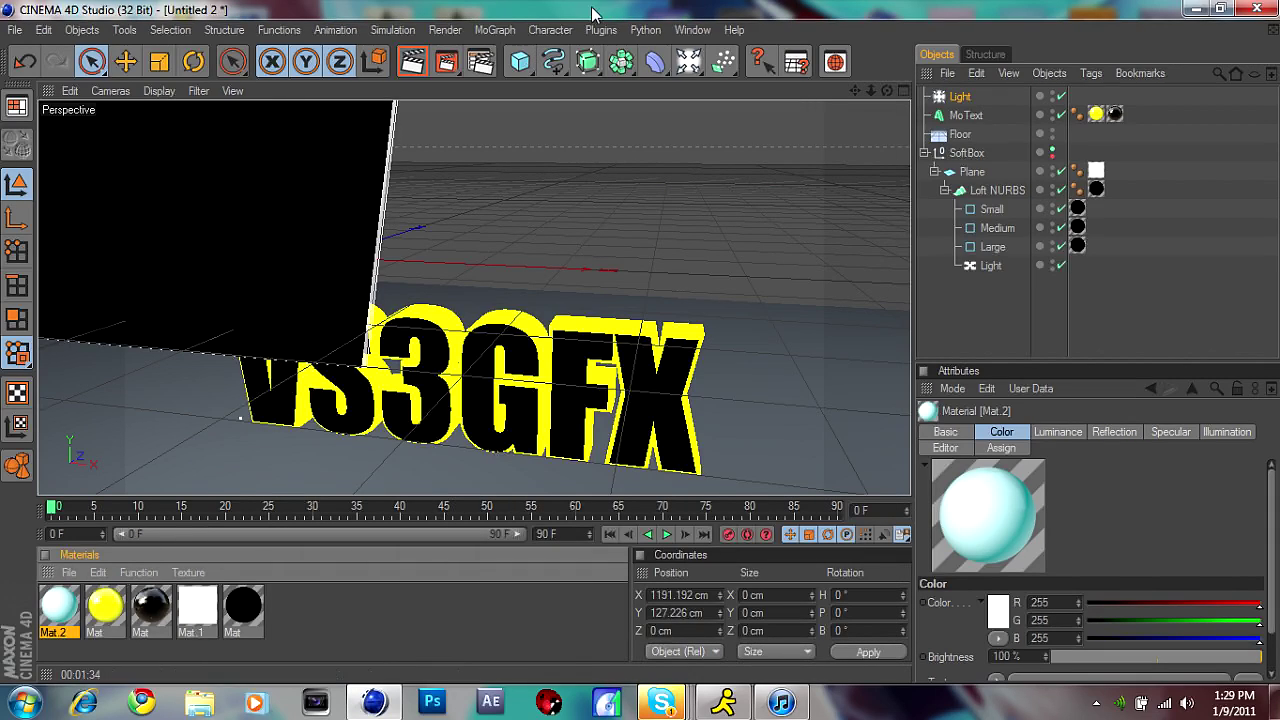
# - Add a Sky object and apply the teal material Mat.2 to it
pyautogui.moveTo(688, 62); pyautogui.dragTo(745, 252)
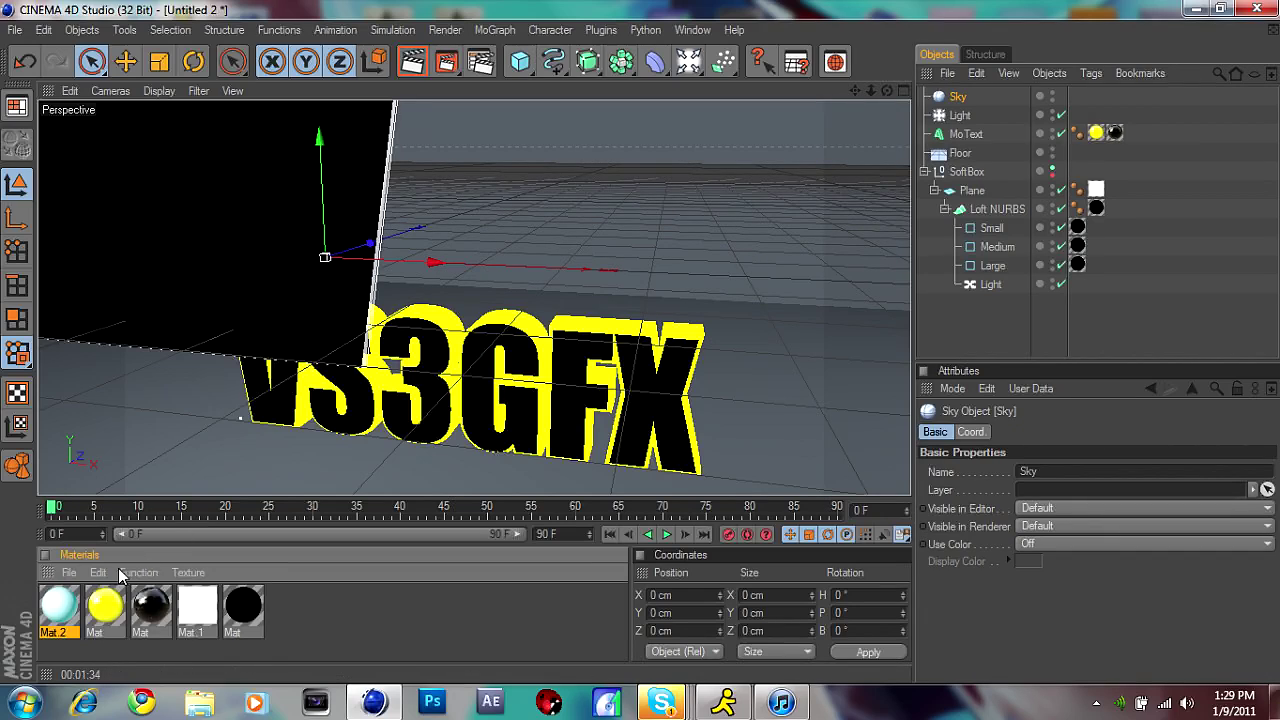
pyautogui.moveTo(956, 97)
pyautogui.mouseDown()
pyautogui.moveTo(960, 122)
pyautogui.moveTo(957, 97)
pyautogui.mouseUp()
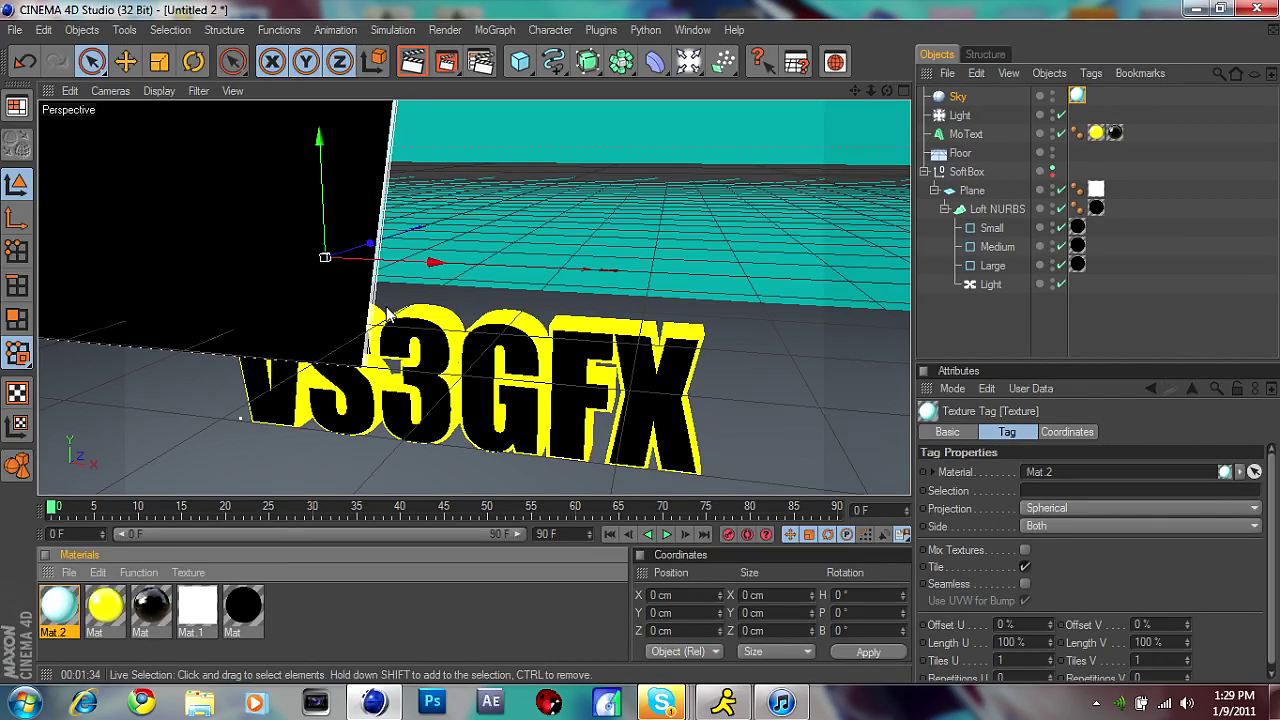
# - Turn off Global Illumination in the render settings and test-render the perspective view
pyautogui.click(480, 63)
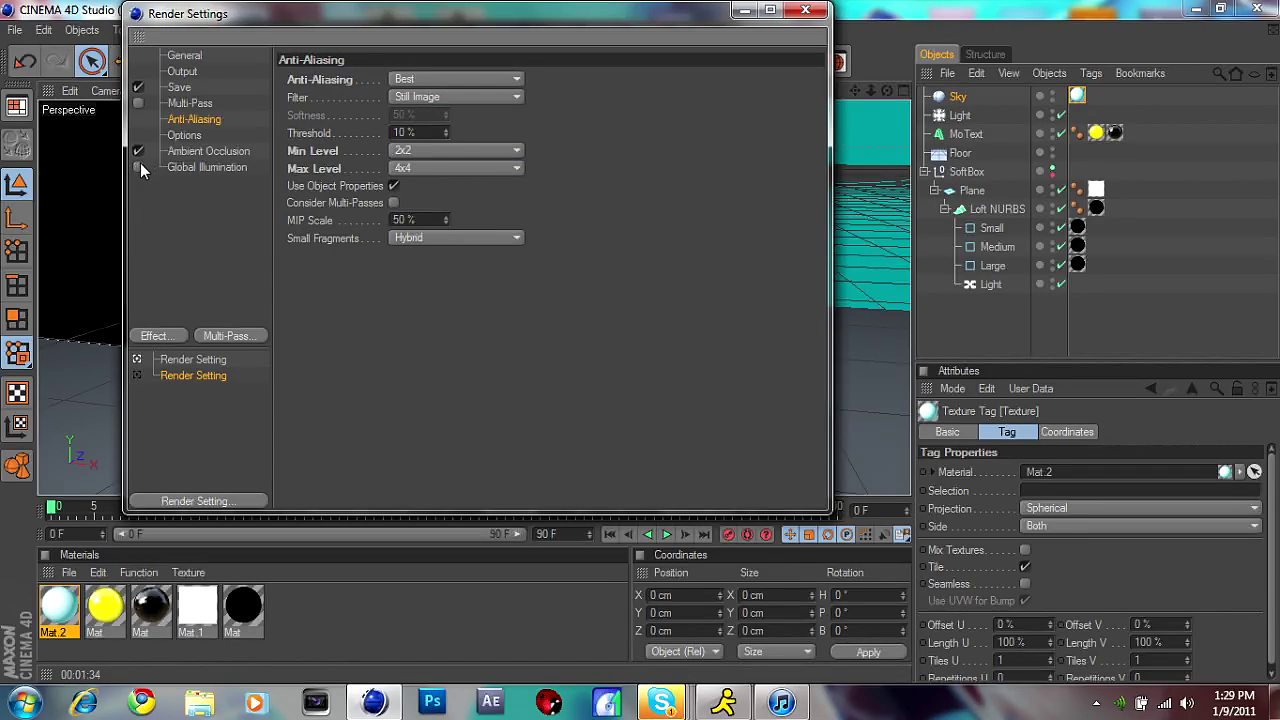
pyautogui.click(805, 10)
pyautogui.click(414, 62)
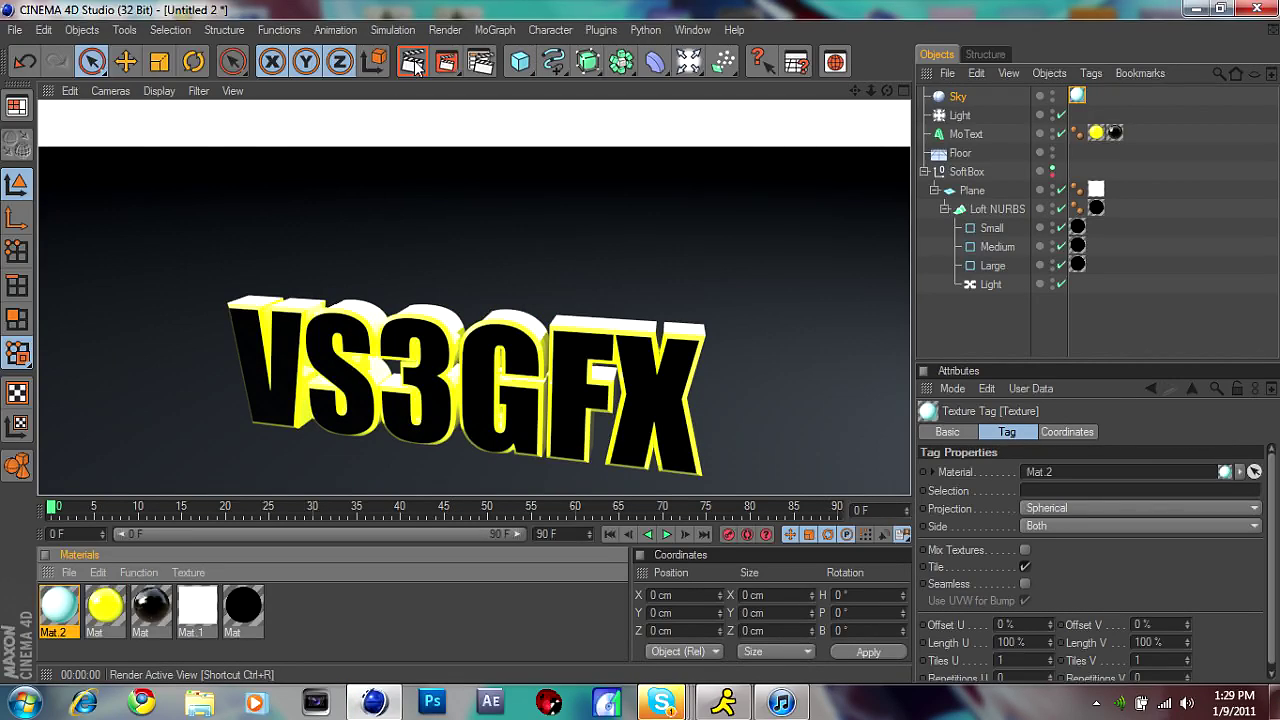
pyautogui.click(399, 613)
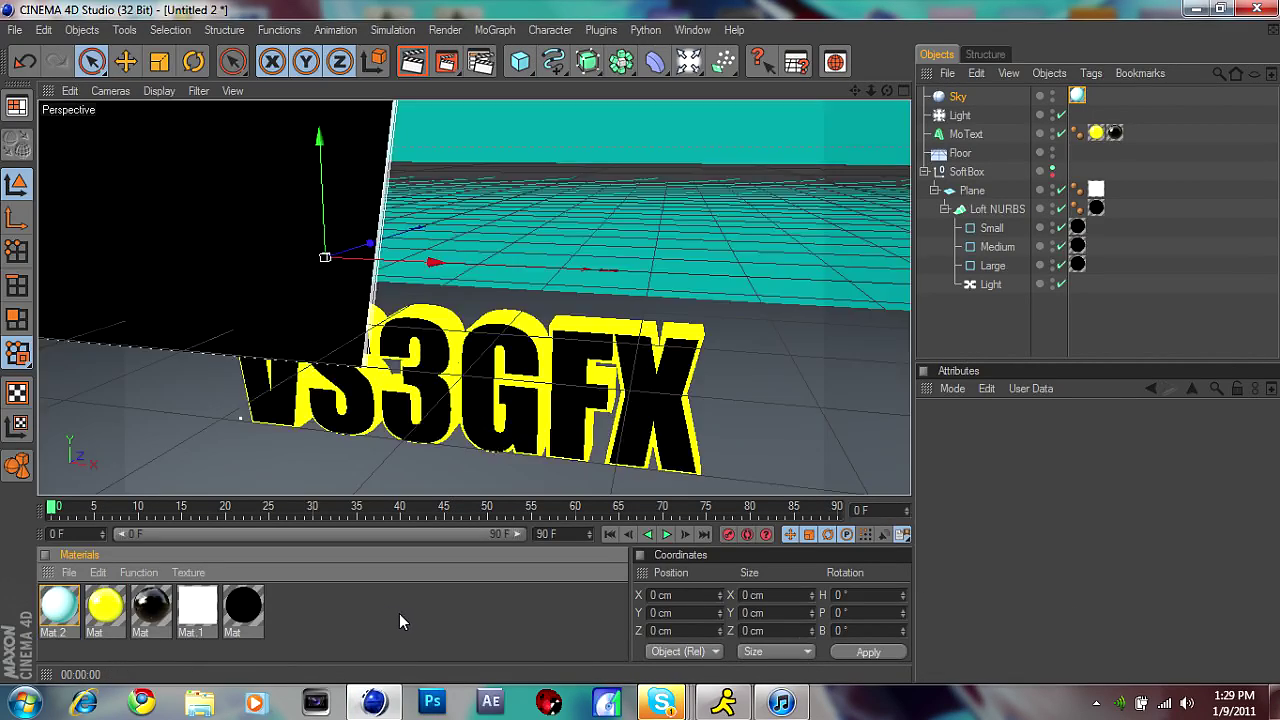
pyautogui.doubleClick(331, 639)
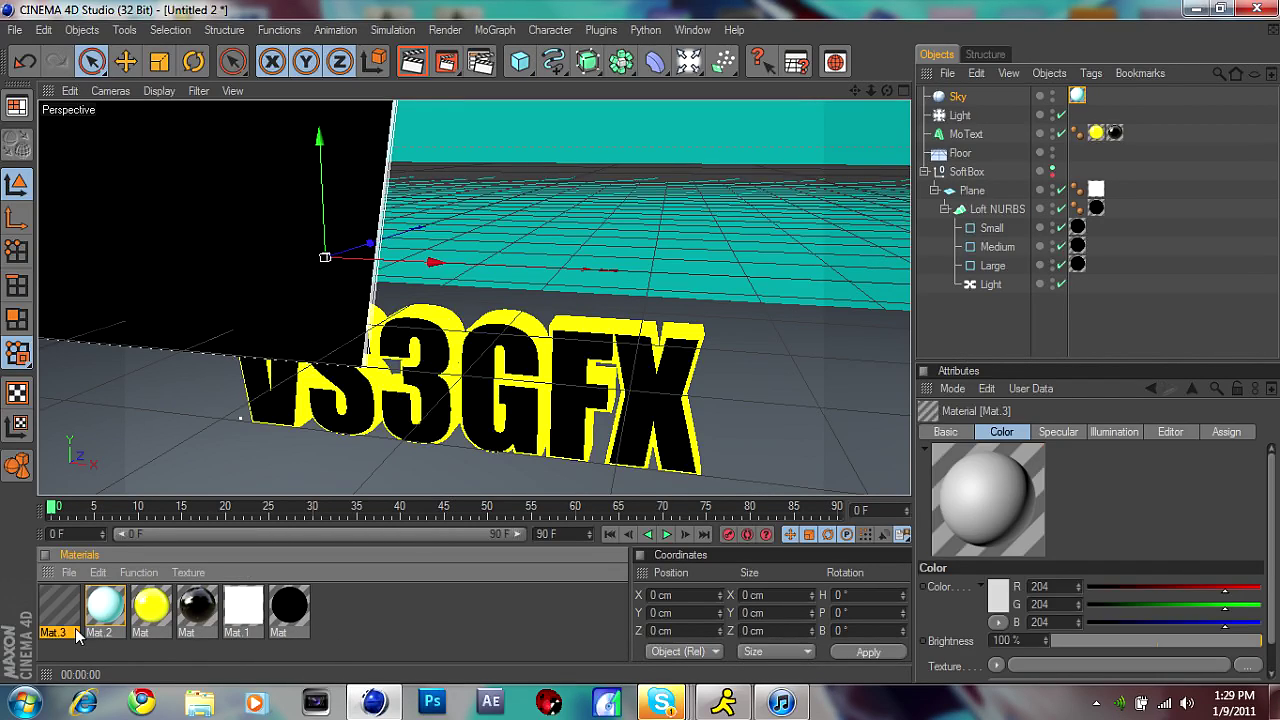
pyautogui.doubleClick(58, 605)
pyautogui.click(328, 323)
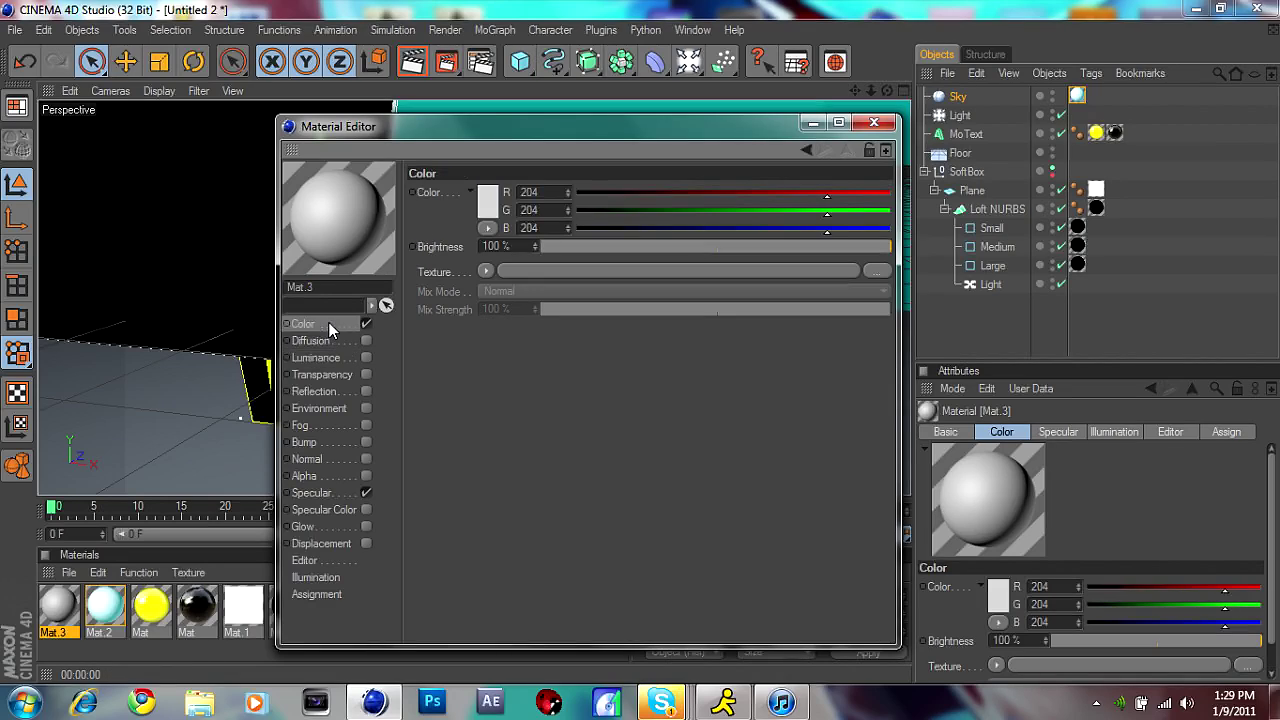
pyautogui.click(876, 122)
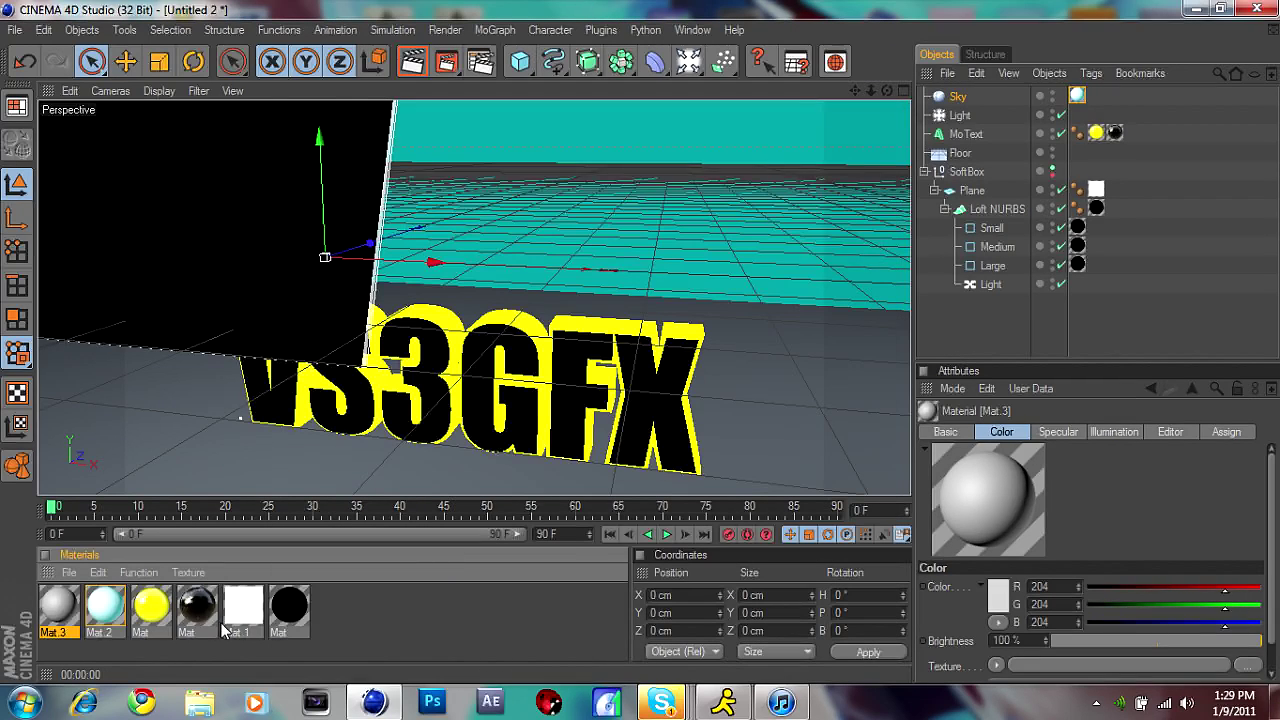
# - Duplicate the glossy black material and delete the unused grey material Mat.3
pyautogui.click(197, 606)
pyautogui.hotkey('ctrl', 'c')
pyautogui.hotkey('ctrl', 'v')
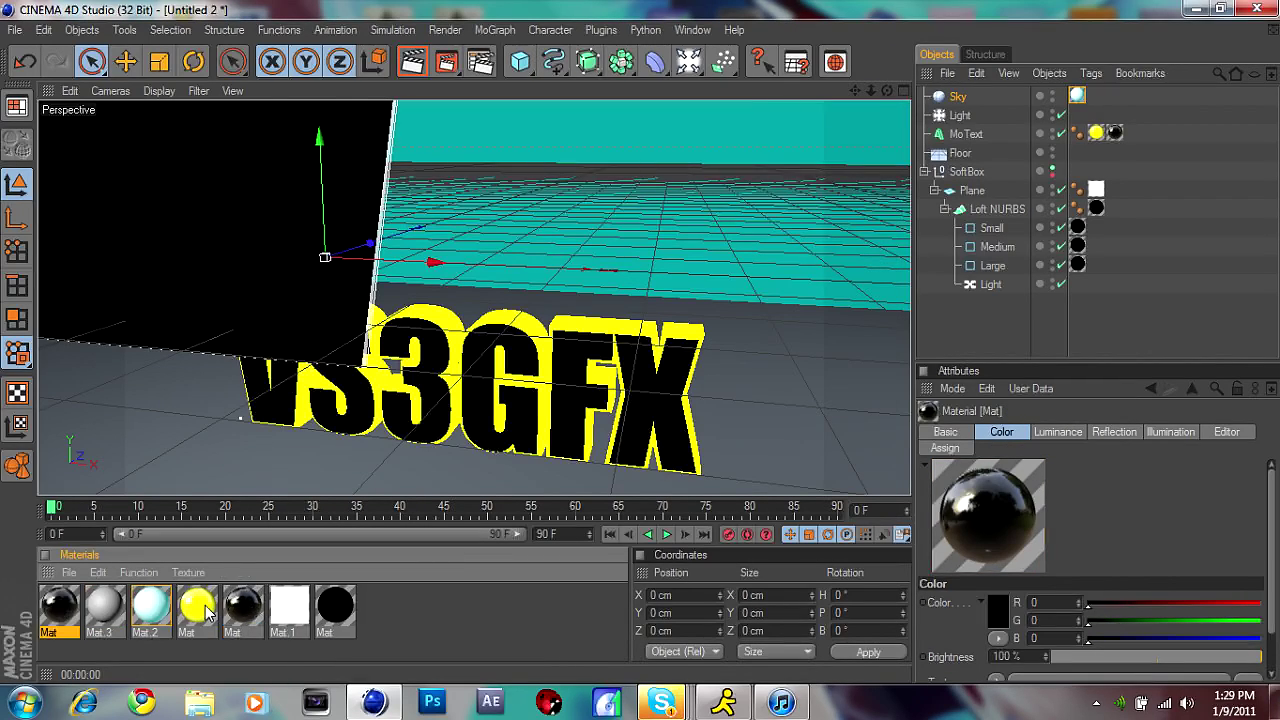
pyautogui.click(100, 616)
pyautogui.press('Delete')
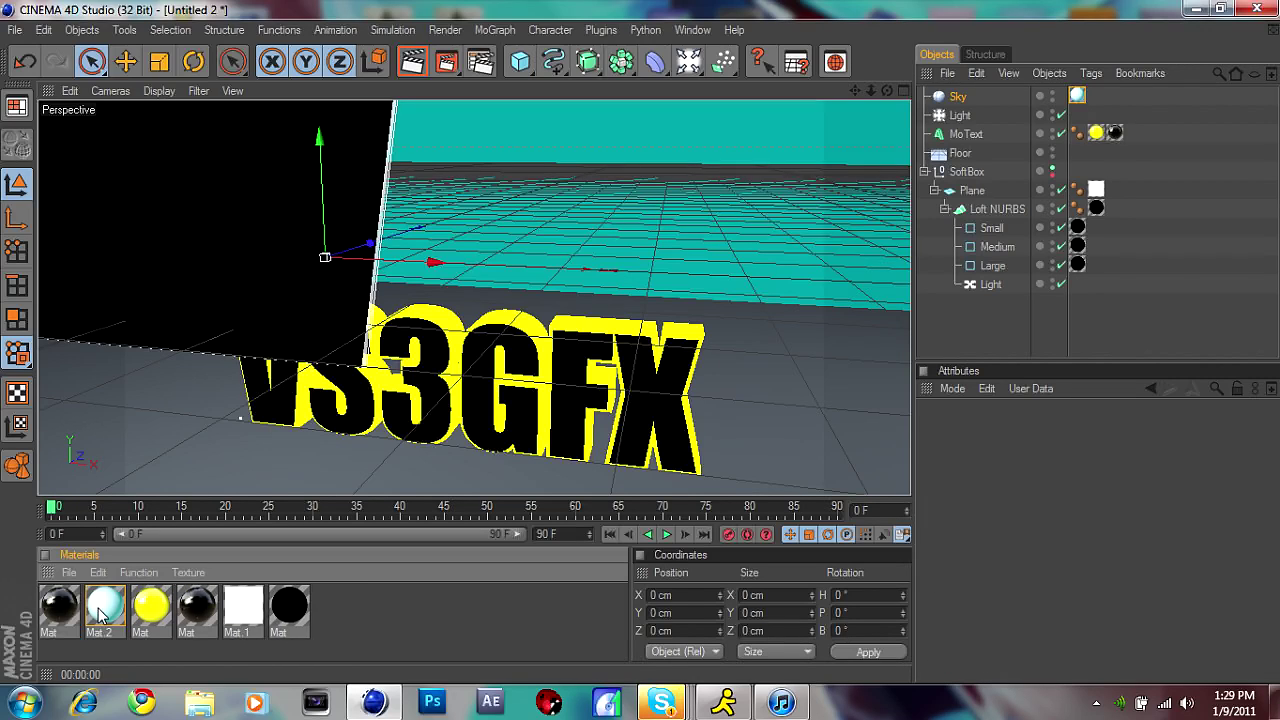
# - Change the duplicated glossy black material's colour to white and its luminance colour to grey with RGB 186
pyautogui.doubleClick(47, 614)
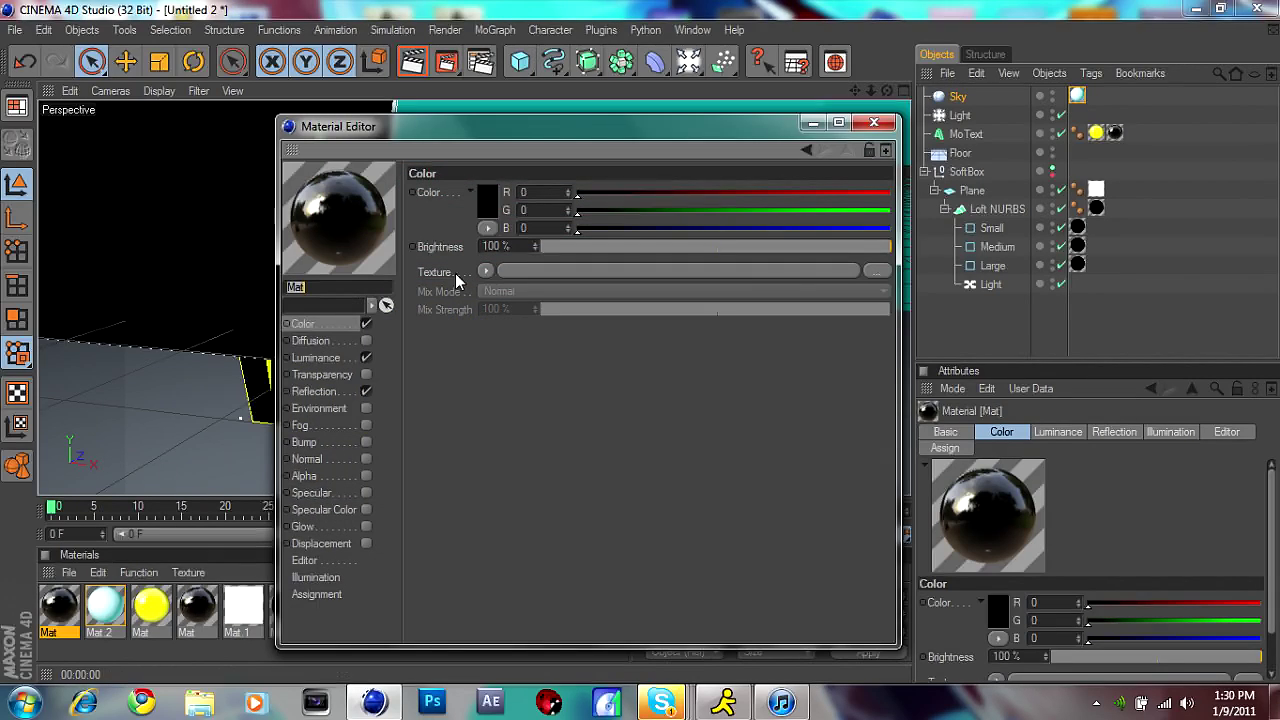
pyautogui.click(487, 206)
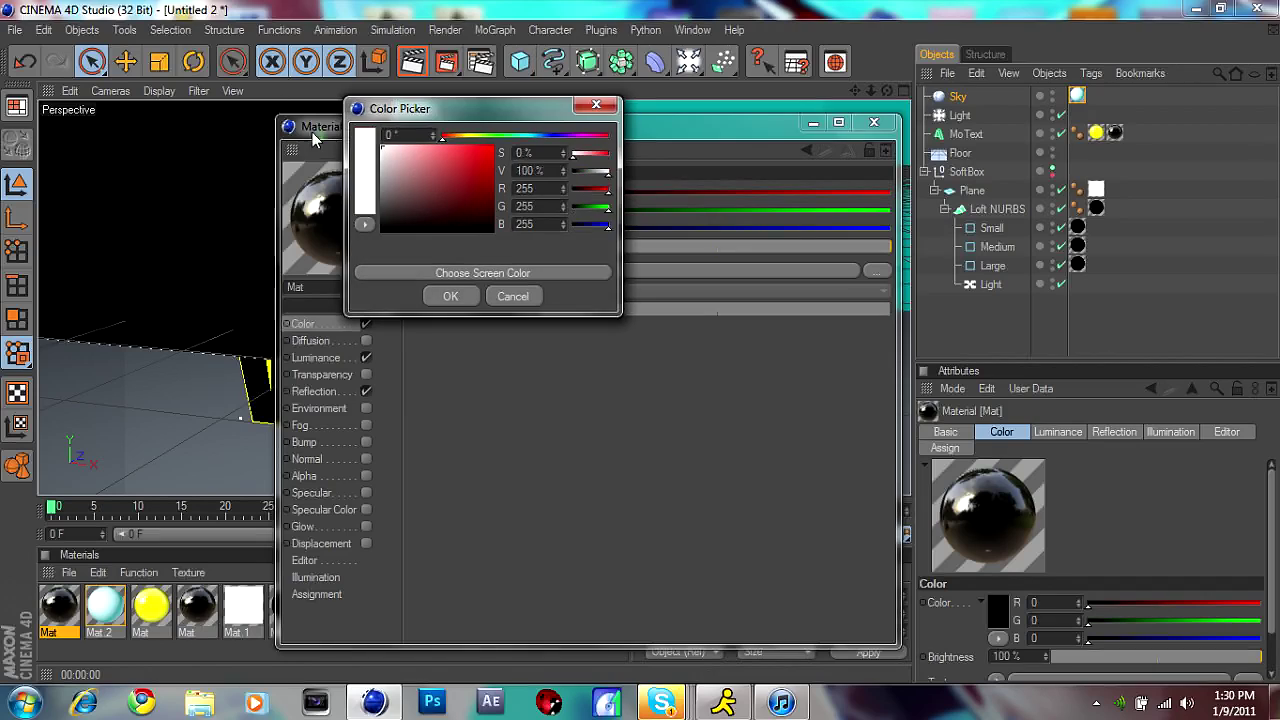
pyautogui.click(450, 296)
pyautogui.click(328, 357)
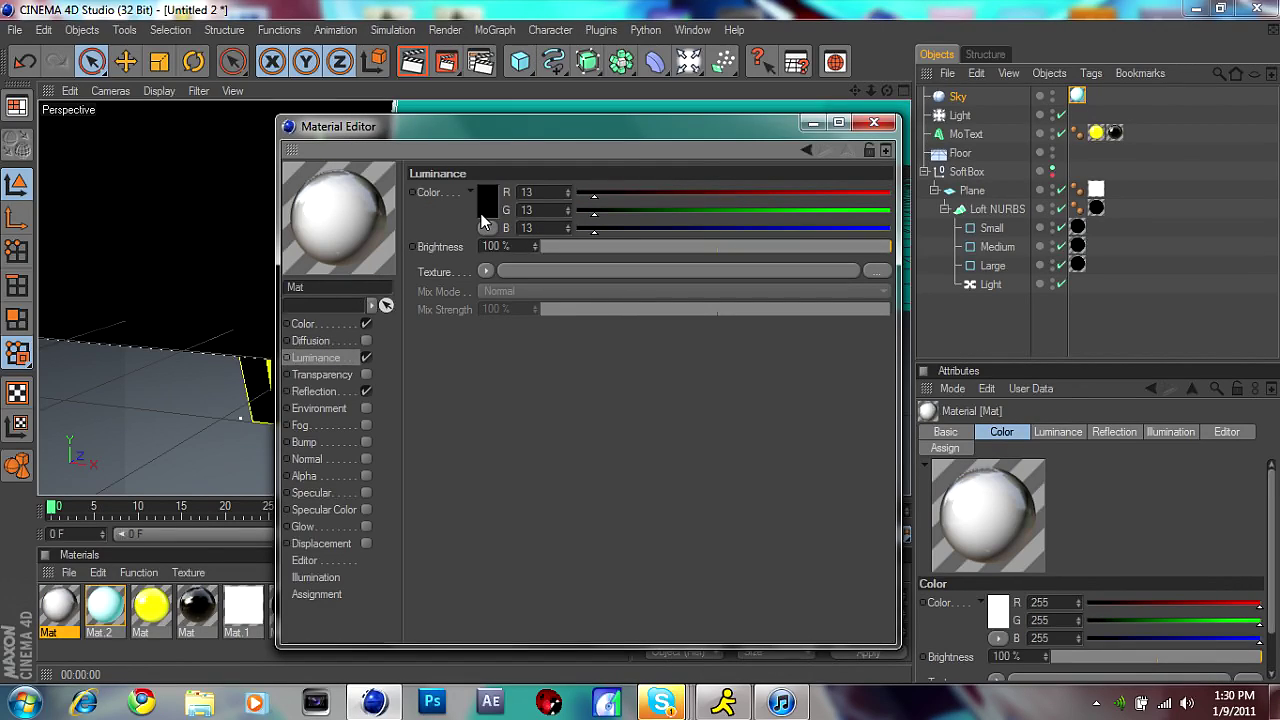
pyautogui.click(487, 200)
pyautogui.moveTo(380, 172); pyautogui.dragTo(350, 180)
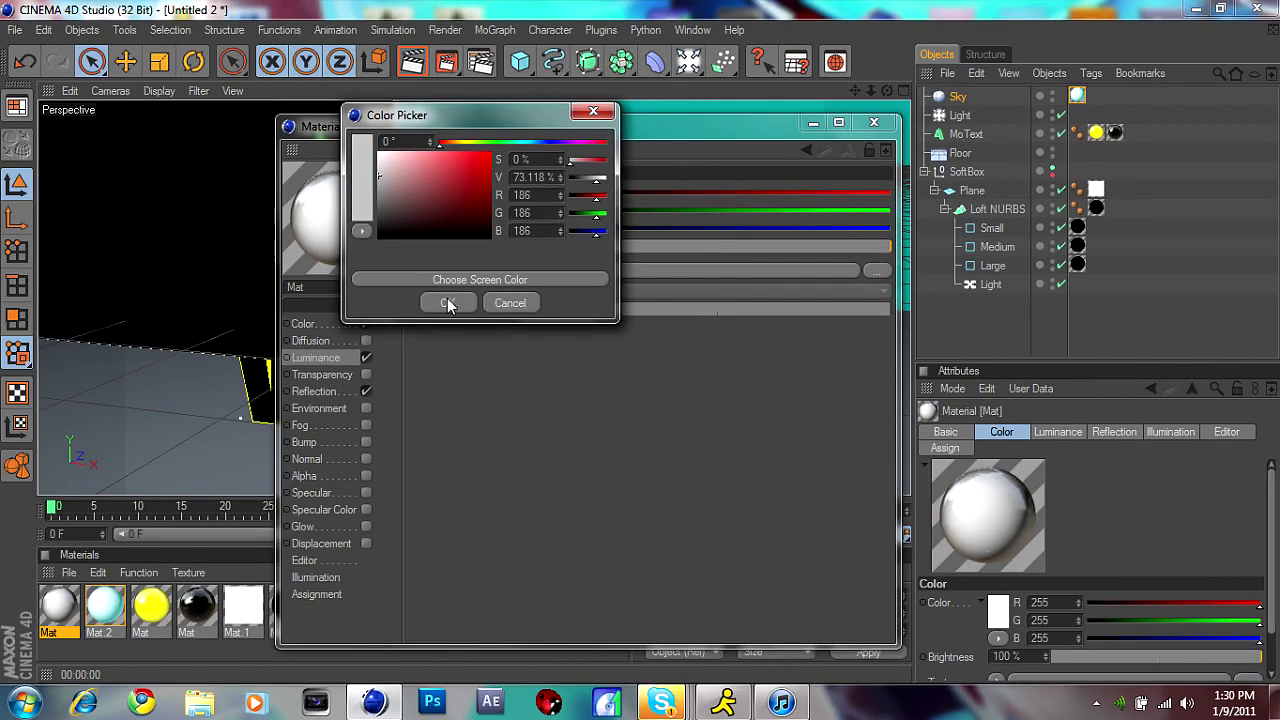
pyautogui.click(455, 304)
# - Set the white material's reflection brightness and mix strength to 18% and close the material editor
pyautogui.click(329, 392)
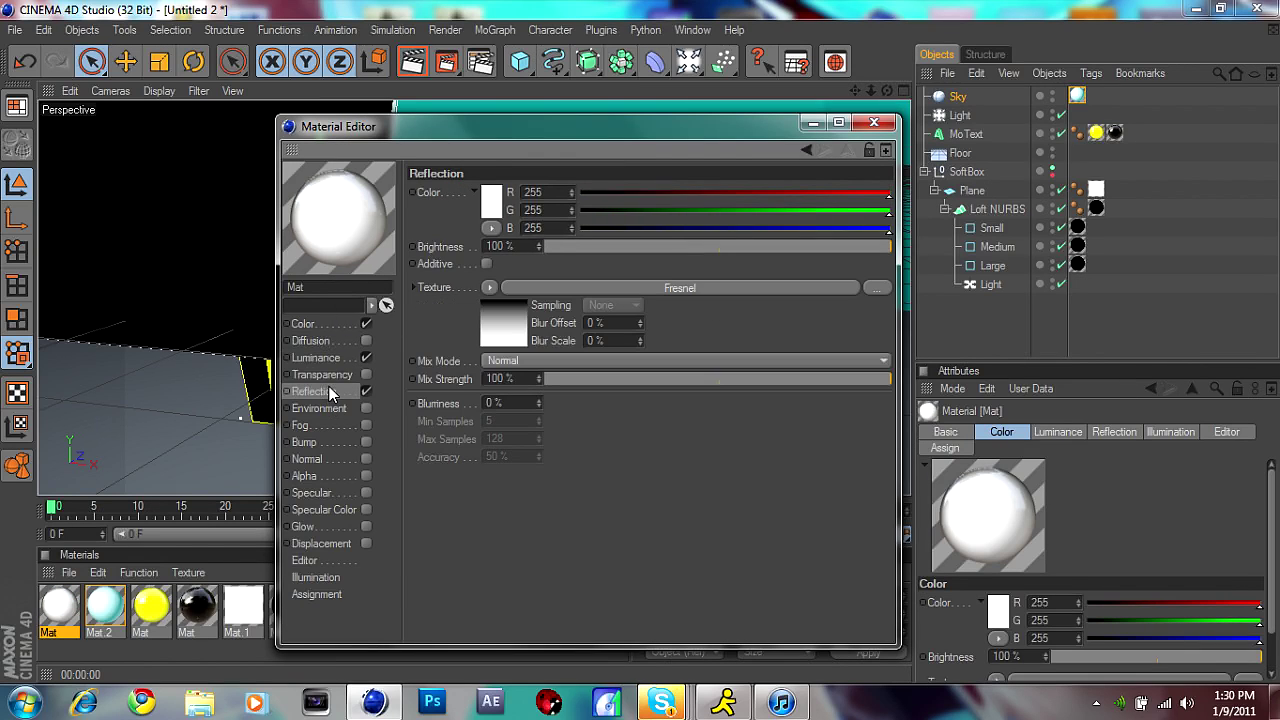
pyautogui.moveTo(706, 239); pyautogui.dragTo(649, 242)
pyautogui.moveTo(605, 375); pyautogui.dragTo(607, 372)
pyautogui.moveTo(604, 245); pyautogui.dragTo(607, 244)
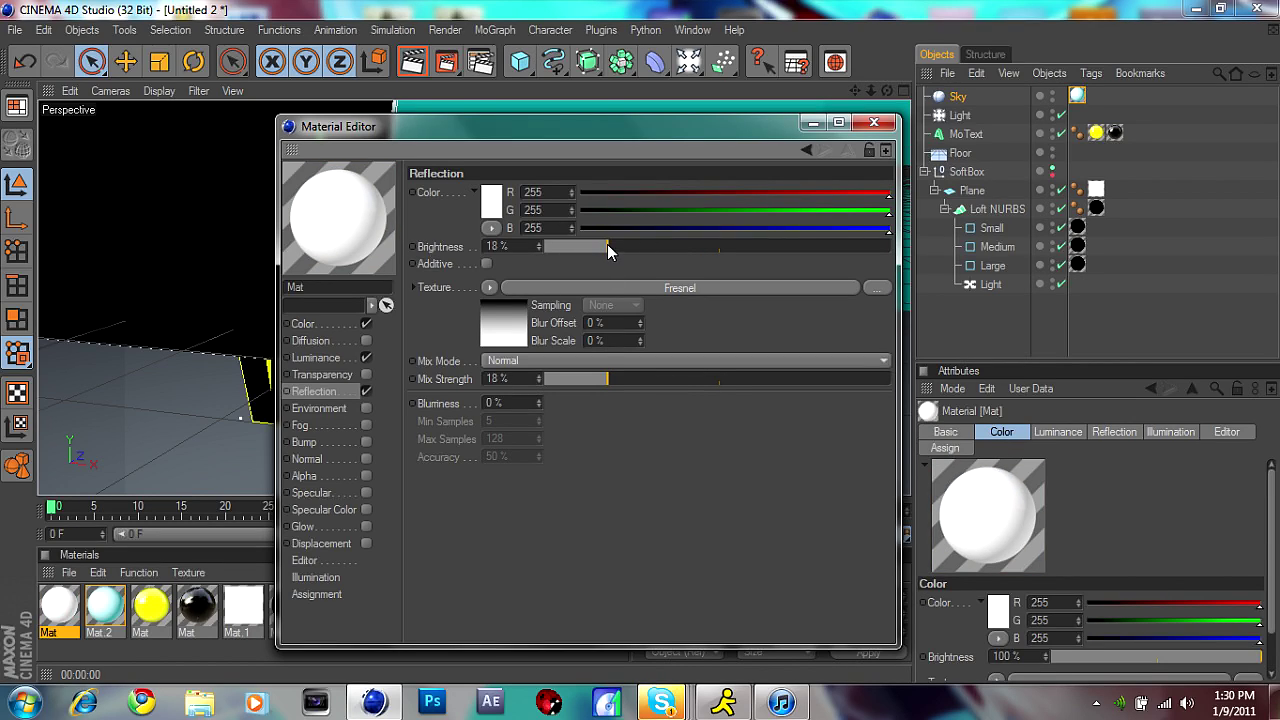
pyautogui.click(876, 122)
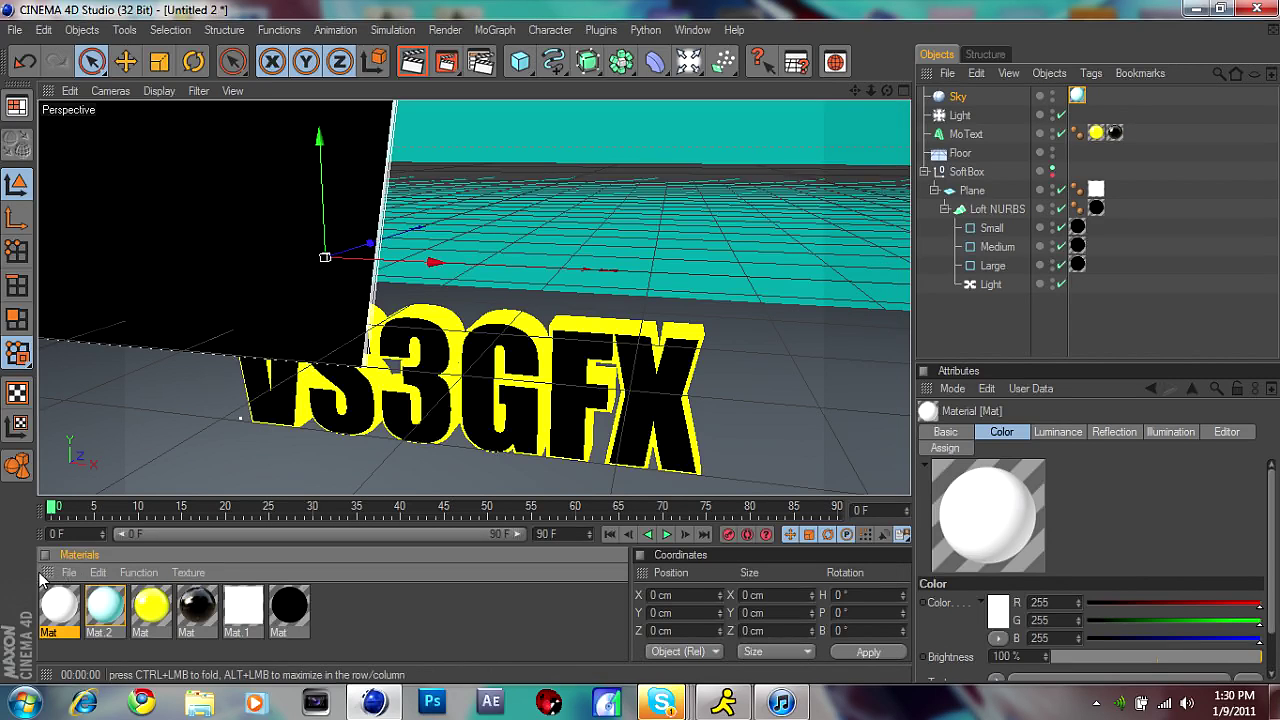
# - Apply the white reflective material to the Floor and test-render the perspective view
pyautogui.moveTo(126, 490); pyautogui.dragTo(126, 490)
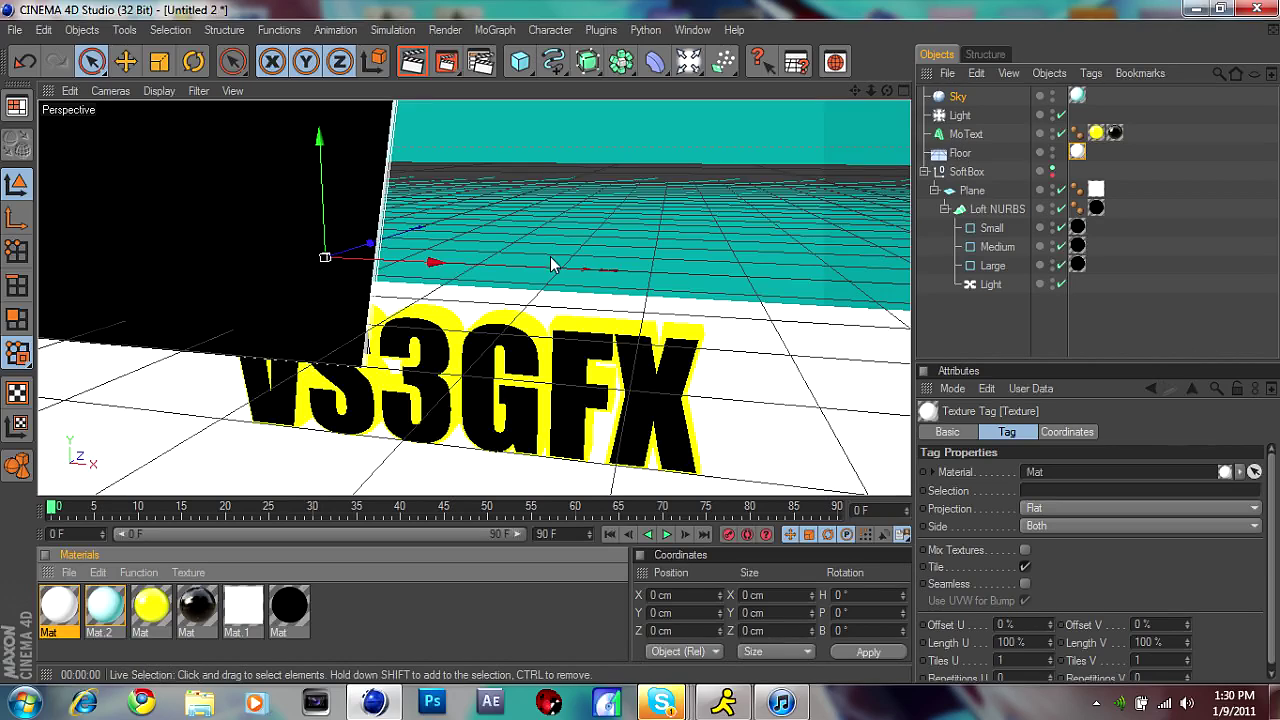
pyautogui.click(409, 72)
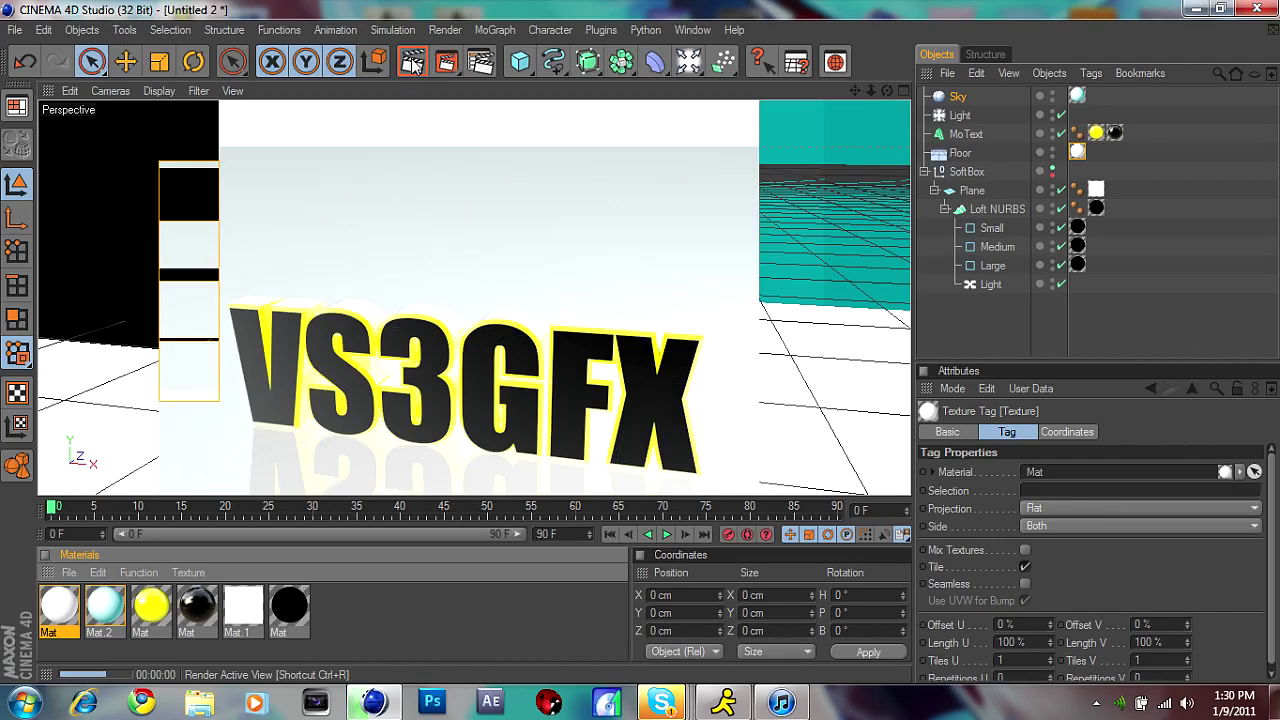
# - Turn on Global Illumination in the render settings and close them
pyautogui.click(481, 62)
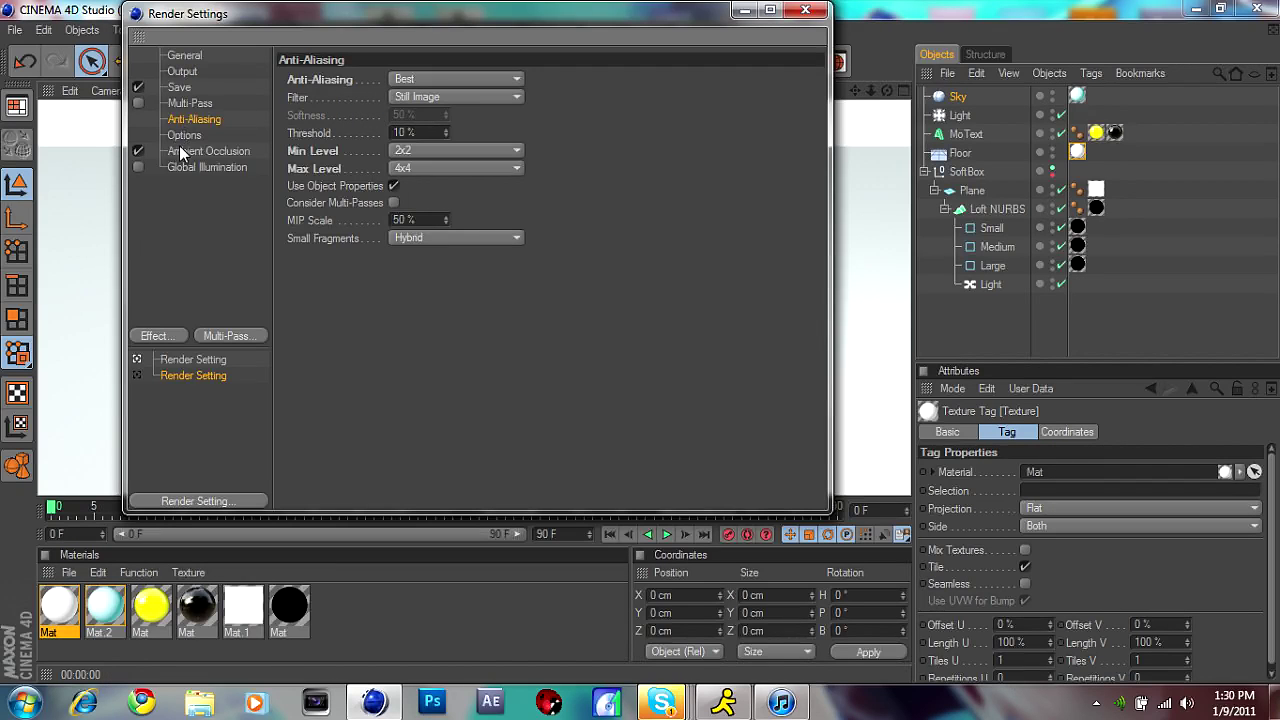
pyautogui.click(137, 167)
pyautogui.click(813, 17)
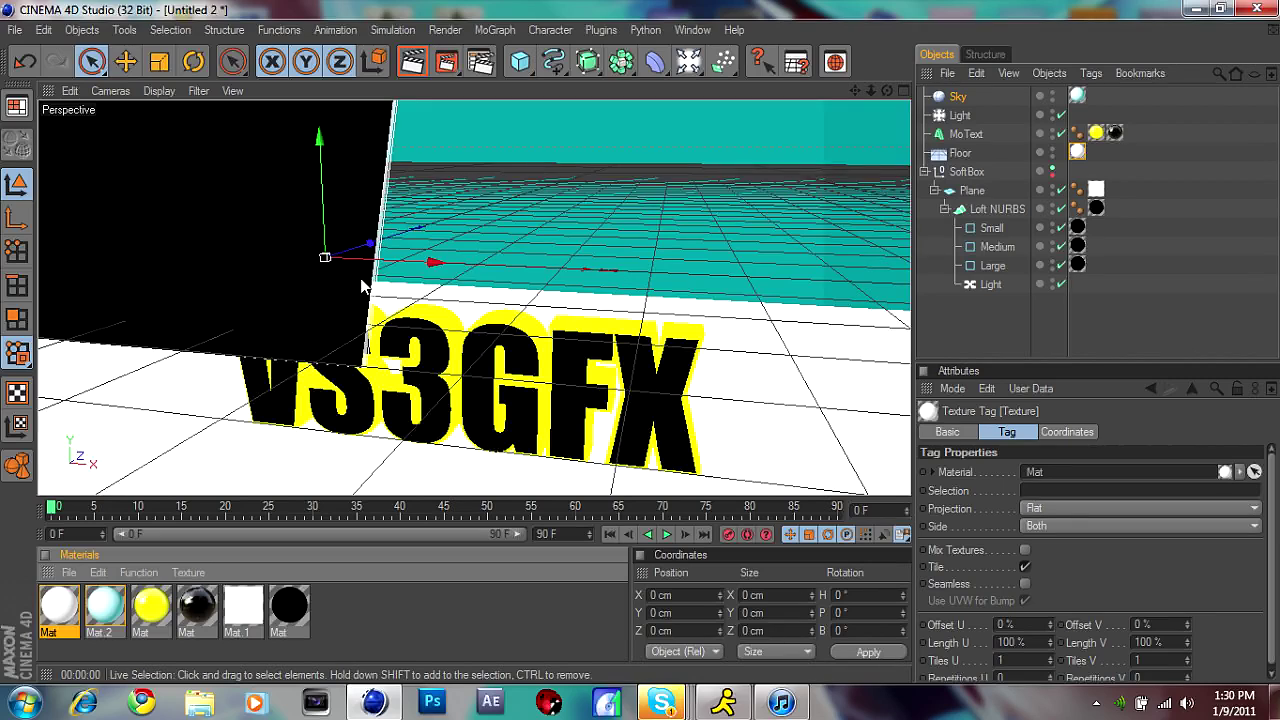
# - Add a Sphere, enlarge it to a radius of about 413 cm and move it to about X -588, Y -162 cm
pyautogui.click(519, 62)
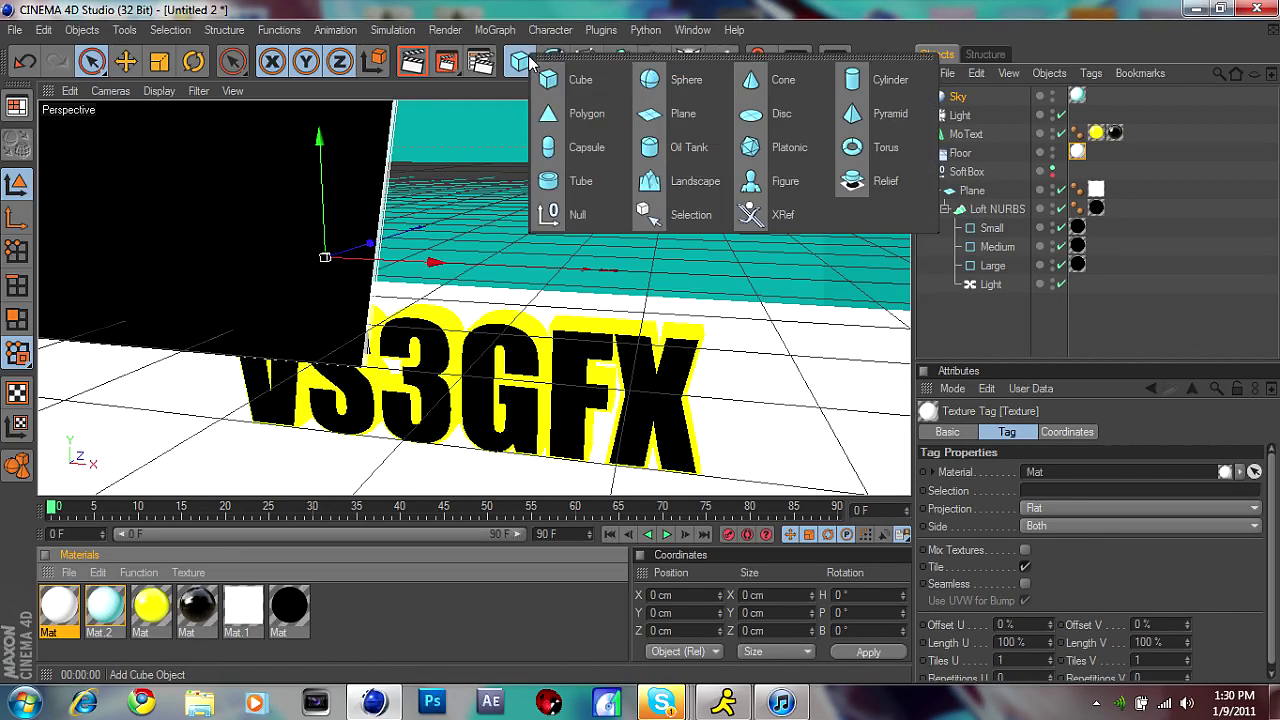
pyautogui.click(686, 80)
pyautogui.moveTo(408, 268); pyautogui.dragTo(745, 390)
pyautogui.moveTo(848, 448); pyautogui.dragTo(330, 390)
pyautogui.moveTo(745, 420); pyautogui.dragTo(840, 437)
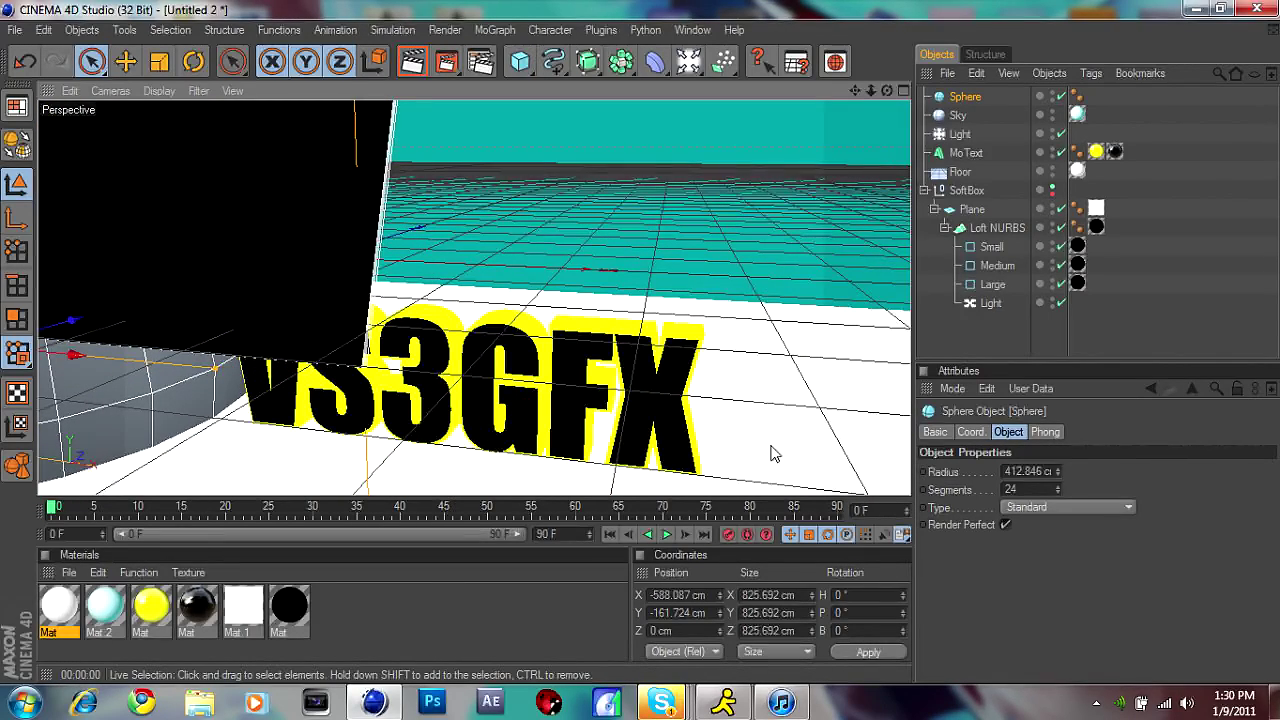
# - Reduce the sphere's radius to about 230 cm and place it behind the X at about X 565, Y -35, Z 397 cm
pyautogui.moveTo(72, 320); pyautogui.dragTo(40, 300)
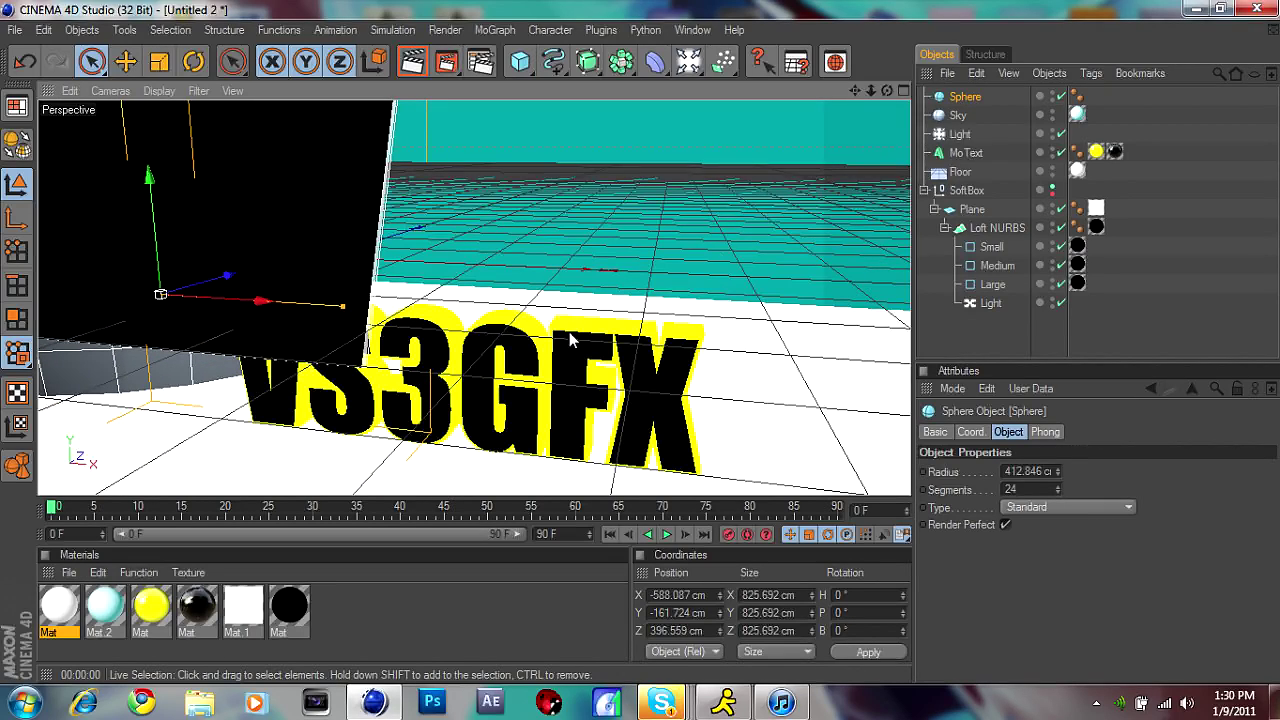
pyautogui.click(148, 238)
pyautogui.click(108, 362)
pyautogui.moveTo(234, 290); pyautogui.dragTo(150, 292)
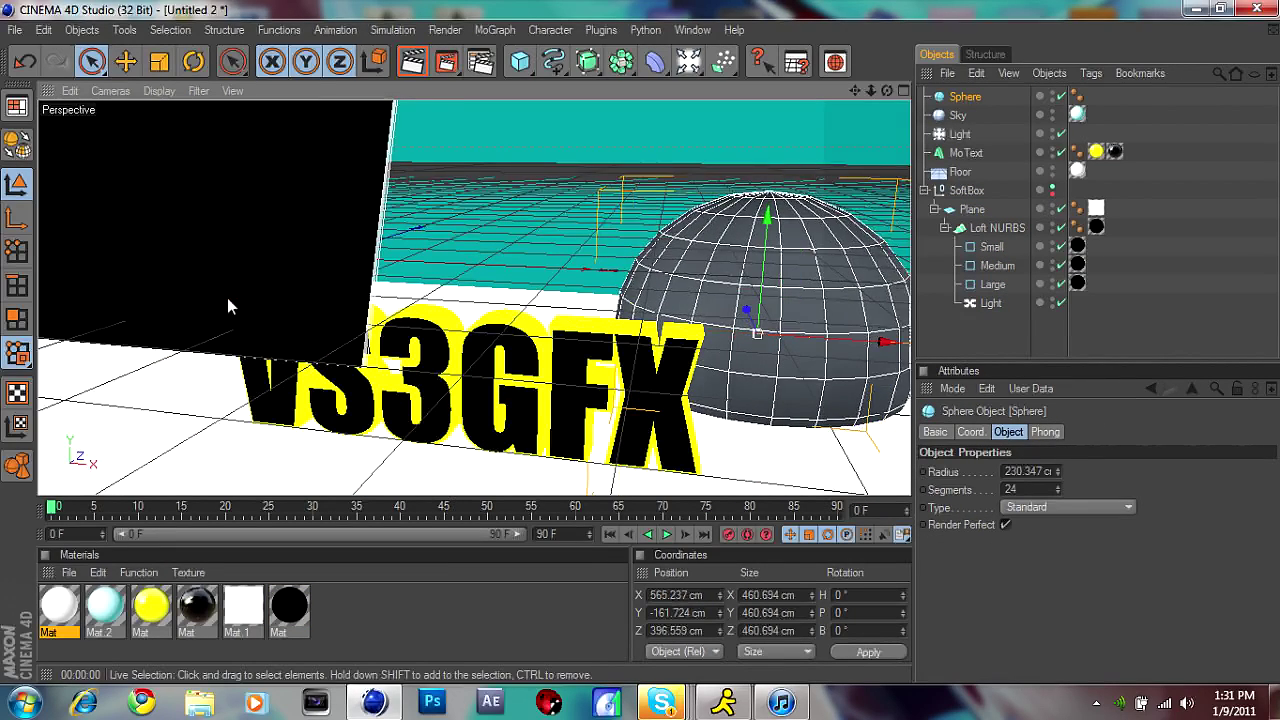
pyautogui.moveTo(784, 355); pyautogui.dragTo(784, 285)
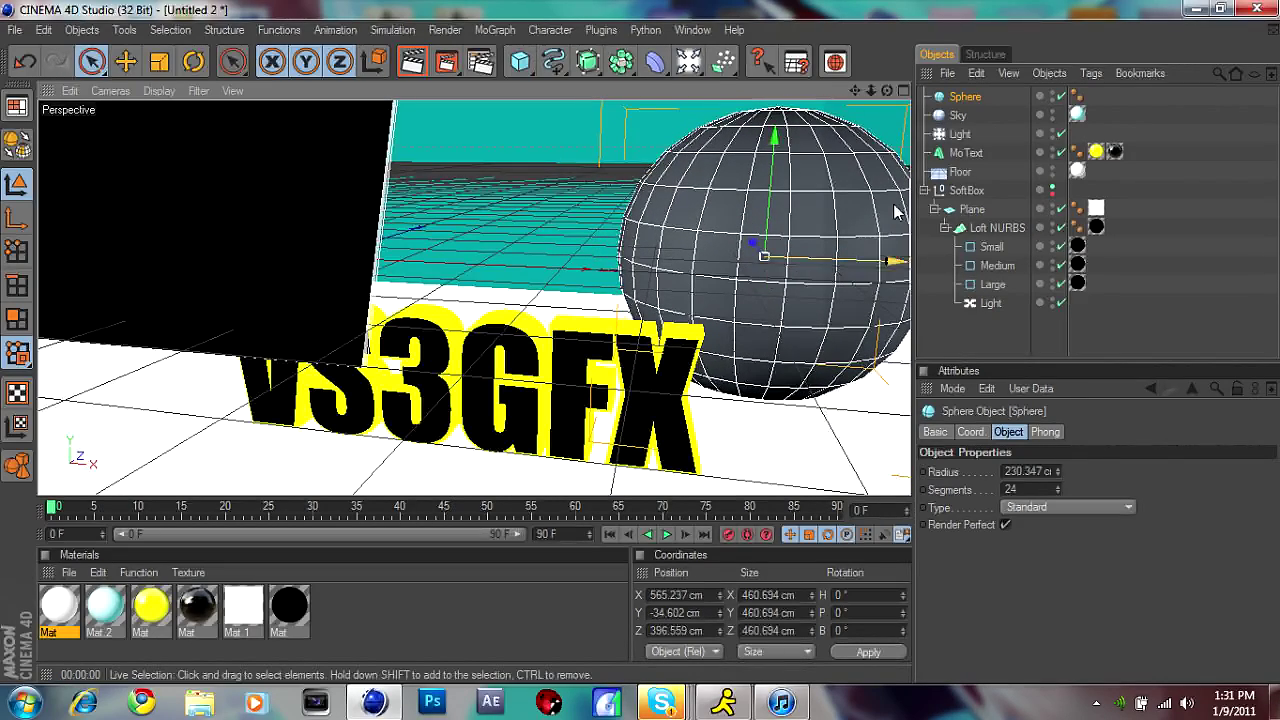
# - Duplicate the sphere and shift the copy along the Z axis to about 375 cm
pyautogui.hotkey('ctrl', 'c')
pyautogui.hotkey('ctrl', 'v')
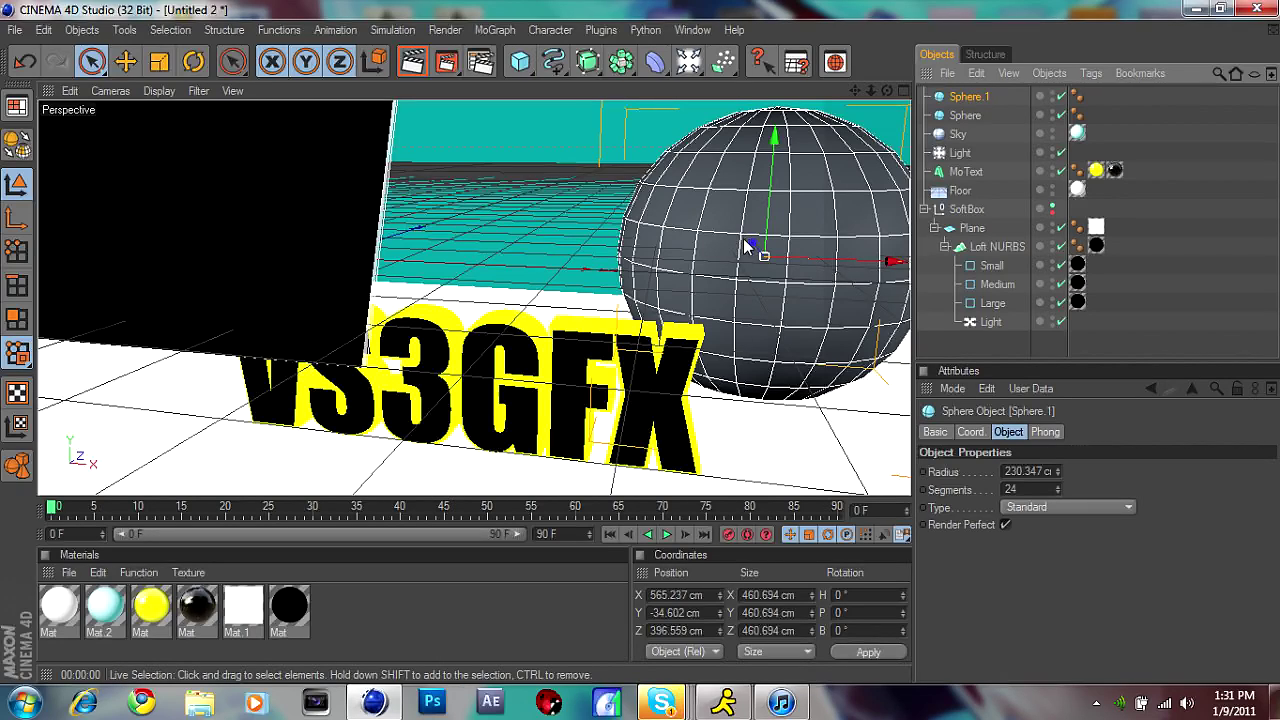
pyautogui.moveTo(757, 246); pyautogui.dragTo(762, 252)
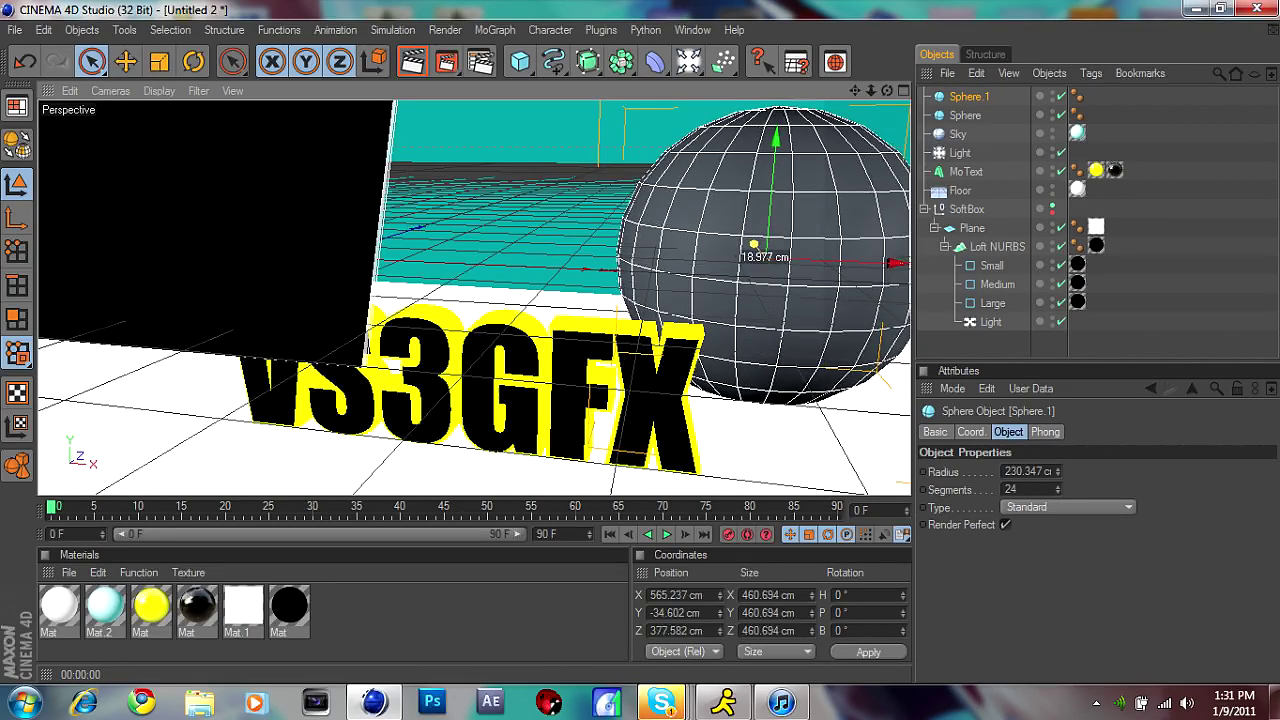
pyautogui.click(948, 73)
pyautogui.moveTo(979, 73)
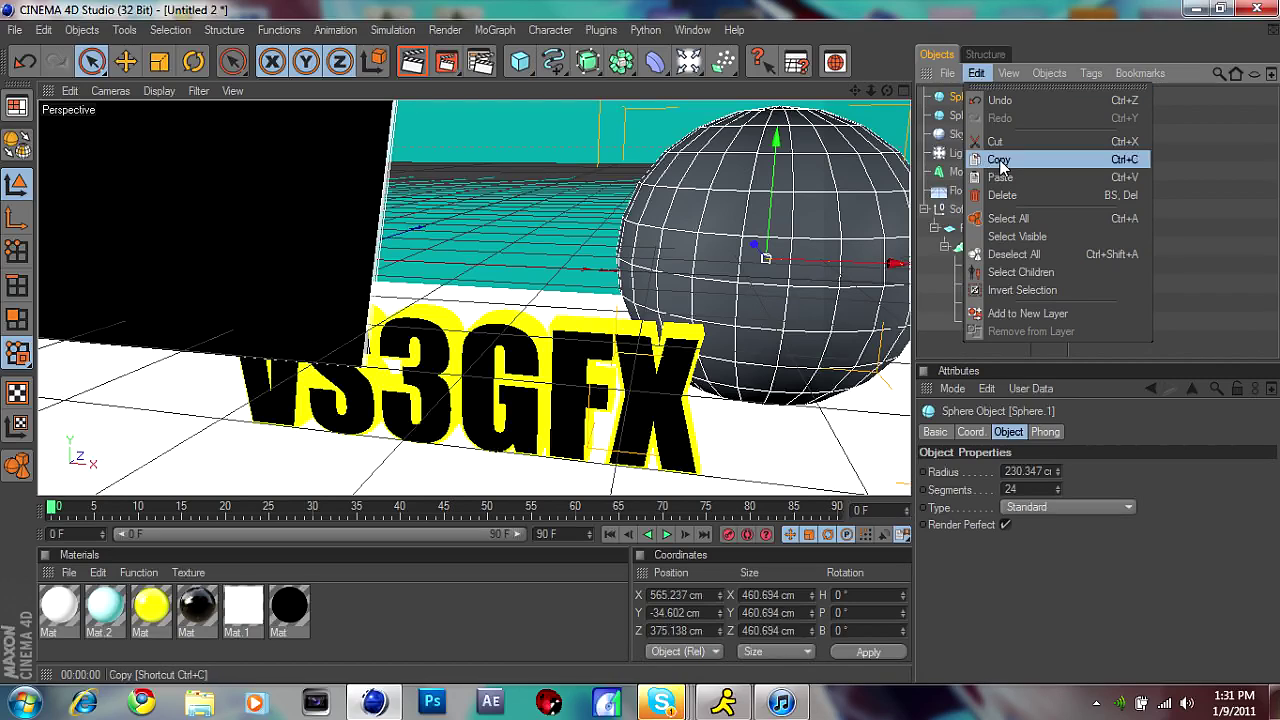
pyautogui.click(552, 630)
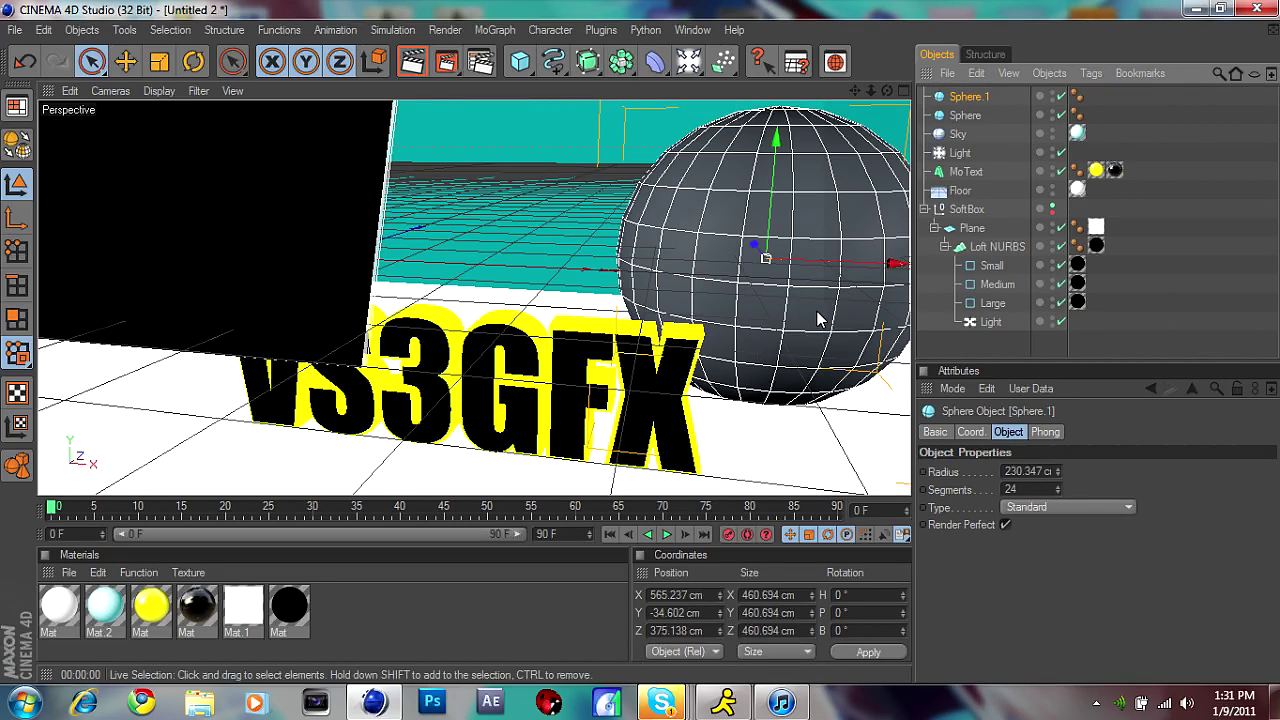
# - Move the sphere copy to about X 224, Y -113 cm and shrink its radius to about 141 cm
pyautogui.moveTo(895, 263); pyautogui.dragTo(601, 262)
pyautogui.moveTo(538, 210); pyautogui.dragTo(544, 242)
pyautogui.moveTo(475, 270); pyautogui.dragTo(484, 276)
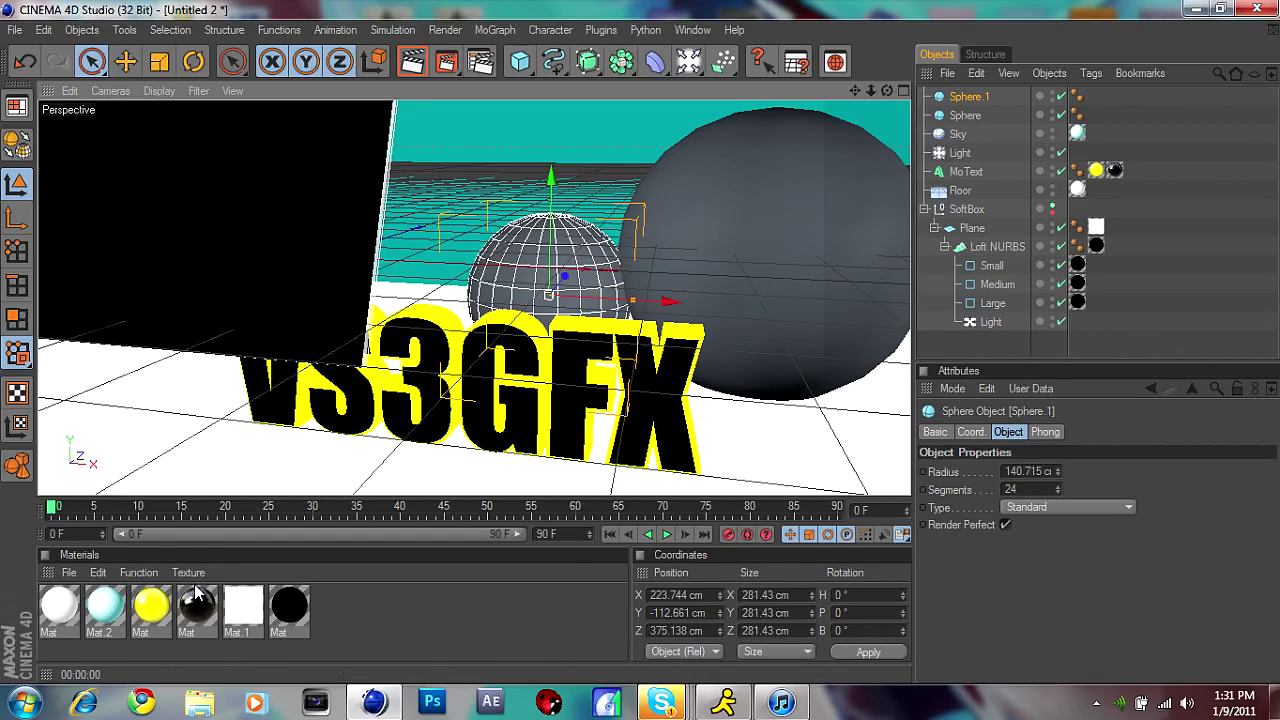
# - Duplicate the white floor material
pyautogui.click(57, 610)
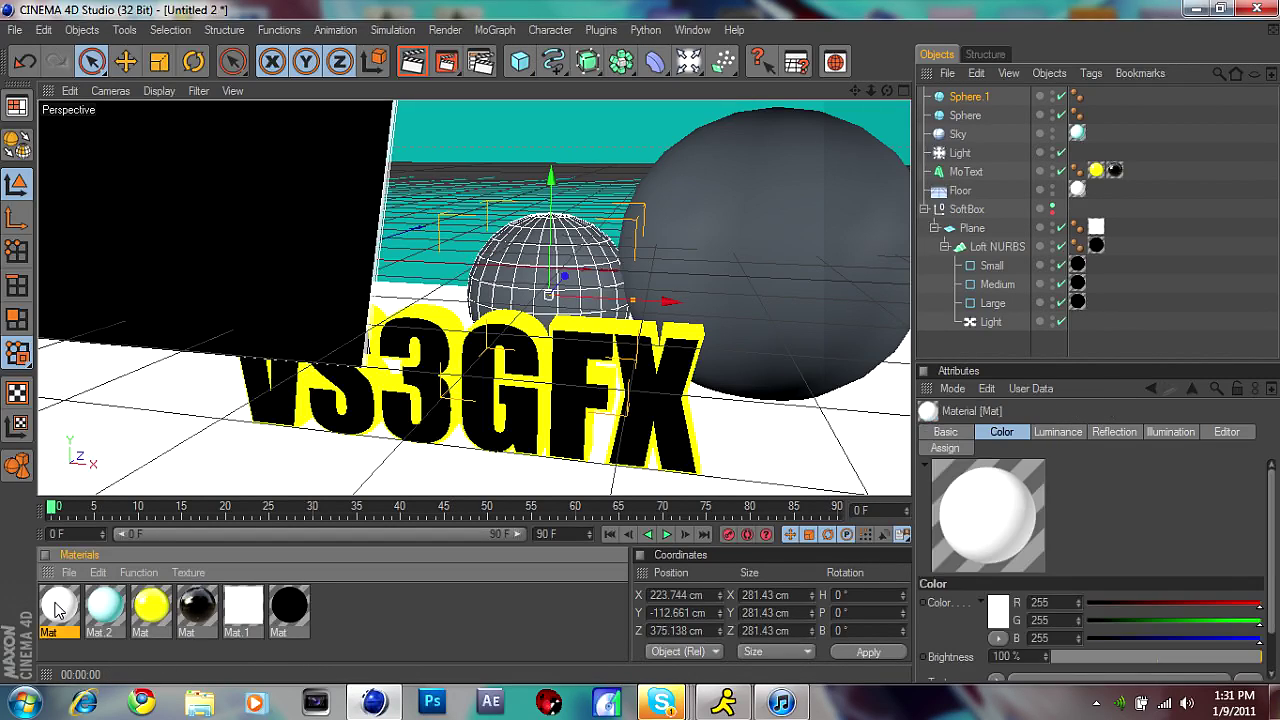
pyautogui.doubleClick(382, 611)
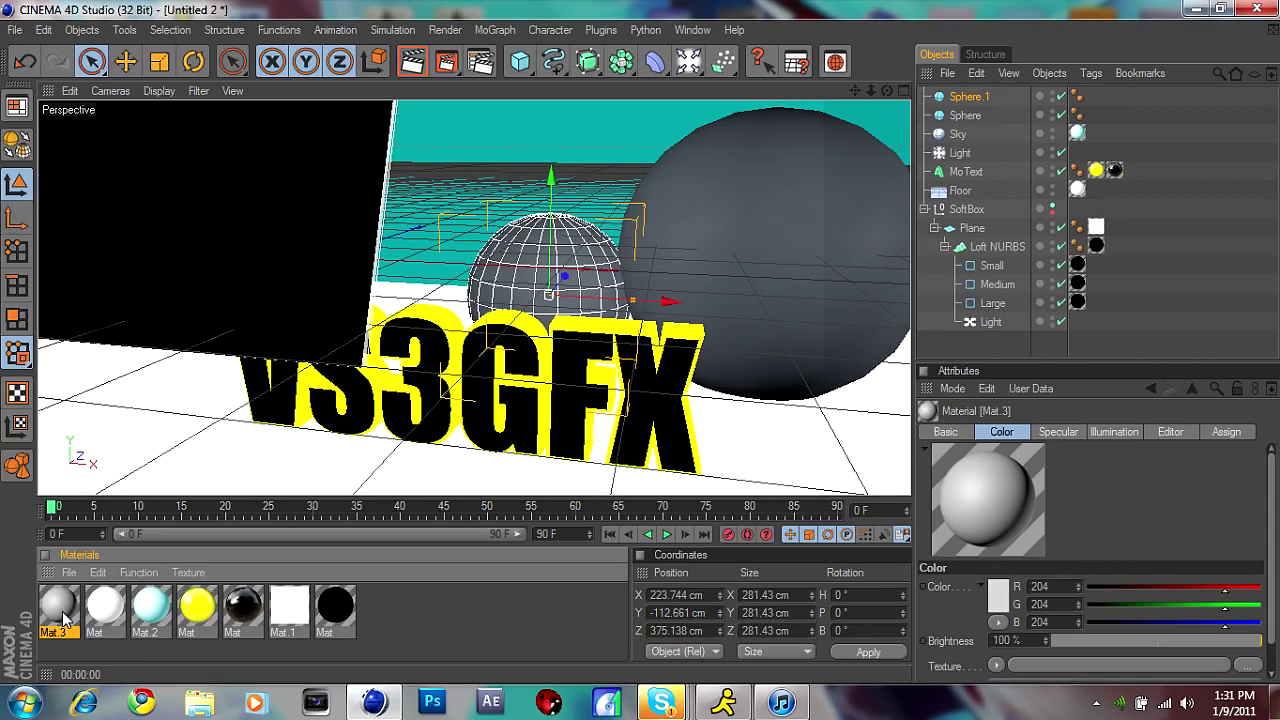
pyautogui.hotkey('ctrl', 'z')
pyautogui.hotkey('ctrl', 'v')
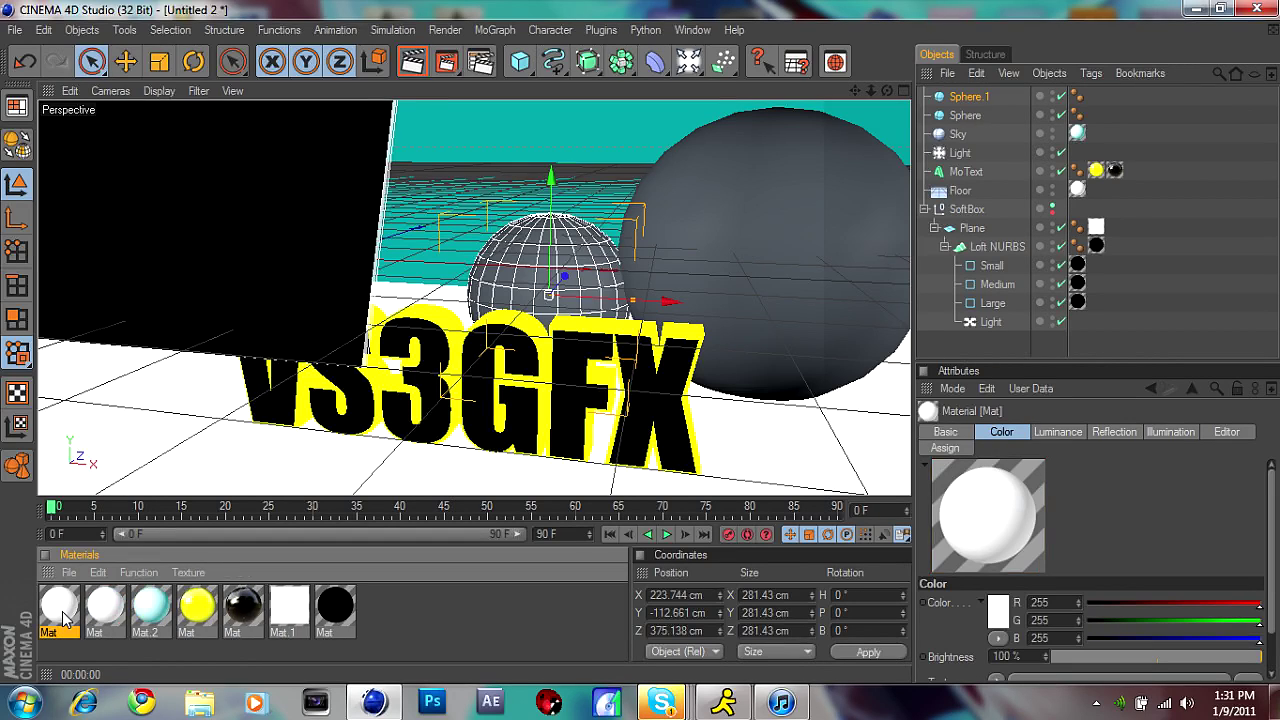
# - Set the duplicated white material's reflection mix strength to 100% and reflection brightness to 49%
pyautogui.doubleClick(62, 617)
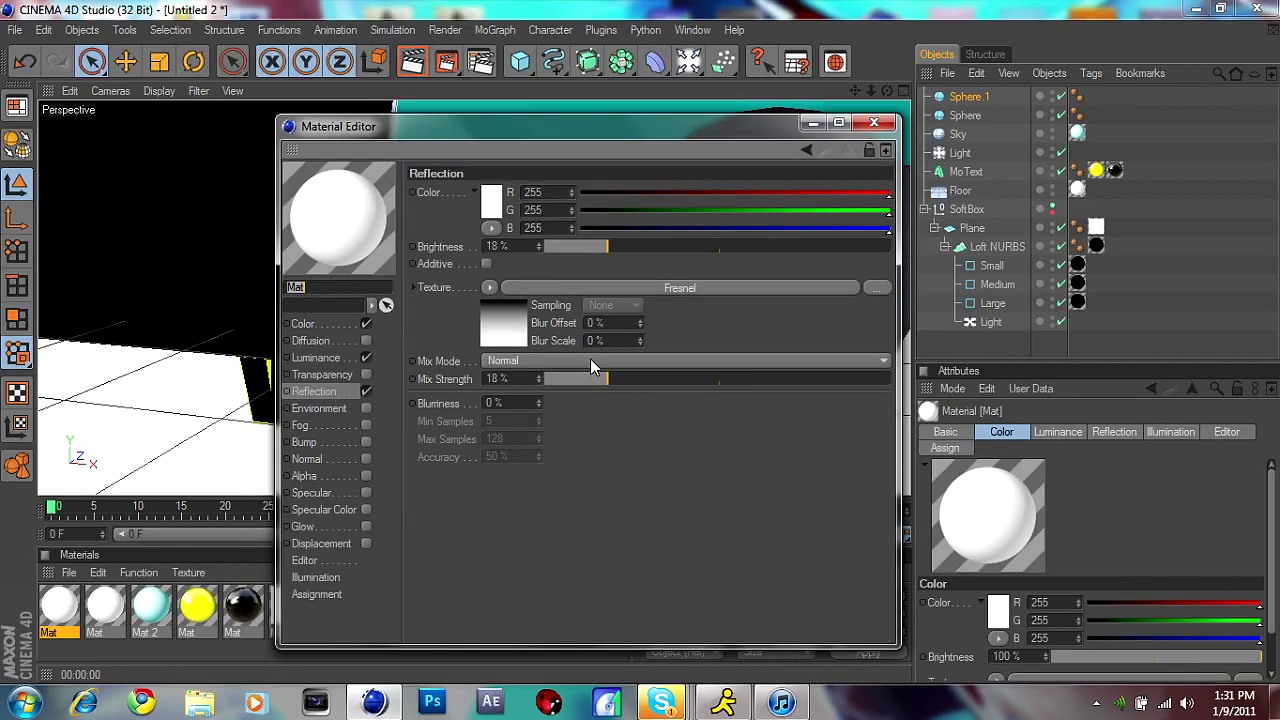
pyautogui.moveTo(600, 380); pyautogui.dragTo(1142, 309)
pyautogui.moveTo(795, 239); pyautogui.dragTo(695, 239)
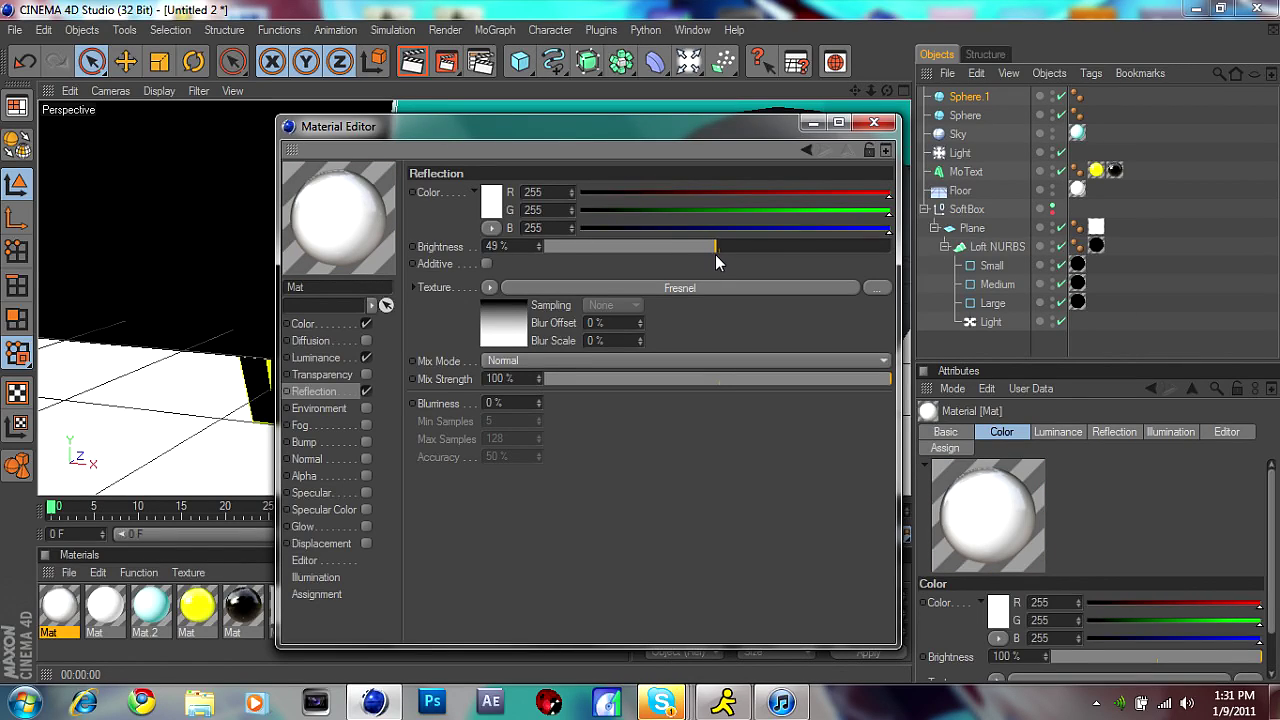
# - Change the duplicated material's luminance colour to pure white and close the material editor
pyautogui.click(305, 324)
pyautogui.click(300, 356)
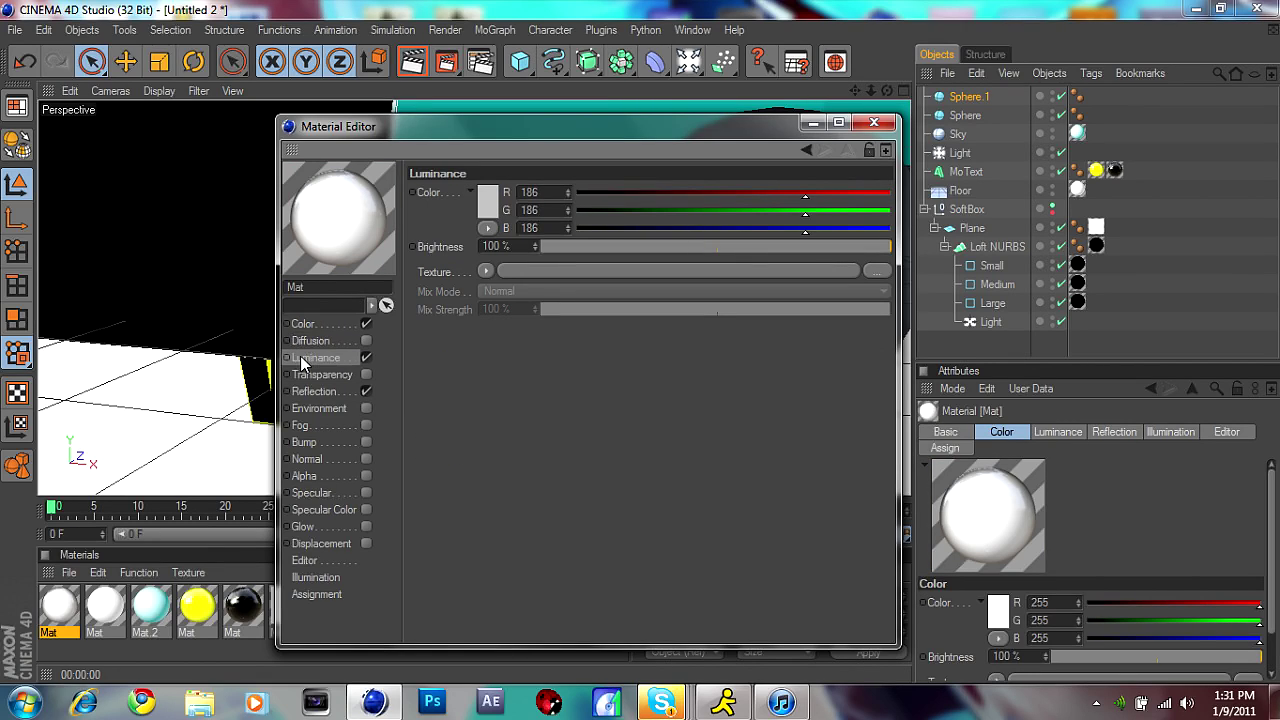
pyautogui.click(488, 205)
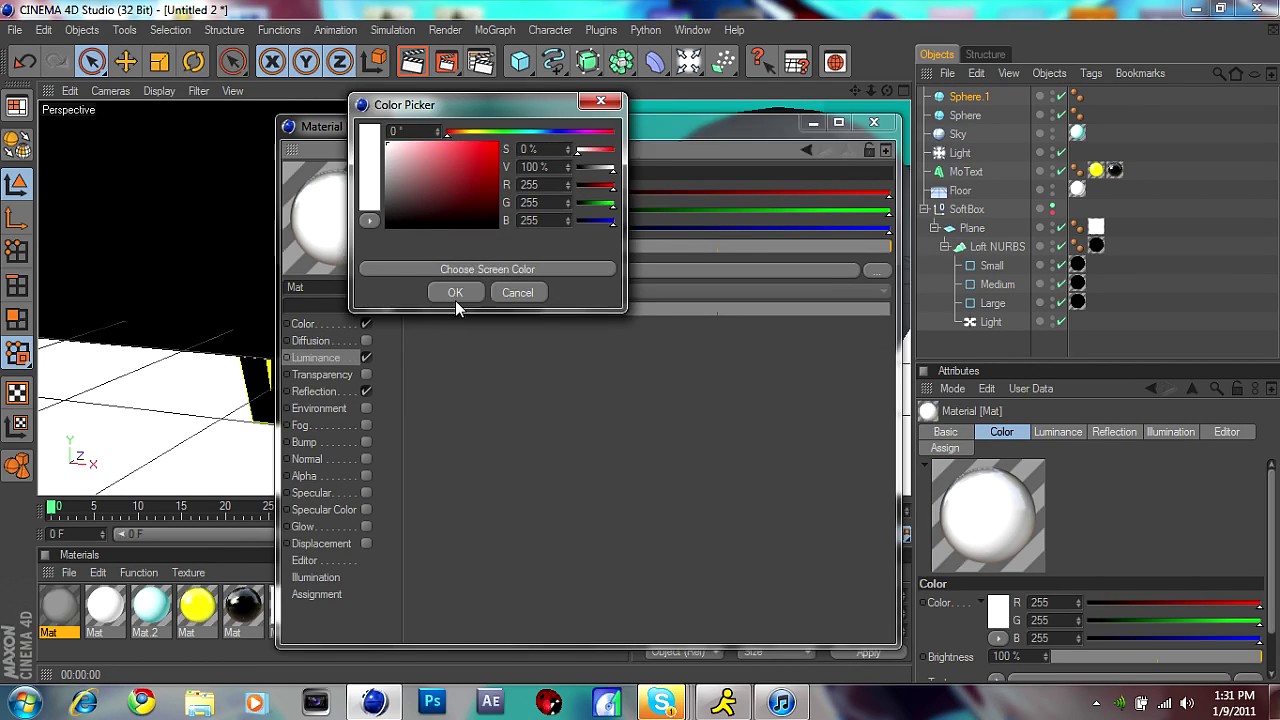
pyautogui.click(455, 298)
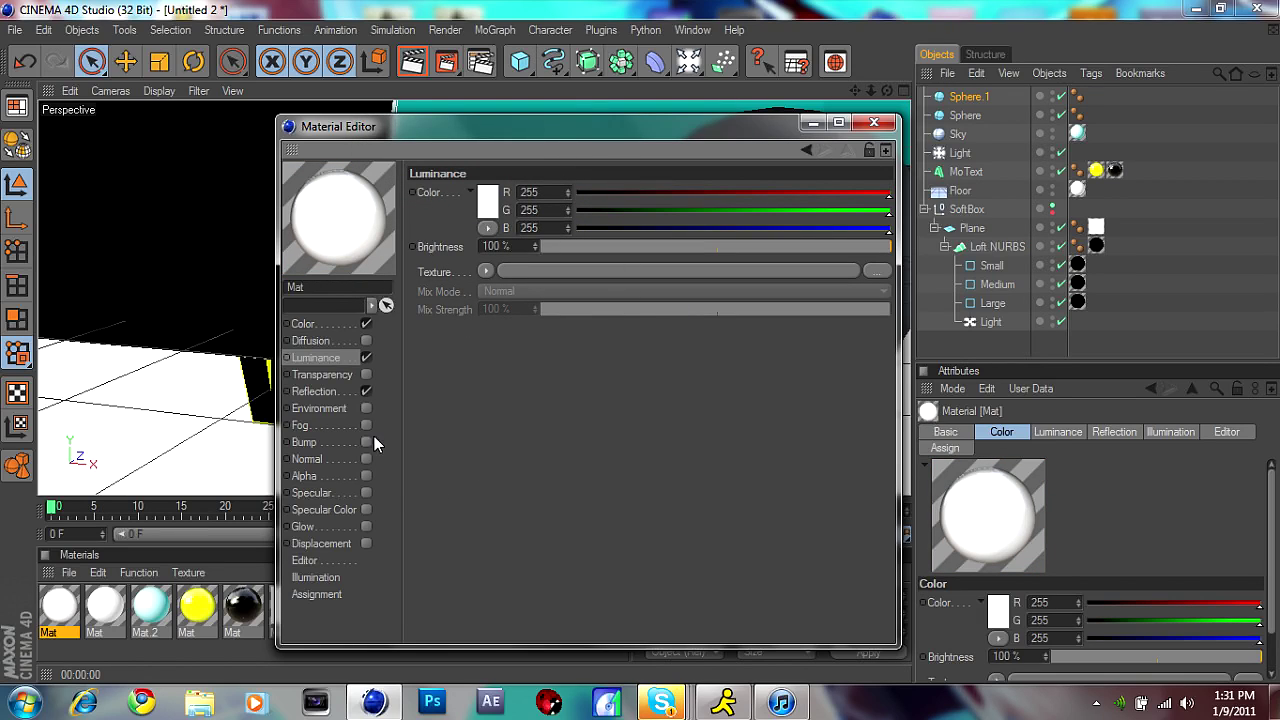
pyautogui.click(874, 122)
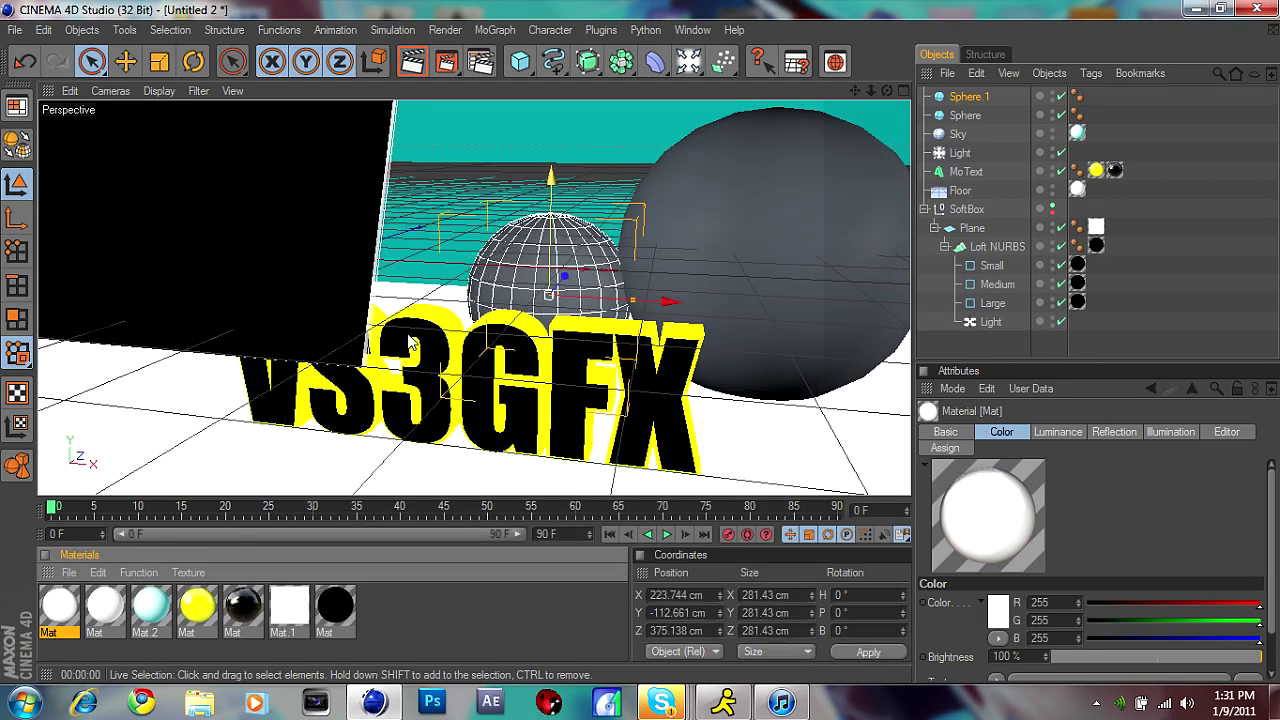
# - Apply the new white material to both spheres and test-render the perspective view
pyautogui.moveTo(60, 614); pyautogui.dragTo(730, 222)
pyautogui.moveTo(305, 418); pyautogui.dragTo(541, 285)
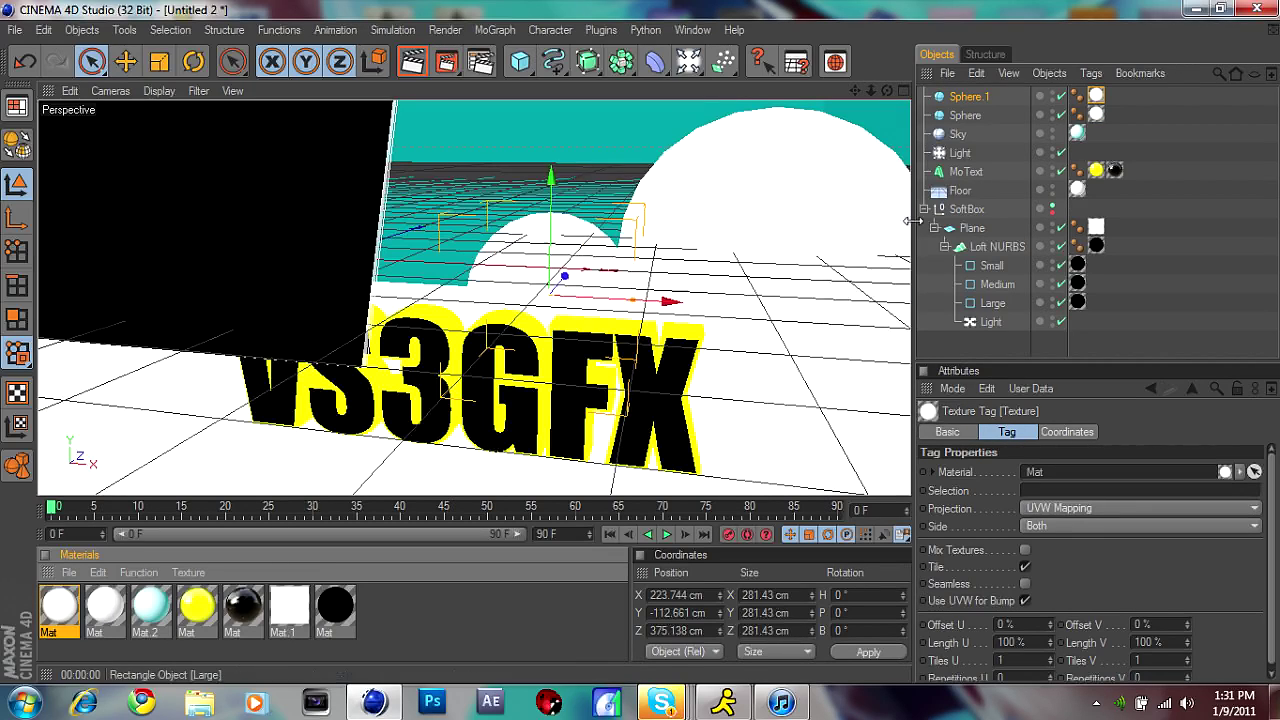
pyautogui.click(440, 58)
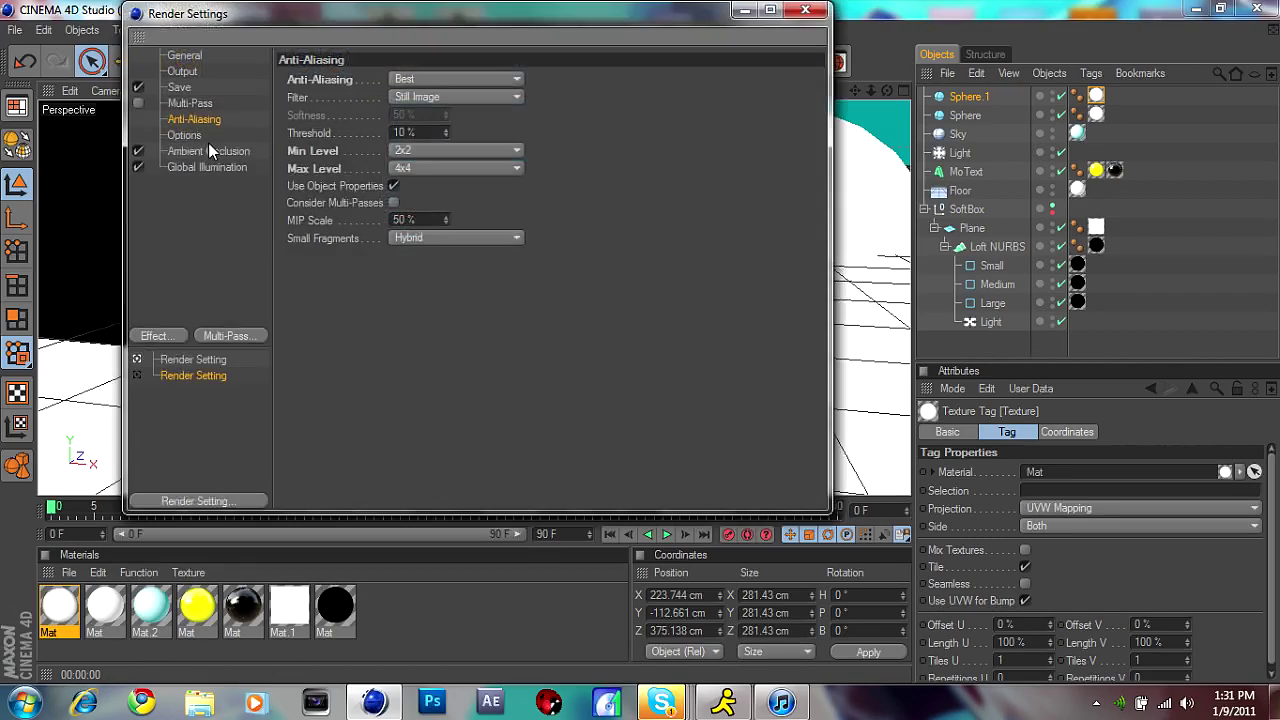
pyautogui.click(805, 10)
pyautogui.click(420, 68)
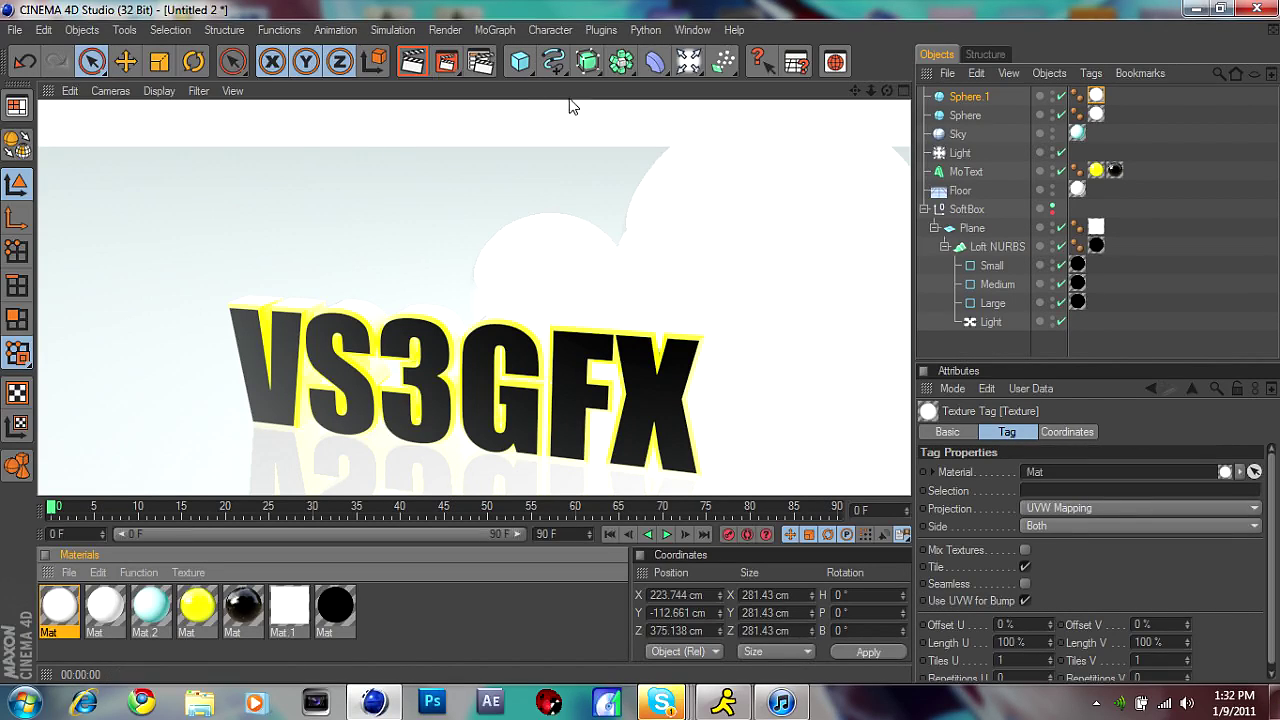
# - Delete the second Render Setting preset, the one with Ambient Occlusion and Global Illumination, from the render settings
pyautogui.click(480, 63)
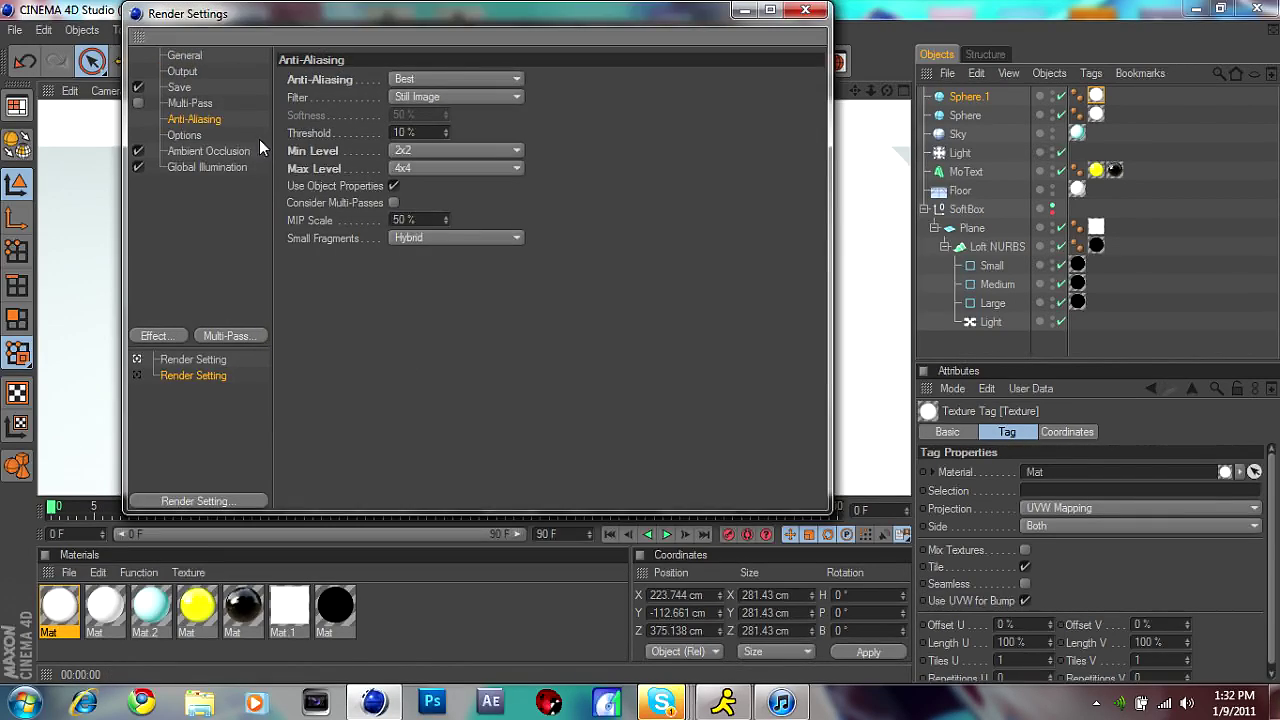
pyautogui.press('Delete')
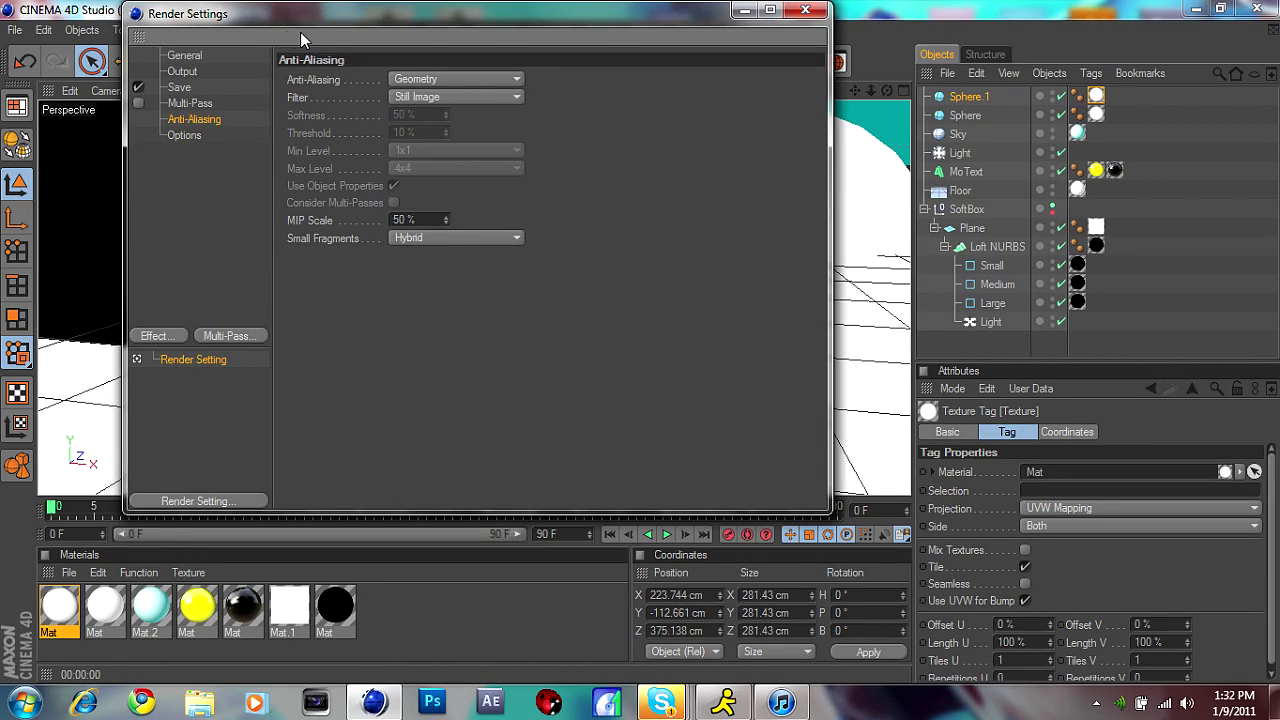
# - Add the Ambient Occlusion and Global Illumination effects to the remaining render setting
pyautogui.click(176, 135)
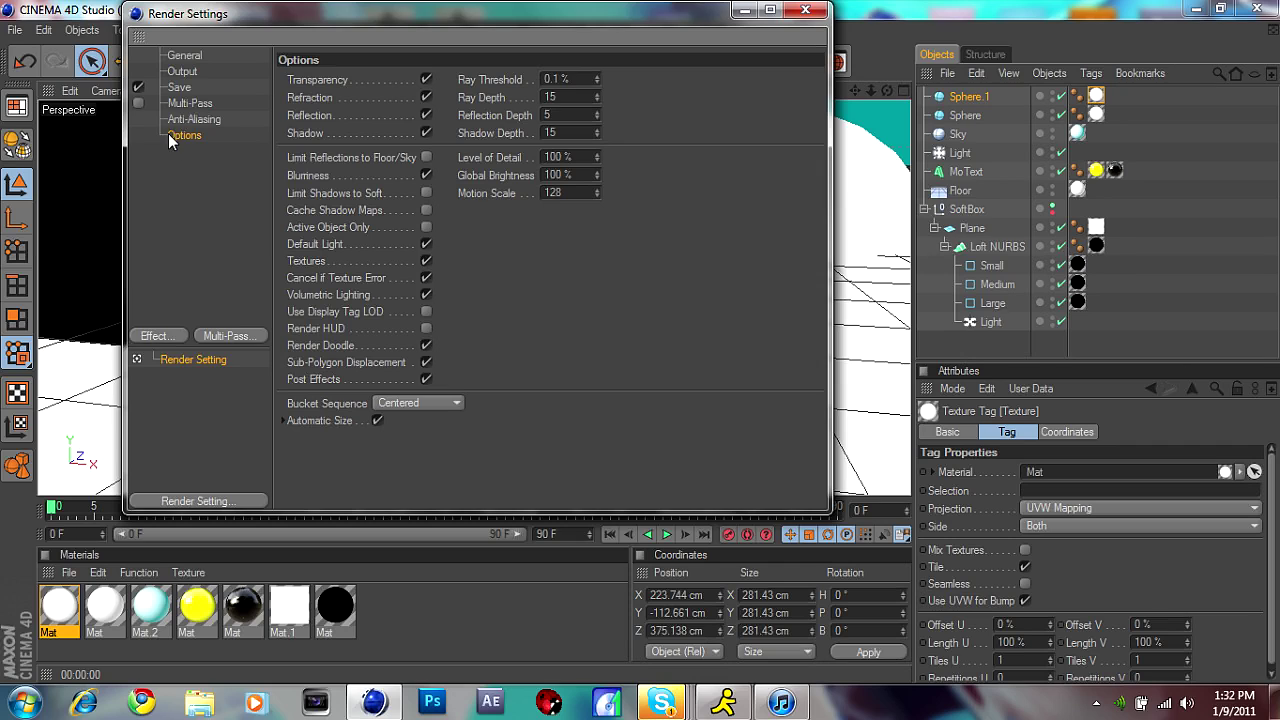
pyautogui.click(157, 335)
pyautogui.click(226, 338)
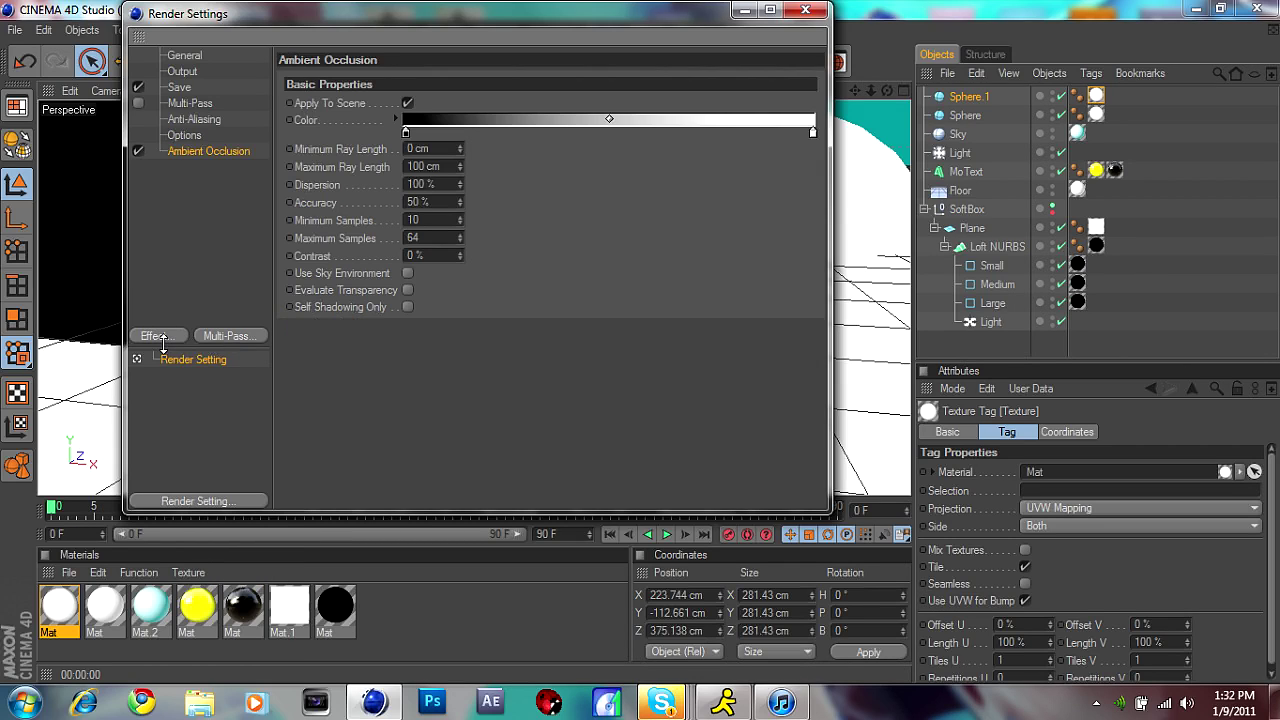
pyautogui.click(160, 336)
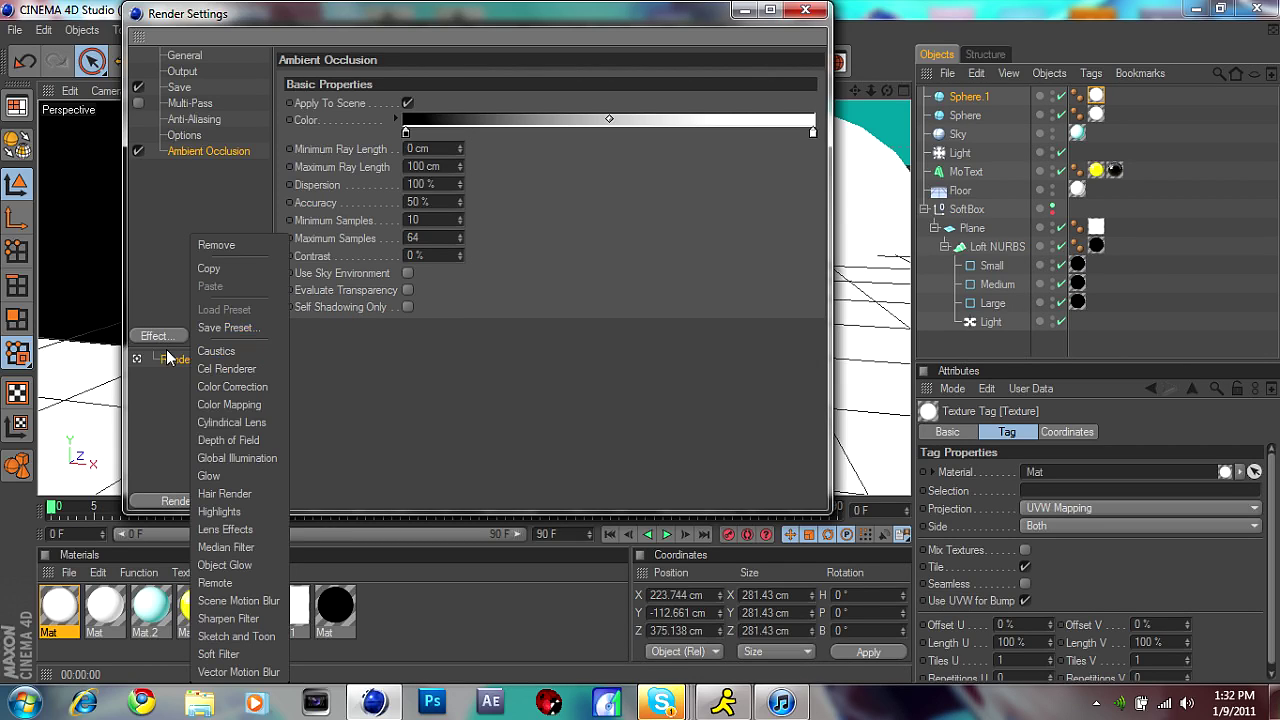
pyautogui.click(245, 457)
# - Set the render's anti-aliasing to Best with a minimum level of 2x2, and close the render settings
pyautogui.click(200, 73)
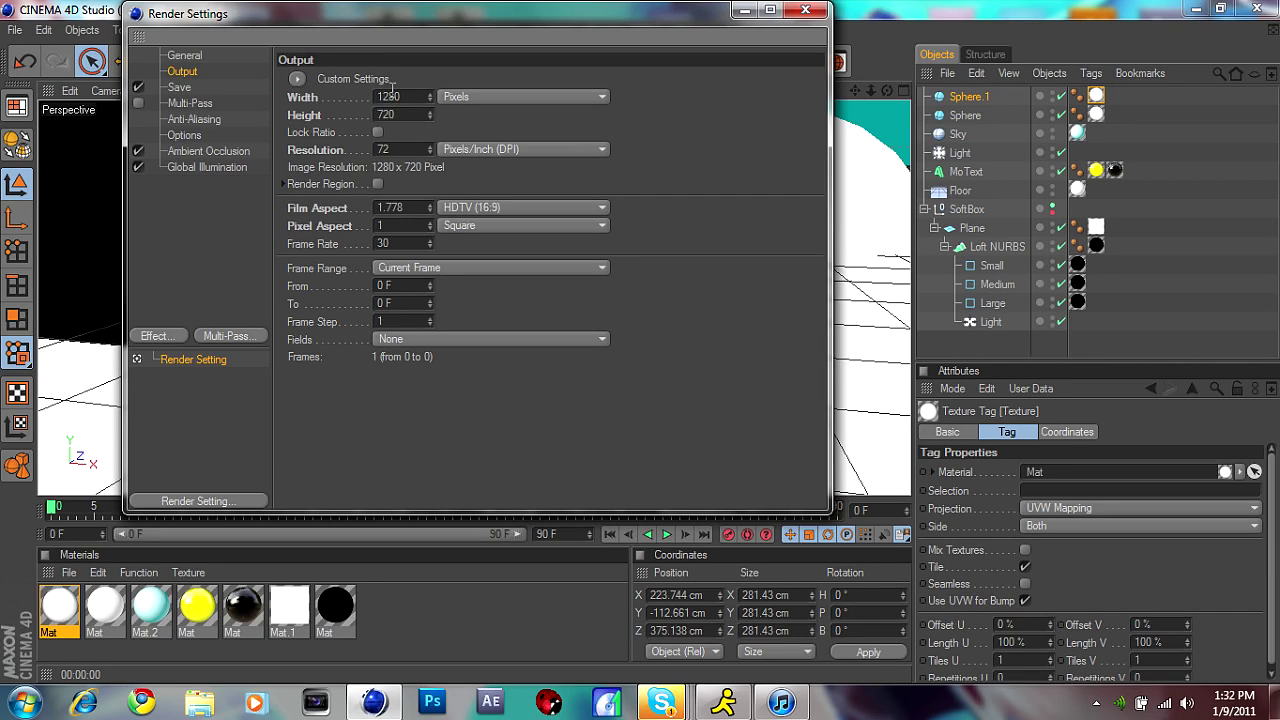
pyautogui.click(196, 119)
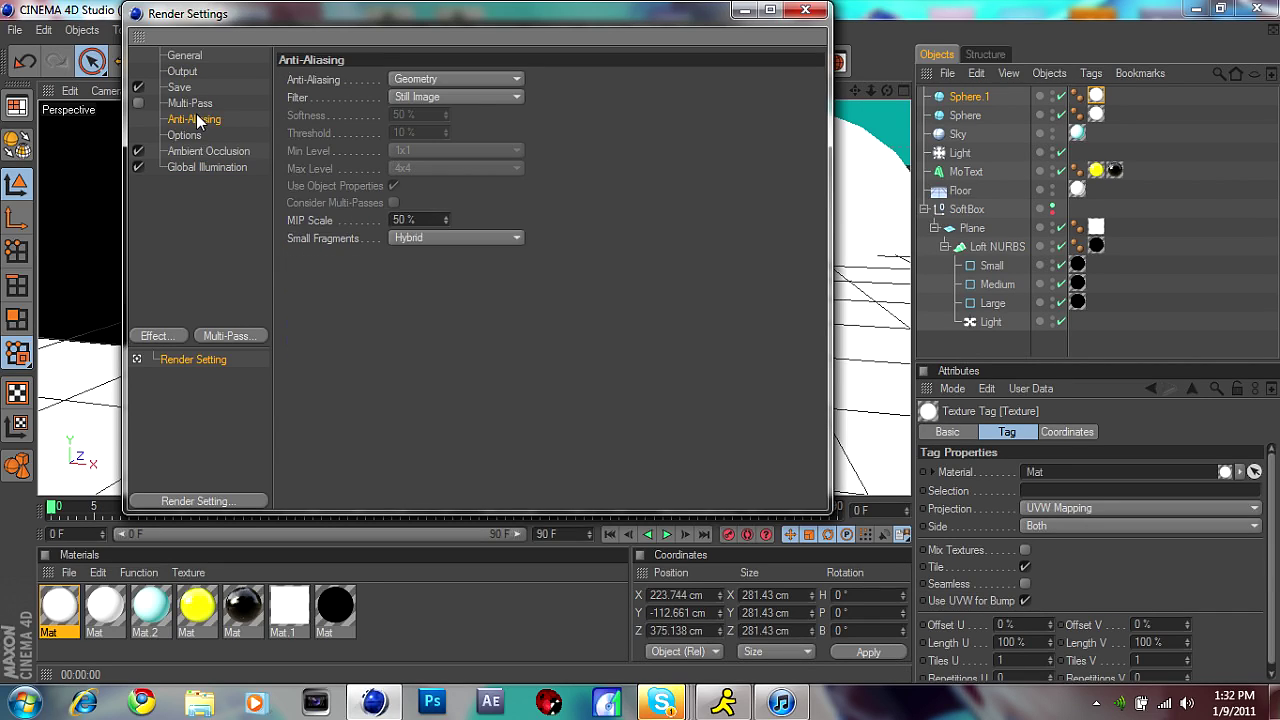
pyautogui.click(416, 97)
pyautogui.click(357, 76)
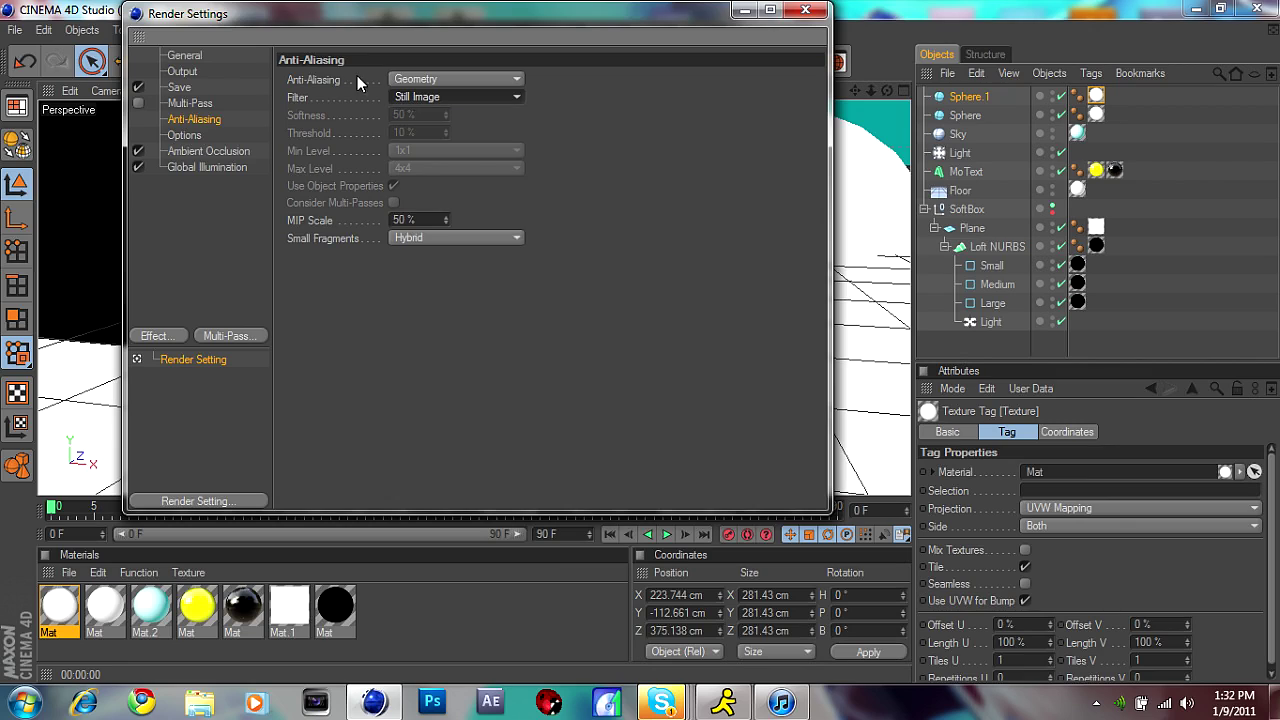
pyautogui.click(444, 78)
pyautogui.click(436, 131)
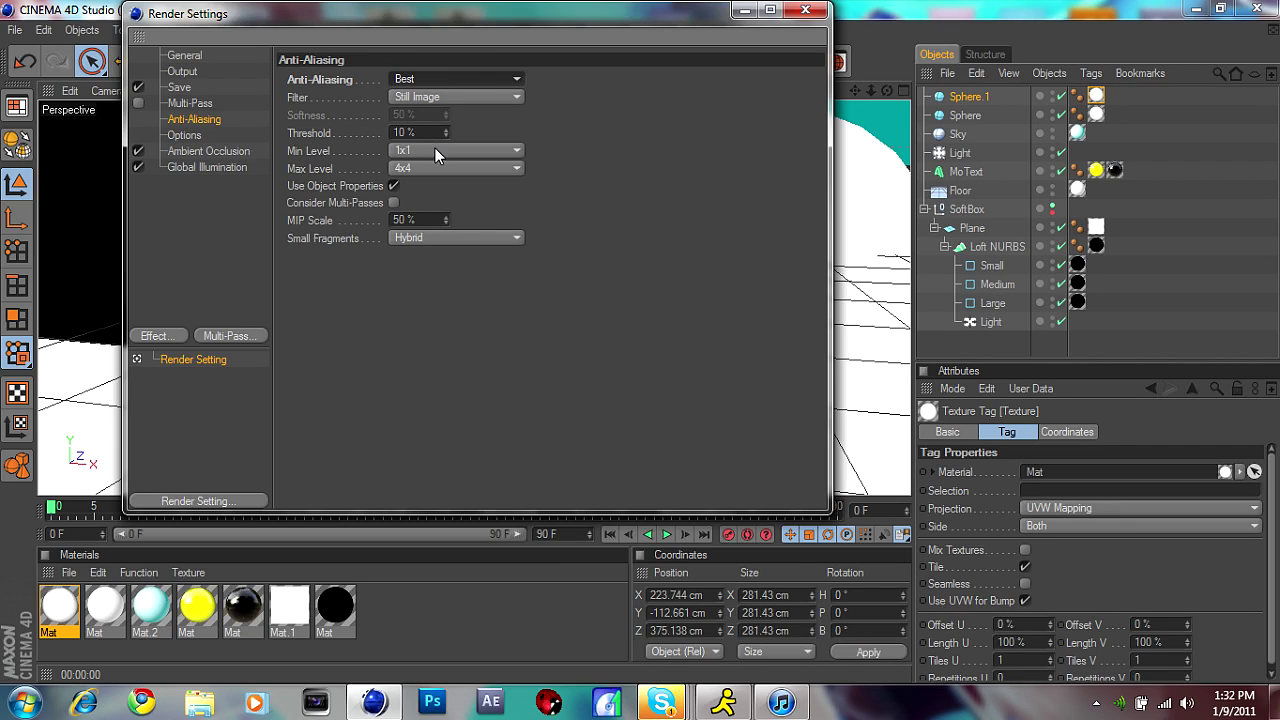
pyautogui.click(434, 150)
pyautogui.click(439, 179)
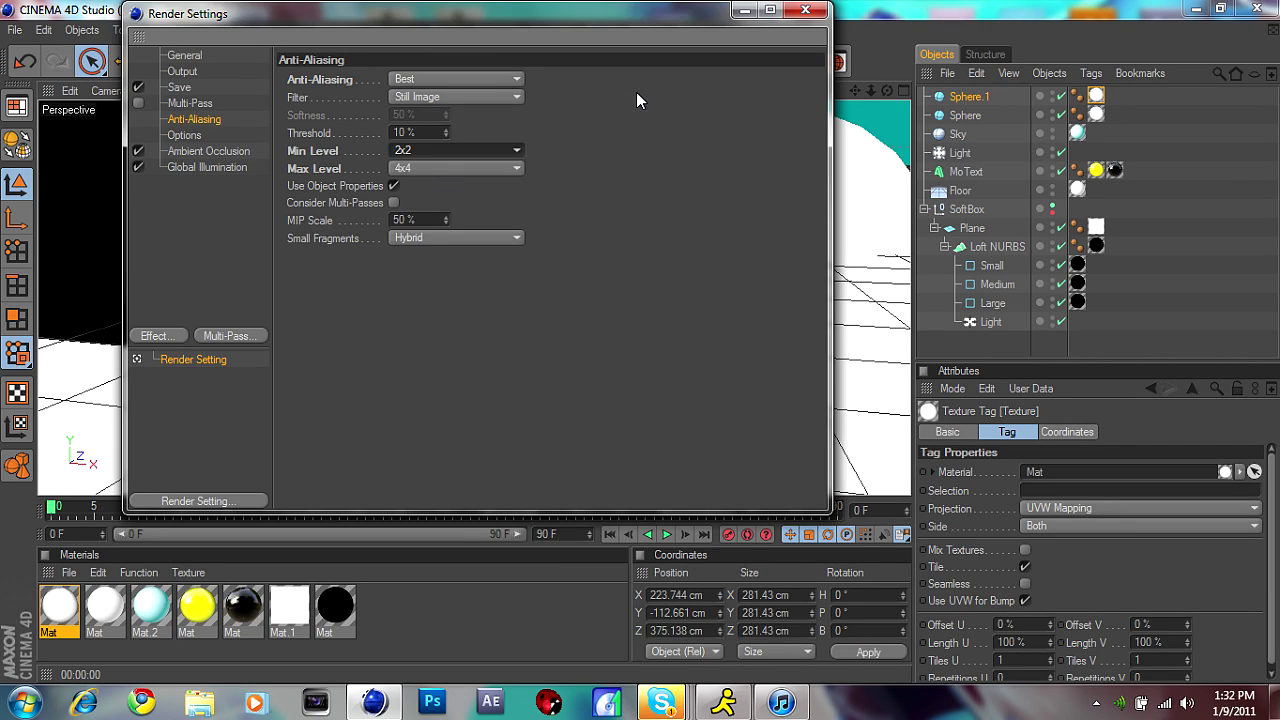
pyautogui.click(806, 12)
# - Test-render the perspective view with the new render settings, then stop the render and return to the editor view
pyautogui.click(411, 64)
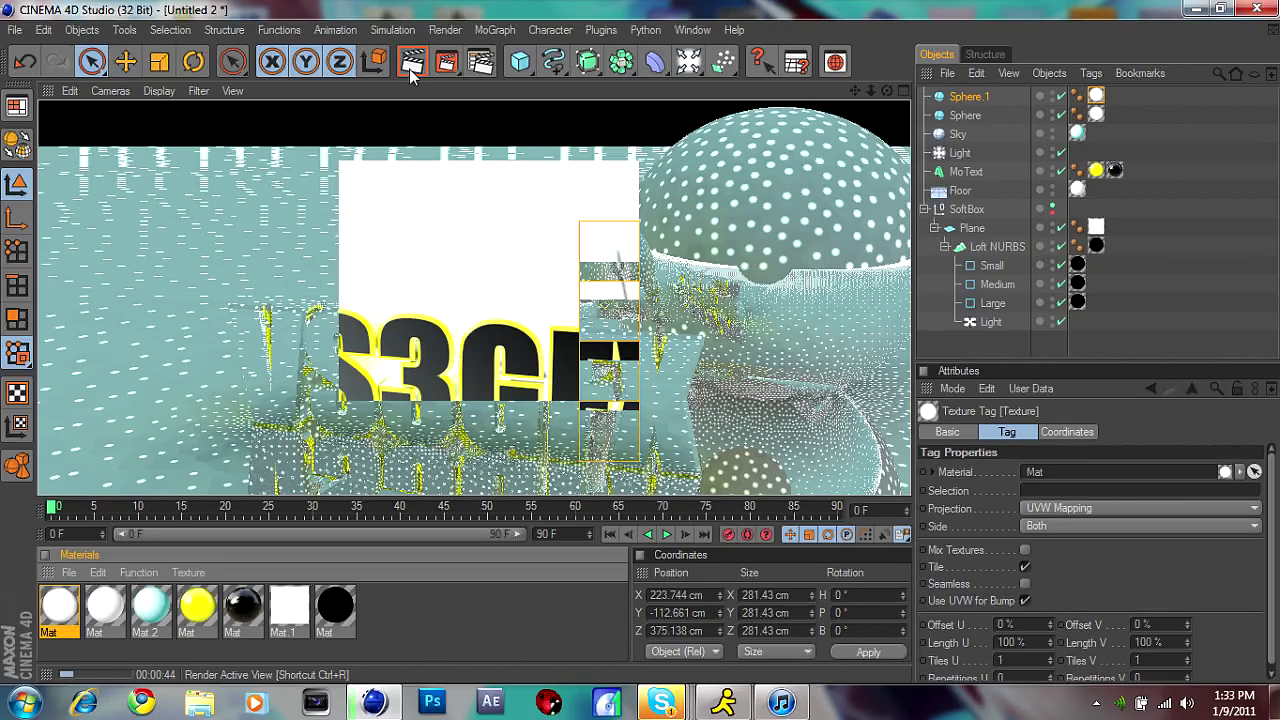
pyautogui.click(364, 216)
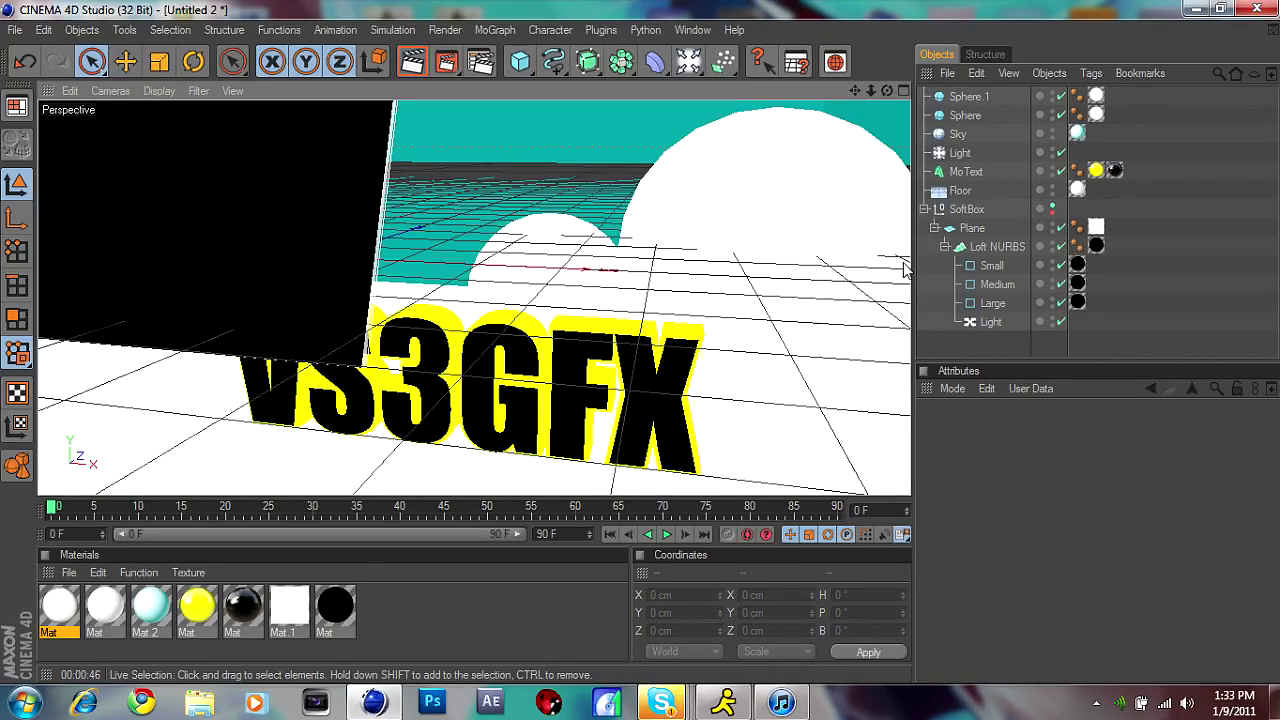
# - Minimize the modelling window, view the Soft Box Test image from the desktop in a widened Windows Photo Viewer, and close it
pyautogui.click(1193, 8)
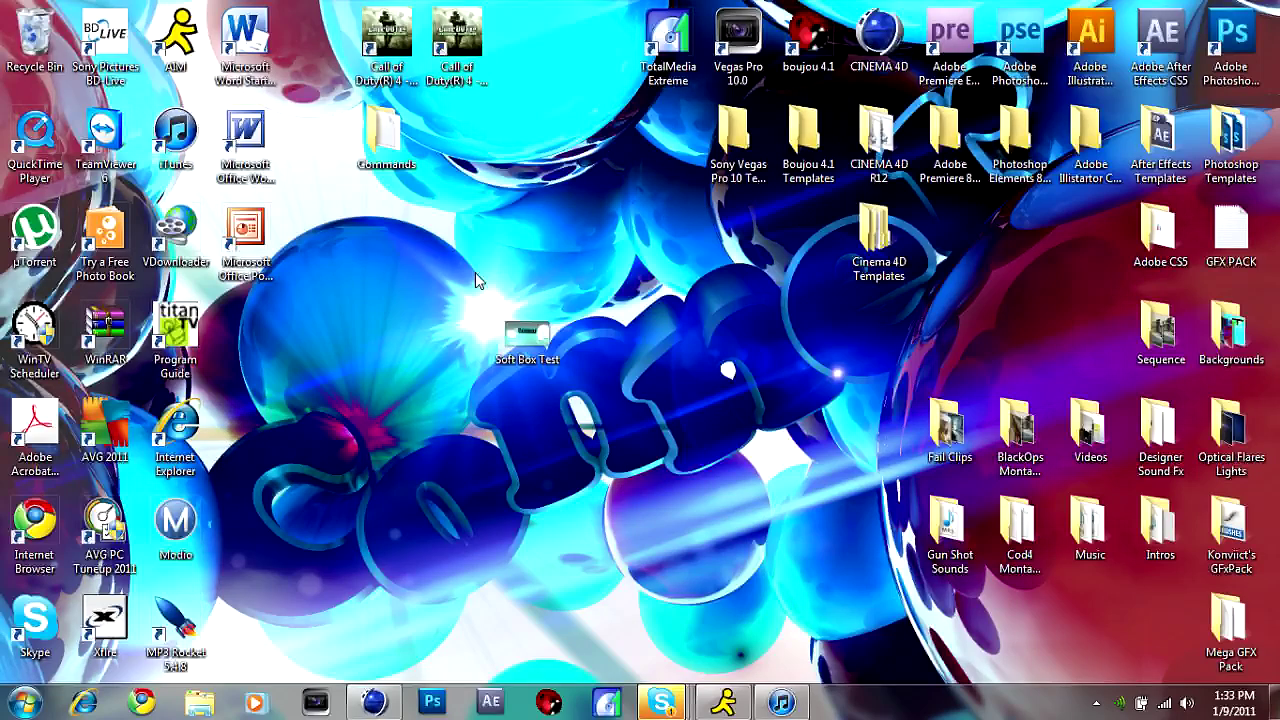
pyautogui.doubleClick(524, 344)
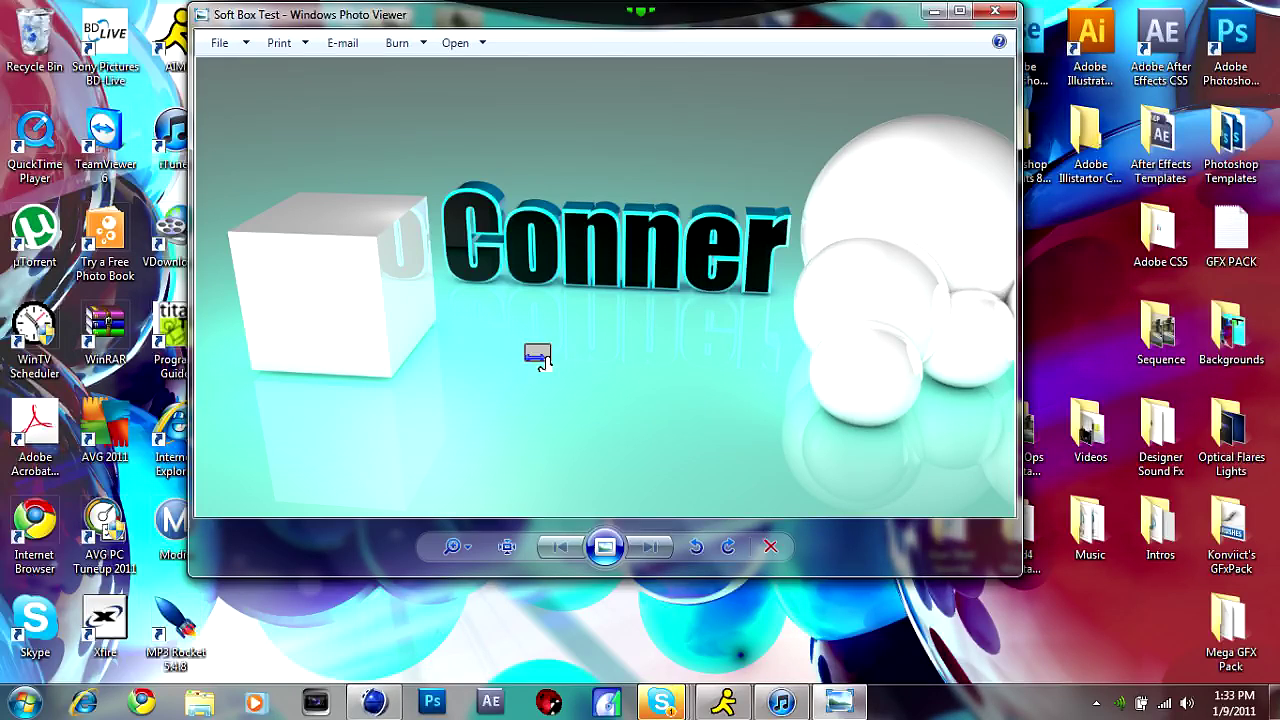
pyautogui.moveTo(1016, 356); pyautogui.dragTo(1166, 356)
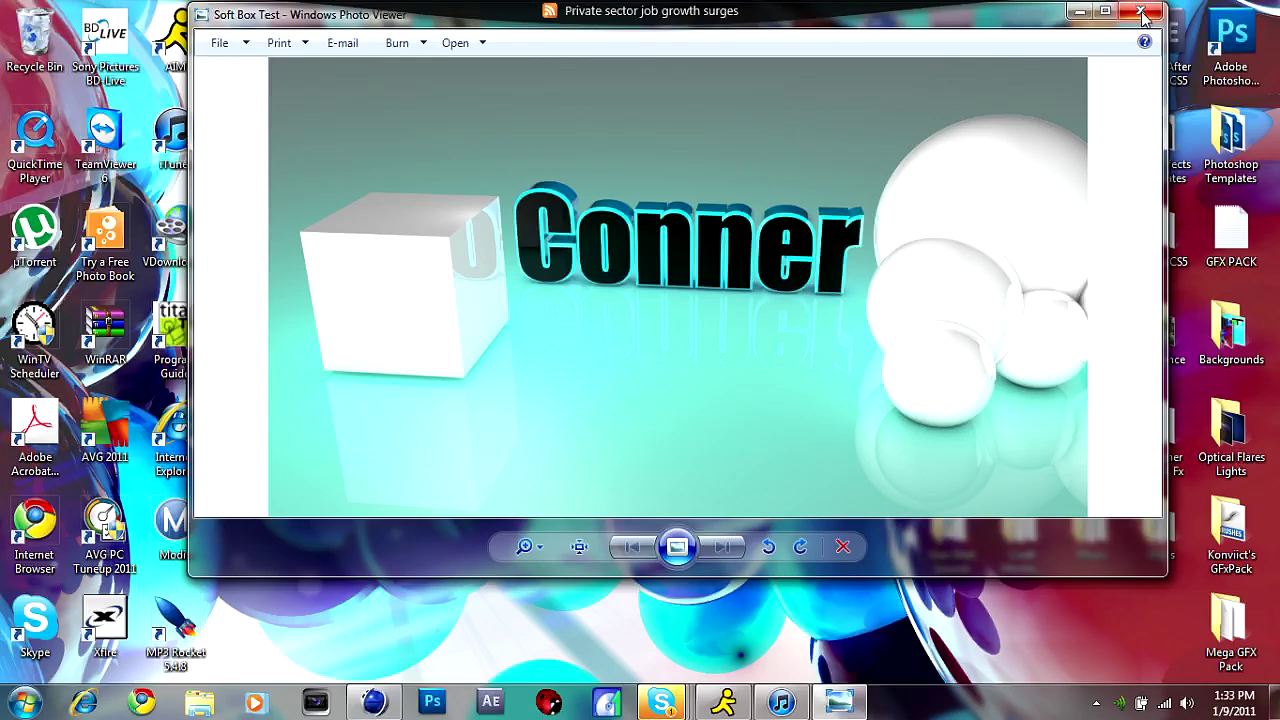
pyautogui.click(1140, 11)
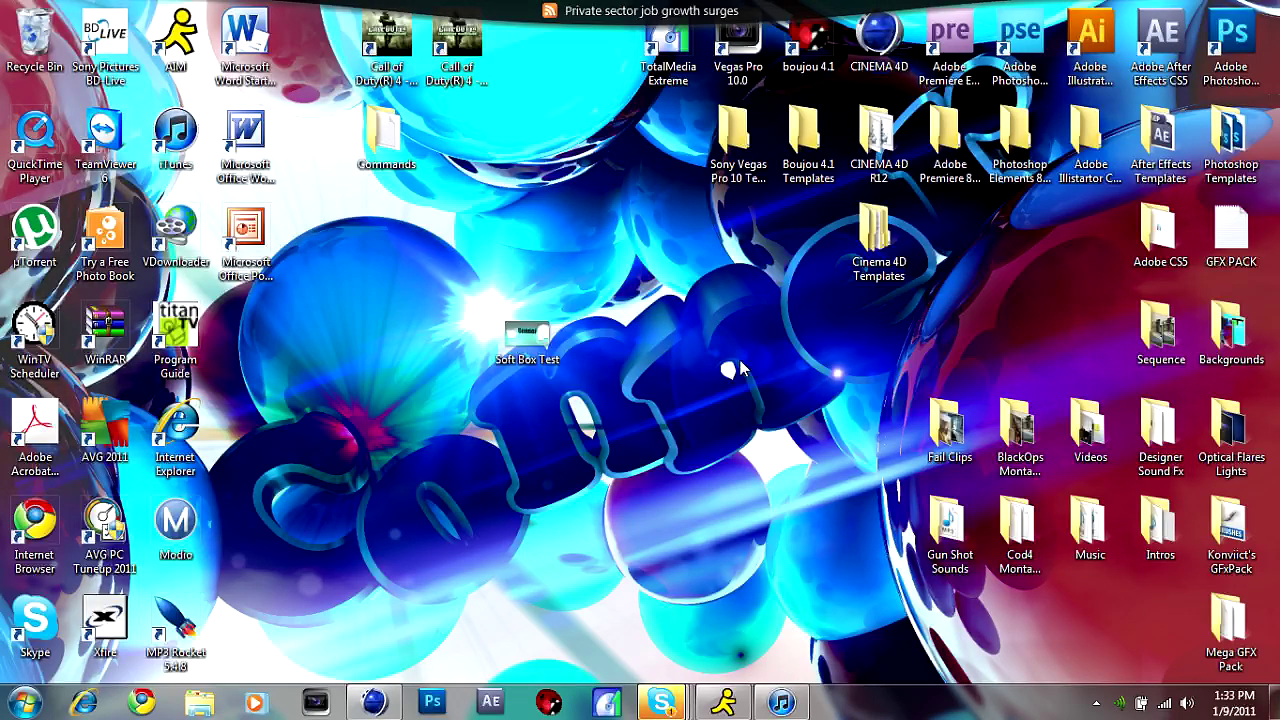